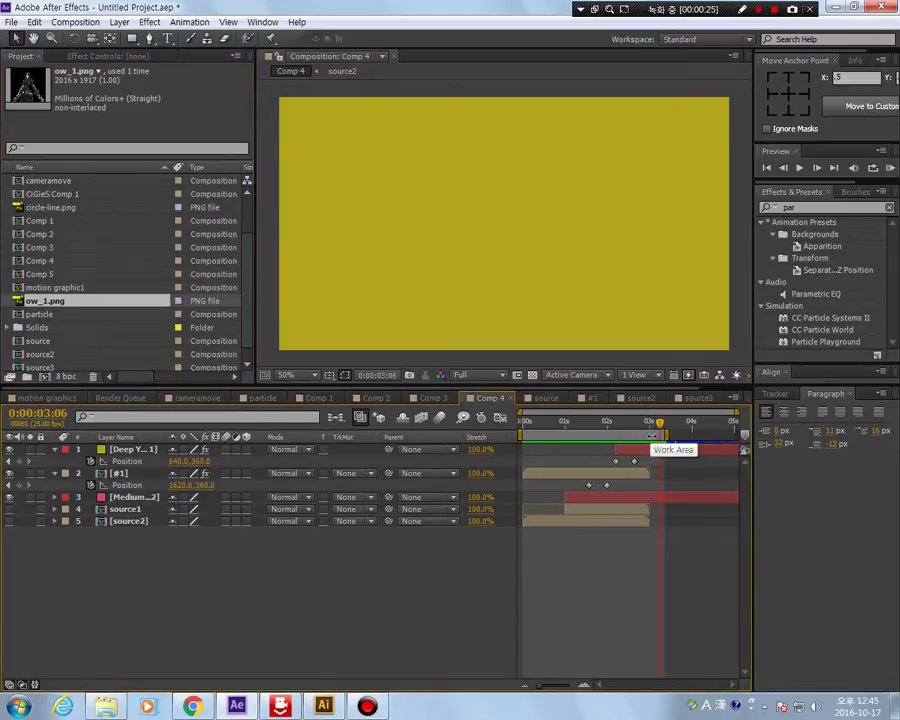
Step: Move the current time in the Comp 4 timeline back to 0:00:00:00
left_click(659, 425)
left_click_drag(659, 425, 656, 454)
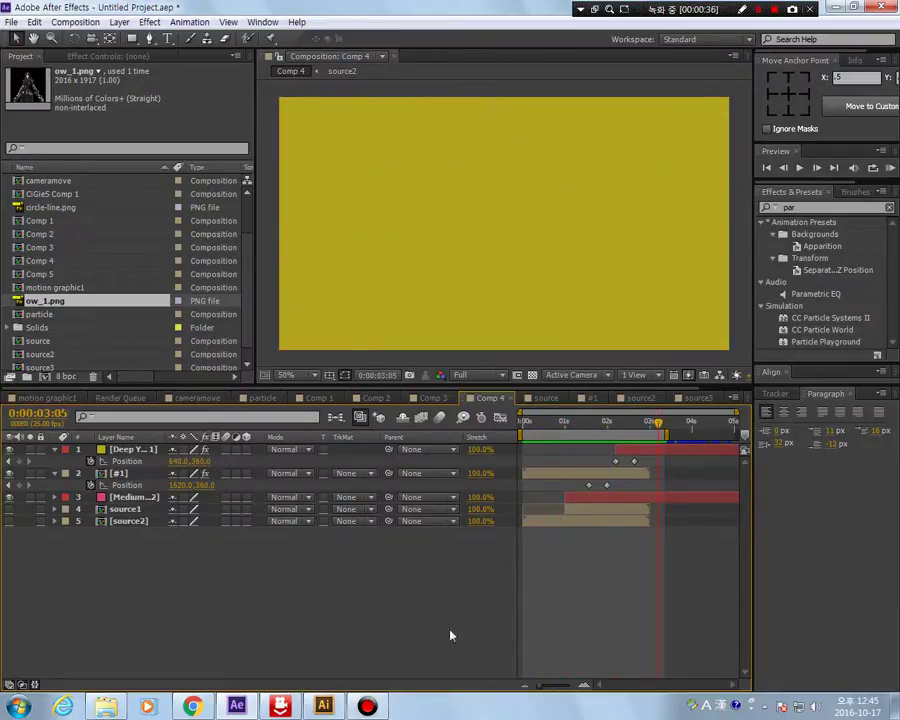
left_click_drag(654, 428, 279, 631)
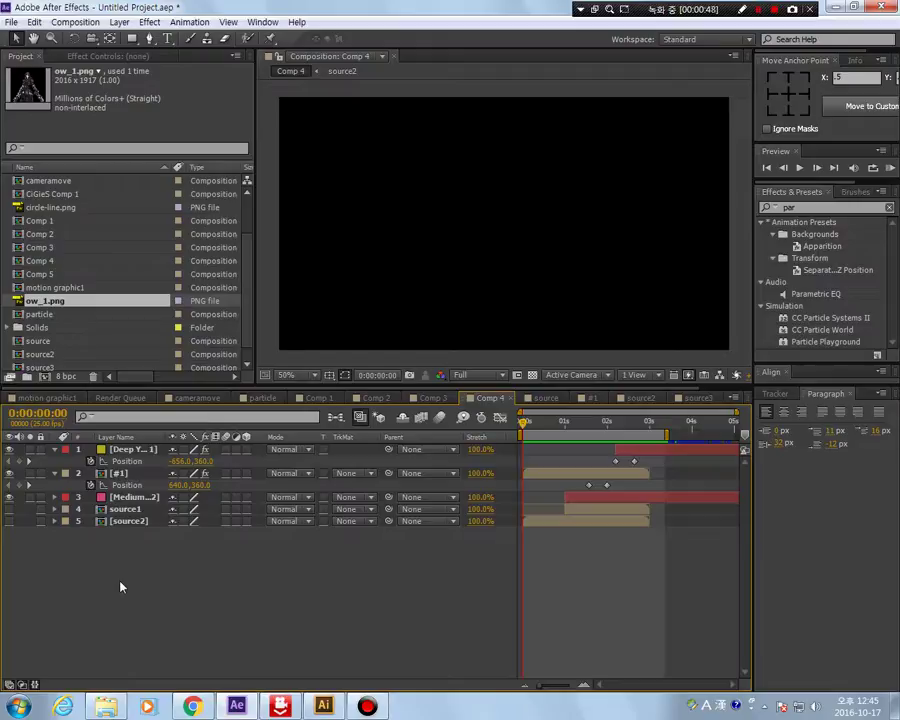
Step: Switch to the web browser and run a Google search for sky in place of the cigies.com page
key("alt+Tab")
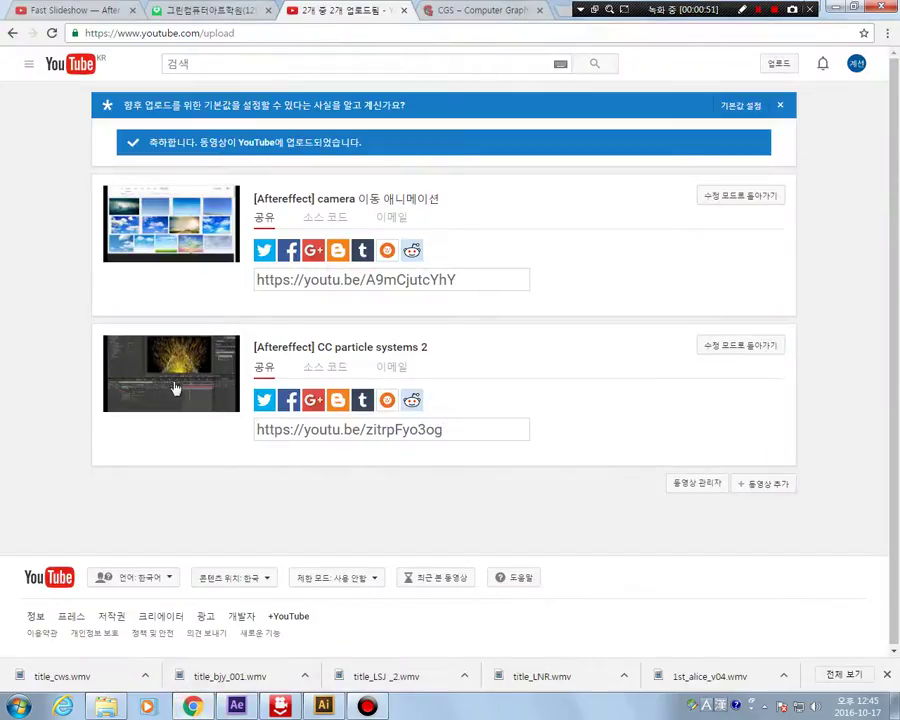
left_click(155, 9)
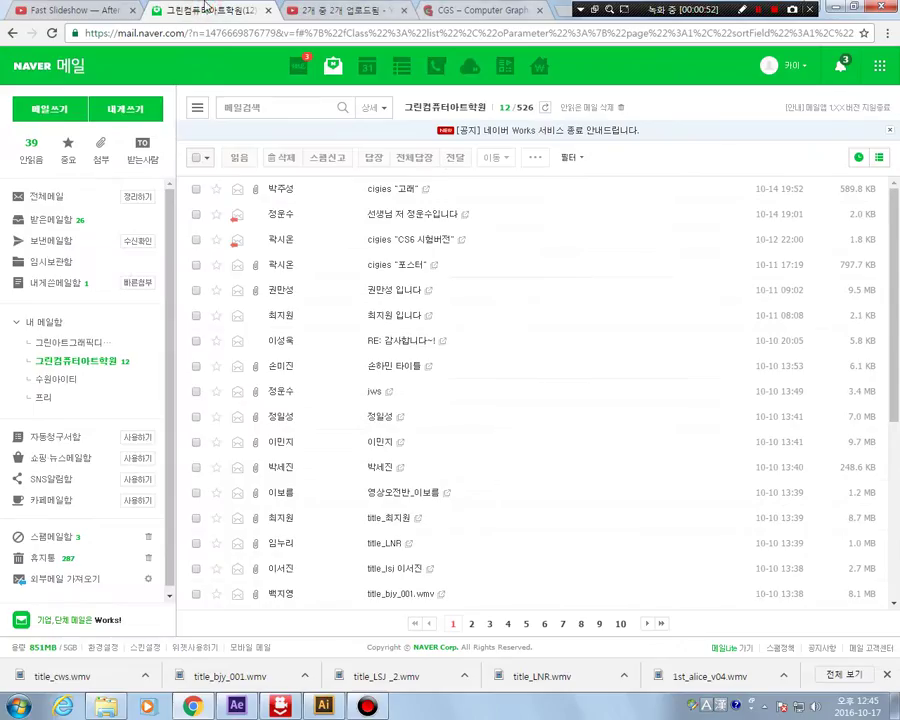
left_click(133, 6)
left_click(490, 10)
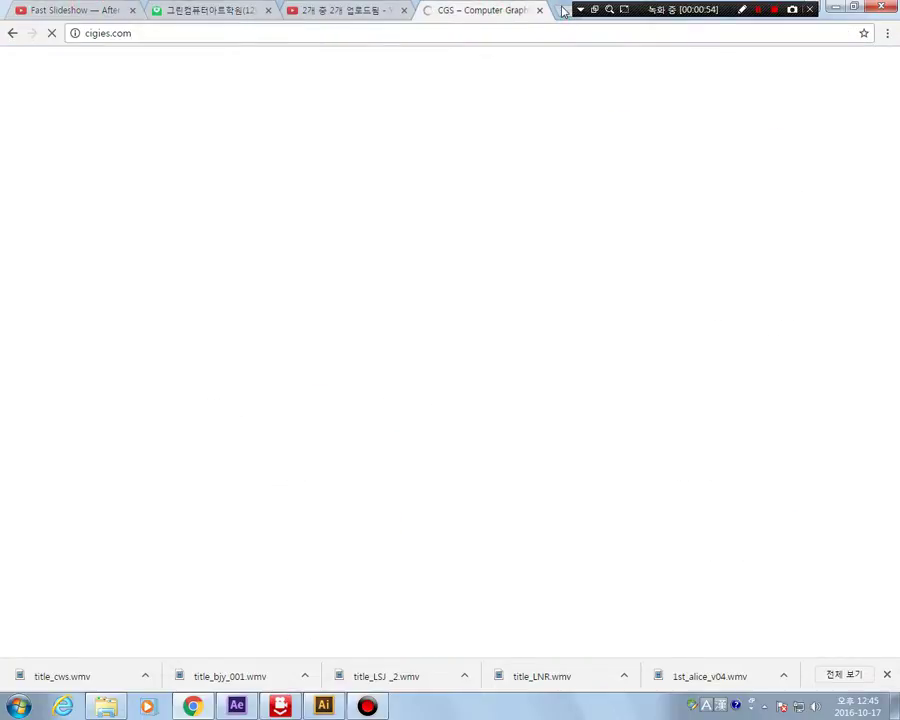
left_click(490, 28)
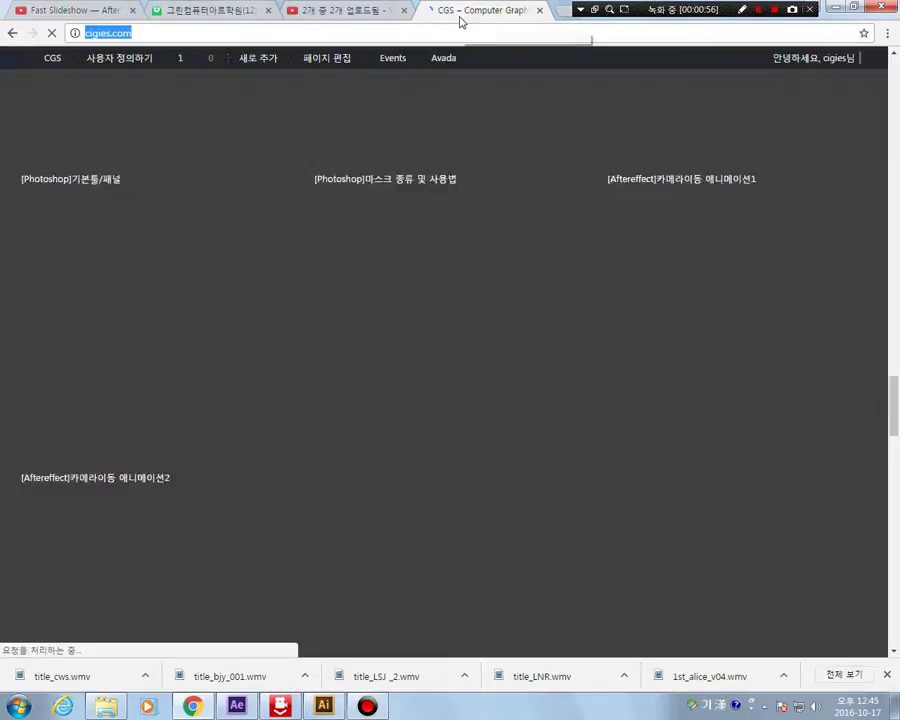
type("나ㅛ")
key("Return")
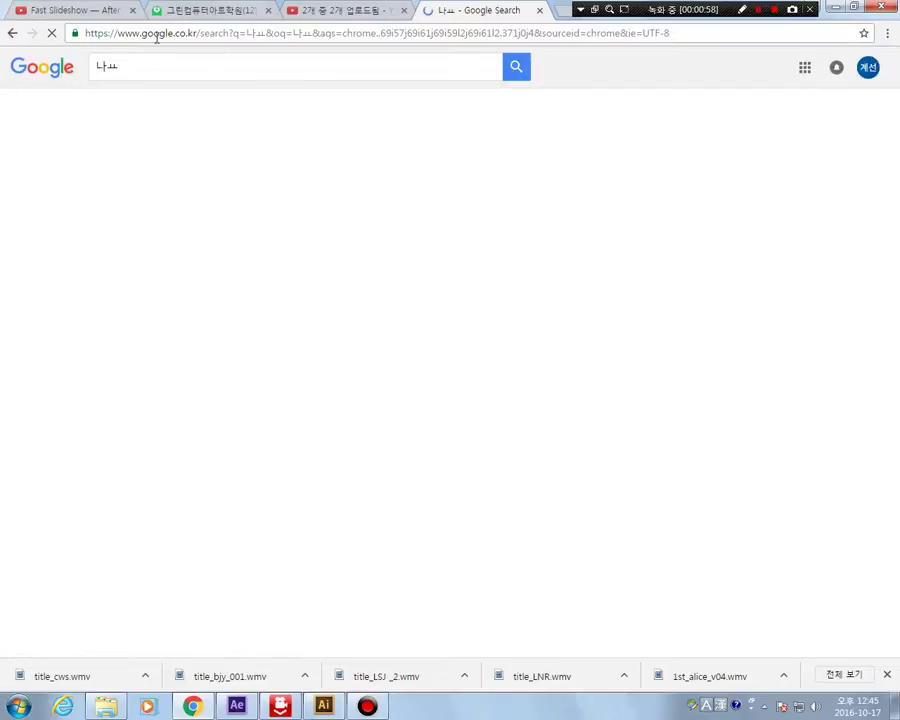
left_click(157, 35)
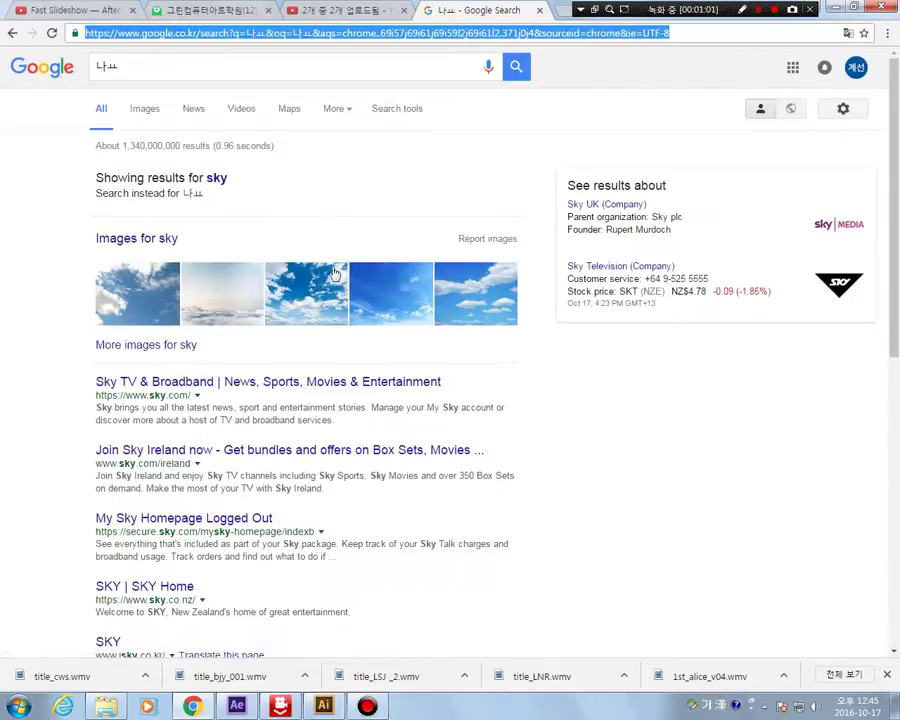
Step: Show the image results for sky and filter them to the Large size
left_click(145, 110)
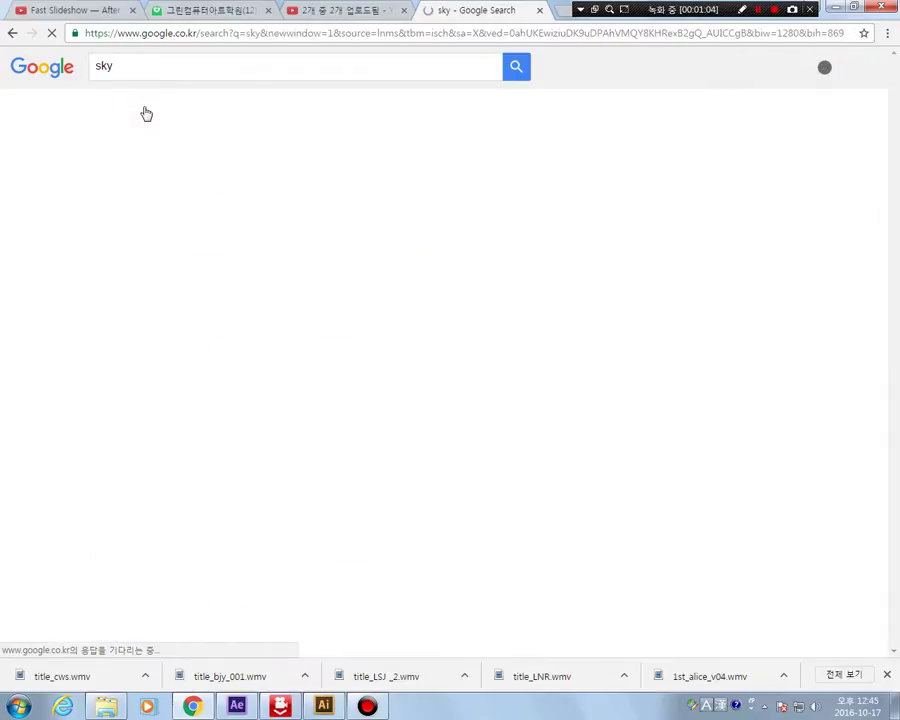
scroll(330, 360, "down", 5)
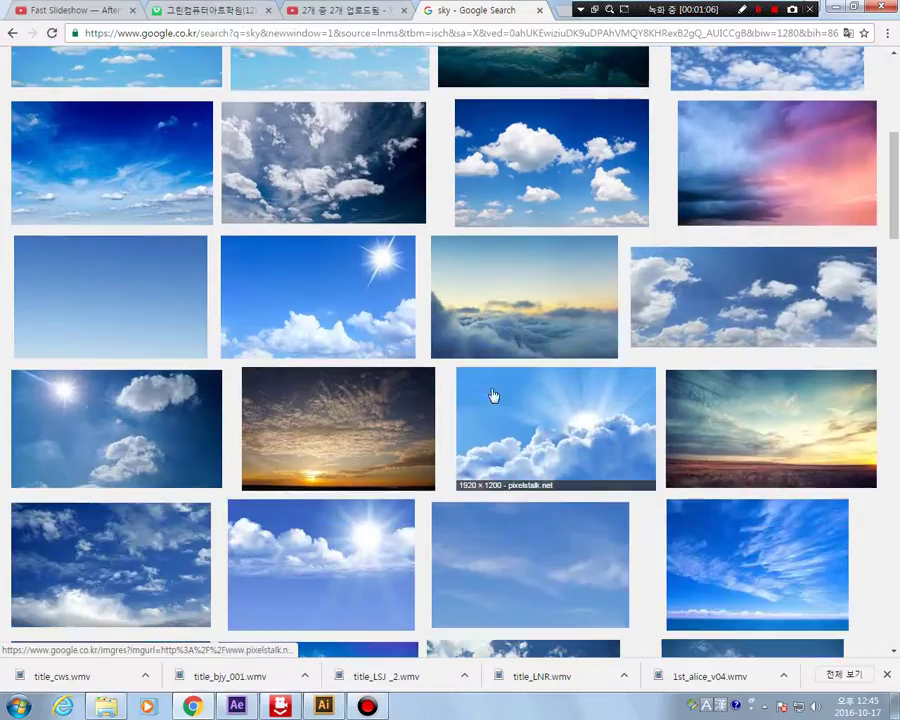
scroll(574, 354, "up", 5)
left_click(372, 112)
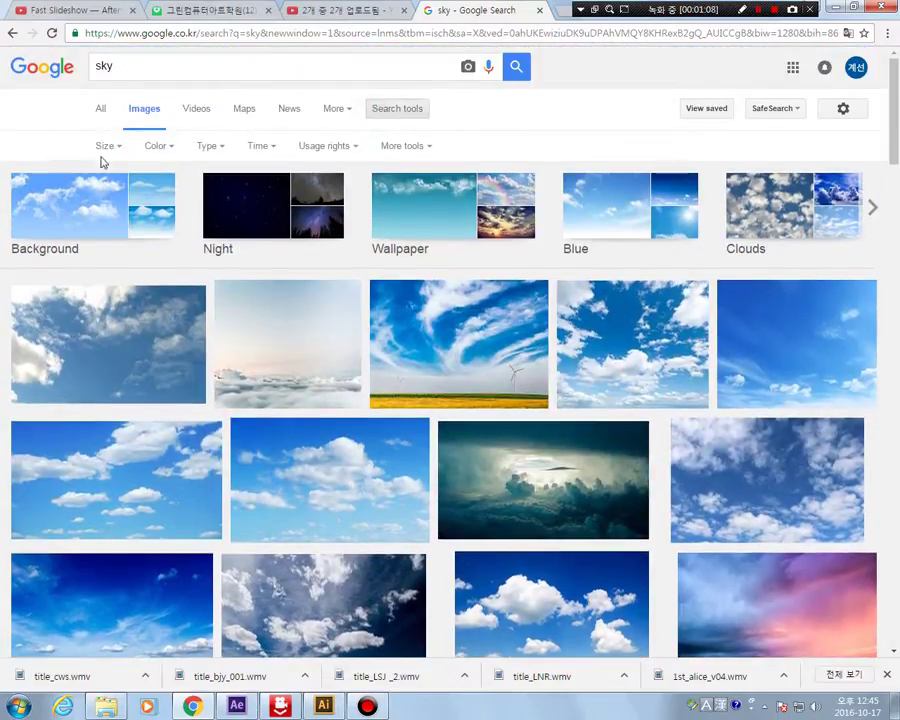
left_click(106, 147)
left_click(108, 190)
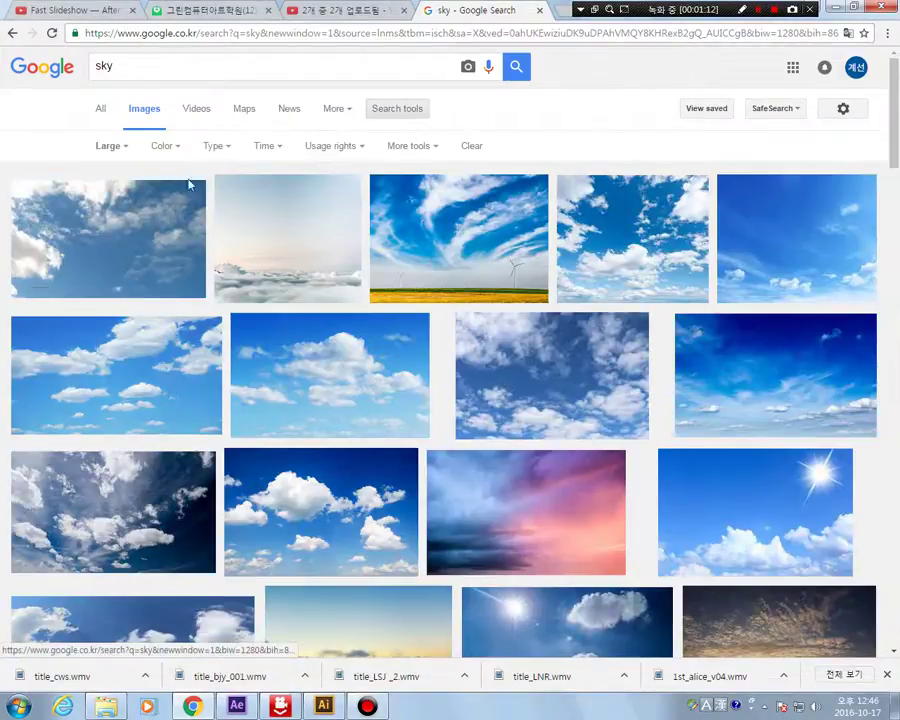
Step: Preview the Pexels pale cloud photo and the Wikipedia blue sky photo to judge them as source images
left_click(259, 243)
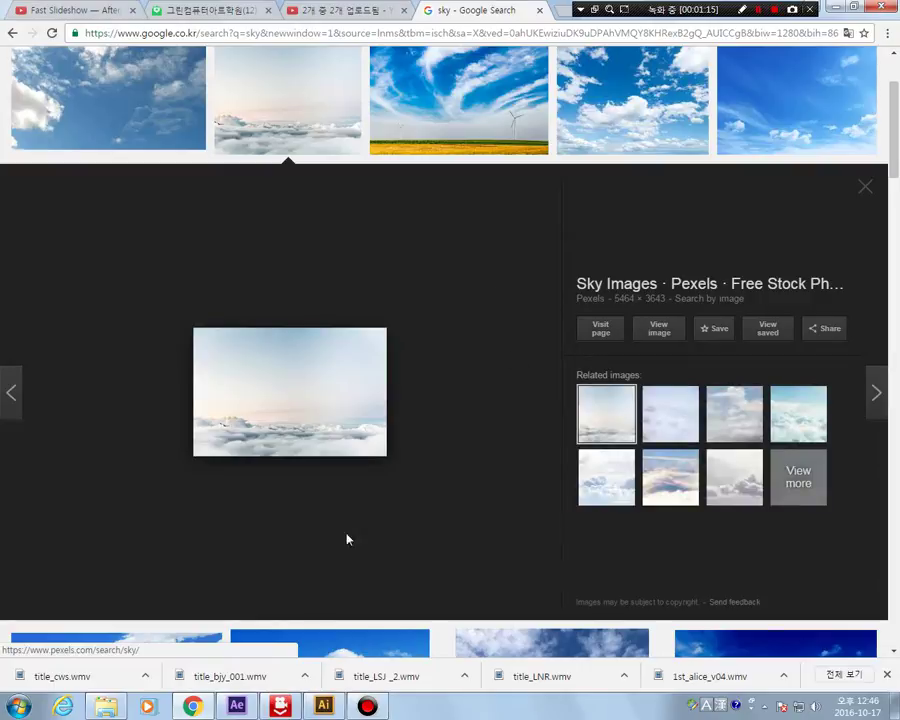
scroll(234, 226, "up", 3)
left_click(114, 261)
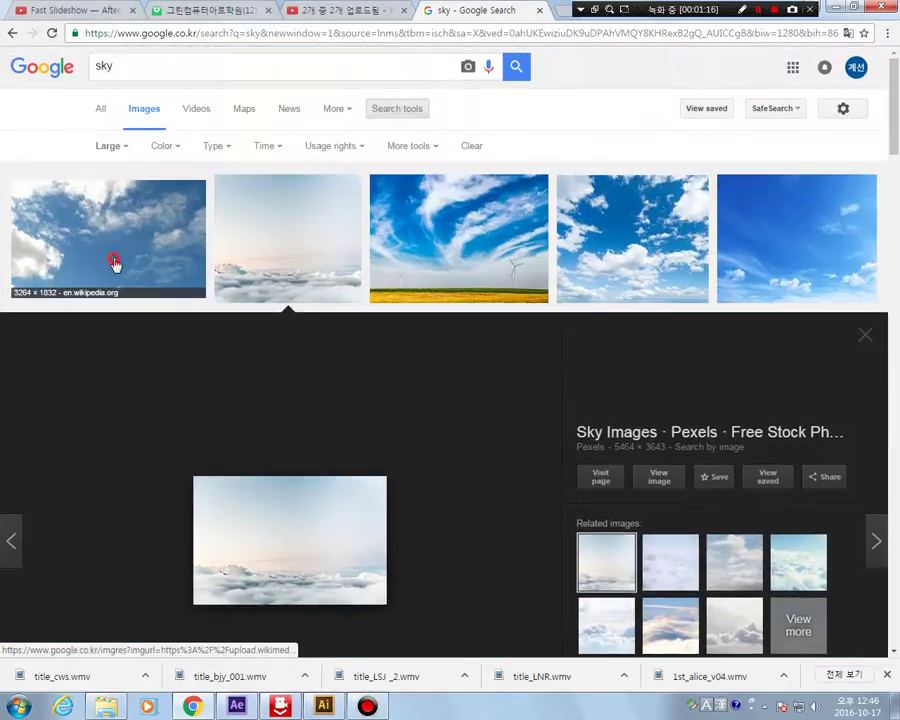
right_click(238, 360)
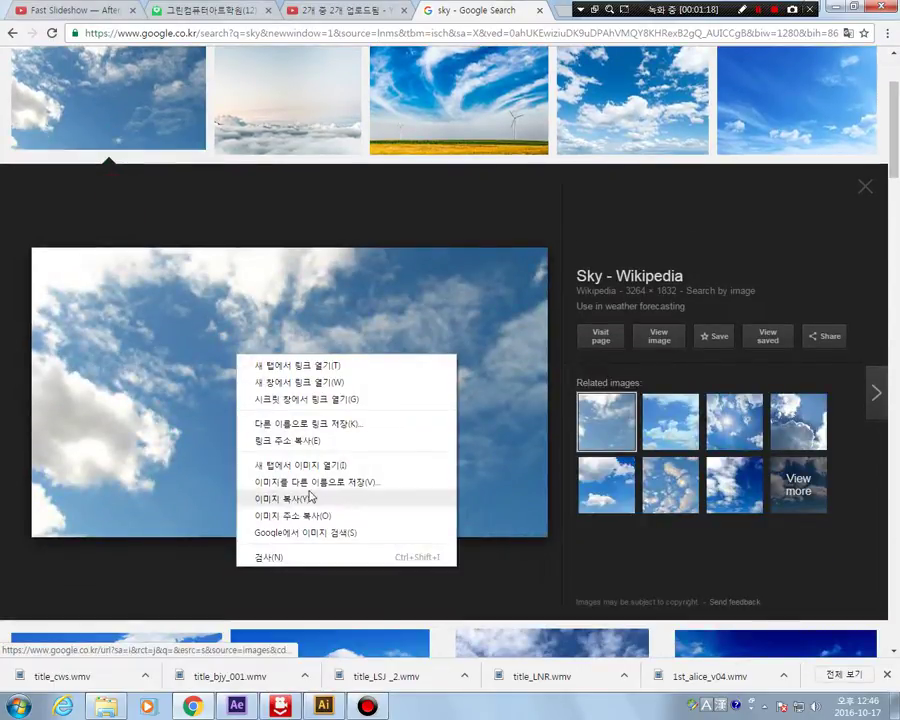
left_click(686, 198)
scroll(315, 411, "down", 3)
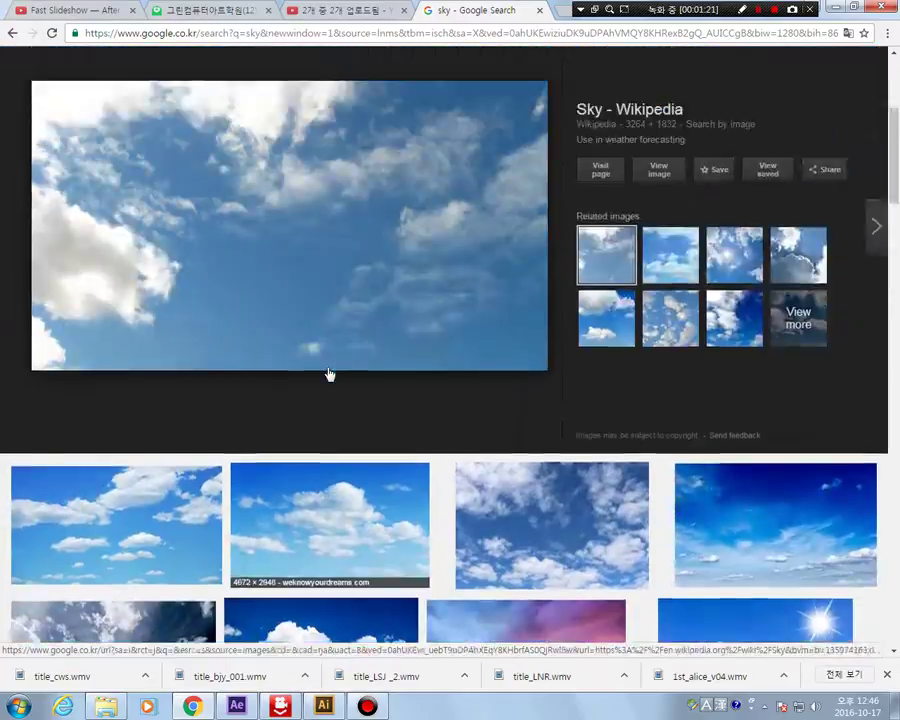
scroll(327, 372, "up", 5)
Step: Replace the image search term with space, keeping the Large size filter
double_click(135, 70)
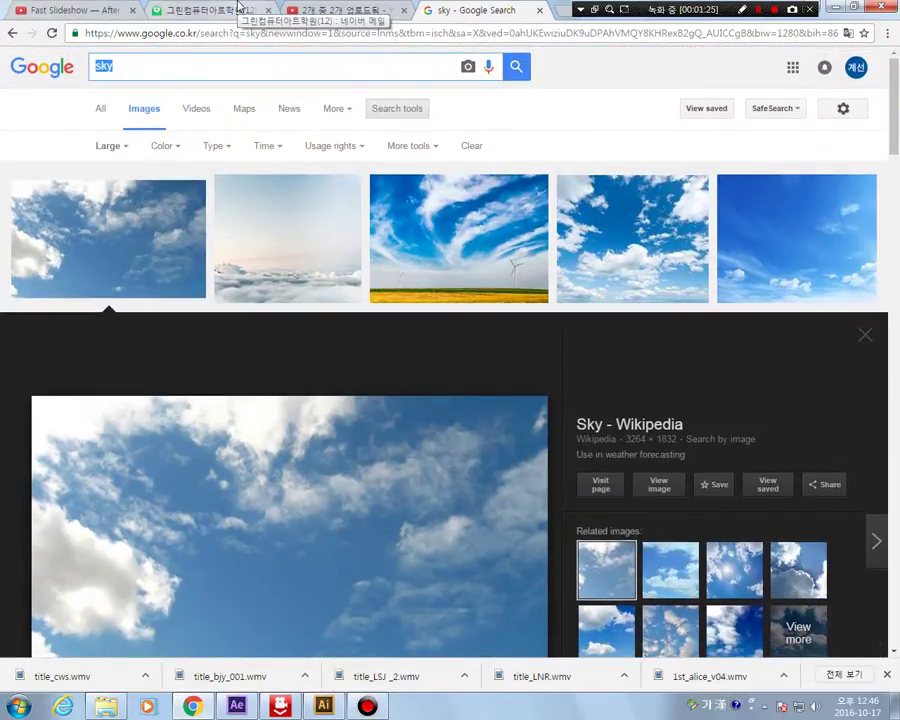
type("space")
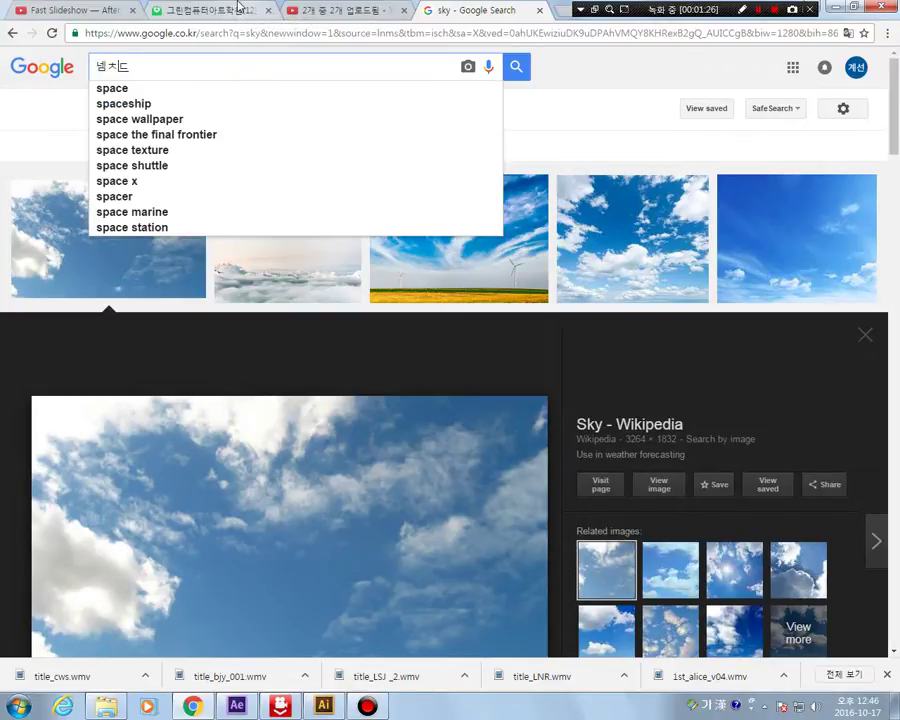
key("Return")
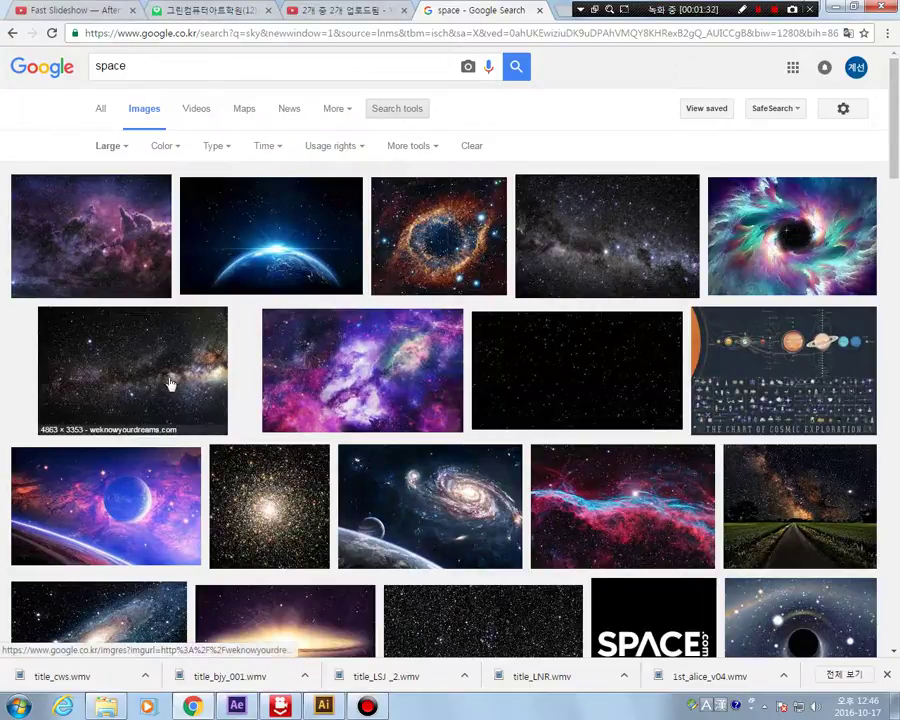
Step: Open the purple nebula image with 2716 × 1810 resolution and save it as sp1 in the image folder
left_click(108, 253)
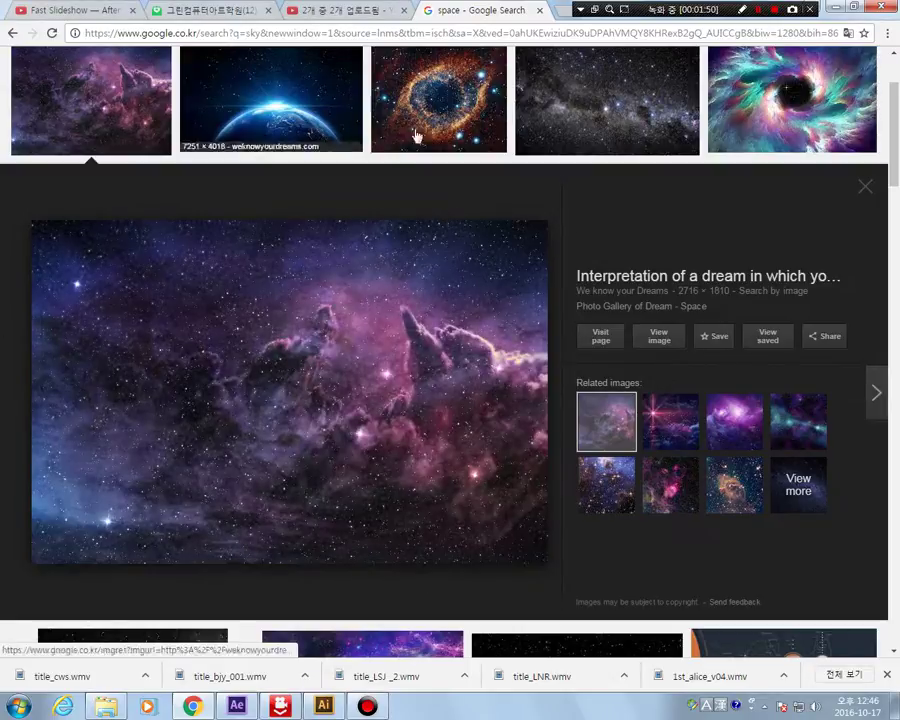
right_click(343, 405)
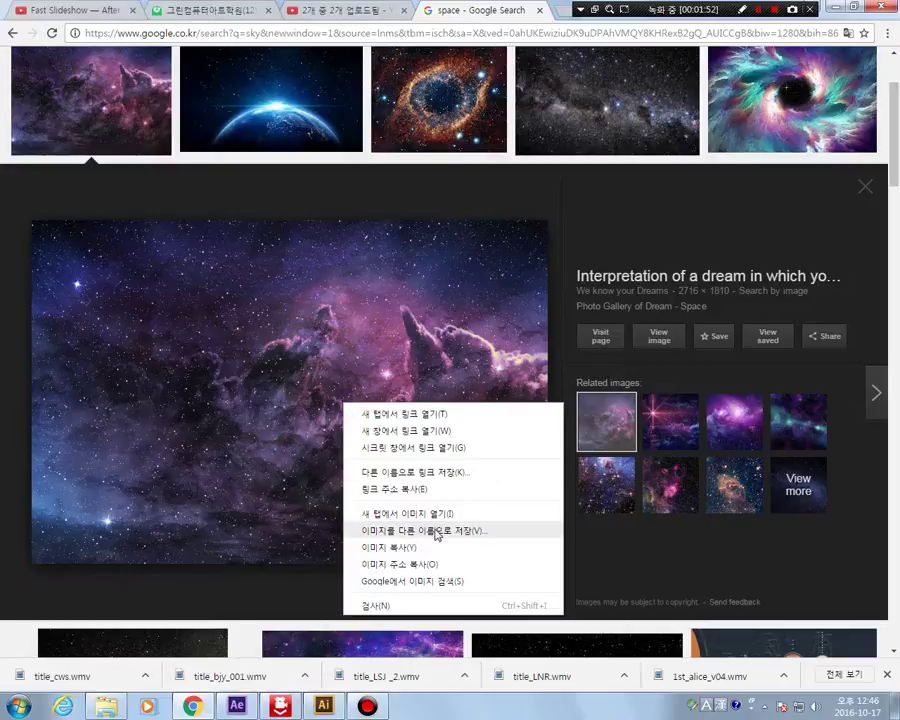
left_click(433, 538)
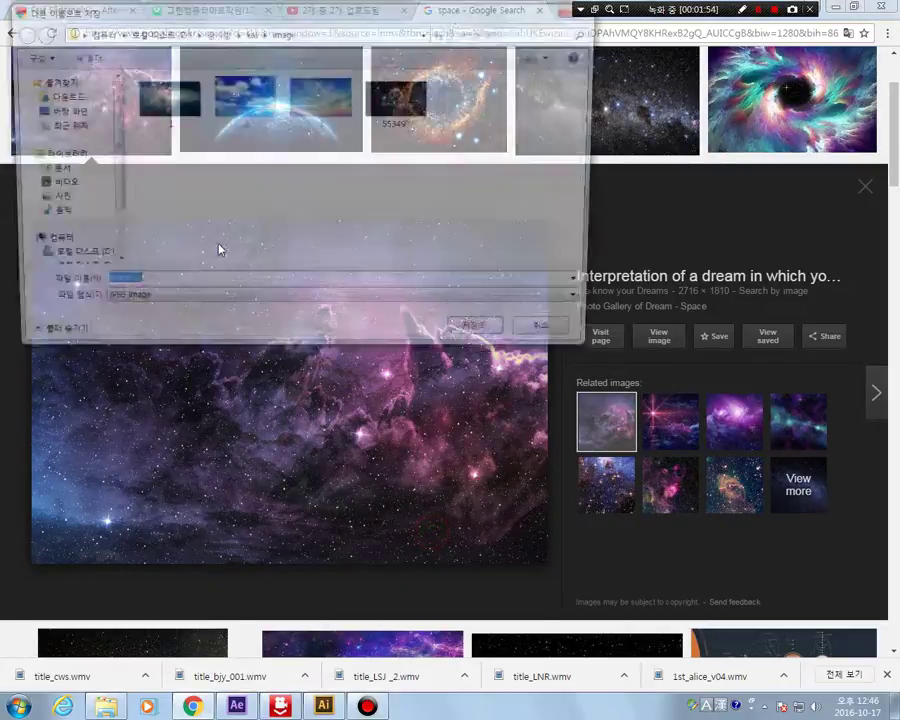
type("1")
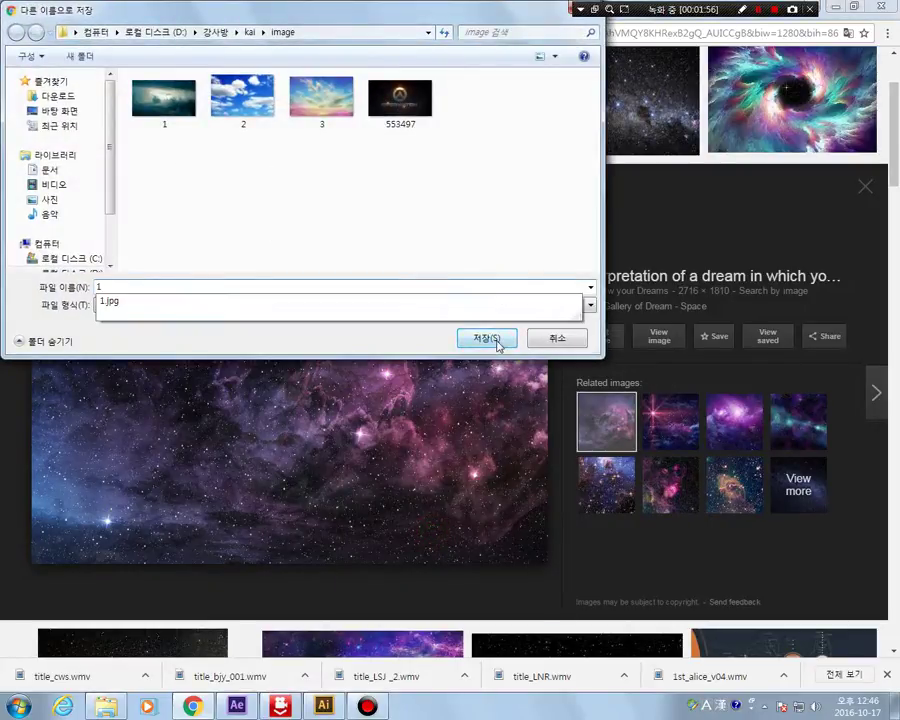
key("BackSpace")
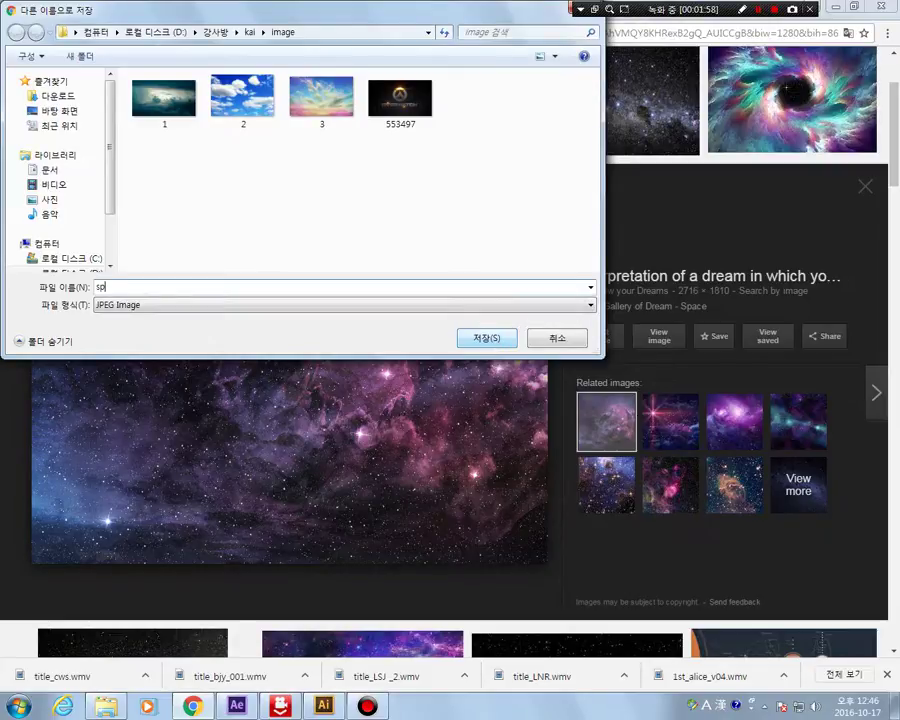
type("sp1")
key("Return")
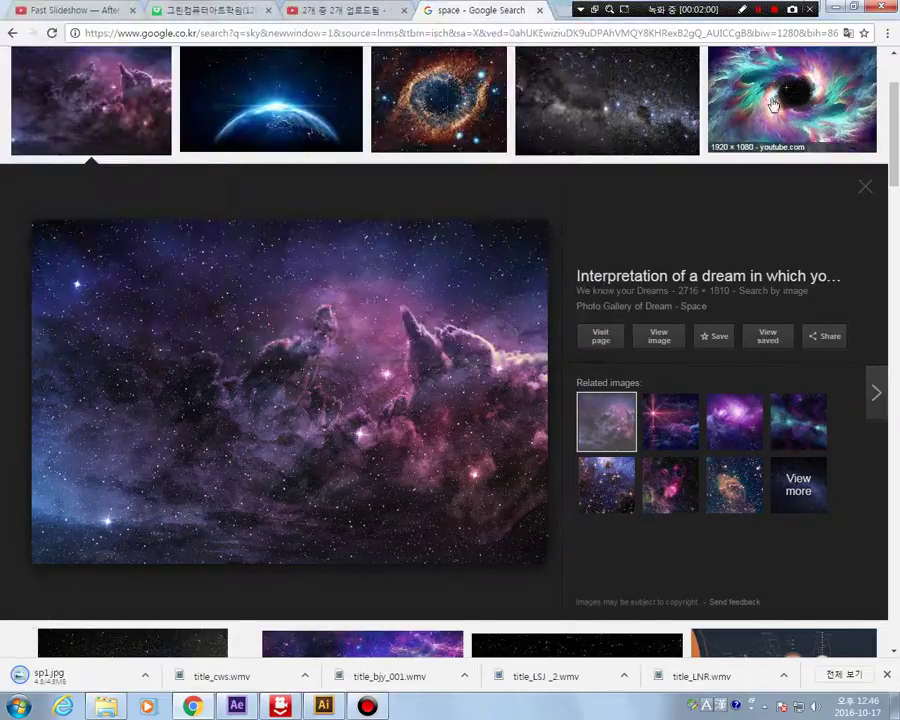
Step: Open the turquoise and purple black hole image and save it as sp2 in the image folder
left_click(799, 90)
right_click(266, 390)
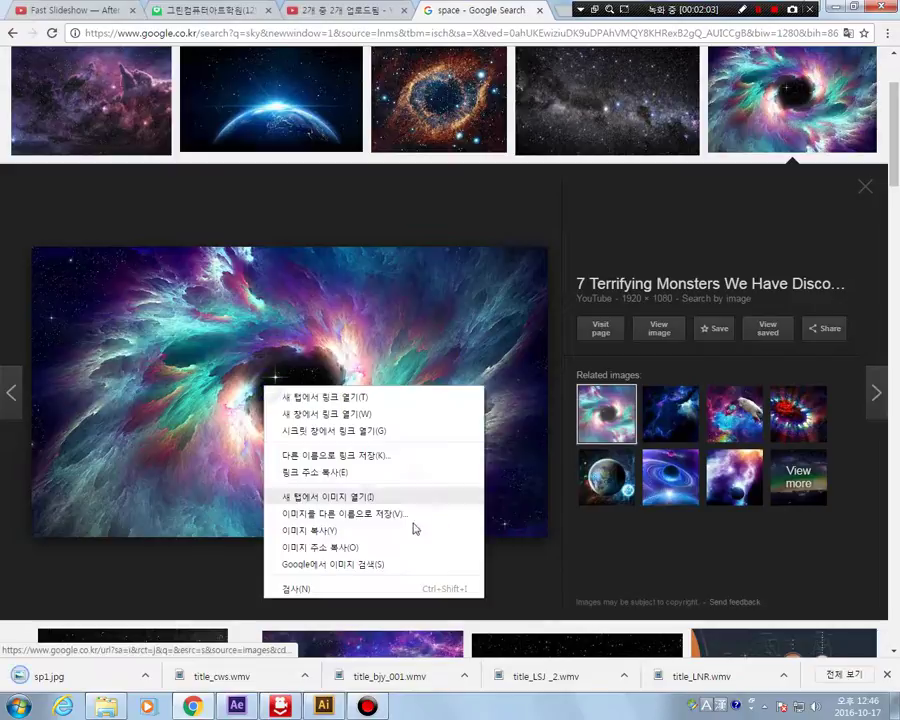
left_click(360, 513)
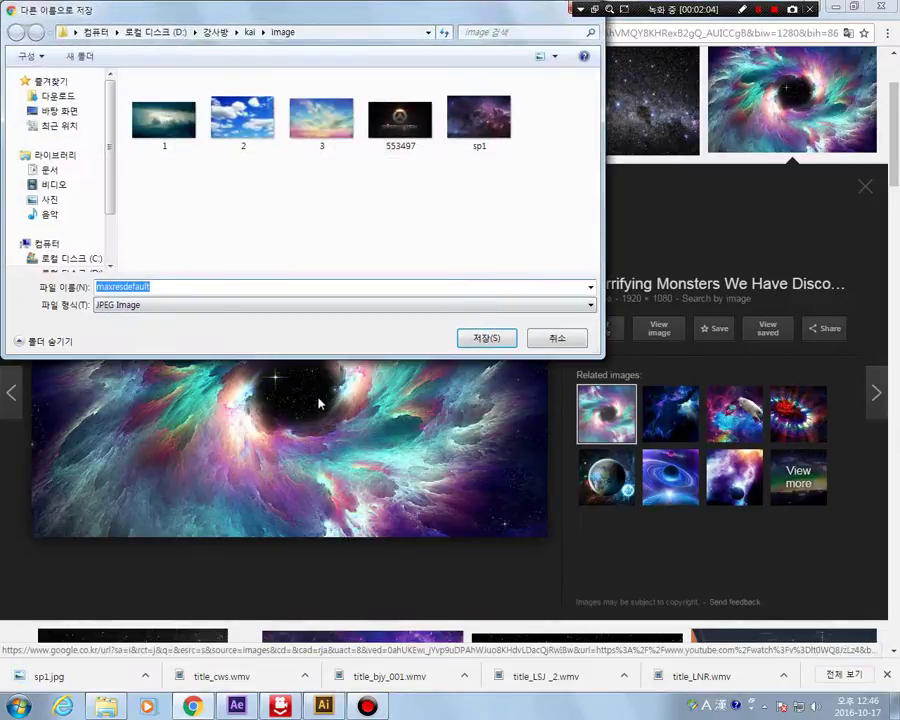
type("sp2")
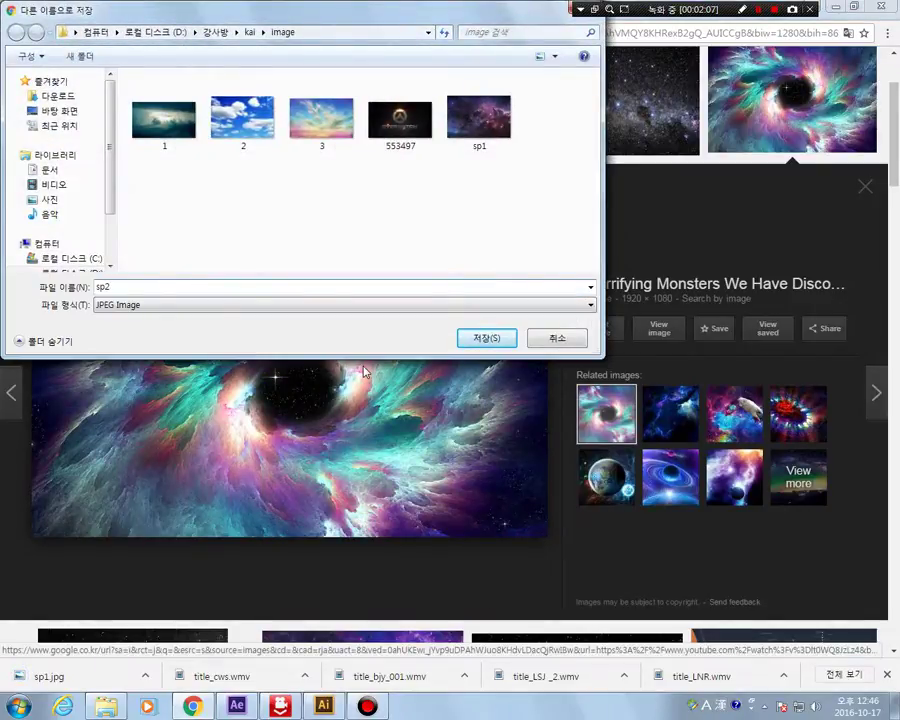
key("Return")
Step: Save the starry night road image as sp3 in the image folder and switch back to After Effects
scroll(556, 480, "down", 4)
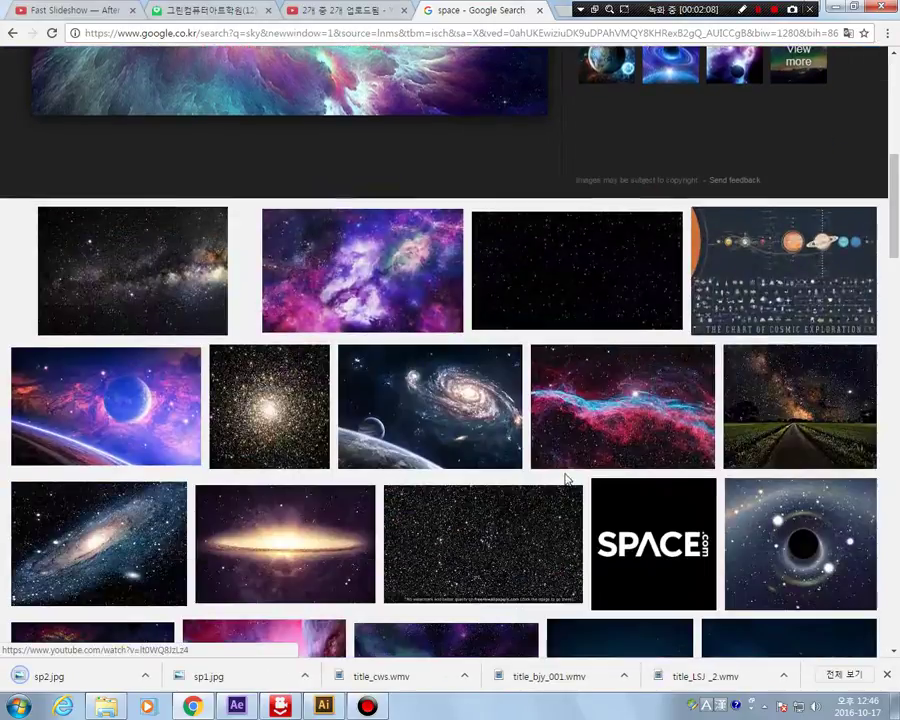
left_click(795, 420)
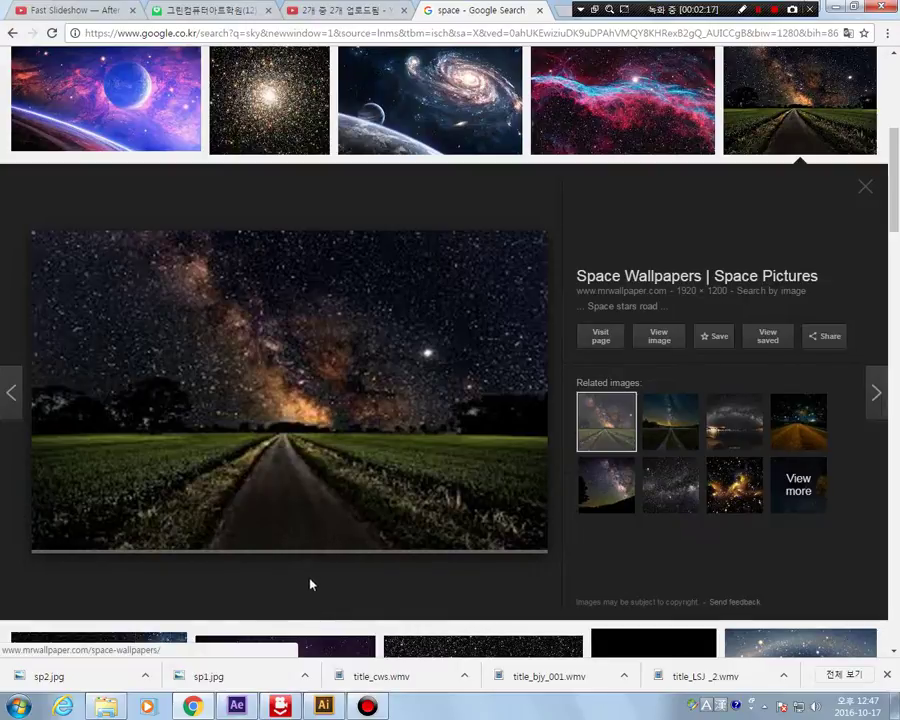
scroll(298, 570, "down", 3)
scroll(298, 570, "up", 4)
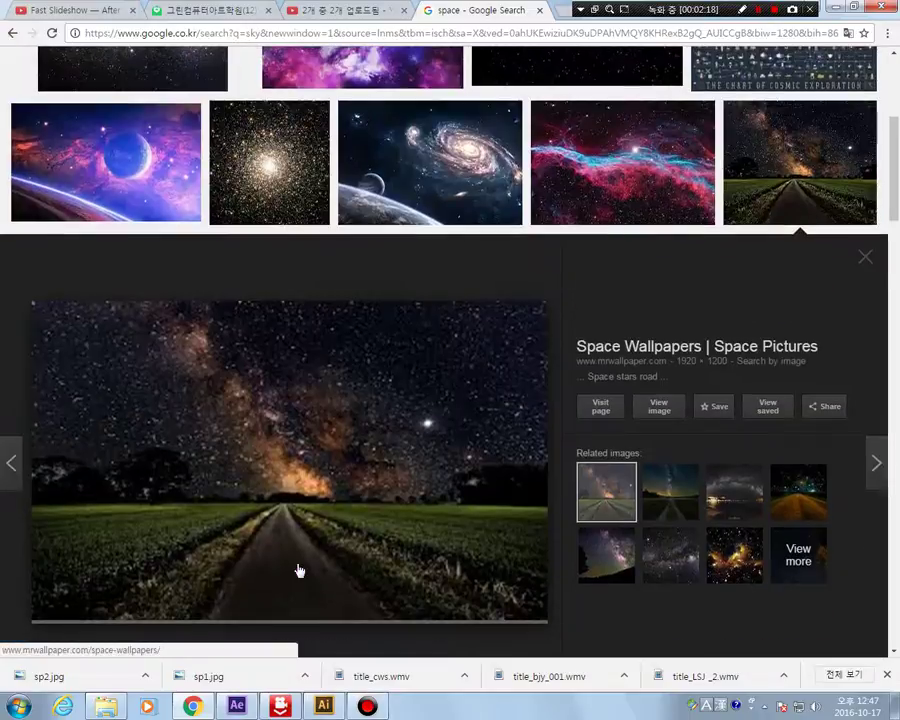
scroll(298, 568, "down", 1)
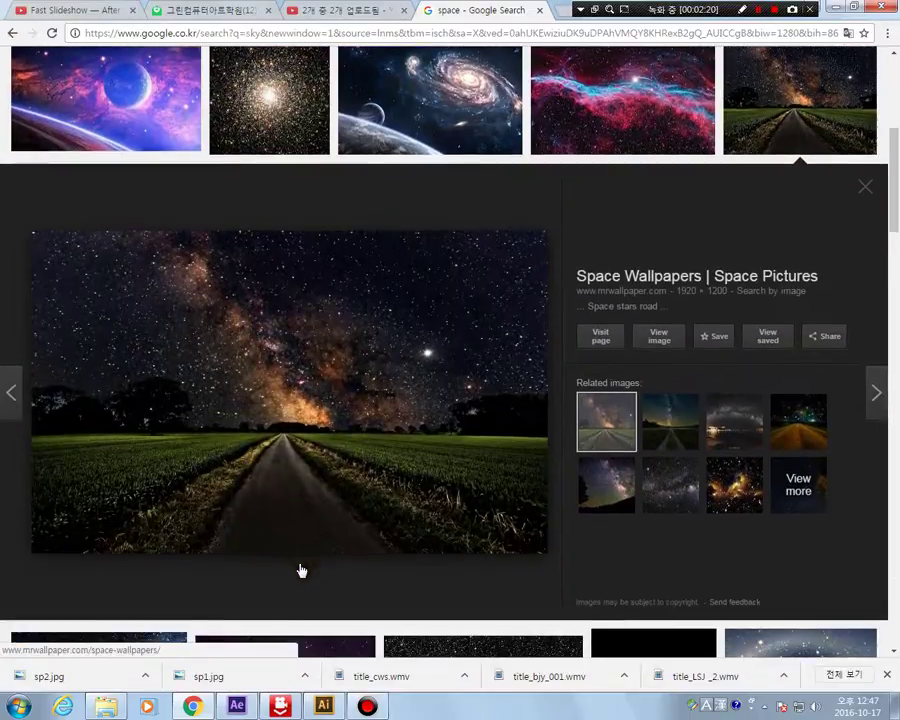
right_click(291, 382)
left_click(367, 512)
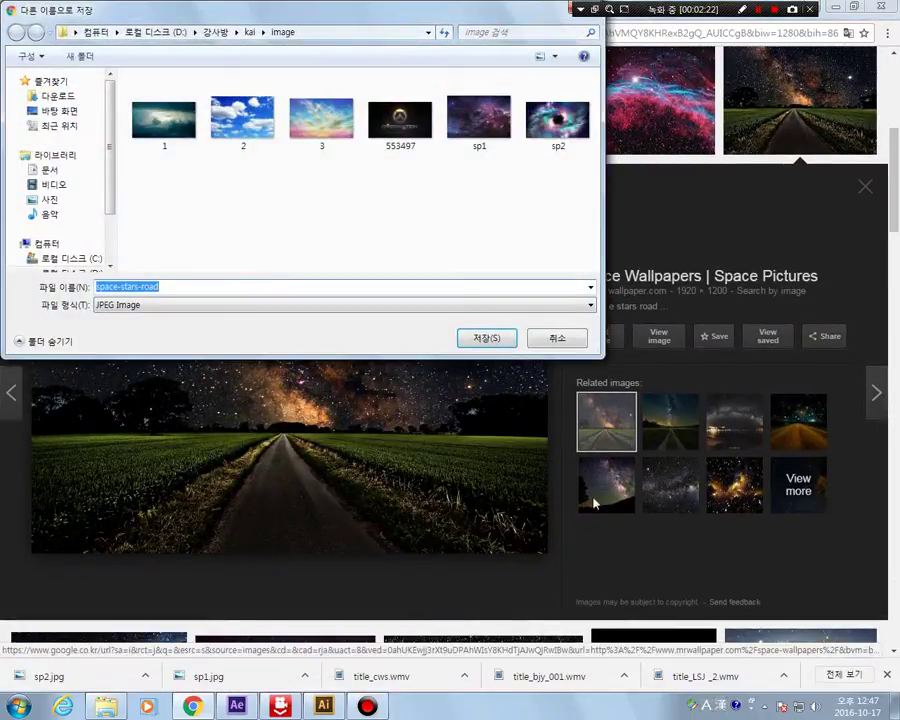
type("sp3")
key("Return")
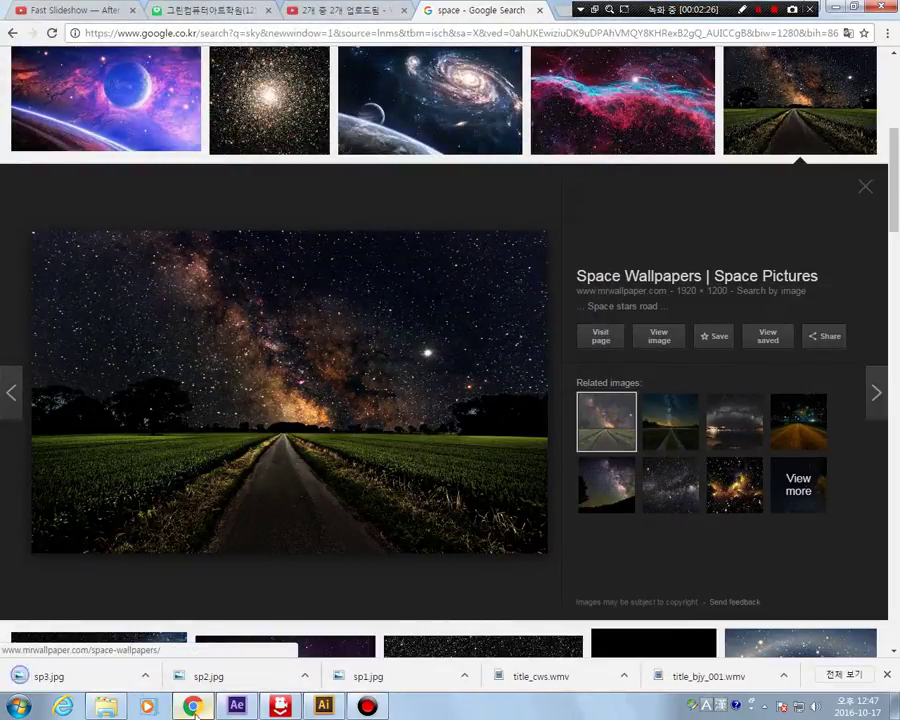
left_click(237, 706)
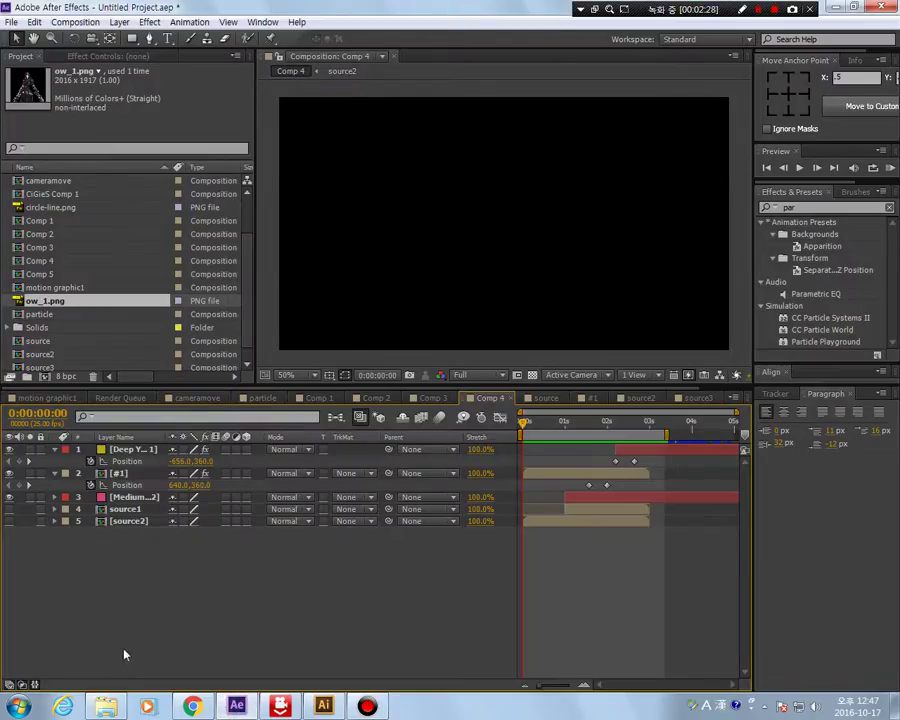
Step: Close all open composition timelines, including cameramove, Comp 1 to Comp 5, the source comps and motion graphic1, leaving only the Render Queue
left_click_drag(520, 425, 466, 453)
left_click_drag(170, 561, 193, 595)
left_click(207, 399)
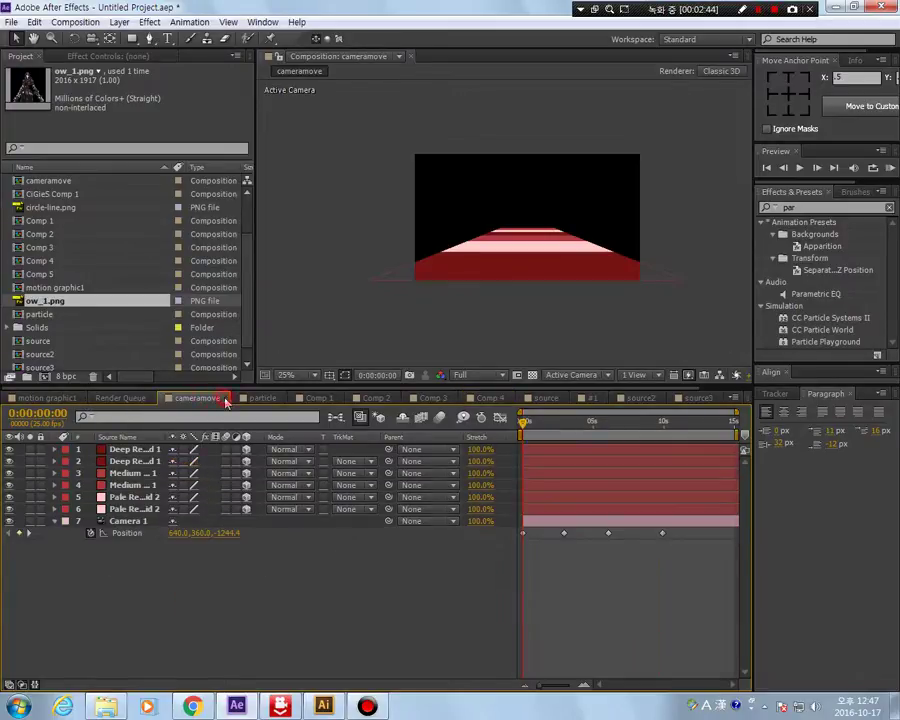
left_click(226, 399)
left_click(209, 395)
left_click(209, 395)
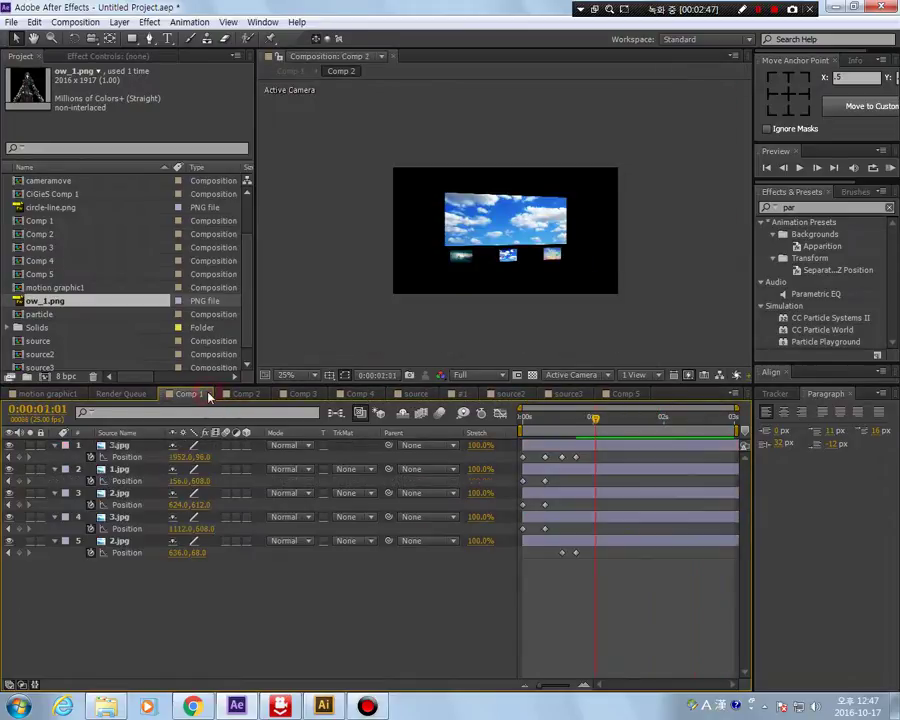
left_click(209, 395)
left_click(209, 395)
left_click(209, 395)
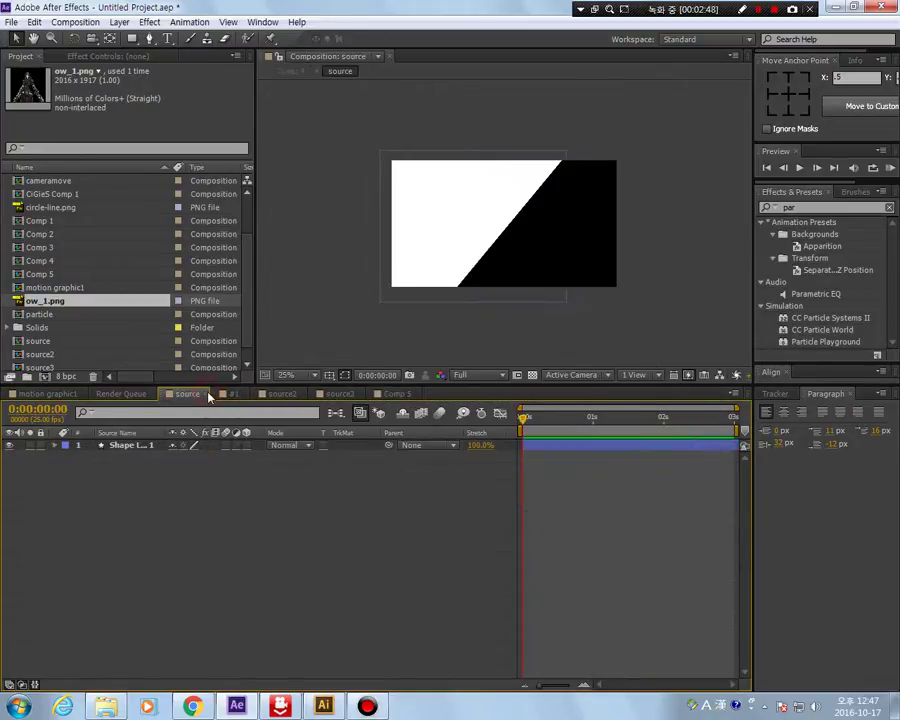
left_click(209, 395)
left_click(190, 396)
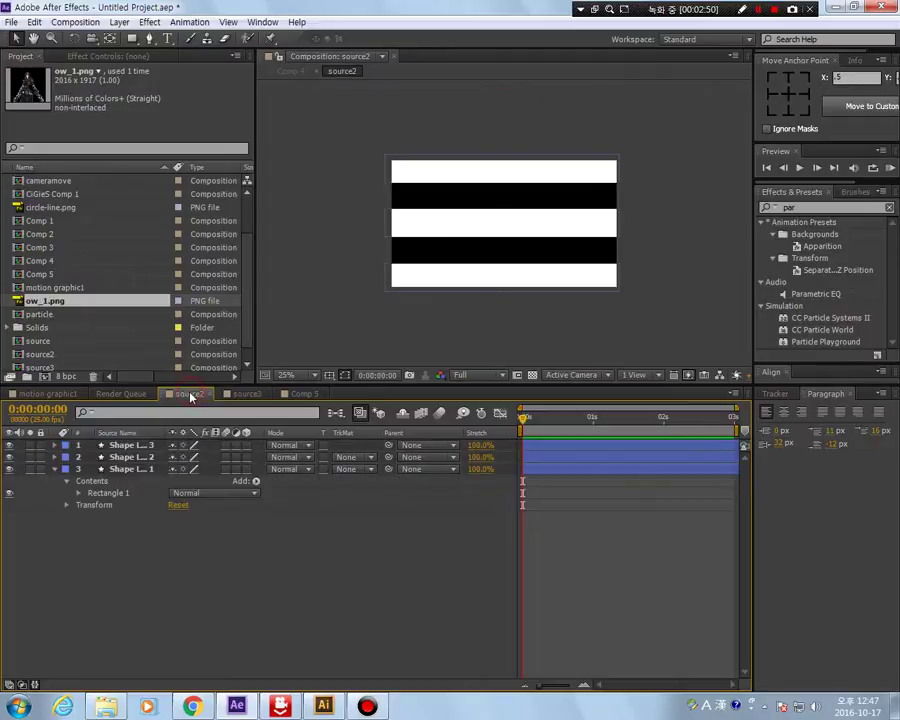
left_click(209, 395)
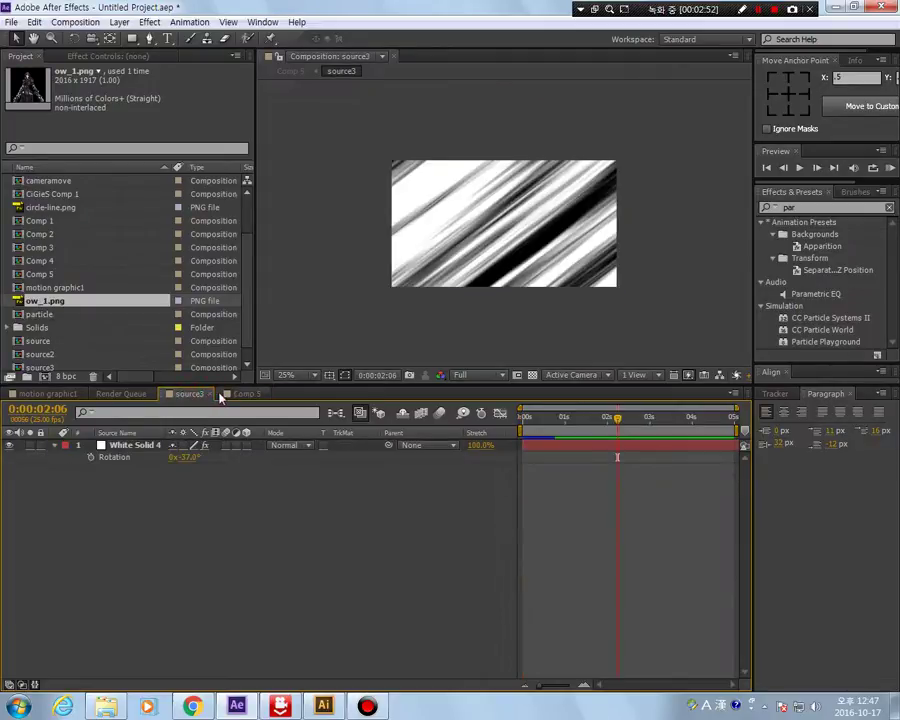
left_click(211, 396)
left_click(209, 395)
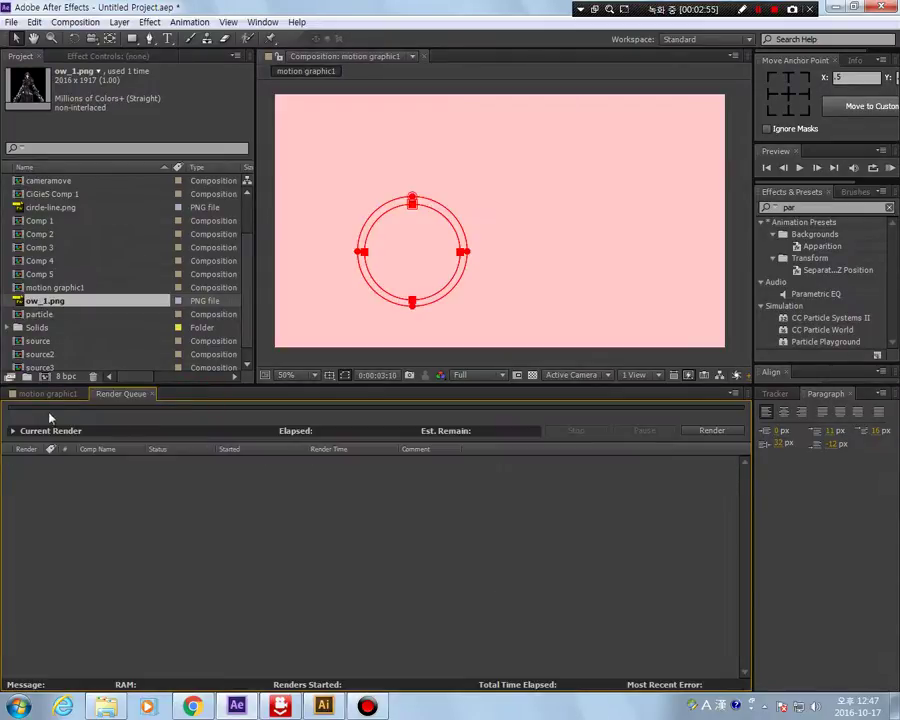
left_click(62, 396)
left_click(81, 395)
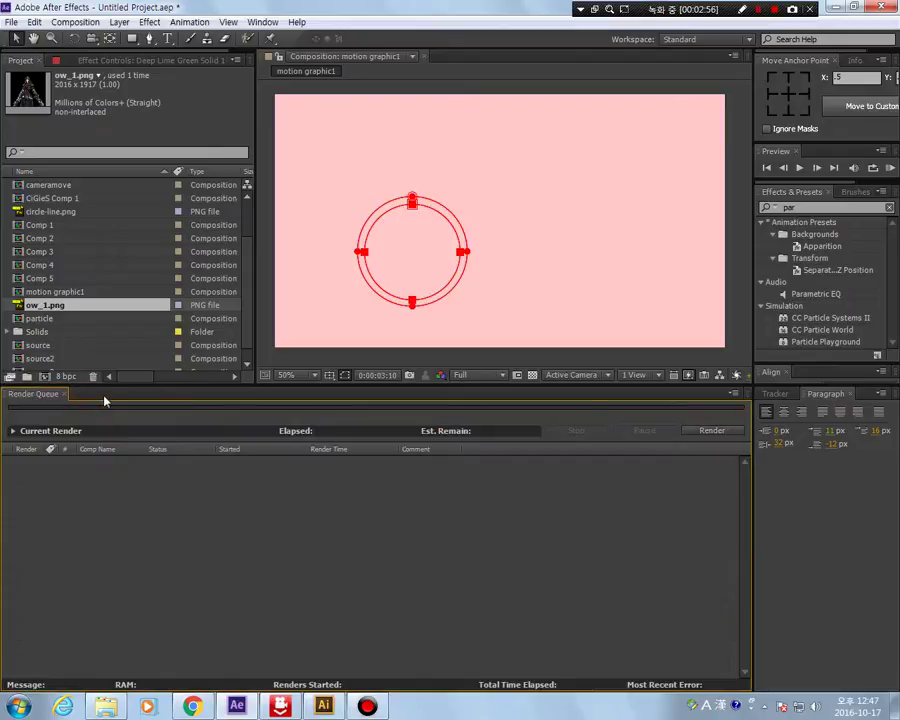
Step: Create a new composition named motion with the HDV/HDTV 720 25 preset and a 5-second duration
key("ctrl+n")
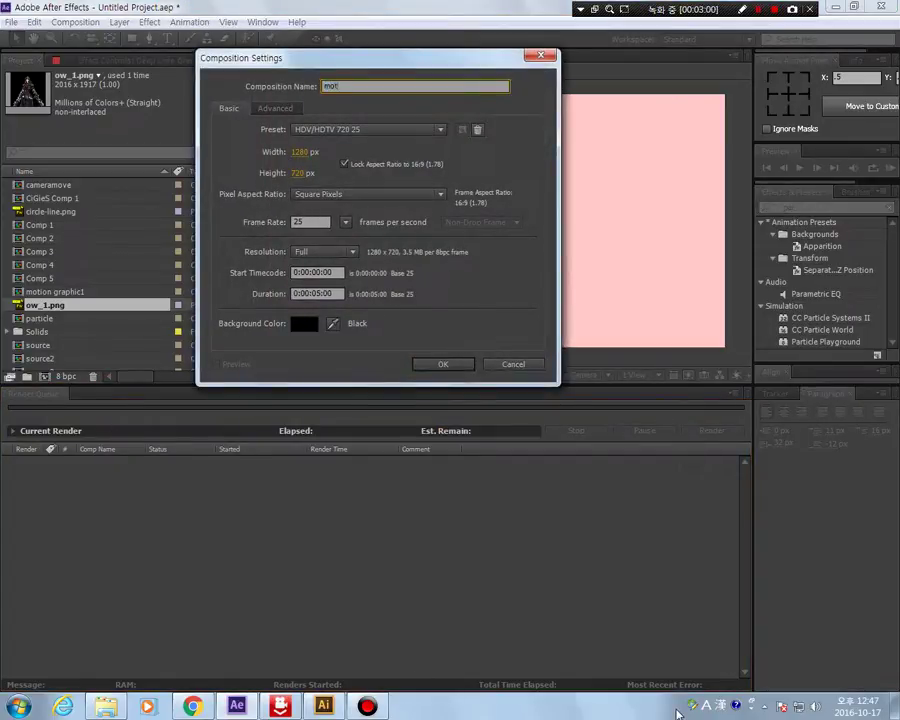
key("Return")
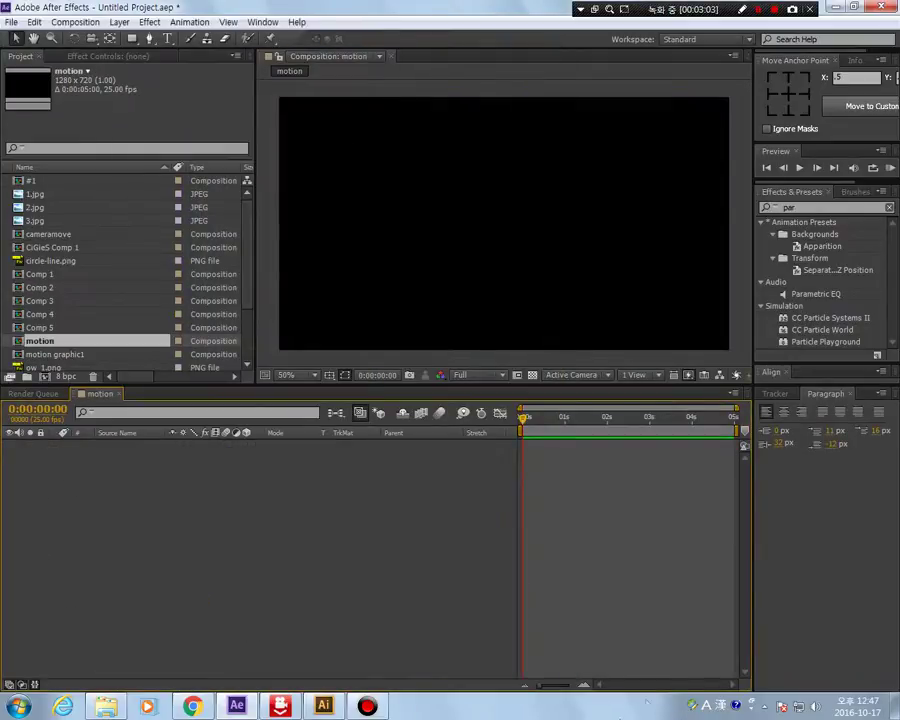
scroll(82, 279, "down", 2)
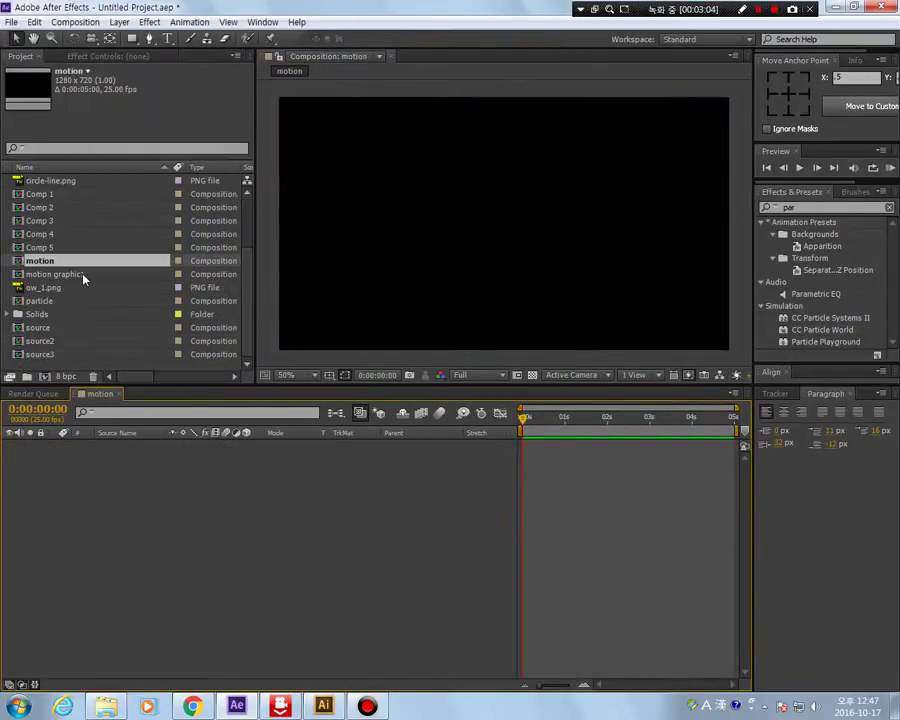
scroll(83, 276, "up", 2)
Step: Switch to Windows Explorer and open the image folder inside the kai folder on drive D
left_click(106, 707)
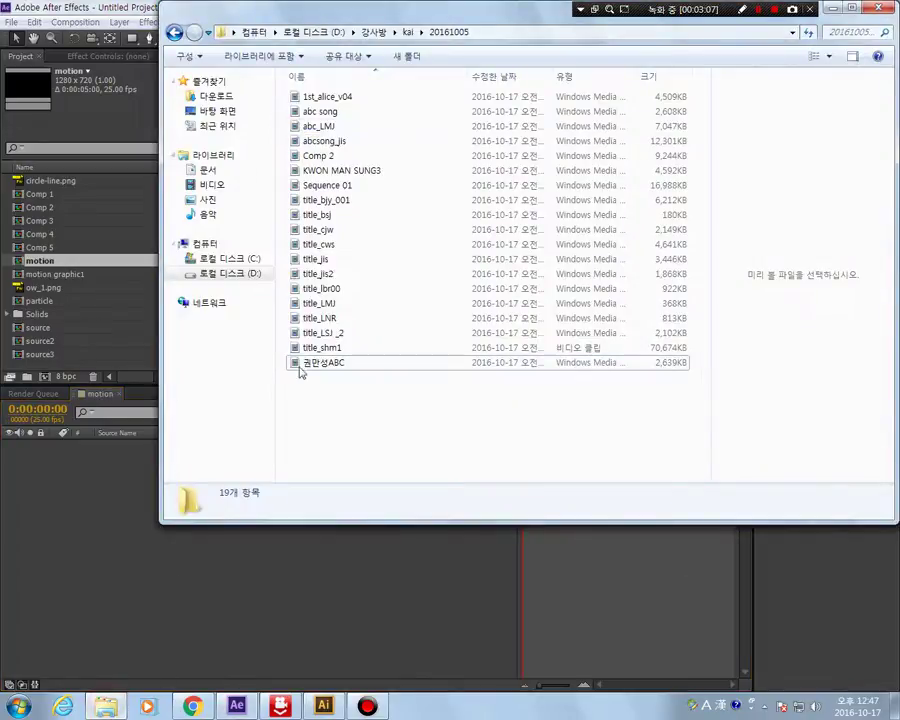
left_click(228, 274)
double_click(328, 138)
left_click(320, 115)
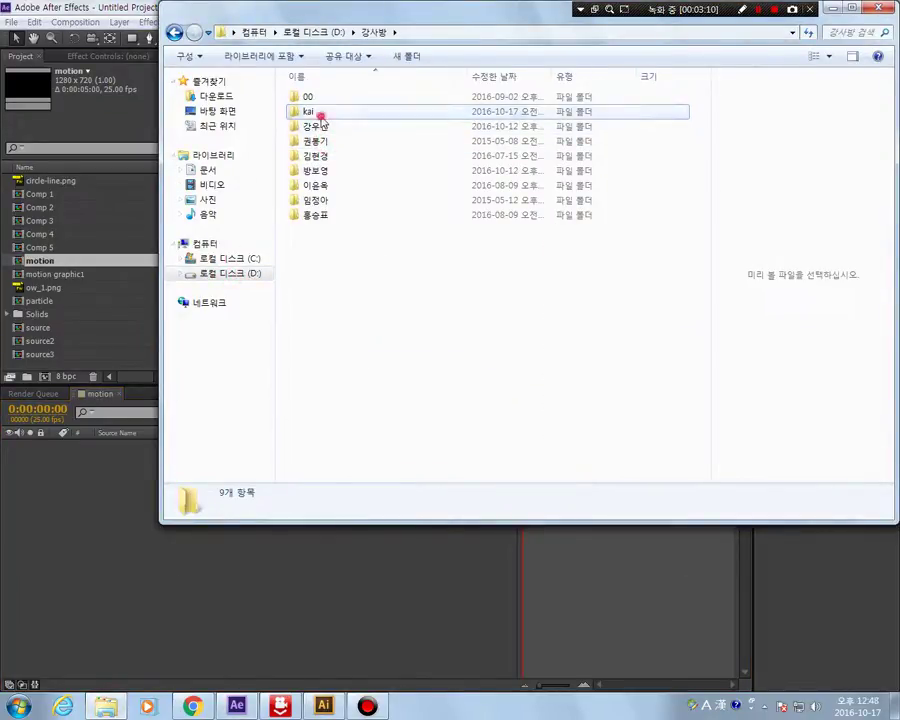
double_click(320, 115)
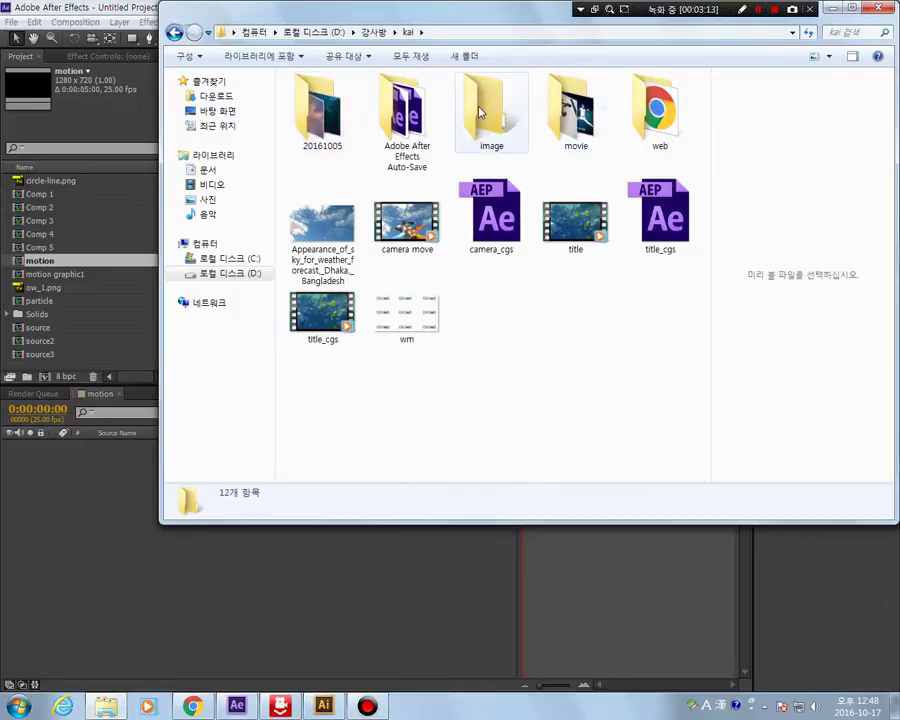
double_click(480, 113)
Step: Import sp1, sp2 and sp3 into the After Effects project and add them as layers to the motion composition
left_click(575, 275)
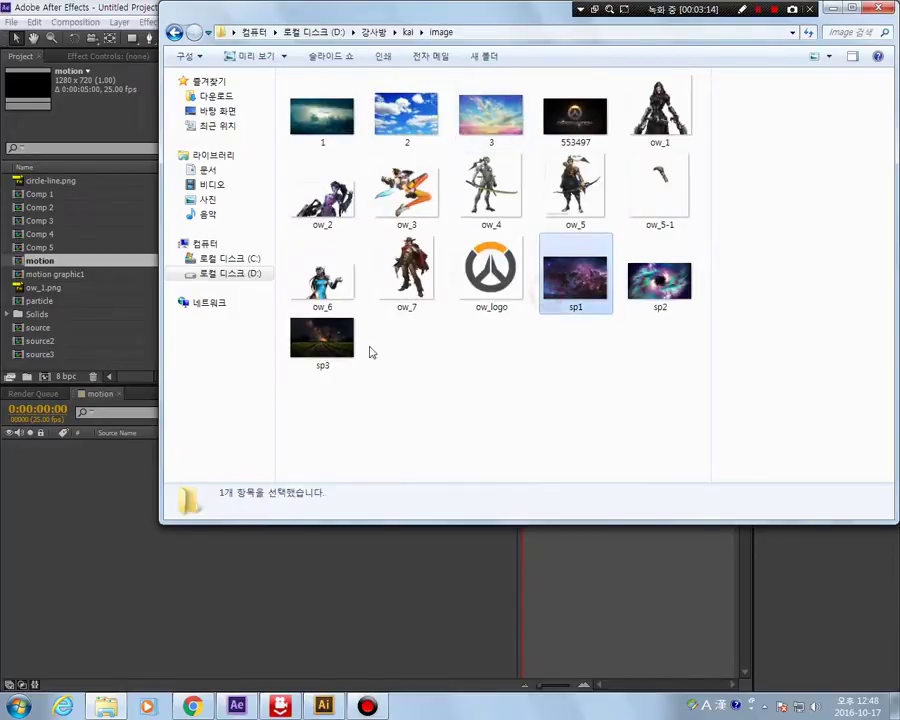
left_click(335, 345, "shift")
left_click_drag(335, 345, 80, 370)
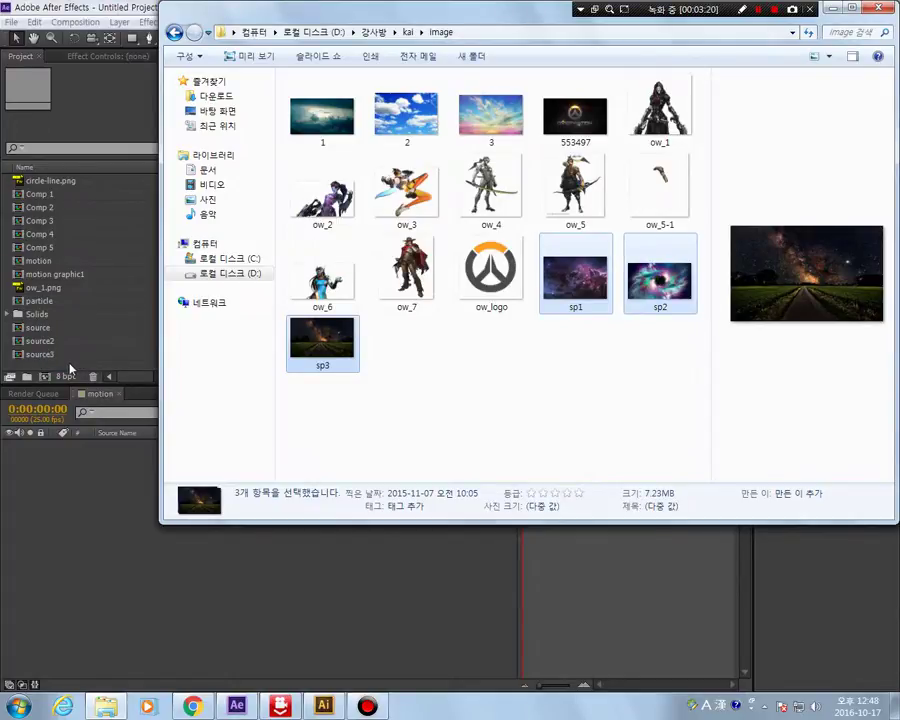
left_click(69, 370)
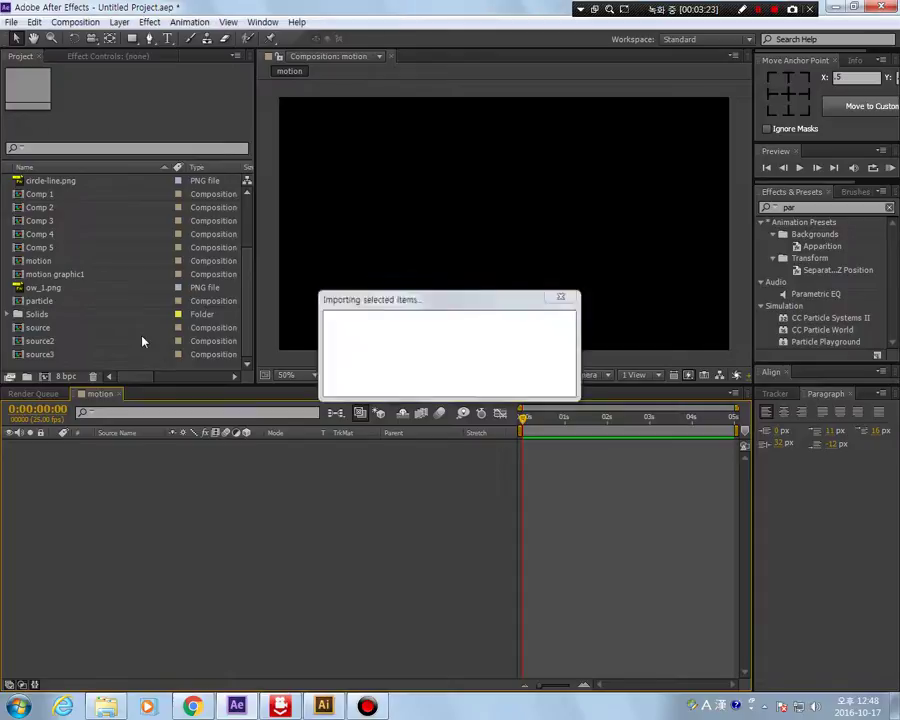
left_click_drag(153, 331, 98, 560)
left_click(223, 590)
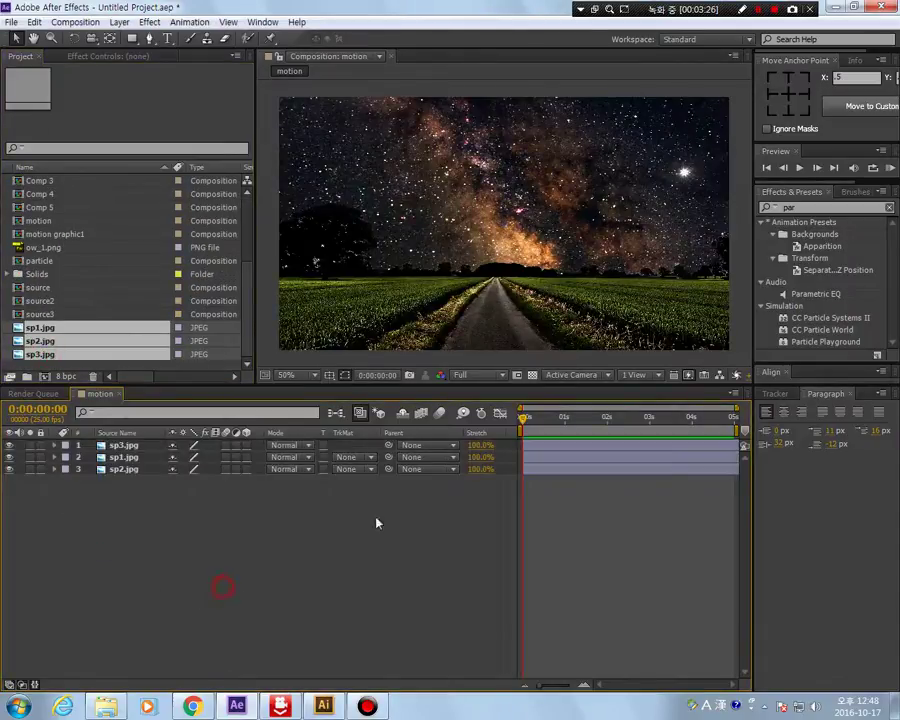
Step: Toggle the visibility of the sp3, sp1 and sp2 layers to check the images, leaving all three hidden
left_click(11, 446)
left_click(10, 458)
left_click(9, 469)
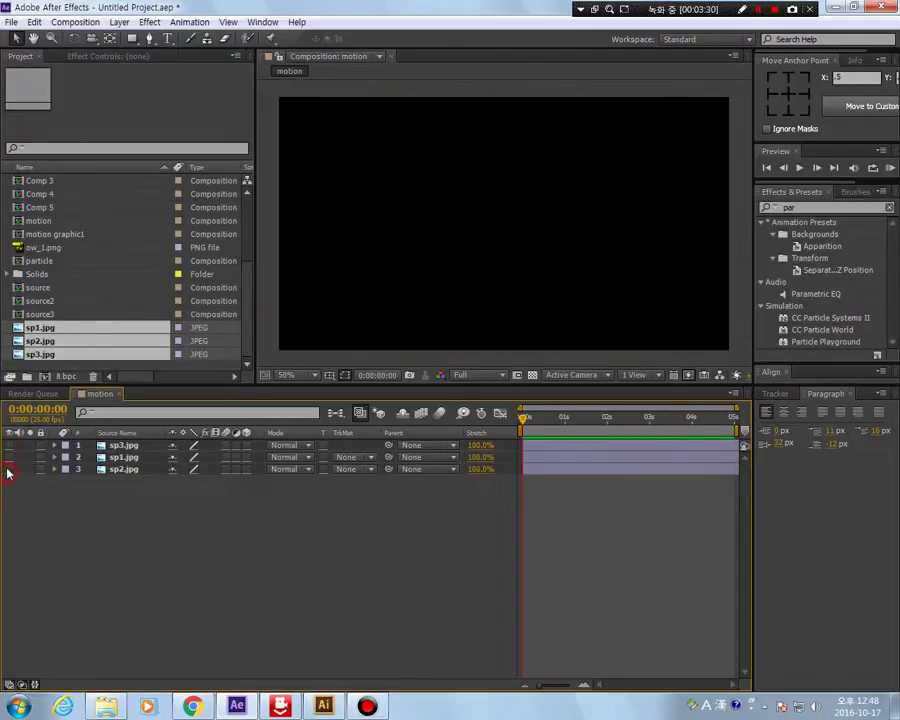
left_click(9, 469)
left_click(9, 457)
left_click(9, 445)
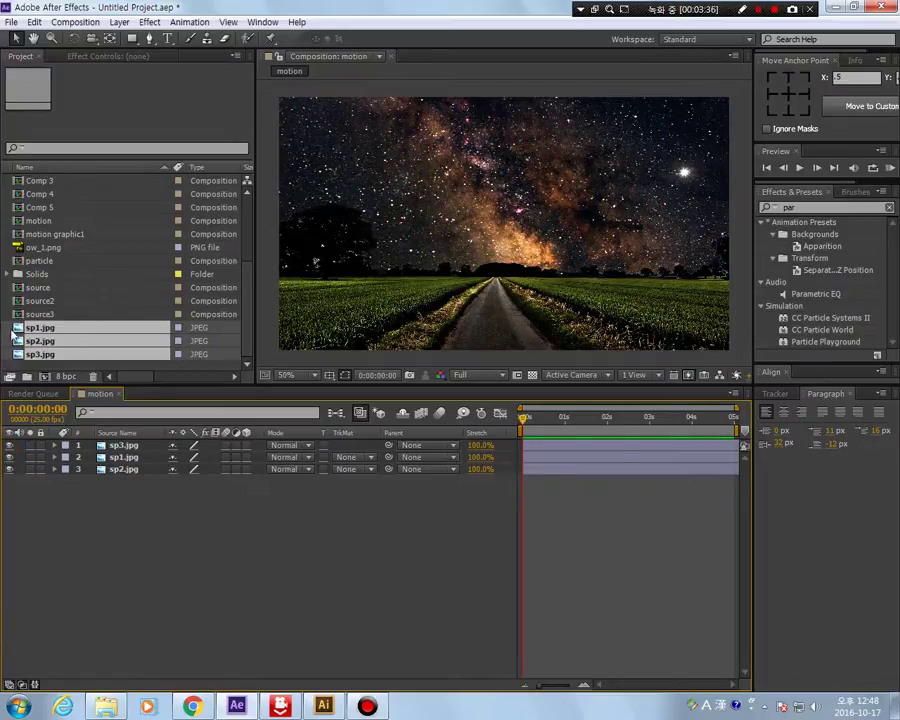
left_click_drag(9, 445, 10, 470)
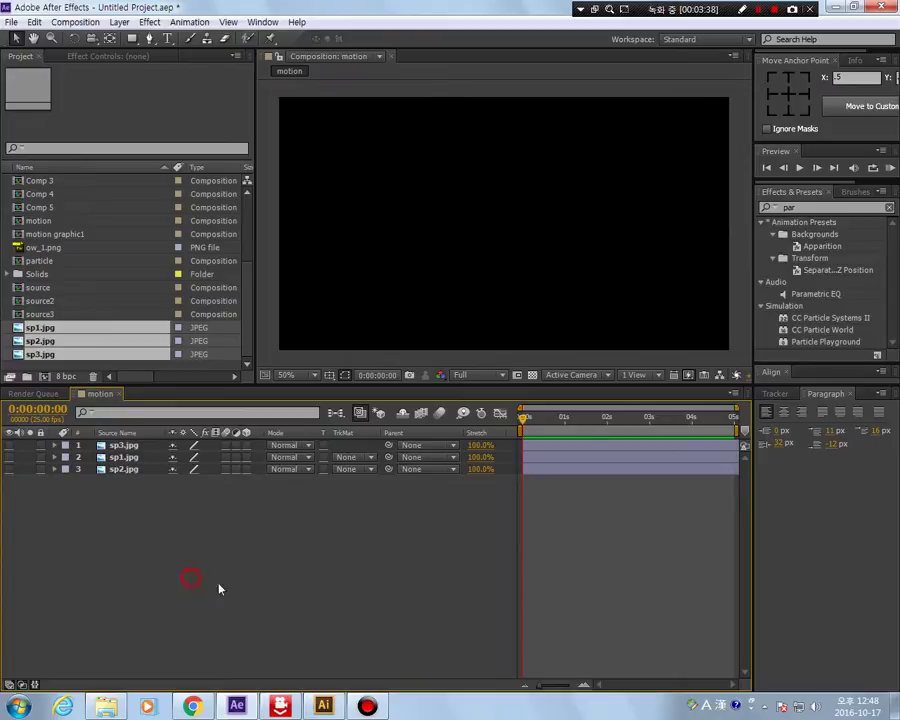
Step: Add a text layer reading CiGieS and move it to the centre of the composition
left_click(167, 38)
left_click(366, 210)
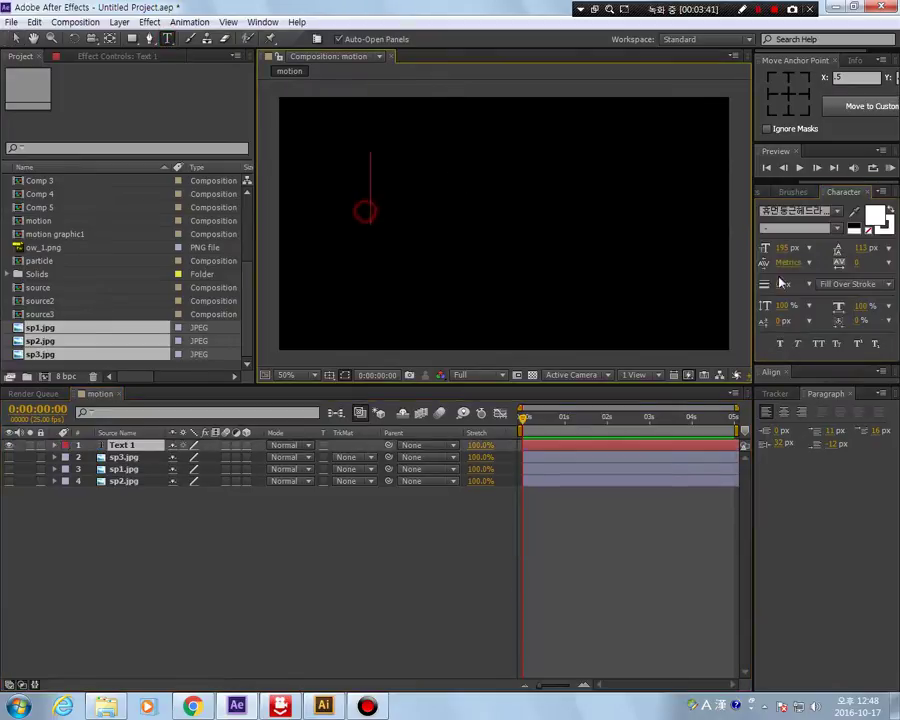
type("Cio")
key("BackSpace")
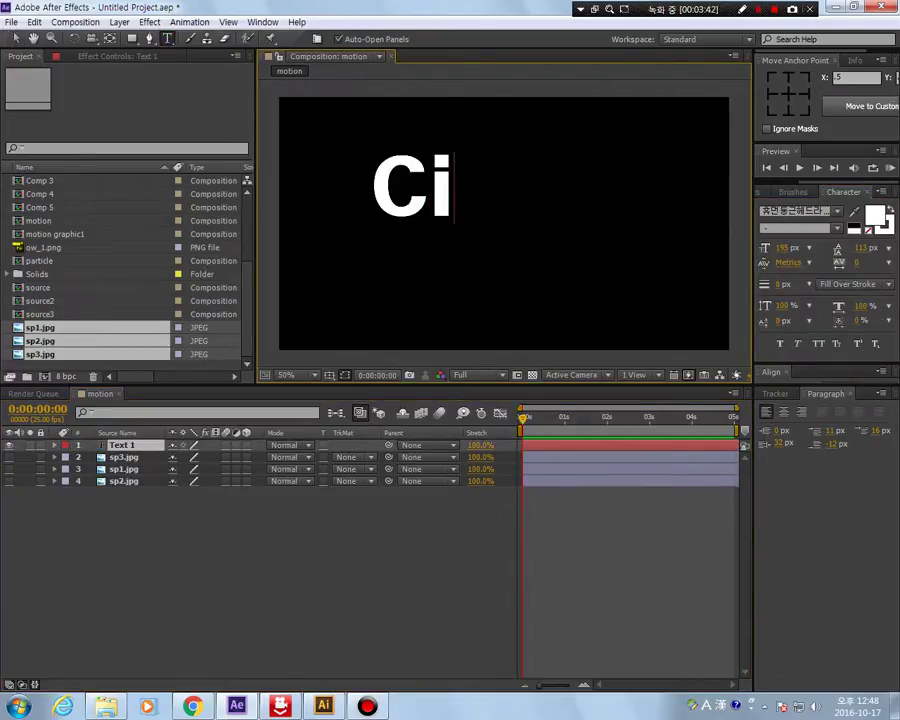
type("GieS")
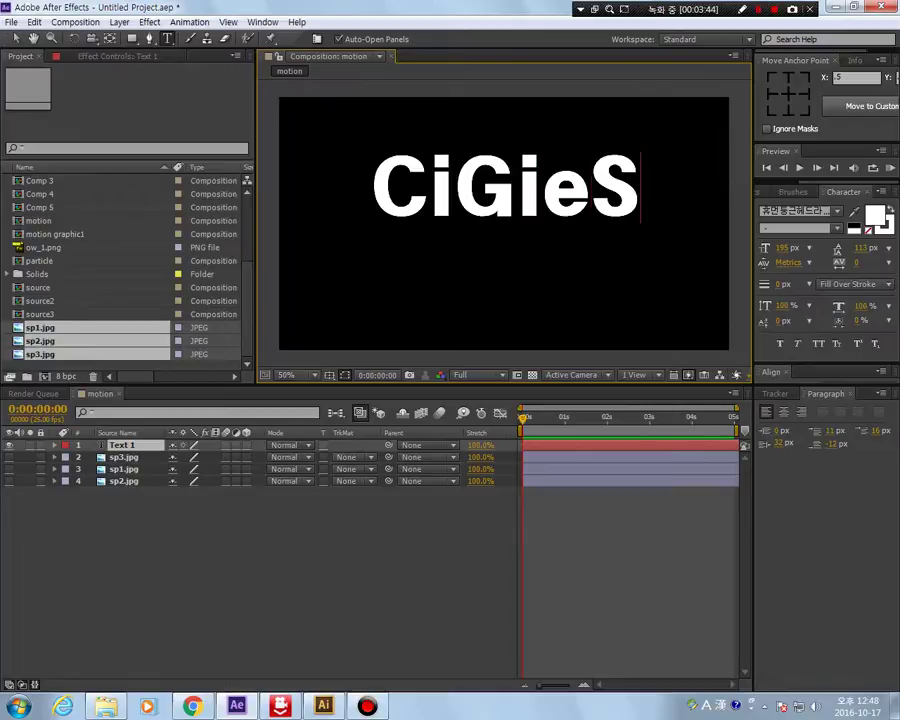
left_click(15, 38)
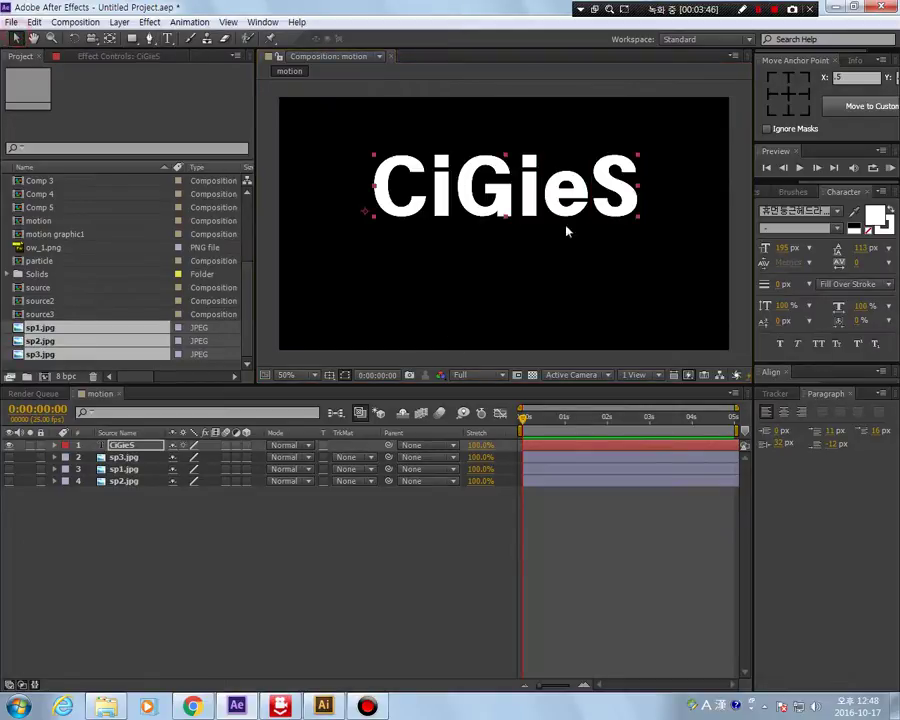
left_click_drag(543, 195, 520, 235)
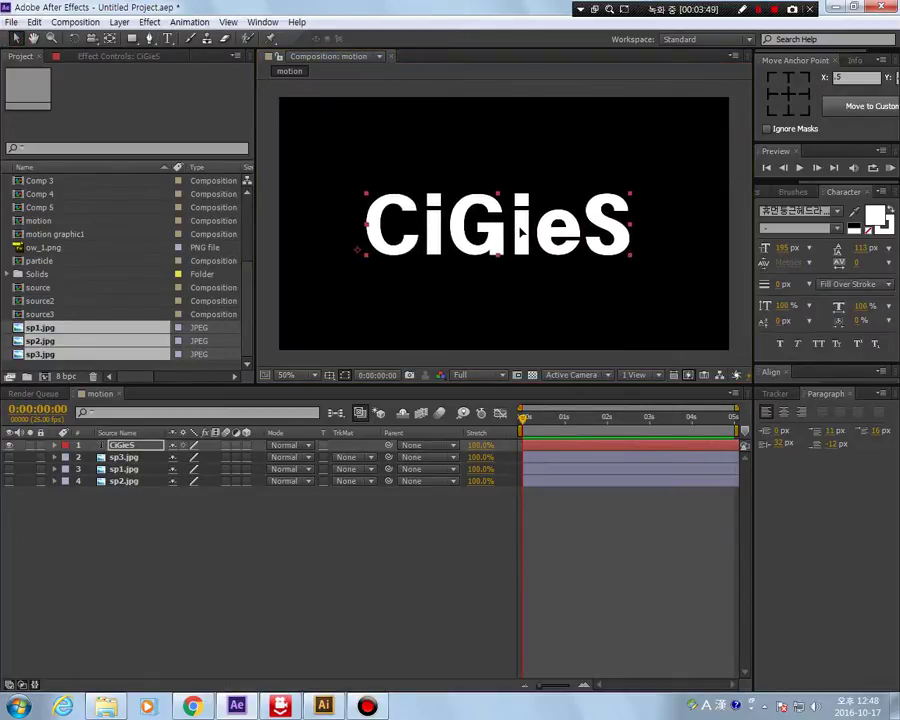
Step: Colour the letter C of the CiGieS text pure red, FF0000
double_click(422, 234)
left_click(422, 234)
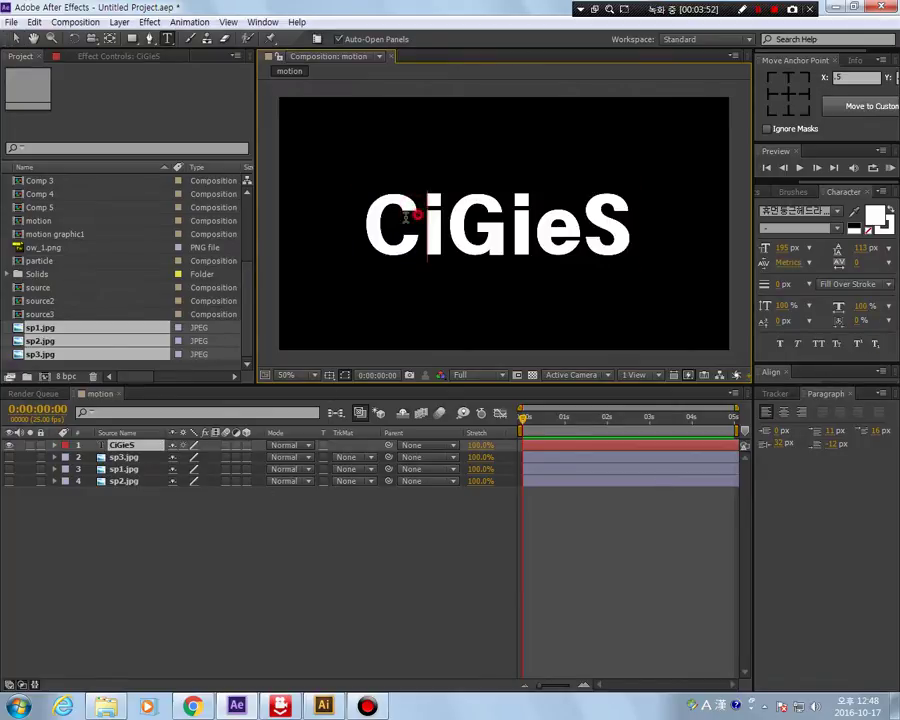
left_click_drag(414, 220, 380, 225)
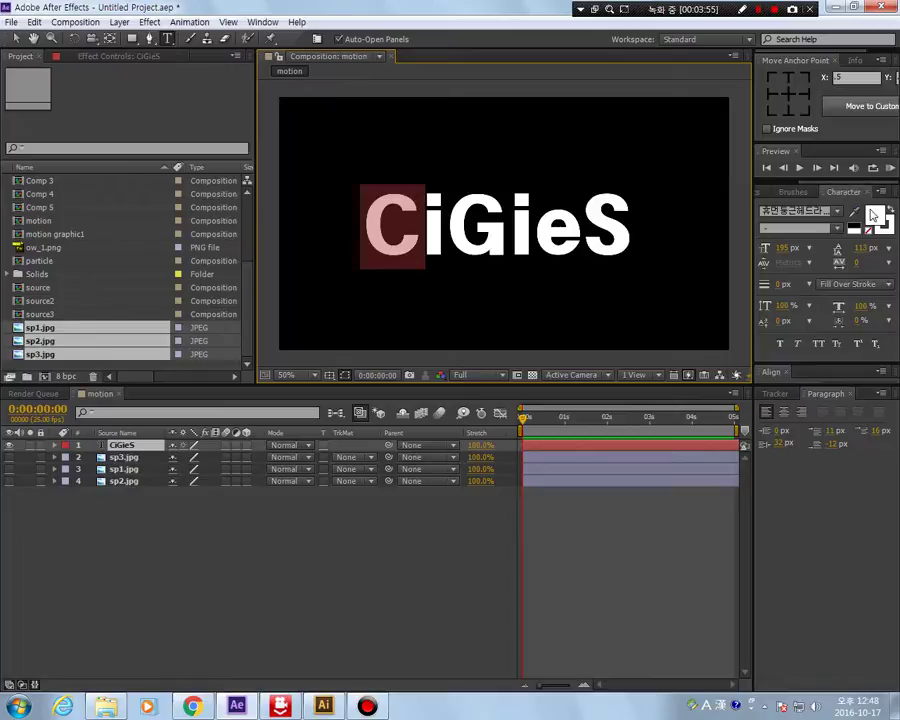
left_click(875, 214)
left_click_drag(478, 441, 484, 397)
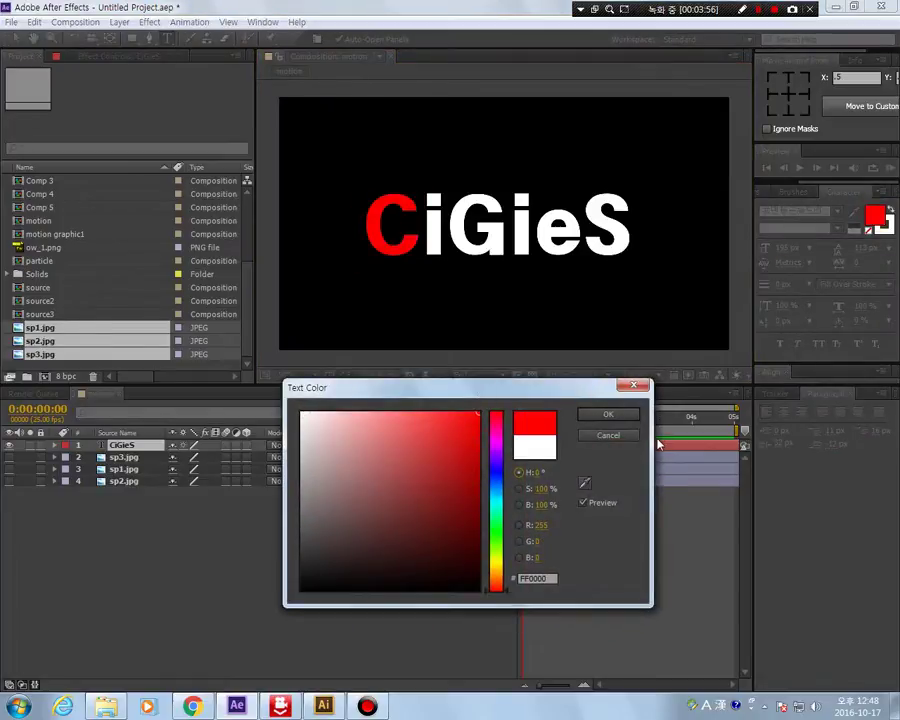
left_click(615, 413)
Step: Colour the letter G of the CiGieS text a medium green with a hue of 109°
left_click_drag(445, 222, 511, 225)
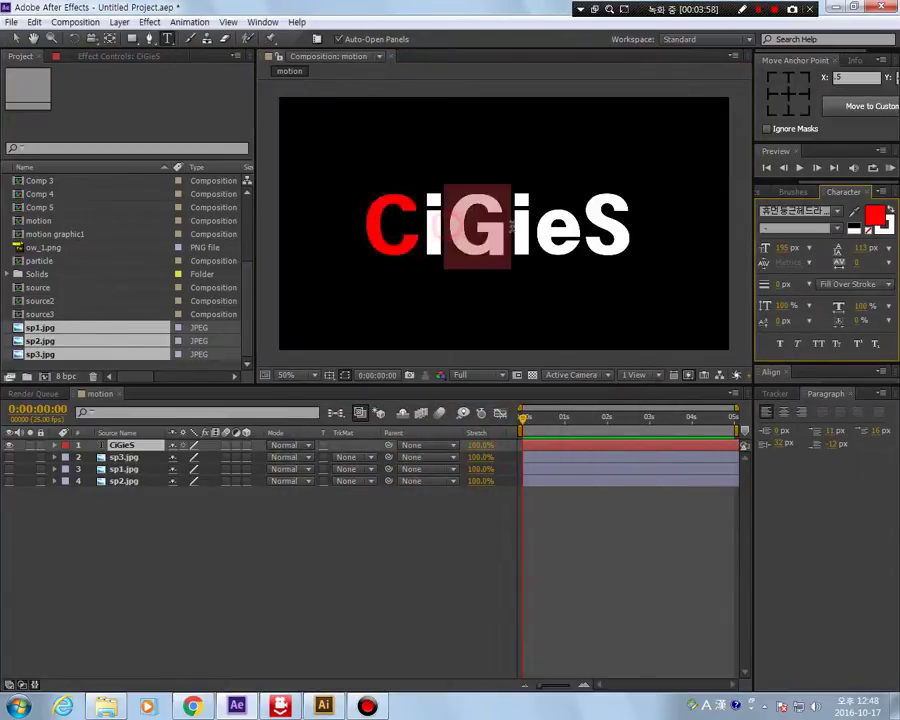
left_click(875, 214)
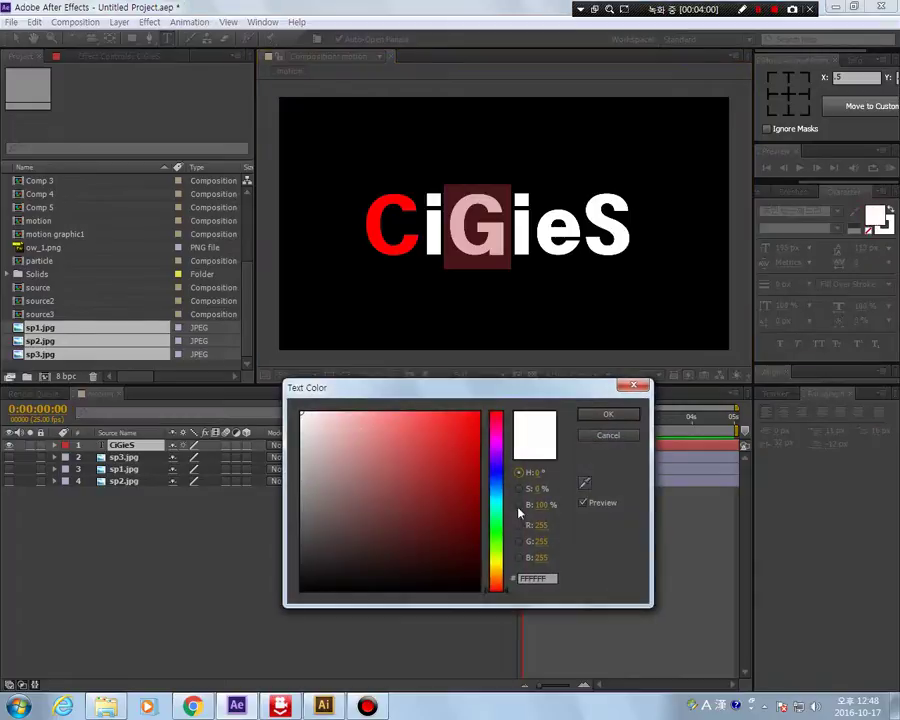
left_click_drag(497, 541, 497, 536)
left_click_drag(458, 476, 479, 411)
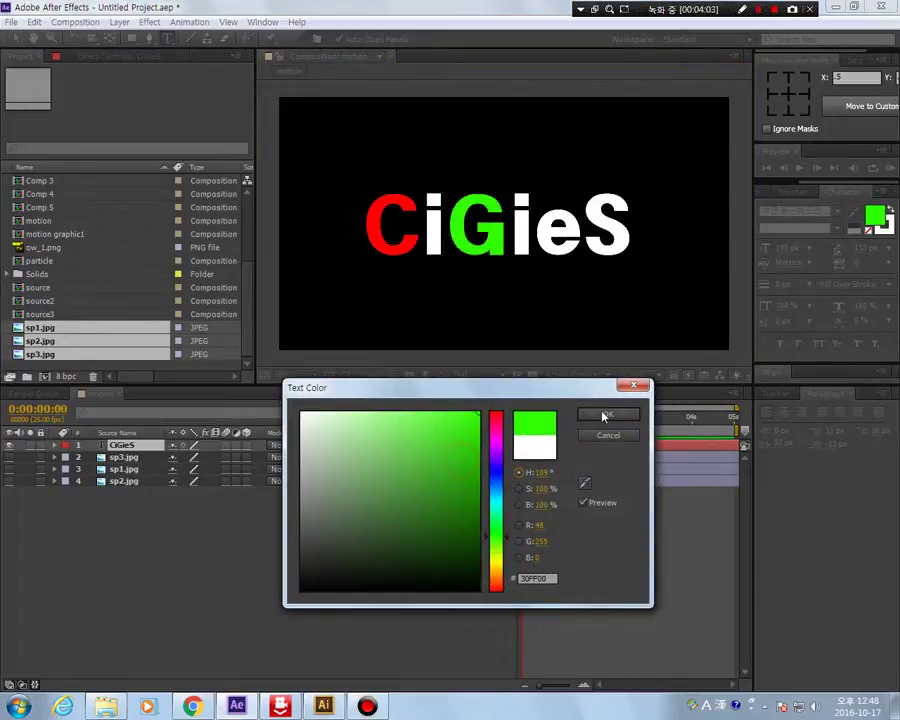
left_click(456, 465)
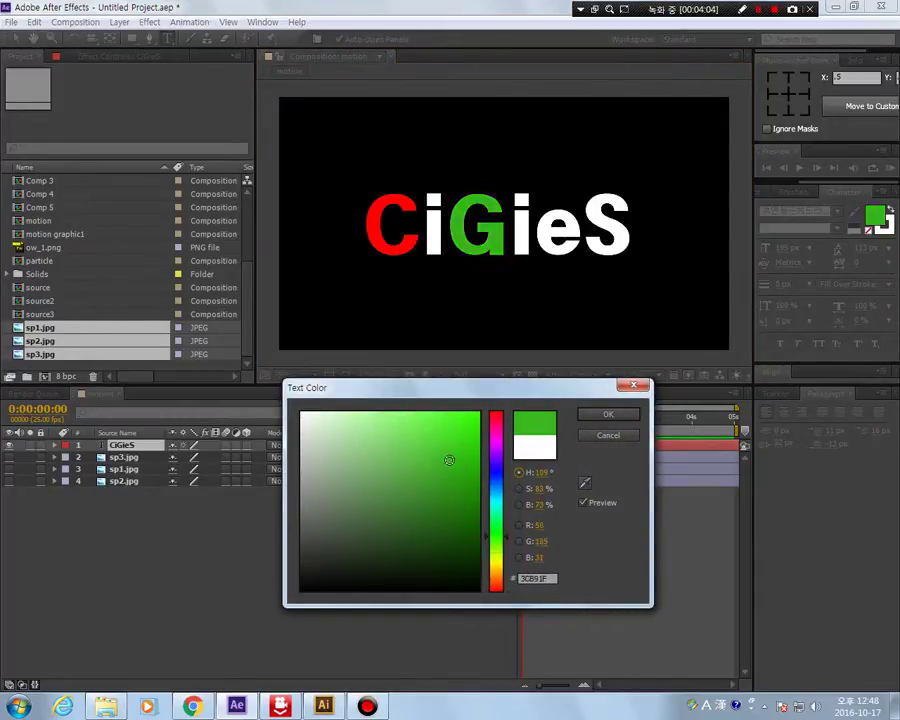
left_click(454, 458)
left_click(608, 414)
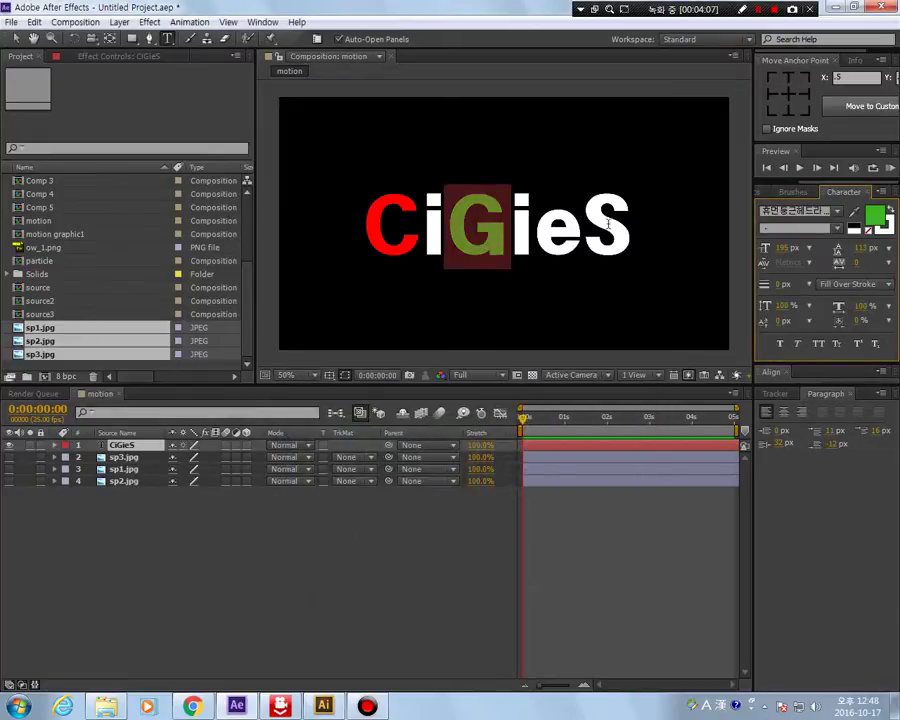
Step: Colour the letter S of the CiGieS text magenta-purple, B230A7
left_click_drag(580, 225, 634, 228)
left_click(876, 218)
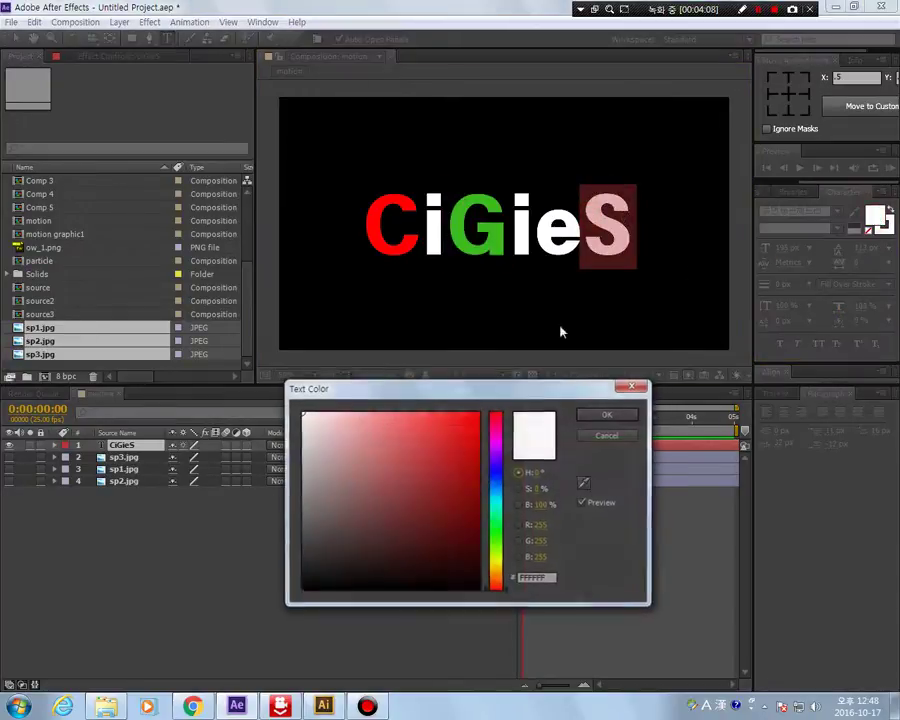
left_click(497, 435)
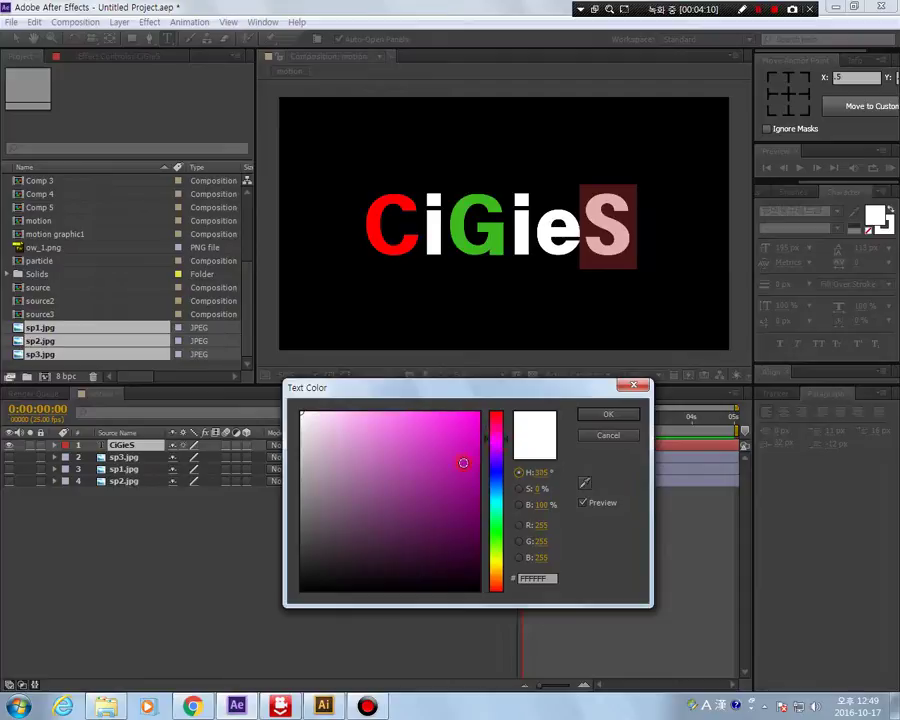
left_click(431, 465)
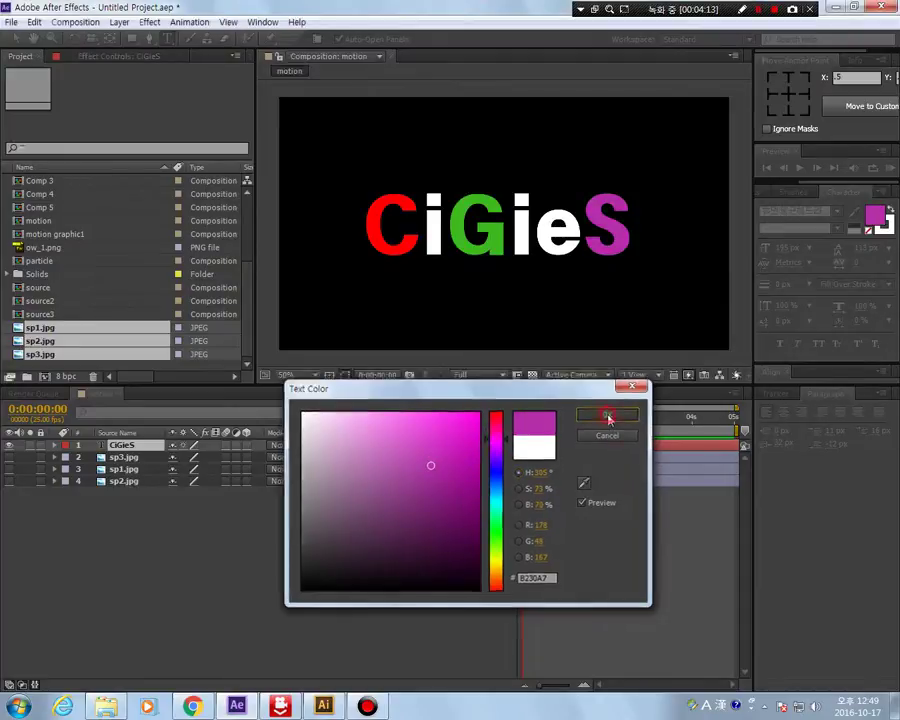
left_click(608, 414)
Step: Recolour the letter C of the CiGieS text a muted red, BE3333, and leave text editing with nothing selected
left_click_drag(362, 222, 395, 218)
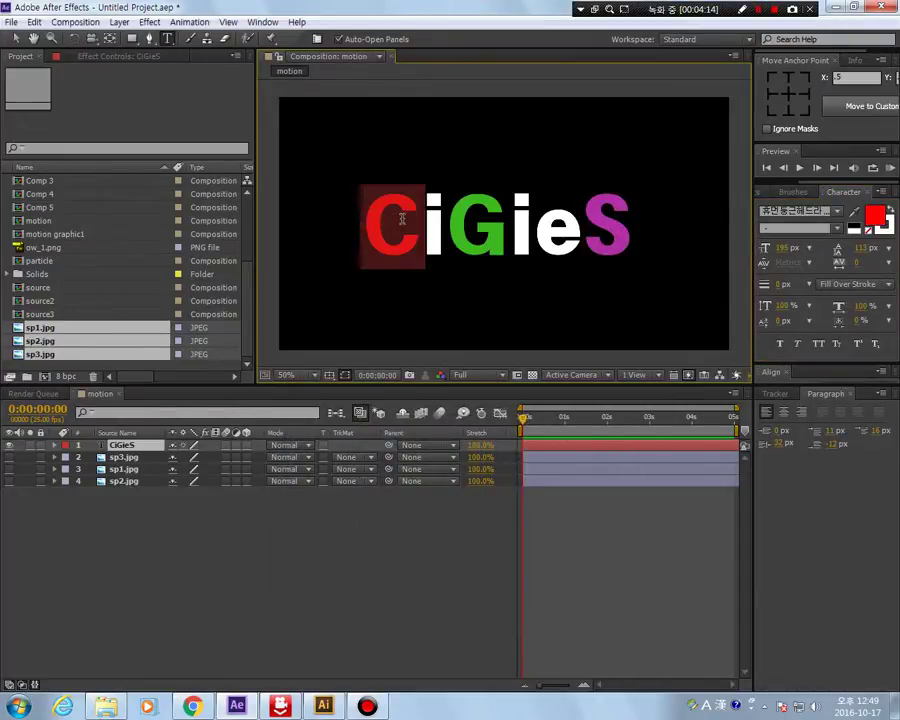
left_click(876, 216)
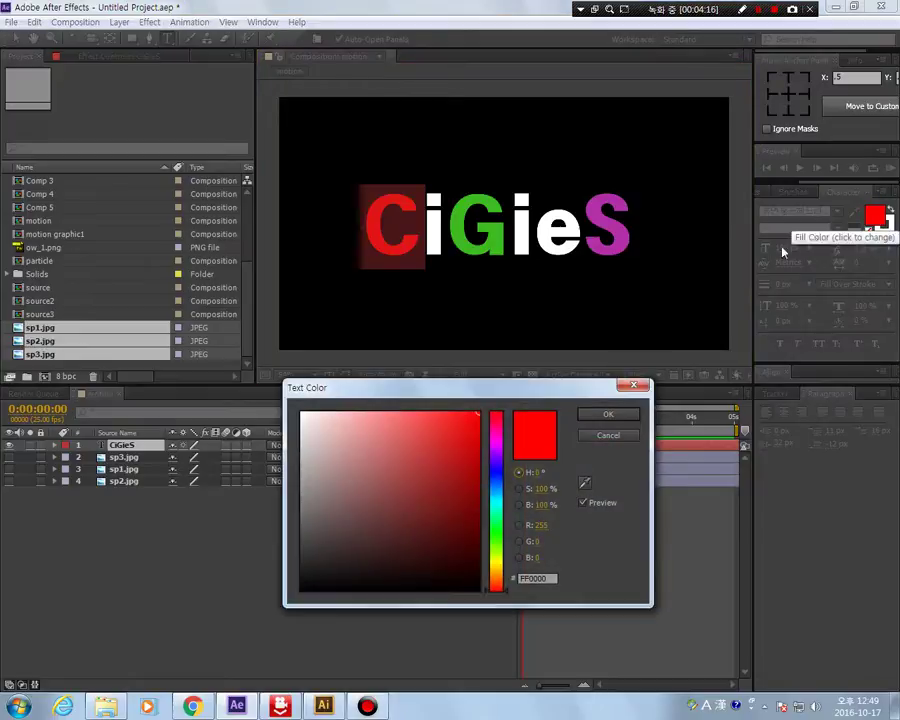
left_click(411, 454)
left_click(431, 455)
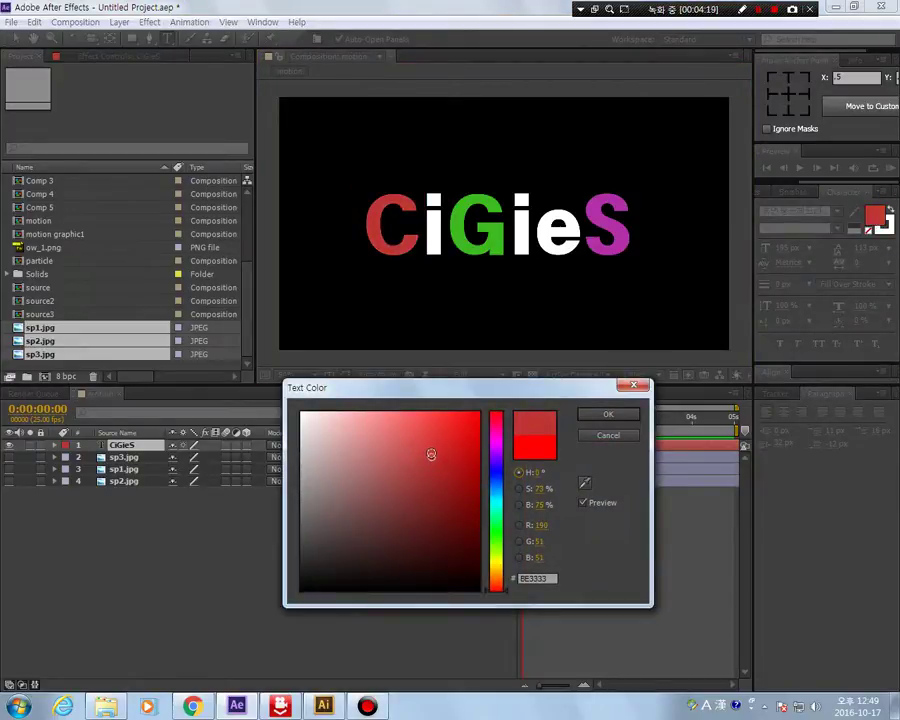
left_click(606, 414)
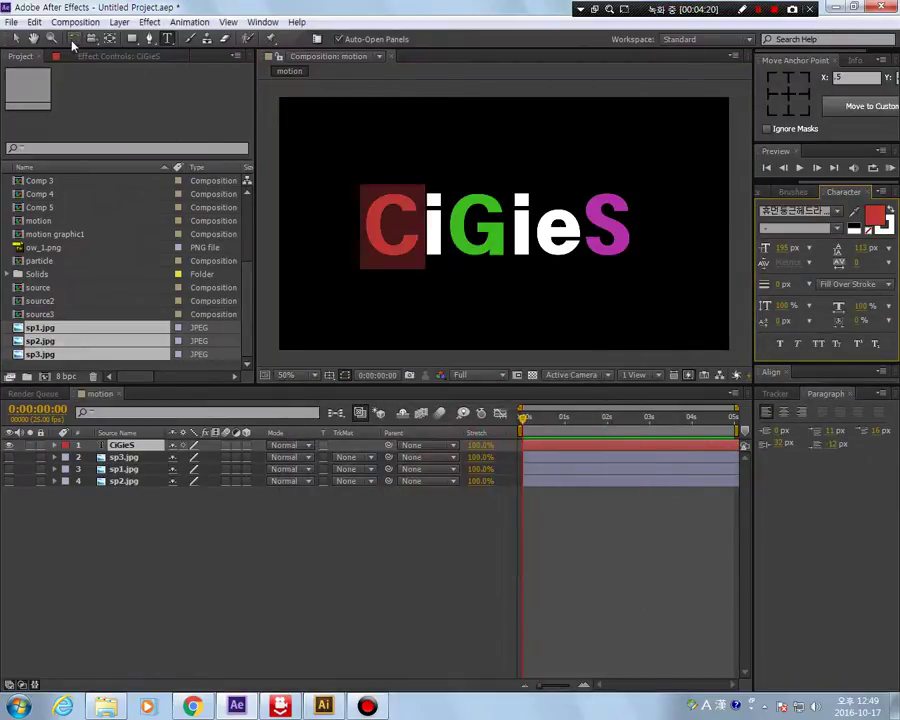
left_click(13, 38)
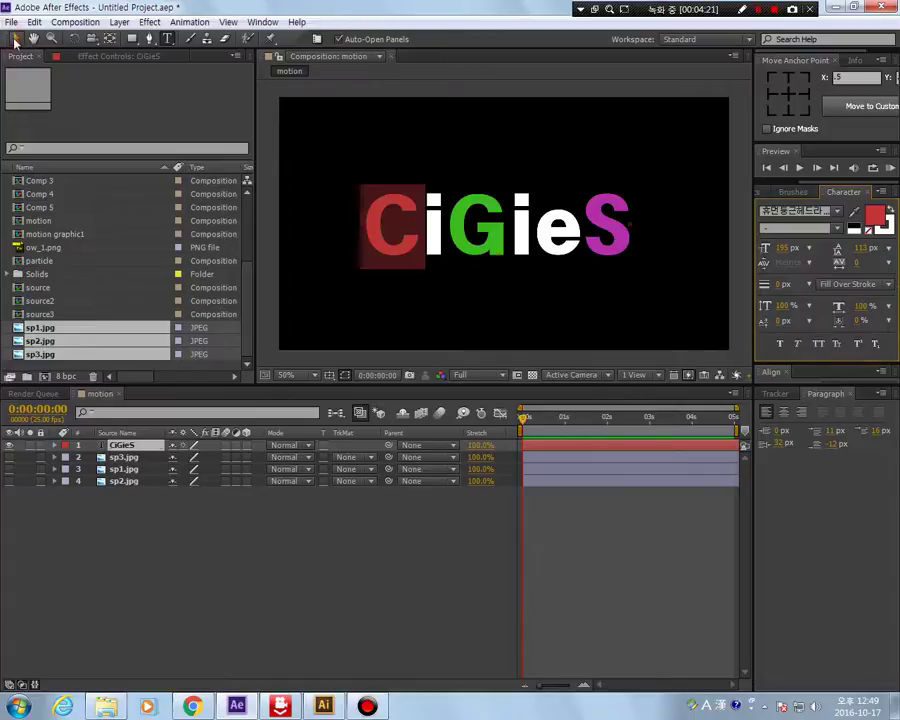
left_click(670, 358)
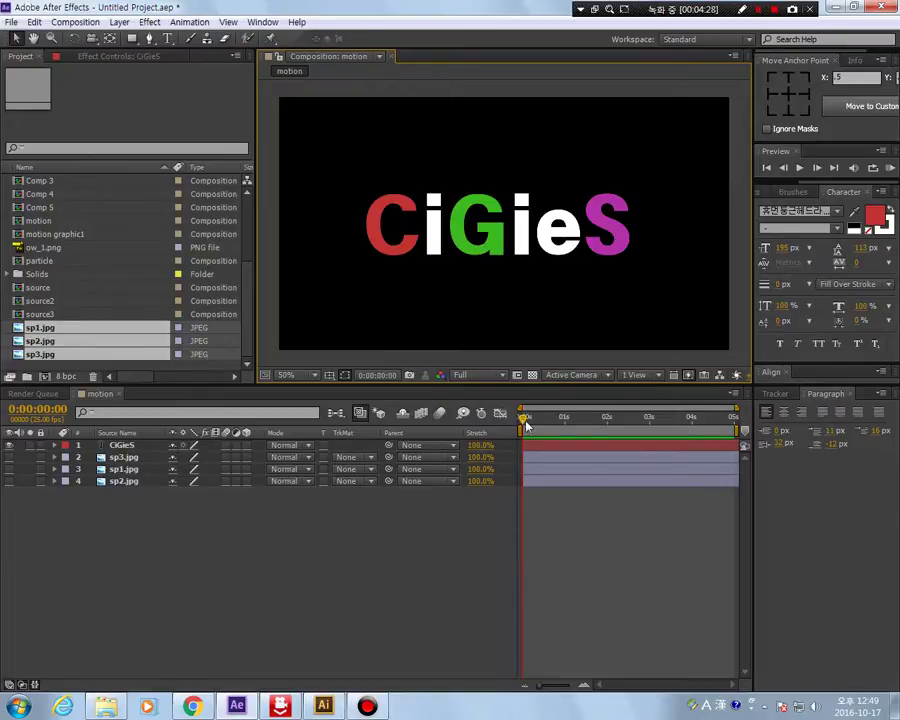
Step: Shift the CiGieS text slightly to the right in the composition and return to the first frame with no layer selected
left_click_drag(525, 424, 565, 452)
left_click(512, 229)
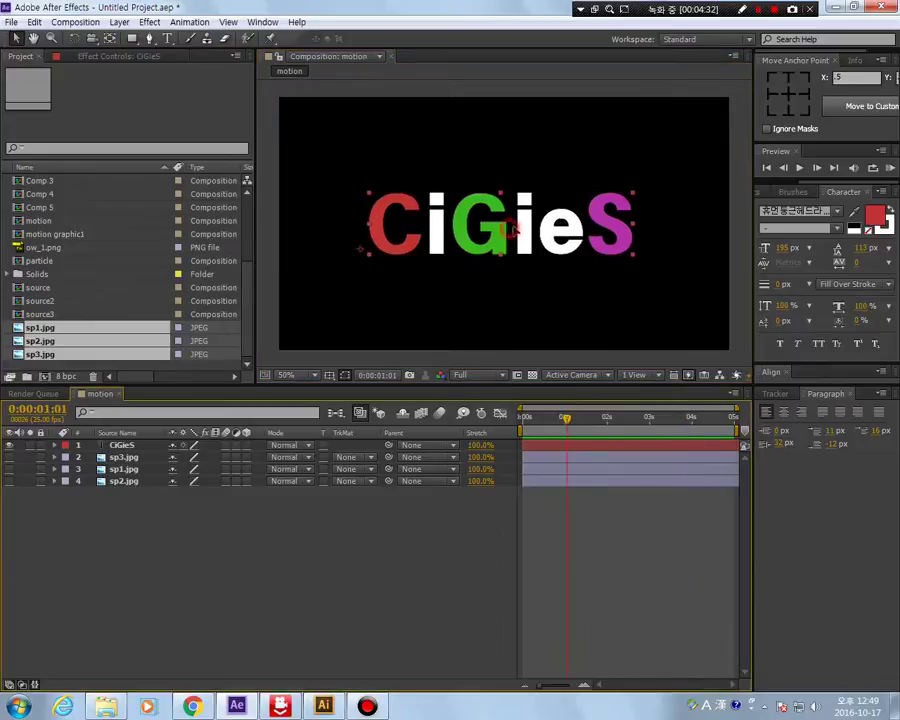
left_click_drag(512, 229, 567, 235)
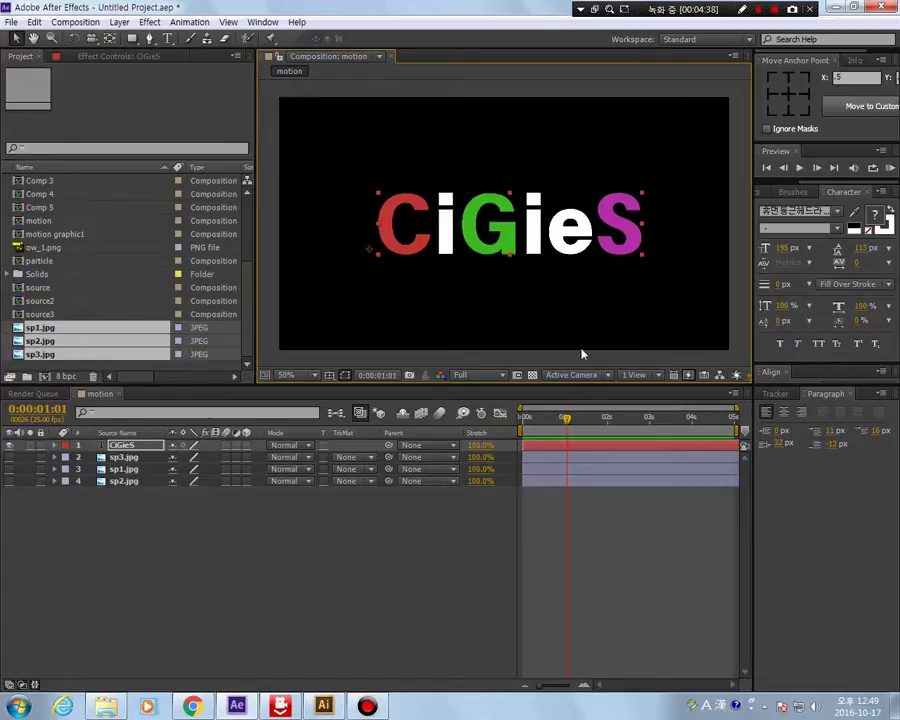
key("Home")
left_click(363, 107)
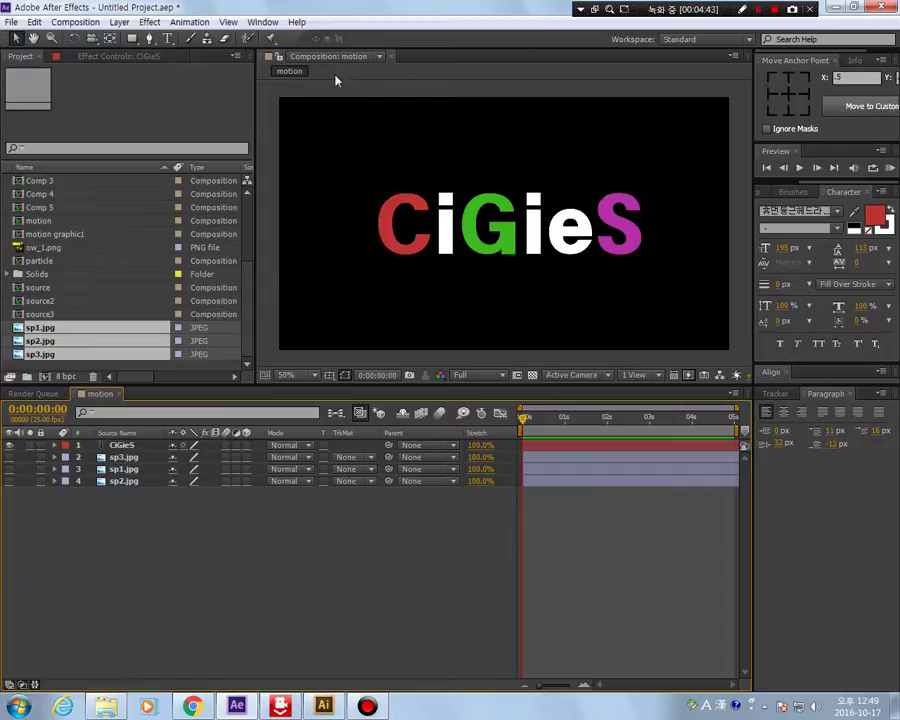
left_click_drag(130, 38, 134, 38)
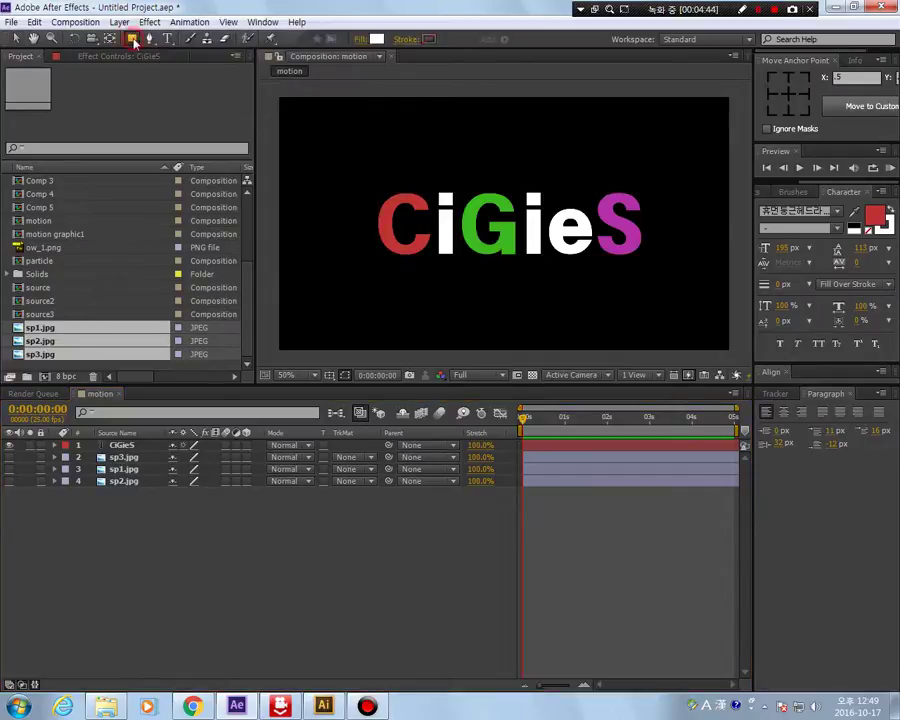
double_click(135, 40)
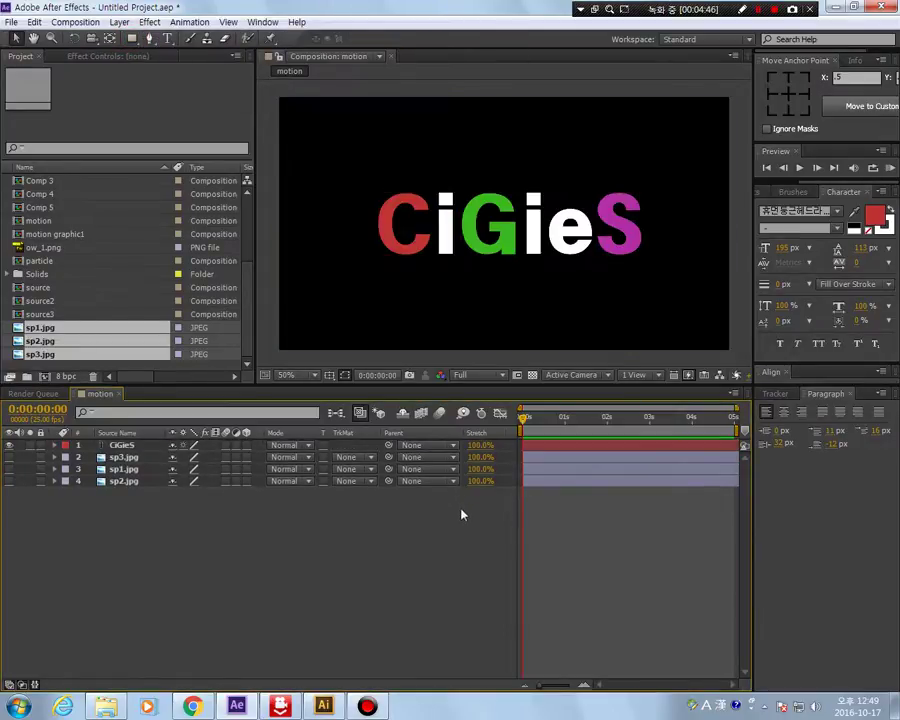
key("Delete")
Step: Draw a white rectangle covering the upper half of the composition, extending slightly past its top and side edges
left_click_drag(130, 38, 131, 45)
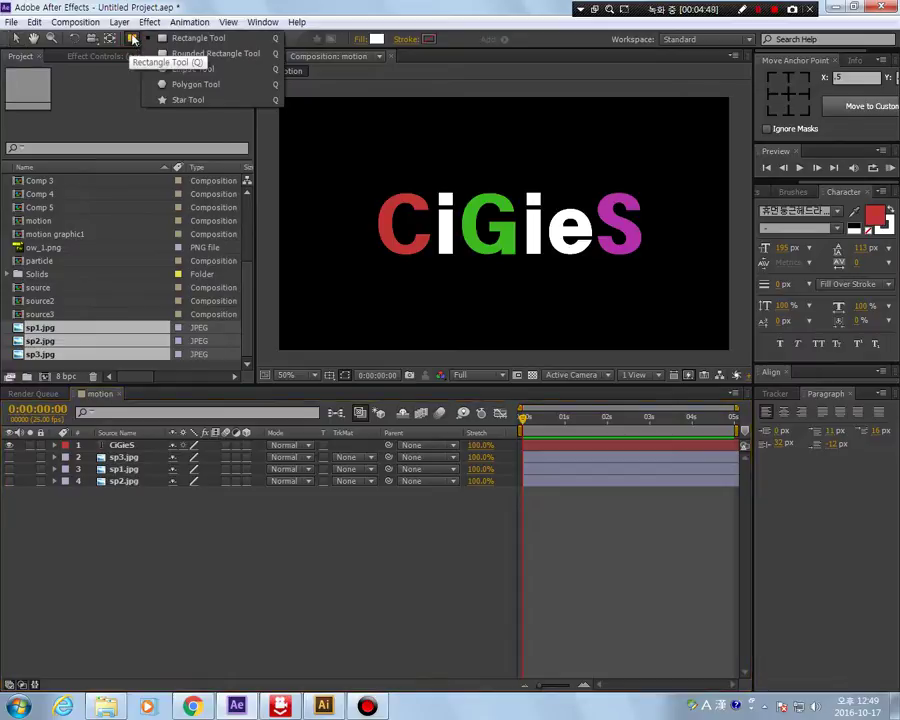
left_click(185, 38)
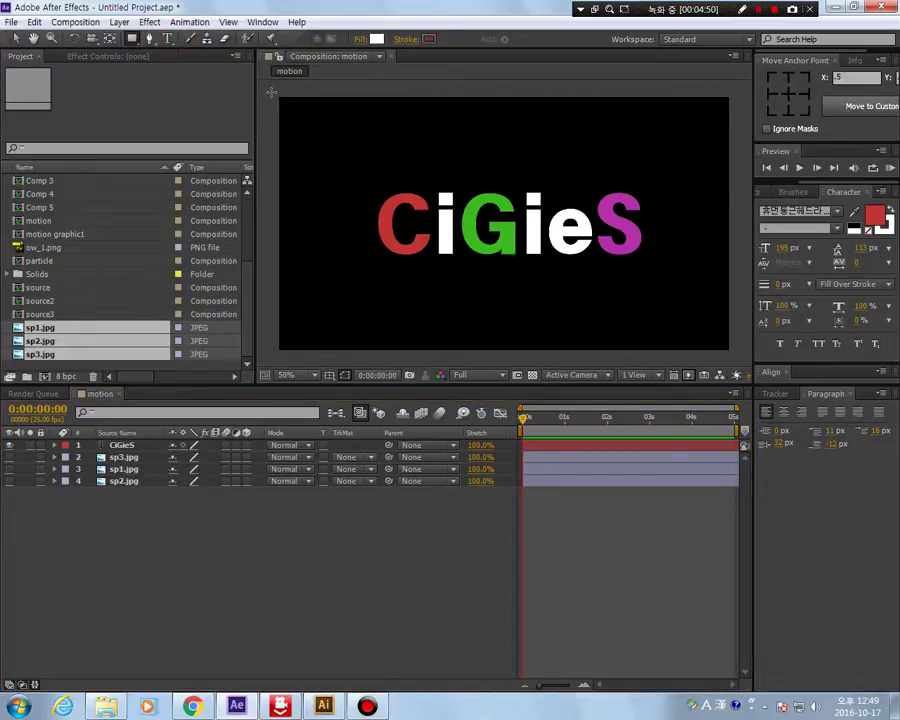
left_click_drag(272, 93, 738, 225)
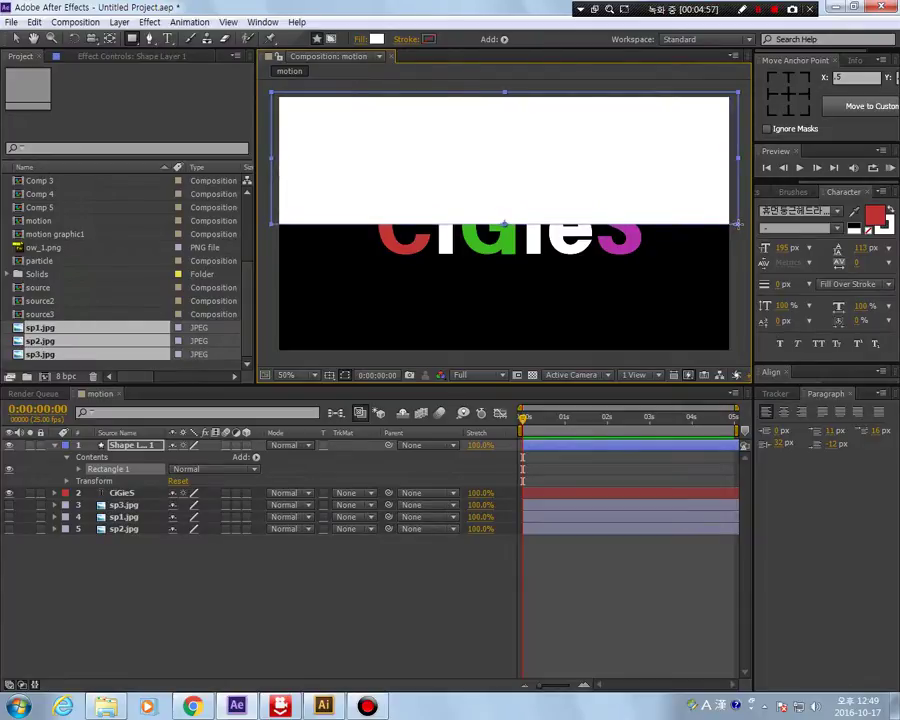
left_click(16, 38)
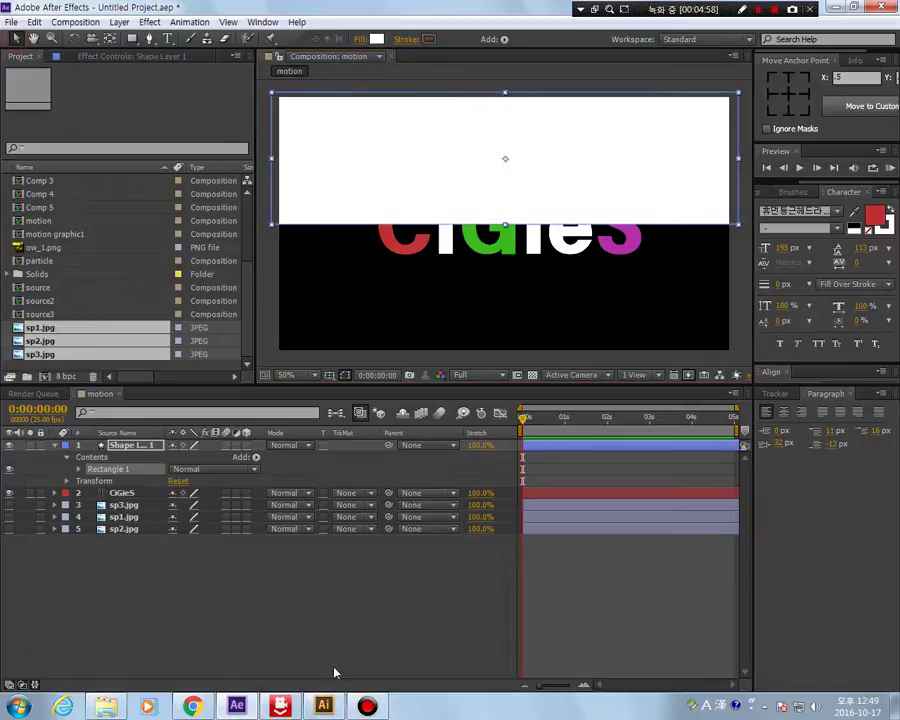
left_click(346, 639)
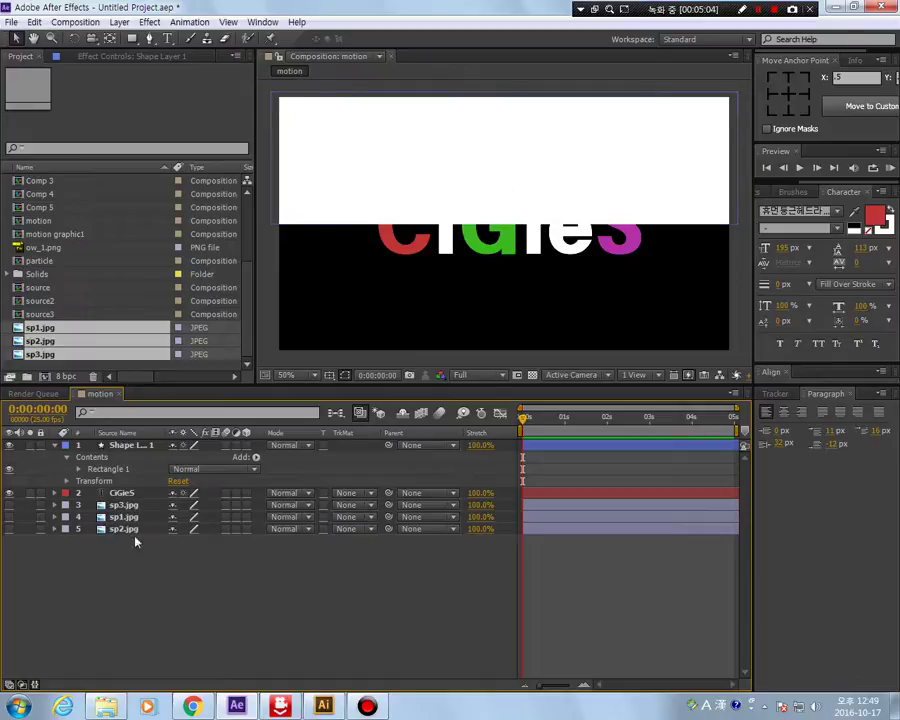
Step: Pre-compose the rectangle's shape layer into a new composition named sourc1/2
left_click(125, 444)
right_click(122, 444)
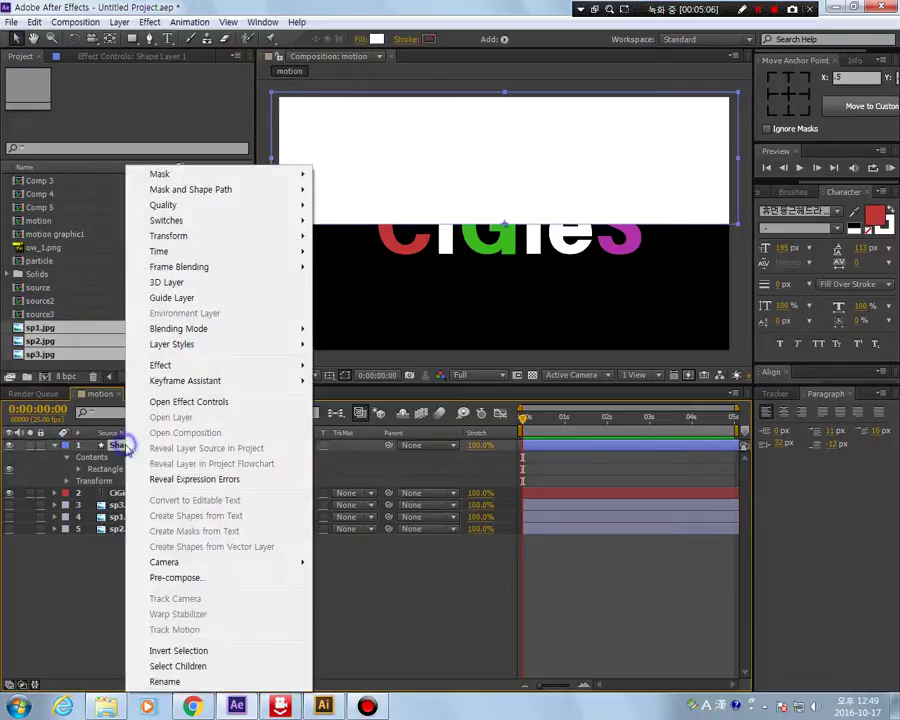
left_click(192, 578)
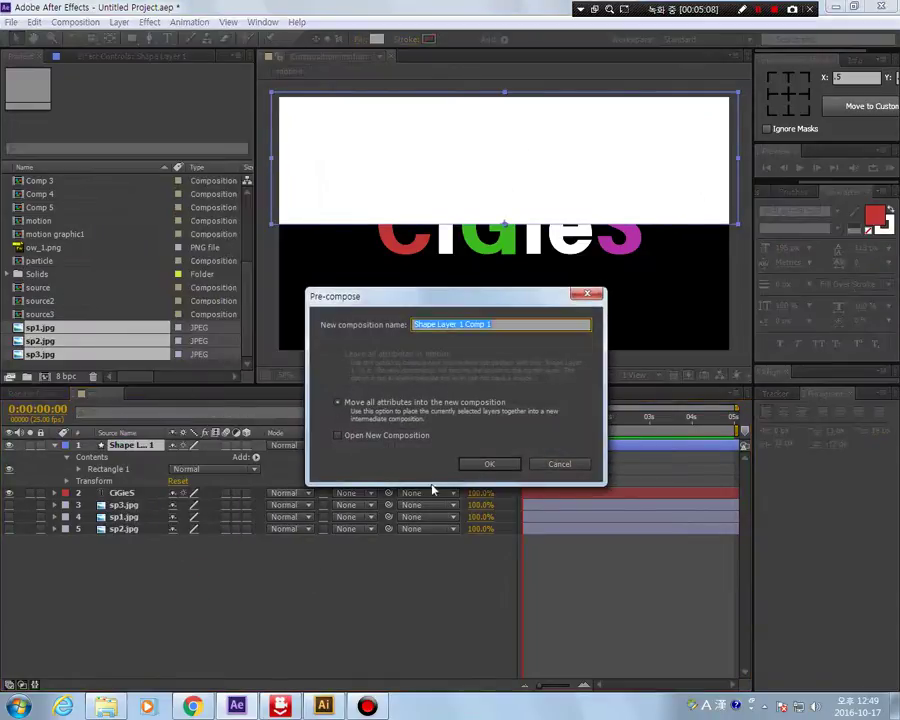
type("sourc1/2")
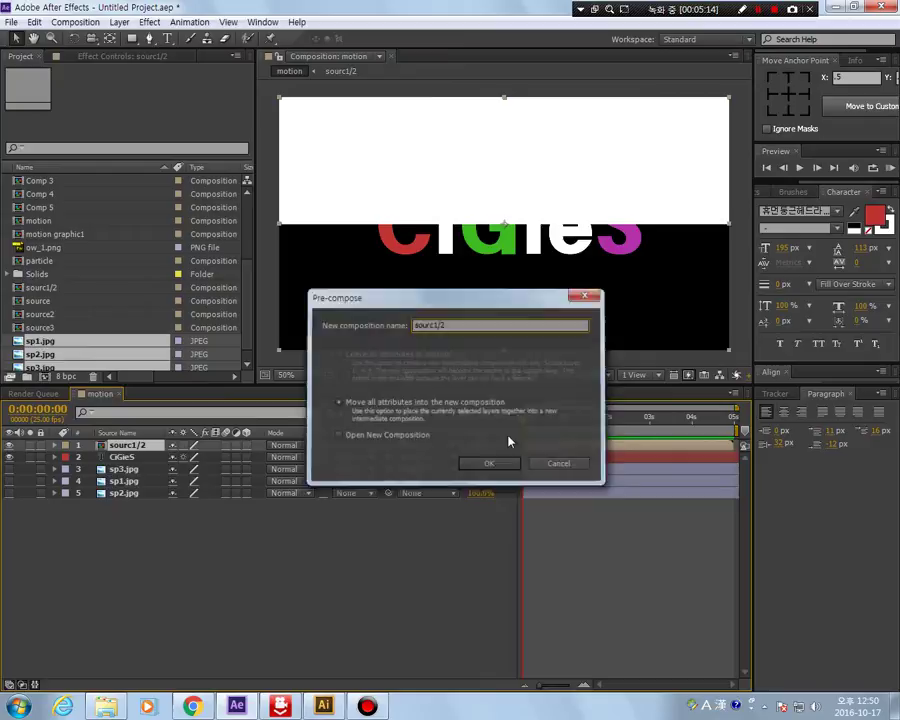
key("Return")
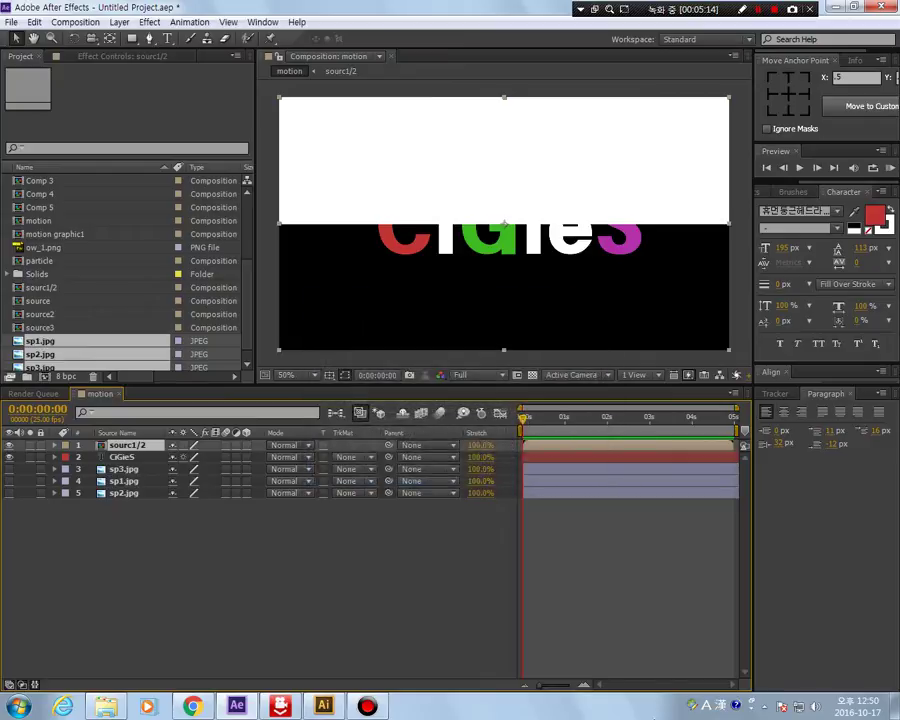
left_click(273, 570)
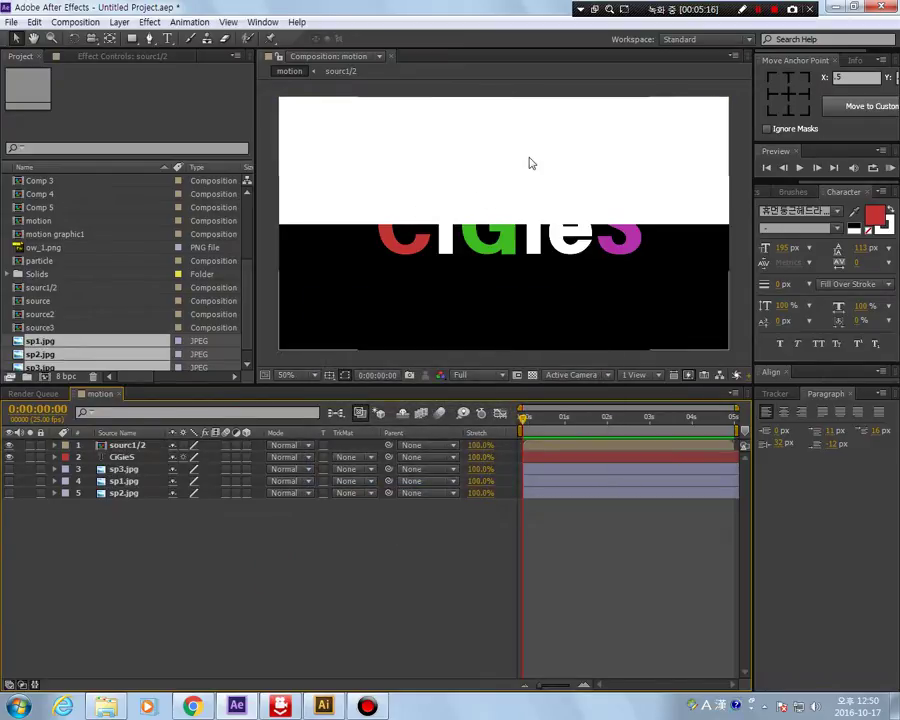
Step: Toggle the CiGieS text layer off and on to check it, and hide the sourc1/2 layer
left_click(9, 457)
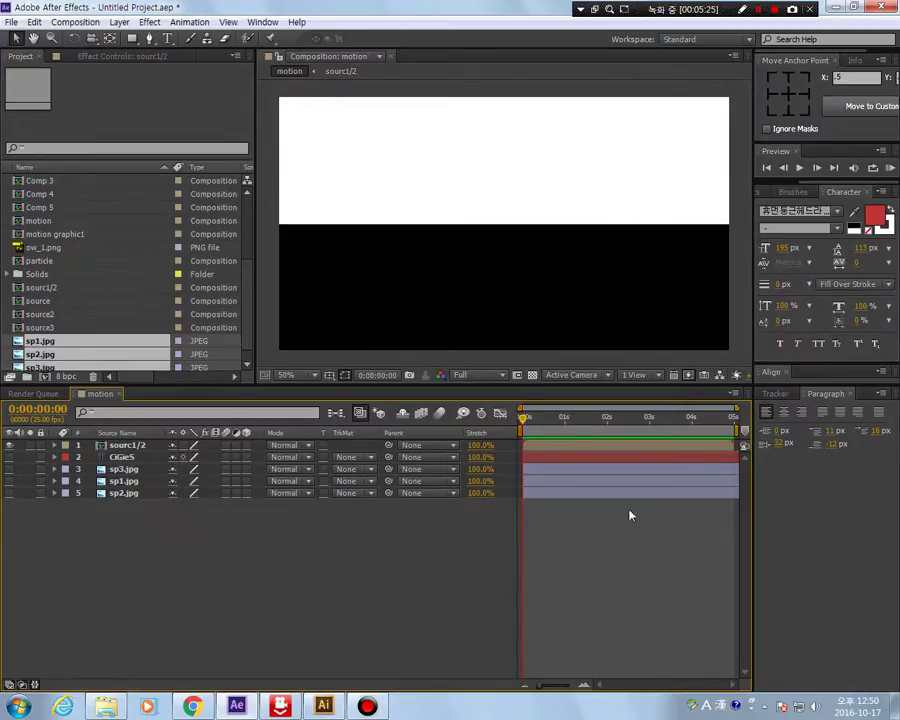
left_click(9, 457)
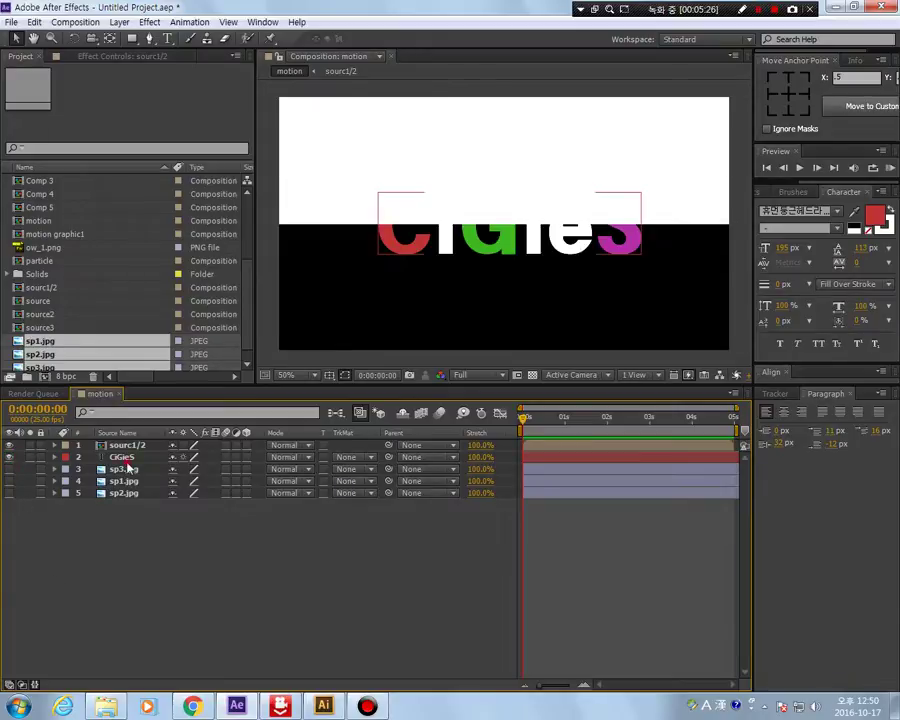
left_click(121, 457)
left_click(130, 446)
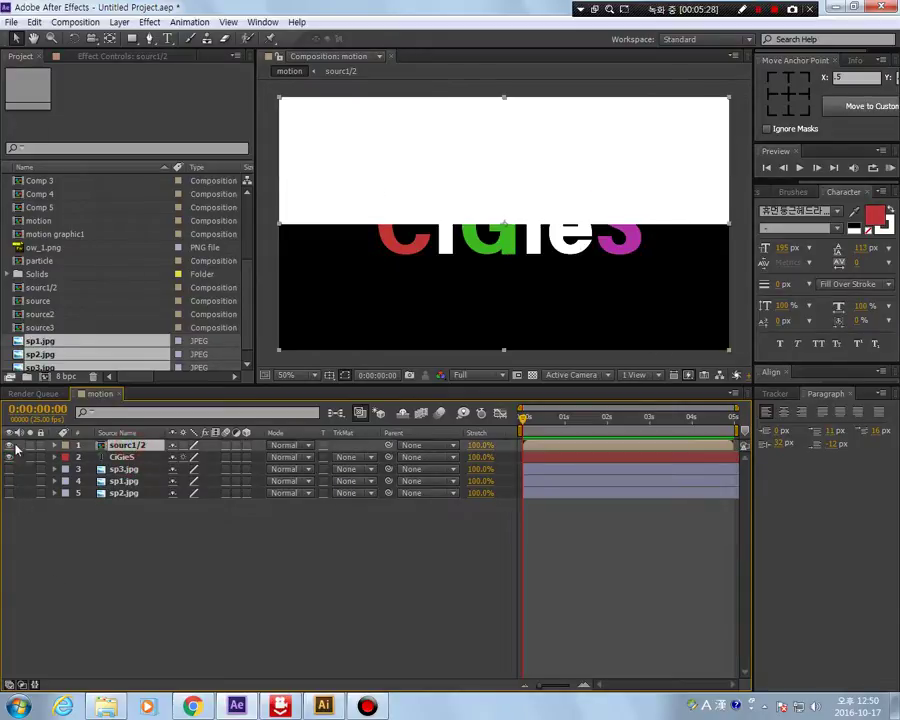
left_click(10, 446)
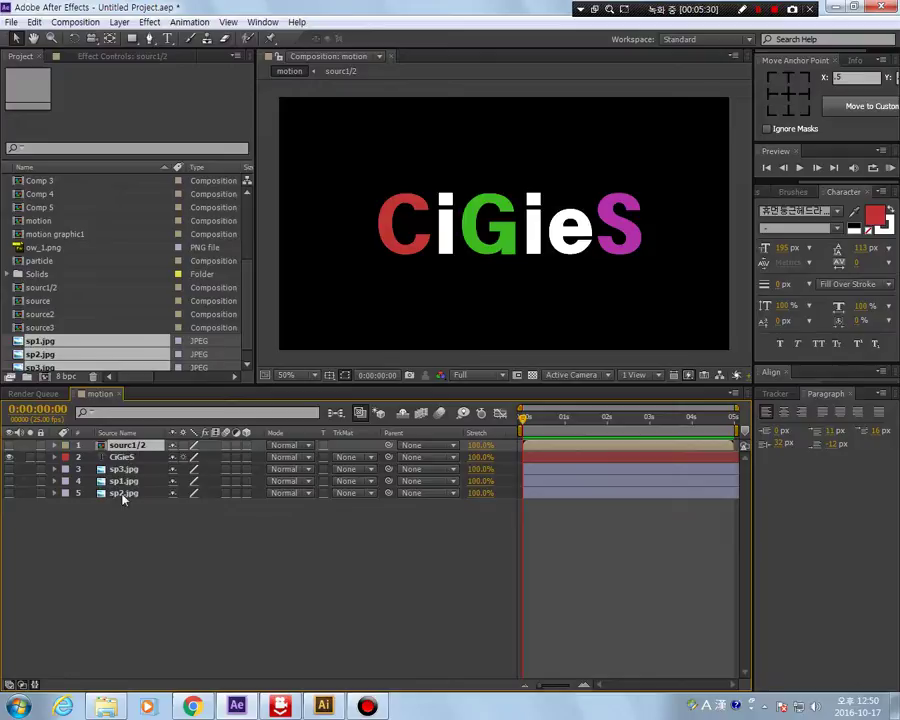
Step: Search the effects for disp and apply the Displacement Map effect to the CiGieS text layer
left_click(127, 458)
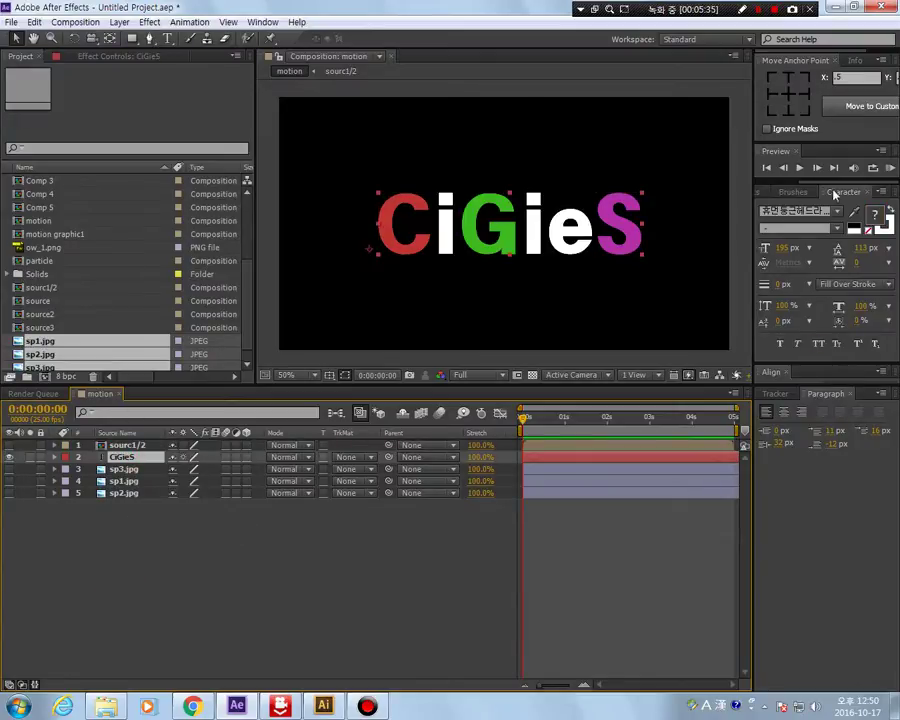
left_click(783, 193)
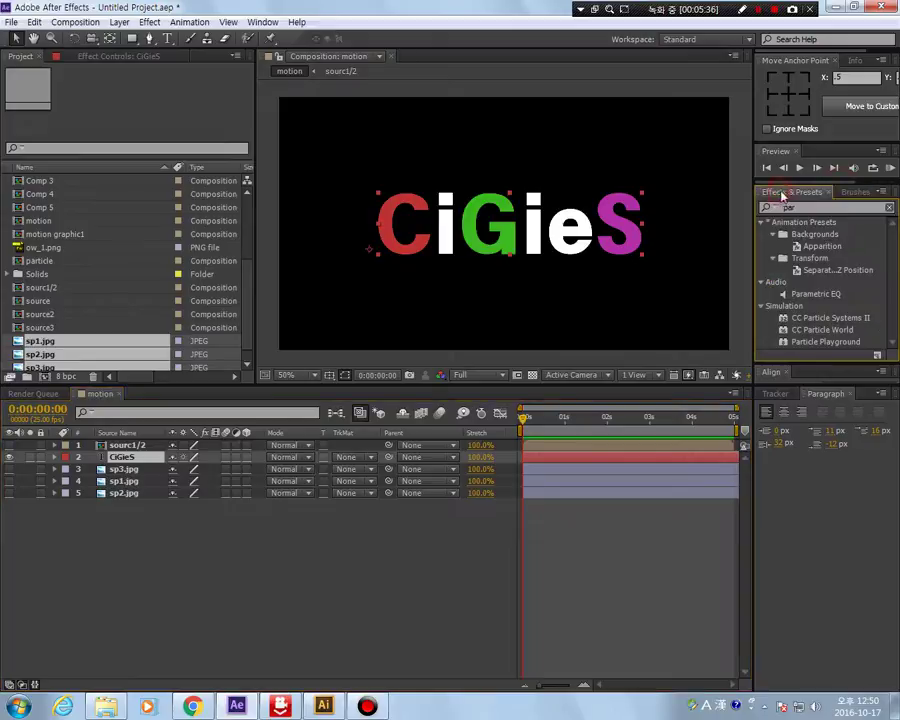
left_click(790, 207)
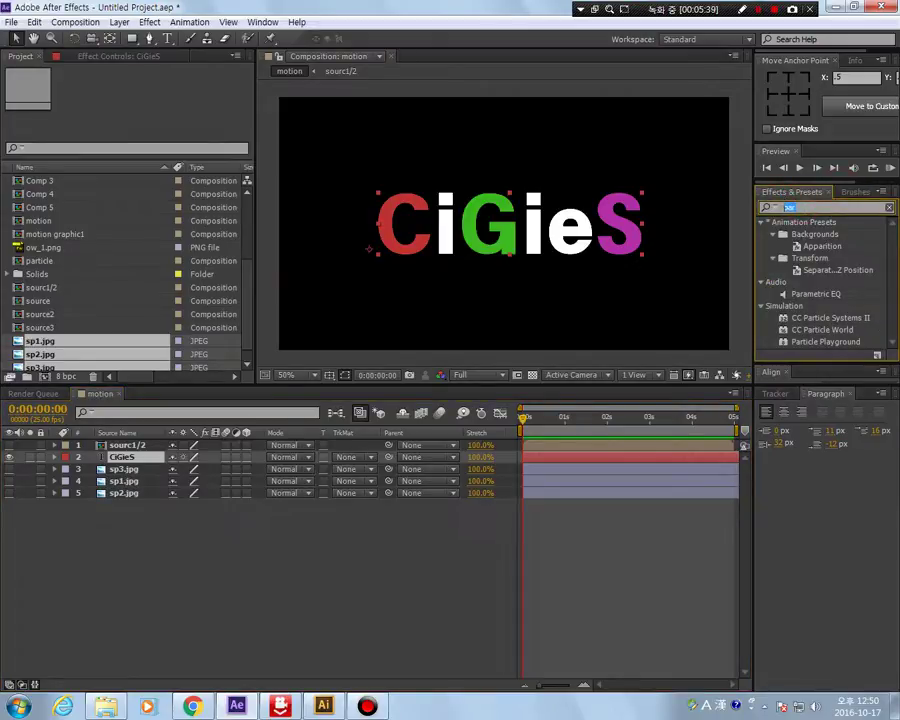
type("disp")
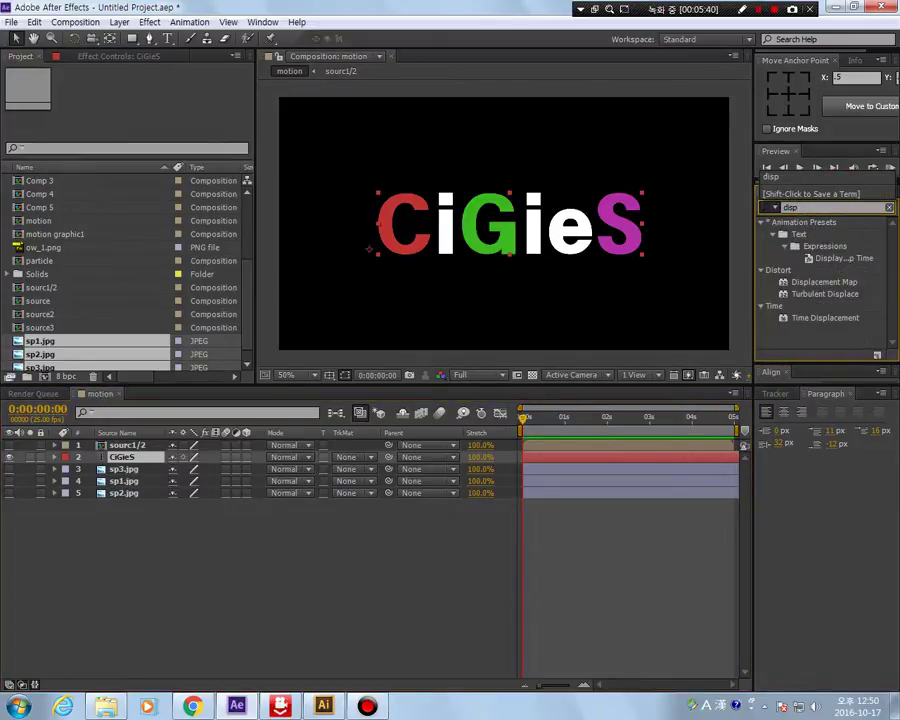
left_click(796, 282)
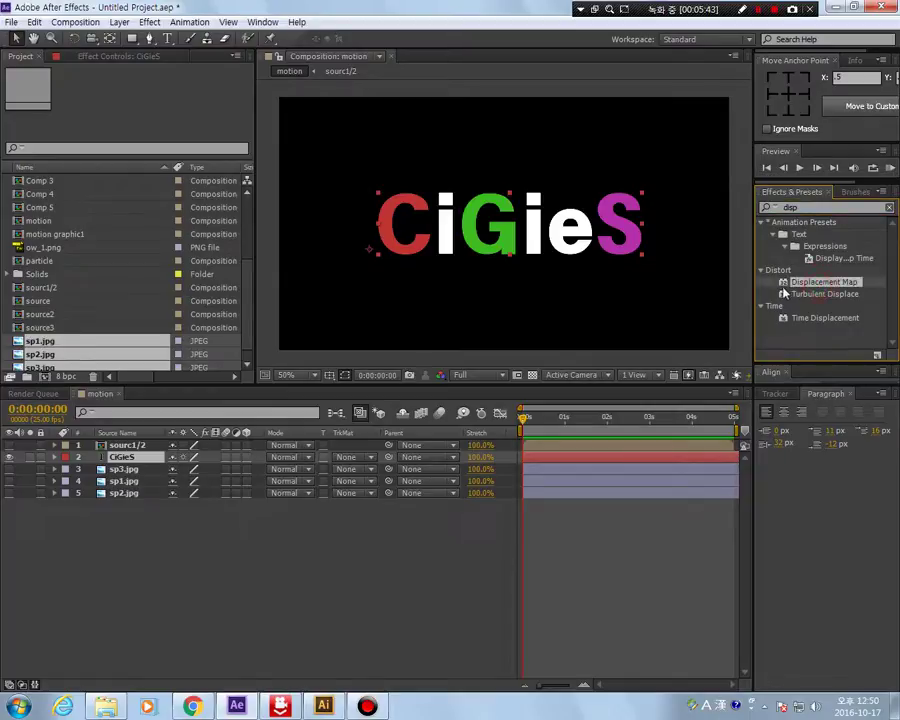
double_click(785, 284)
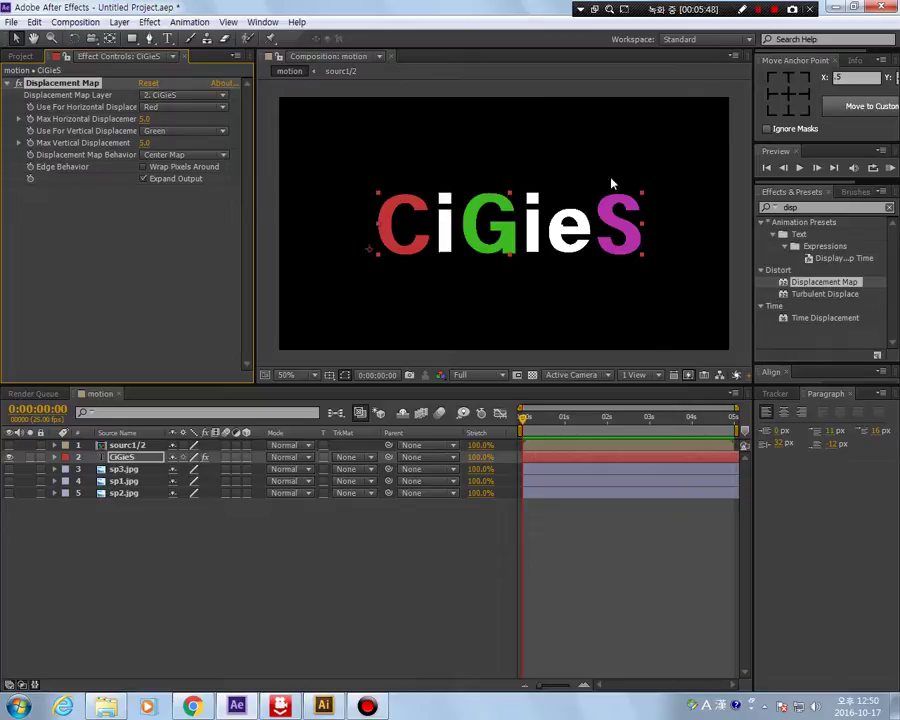
Step: Set the Displacement Map's max horizontal and vertical displacement to 0 and choose sourc1/2 as its map layer
left_click(145, 120)
type("0")
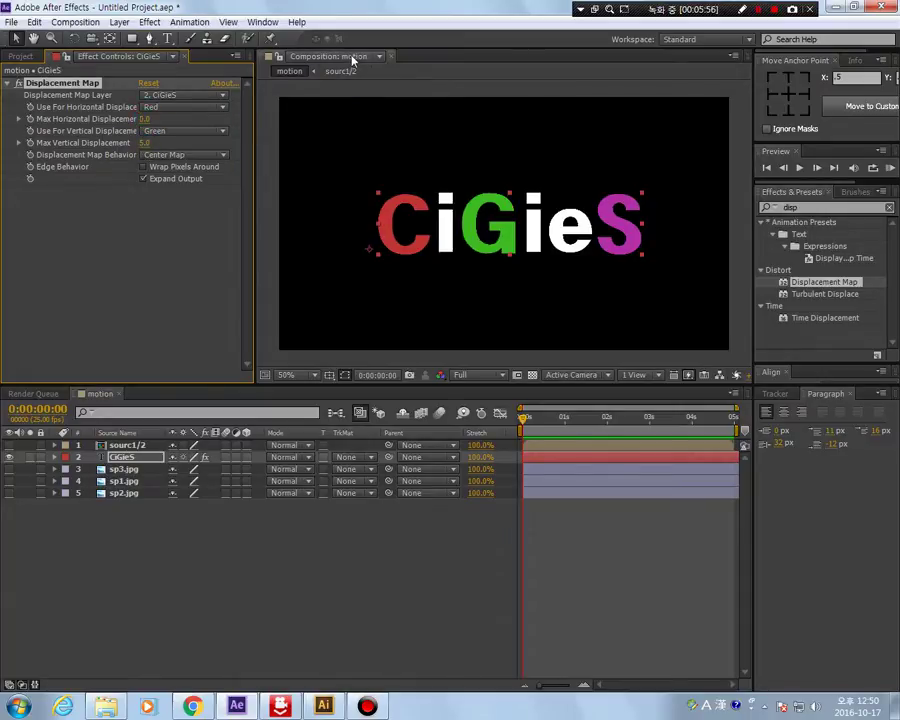
left_click(146, 143)
type("0")
key("Return")
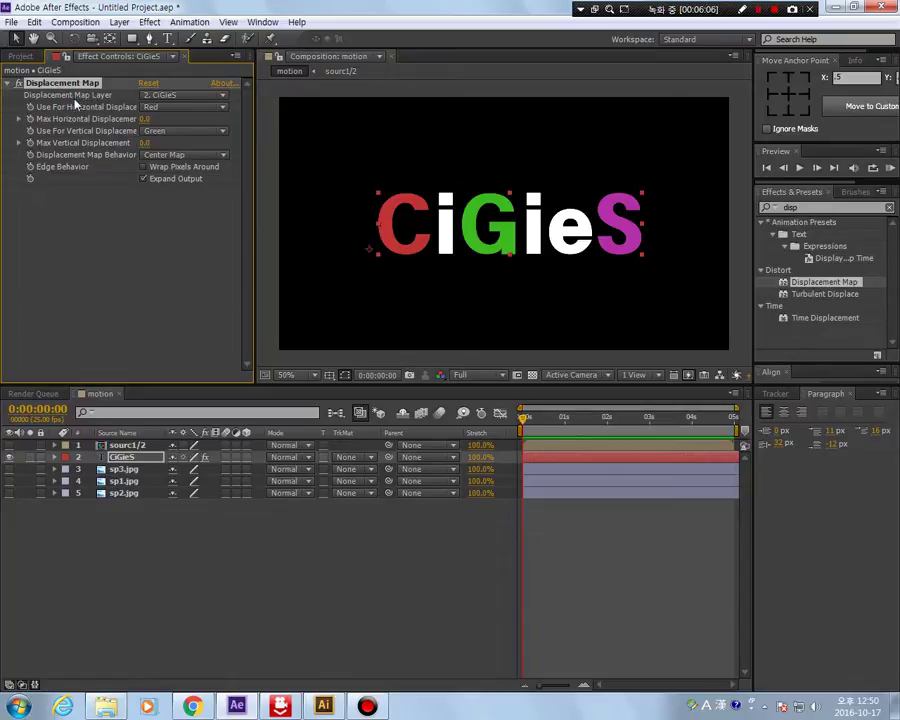
left_click(161, 96)
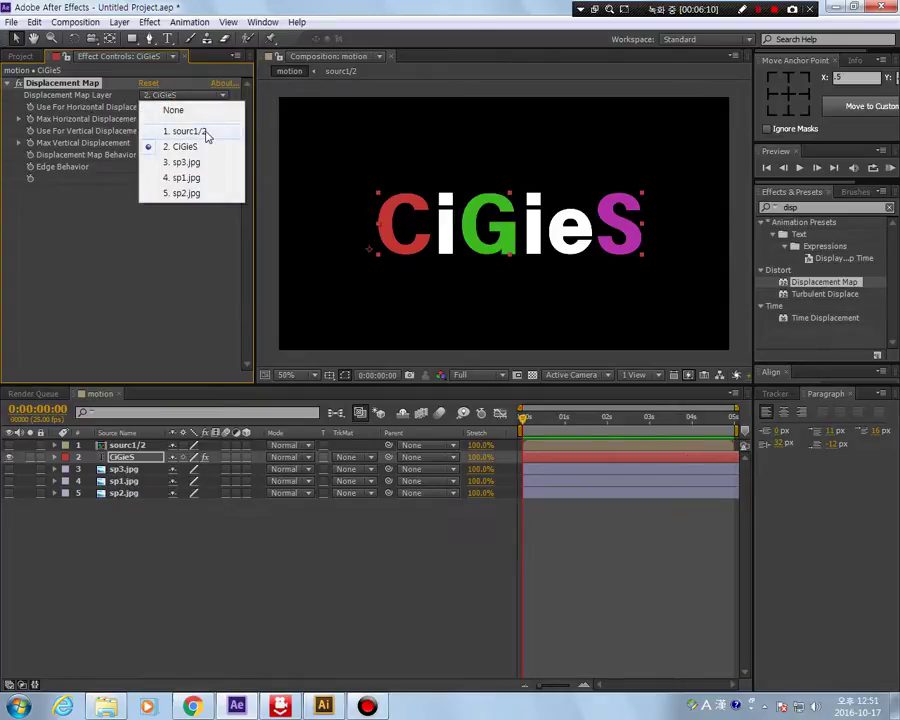
left_click(186, 131)
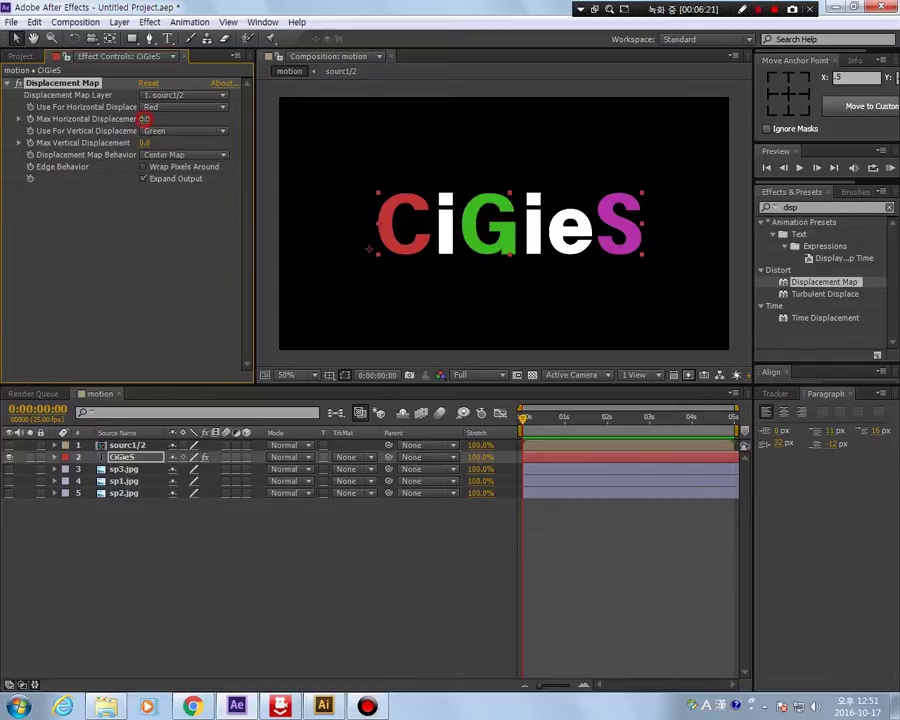
Step: Try out various max horizontal and vertical displacement amounts on the CiGieS text, ending at 265 horizontal and 0 vertical
left_click_drag(148, 119, 374, 143)
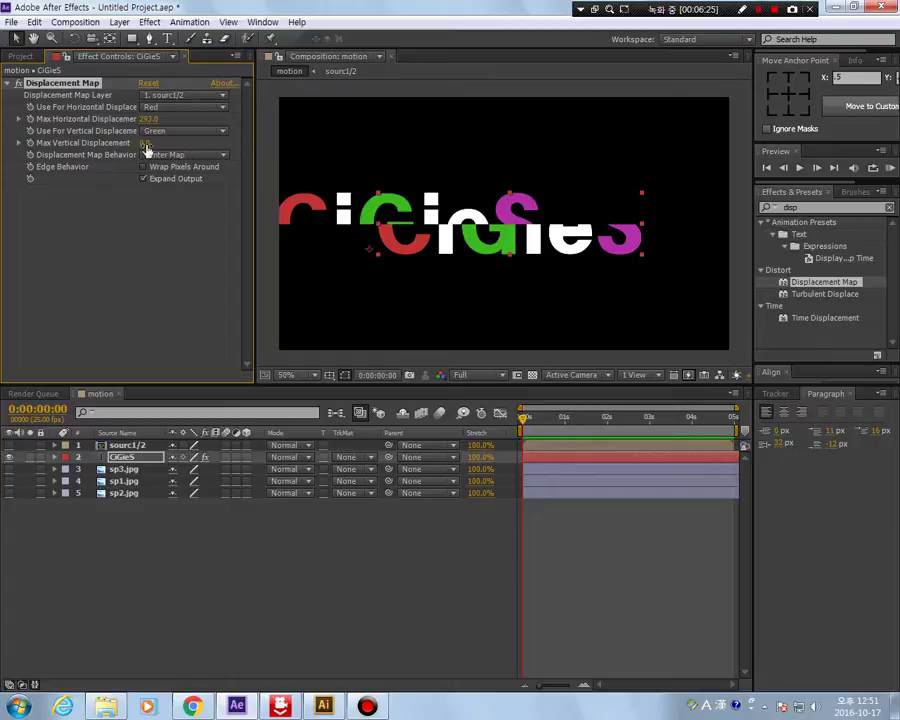
left_click_drag(143, 144, 295, 545)
left_click_drag(148, 118, 77, 145)
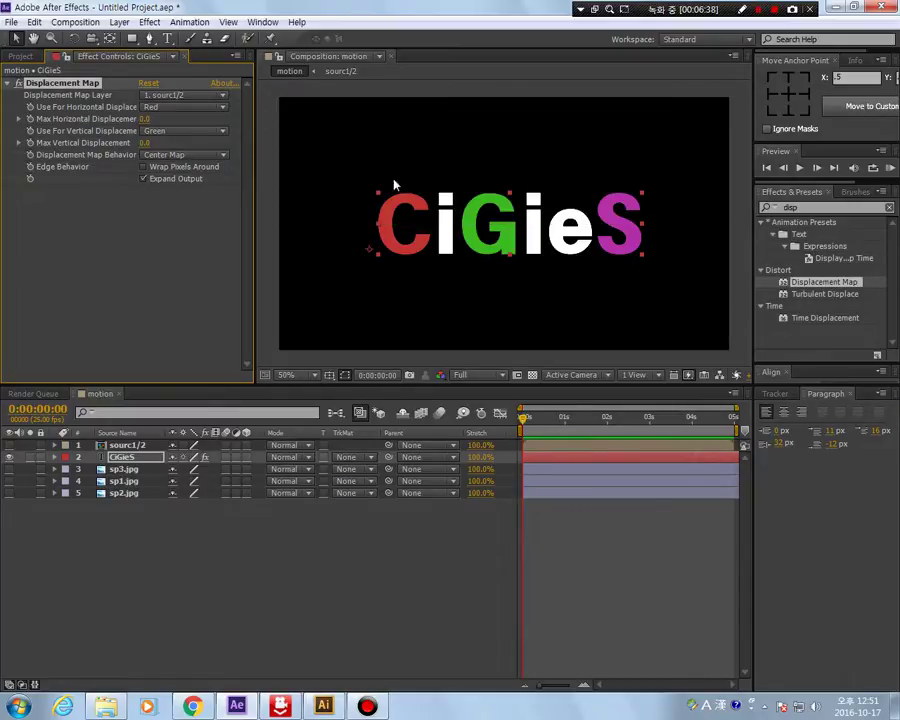
left_click_drag(145, 118, 787, 222)
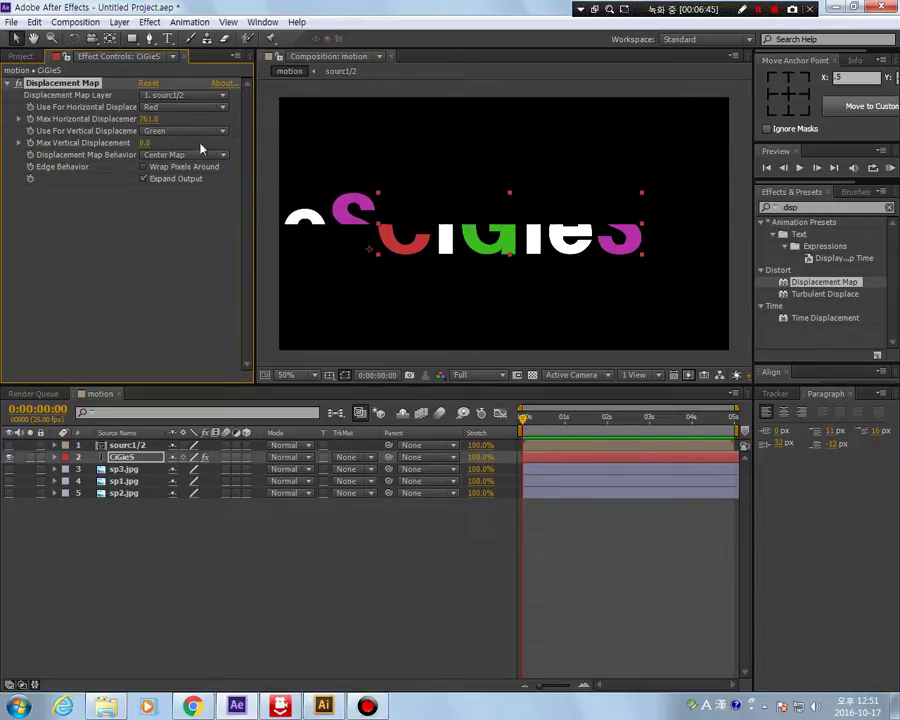
left_click_drag(145, 142, 568, 228)
key("ctrl+z")
left_click_drag(147, 122, 87, 119)
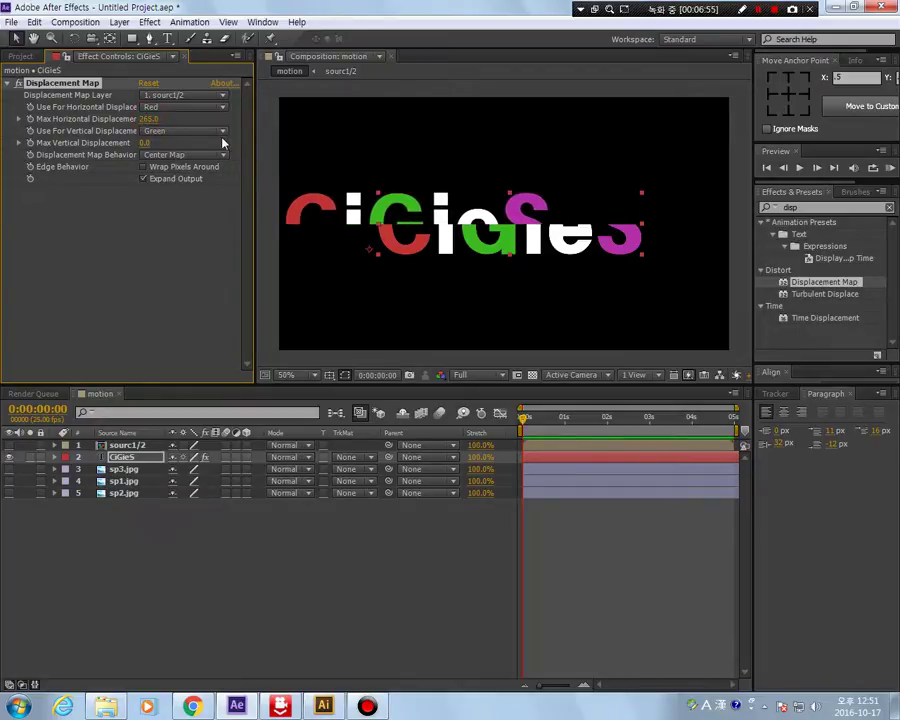
Step: Try Half, Saturation and Lightness as the vertical displacement source, testing the max vertical displacement with each
left_click(221, 133)
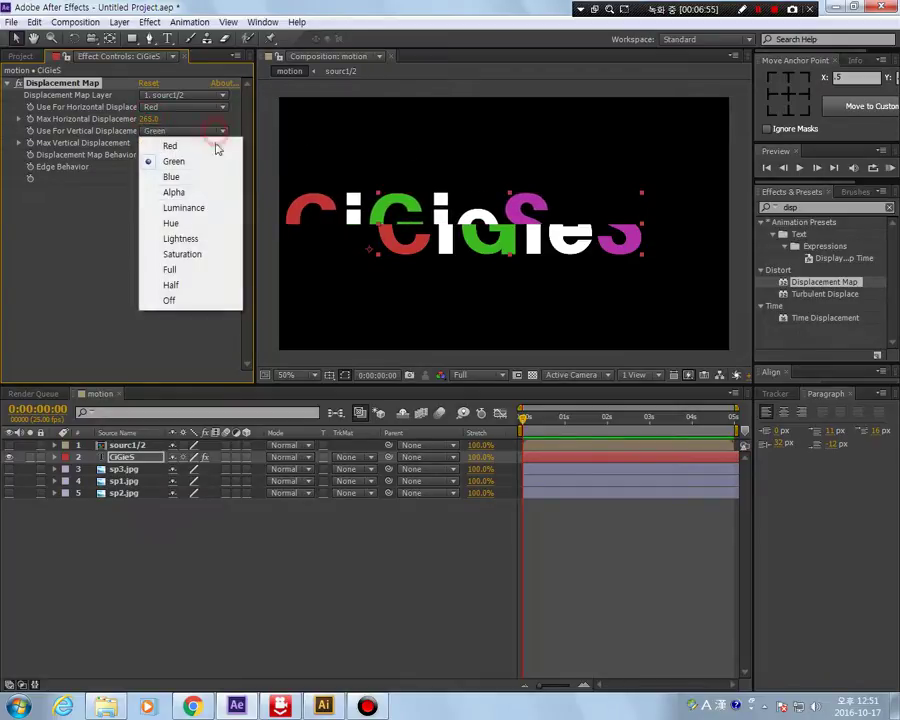
left_click(215, 286)
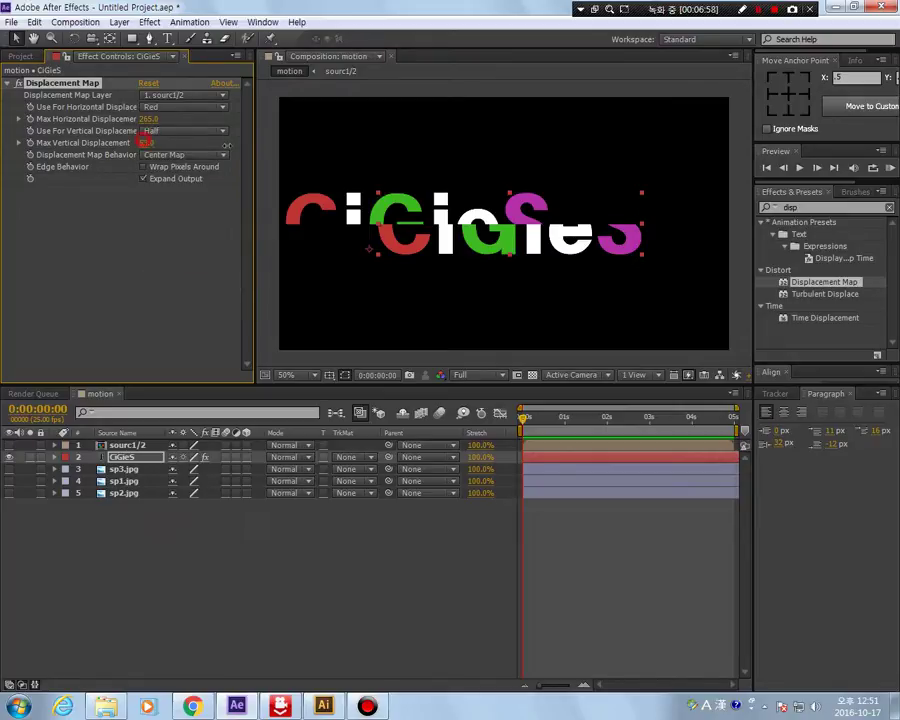
left_click(218, 132)
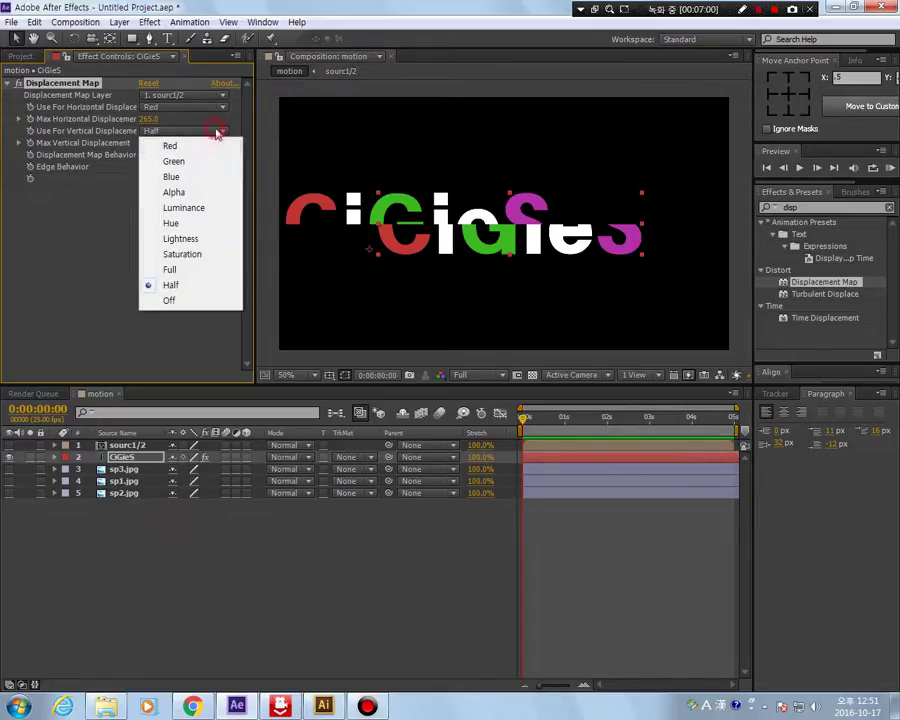
left_click(197, 256)
left_click_drag(146, 143, 145, 207)
left_click(212, 133)
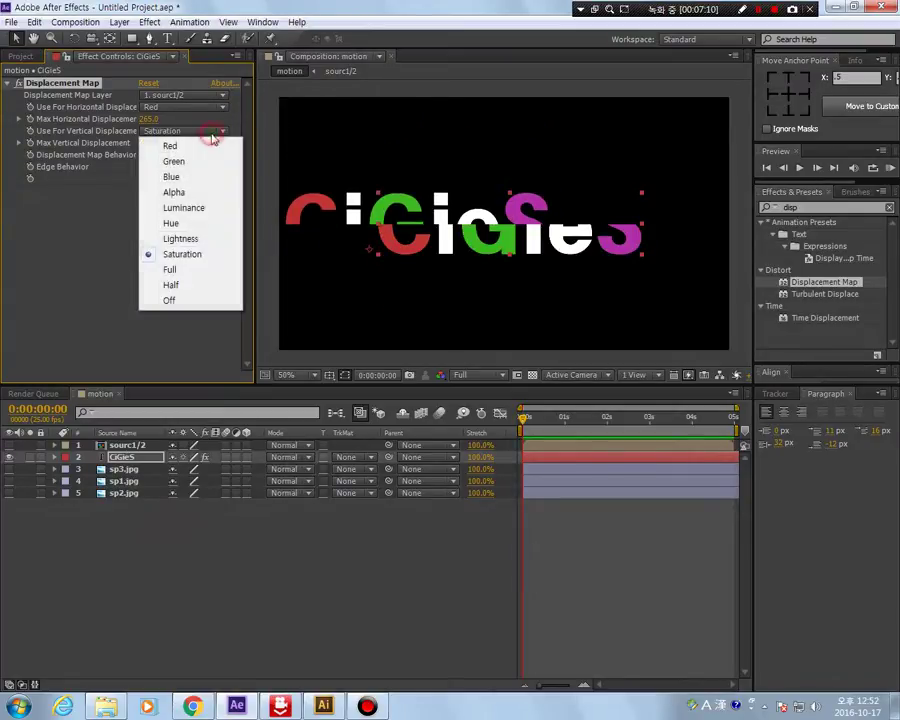
left_click(185, 239)
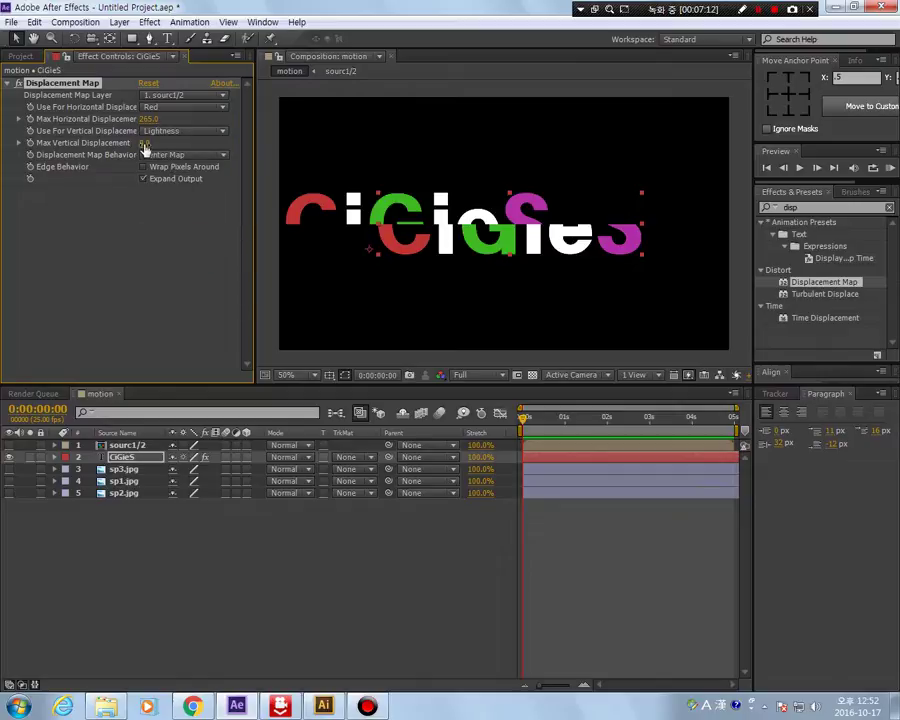
left_click_drag(145, 146, 3, 183)
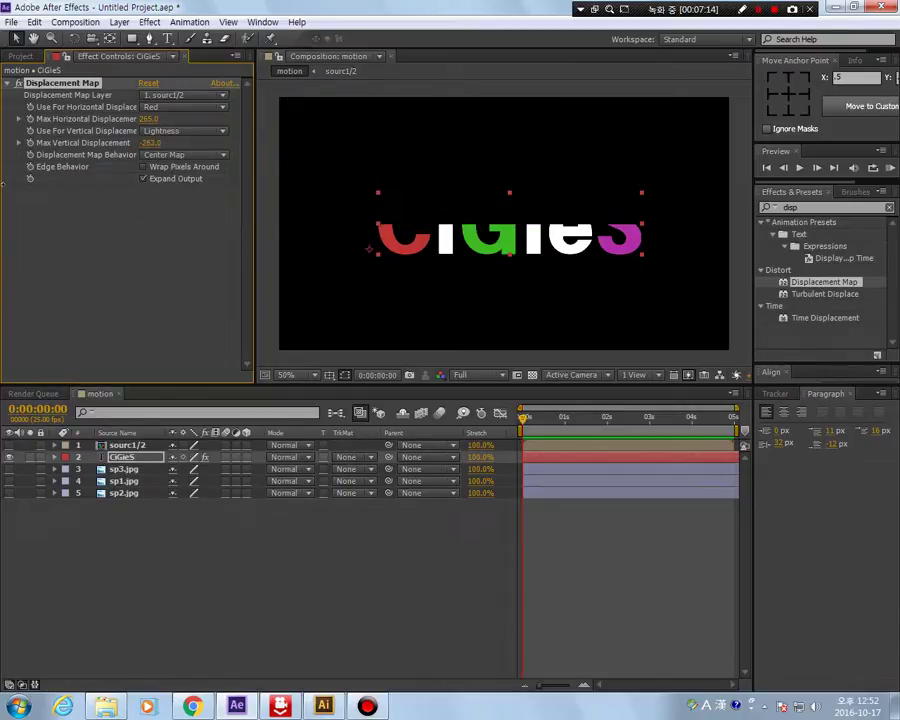
Step: Try Hue and Luminance as the vertical displacement source, testing the max vertical displacement with each
left_click(224, 131)
left_click(186, 224)
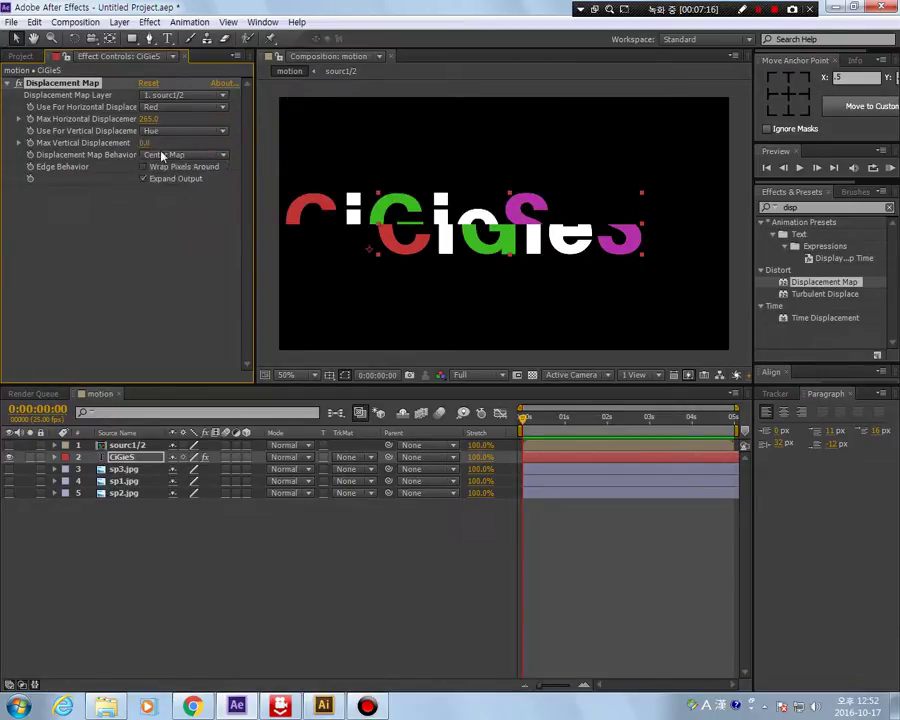
left_click_drag(148, 143, 225, 135)
left_click(224, 131)
left_click(185, 208)
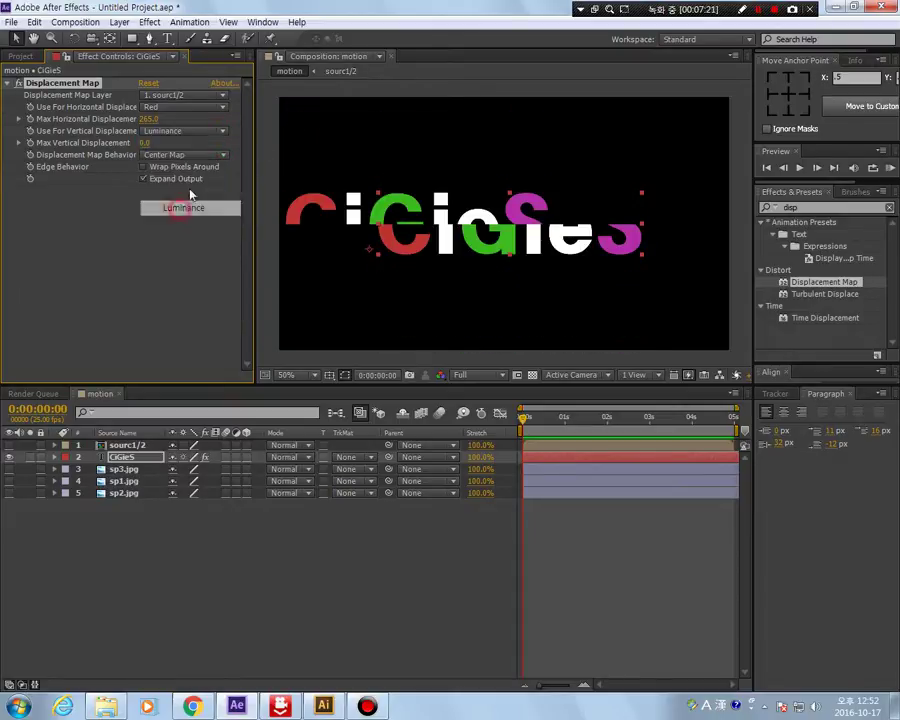
left_click_drag(148, 143, 105, 144)
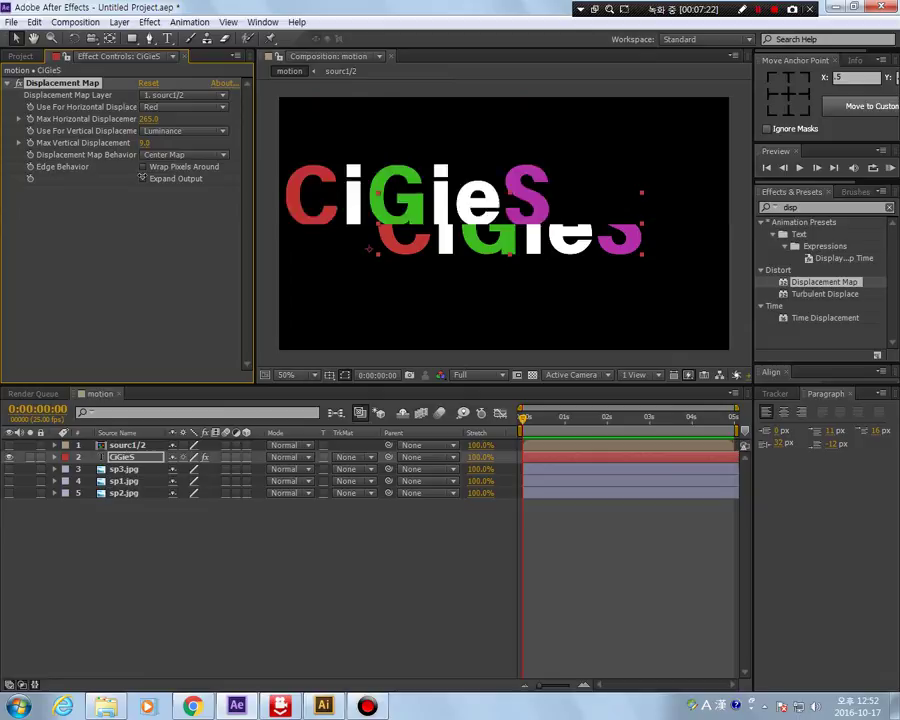
key("ctrl+z")
Step: Try Alpha as the vertical displacement source with a changed vertical amount, and restore the source to Green
left_click(203, 134)
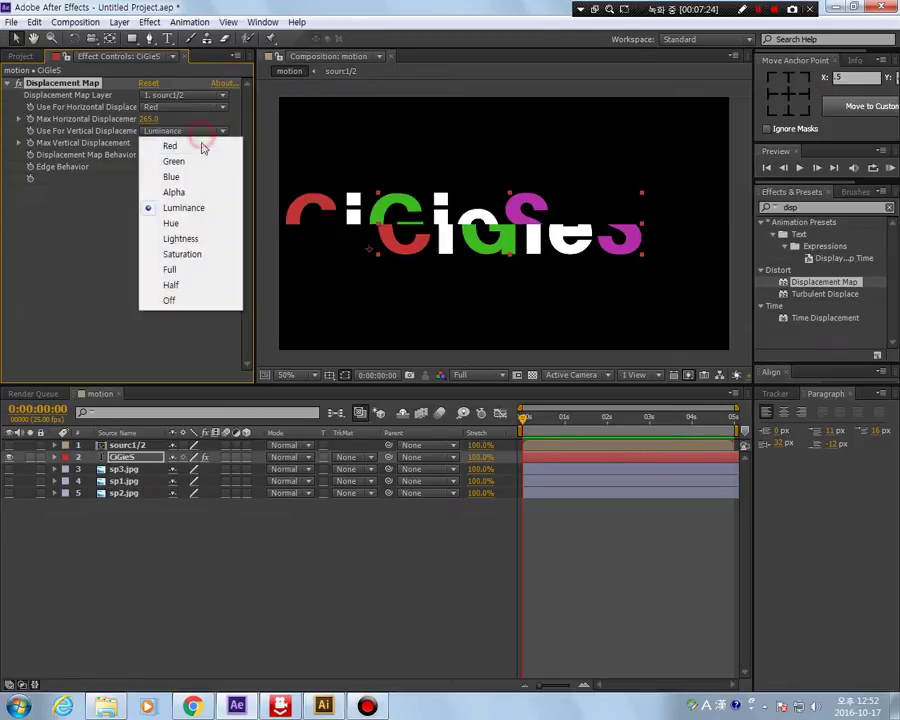
left_click(197, 193)
left_click_drag(145, 143, 3, 213)
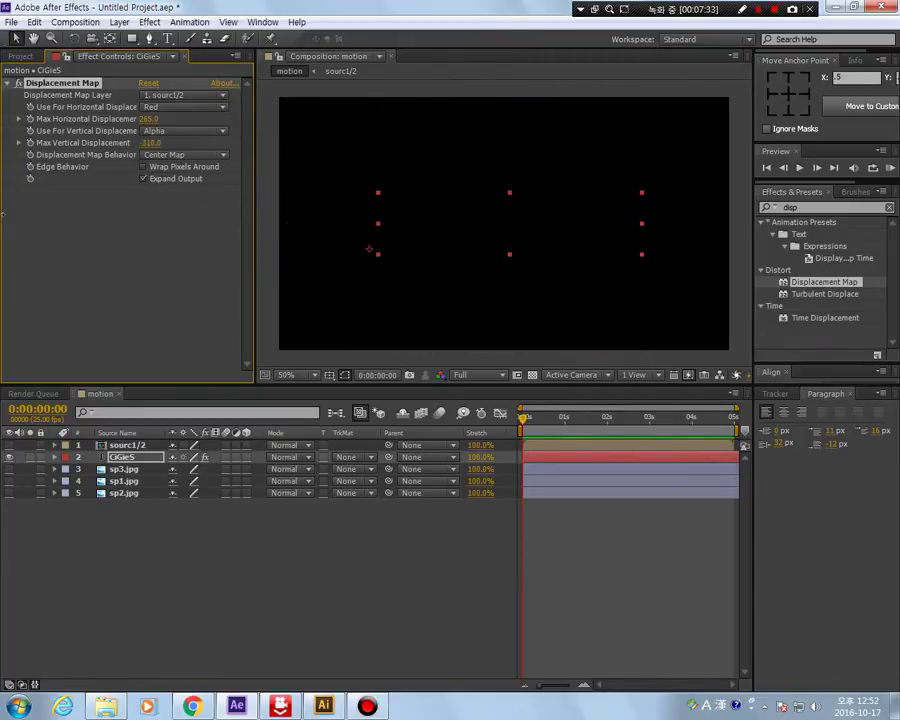
left_click(185, 131)
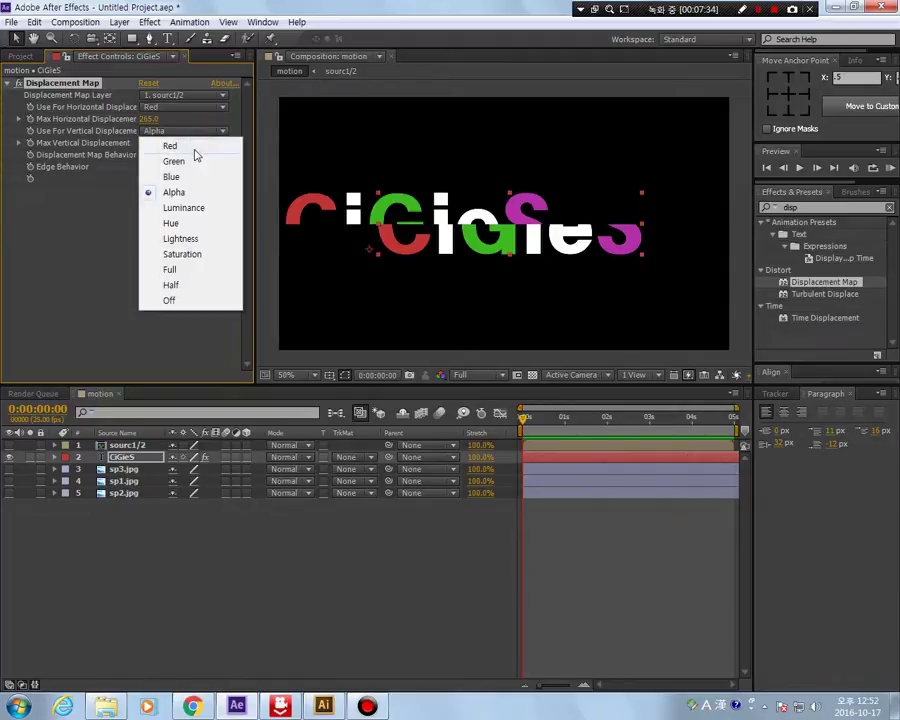
left_click(175, 161)
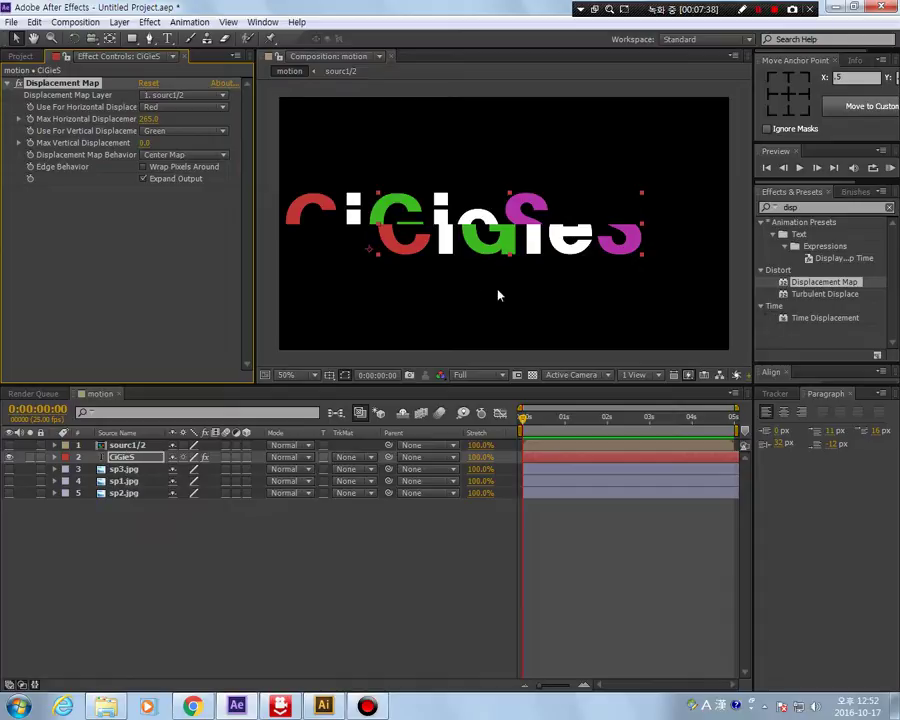
Step: Center the CiGieS layer's anchor point and move the text horizontally past the composition's right edge
left_click(789, 95)
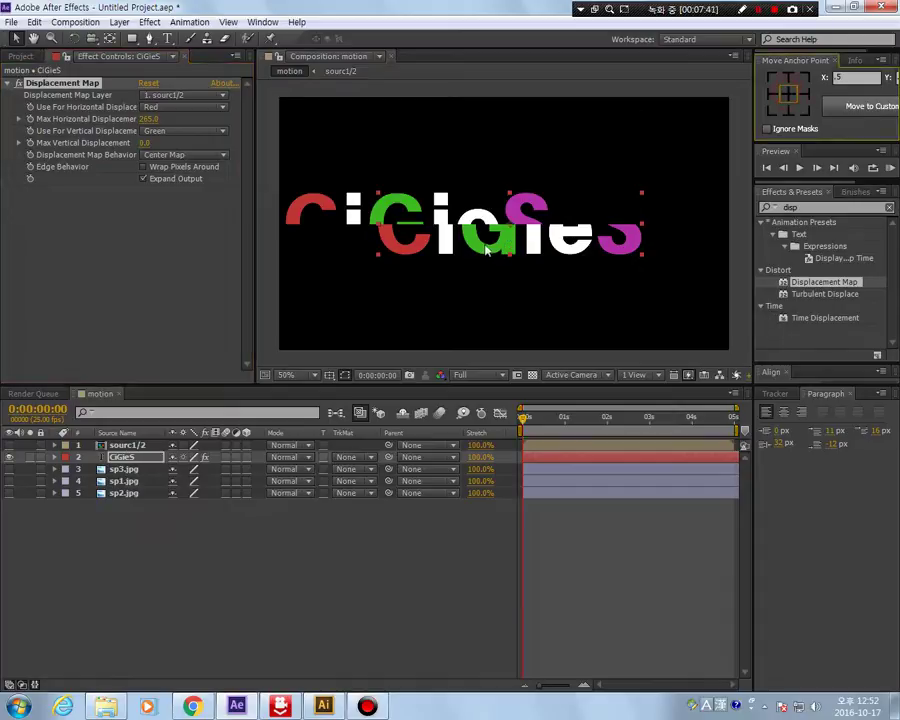
left_click_drag(414, 246, 770, 272)
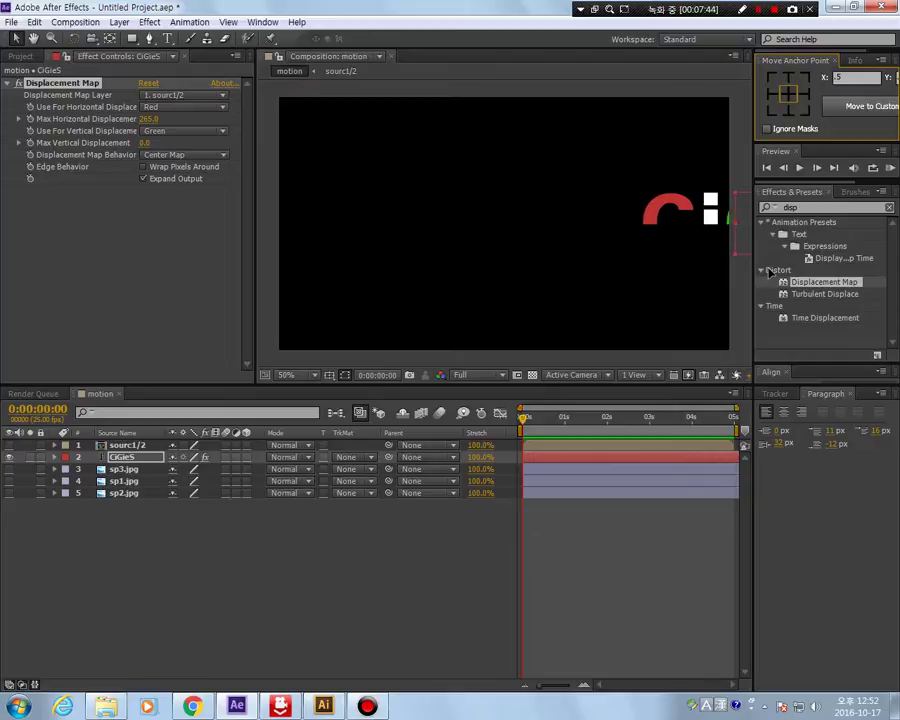
left_click(304, 135)
Step: Set the max horizontal displacement to 2124 and add starting keyframes at 0 seconds for it and the text's Position
left_click_drag(150, 120, 418, 118)
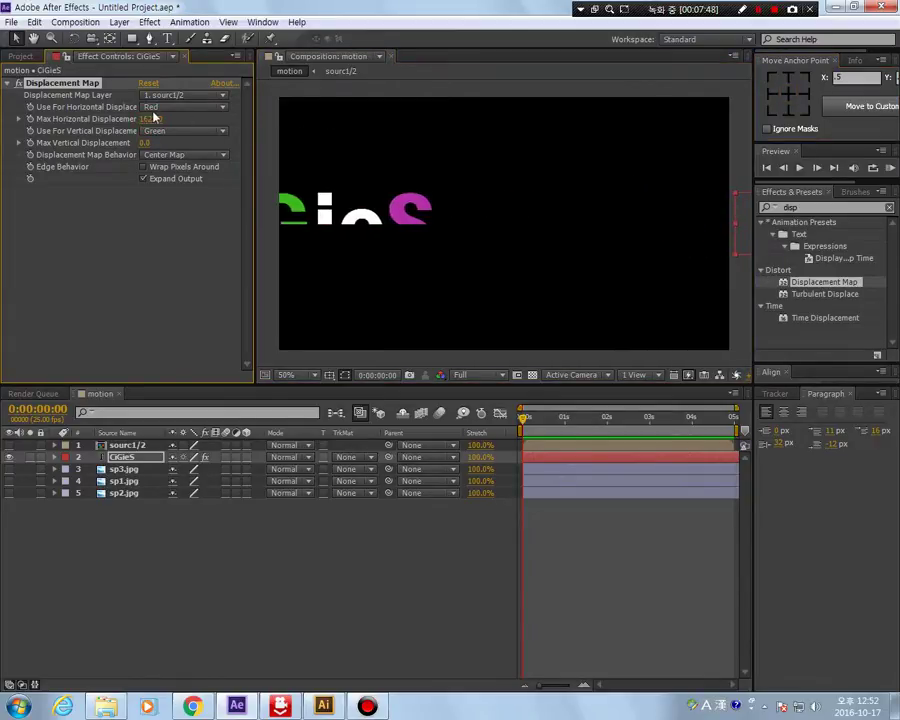
left_click_drag(155, 118, 539, 157)
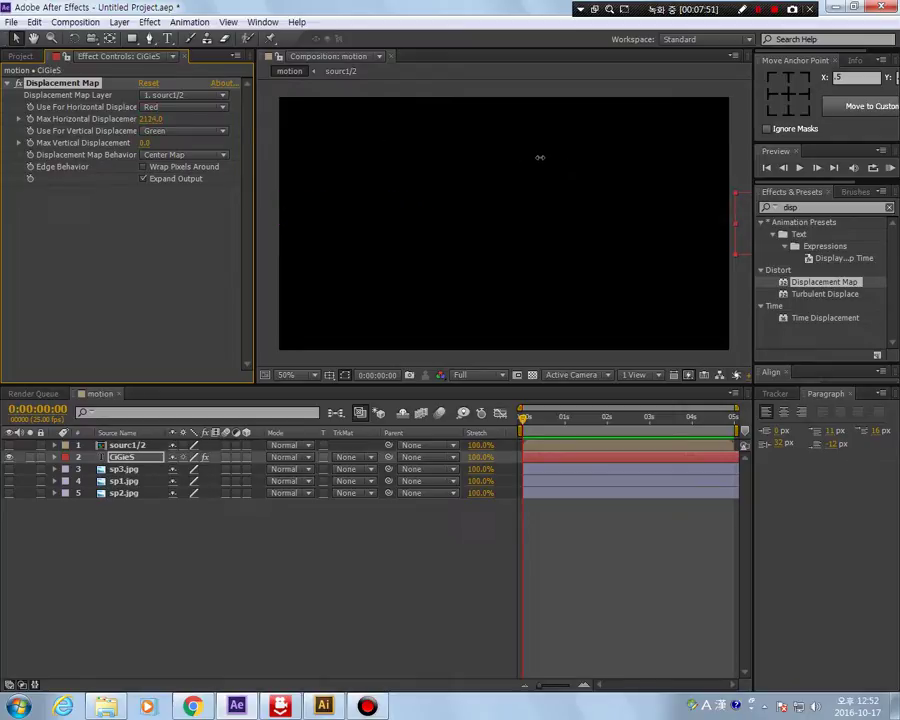
left_click(30, 119)
key("p")
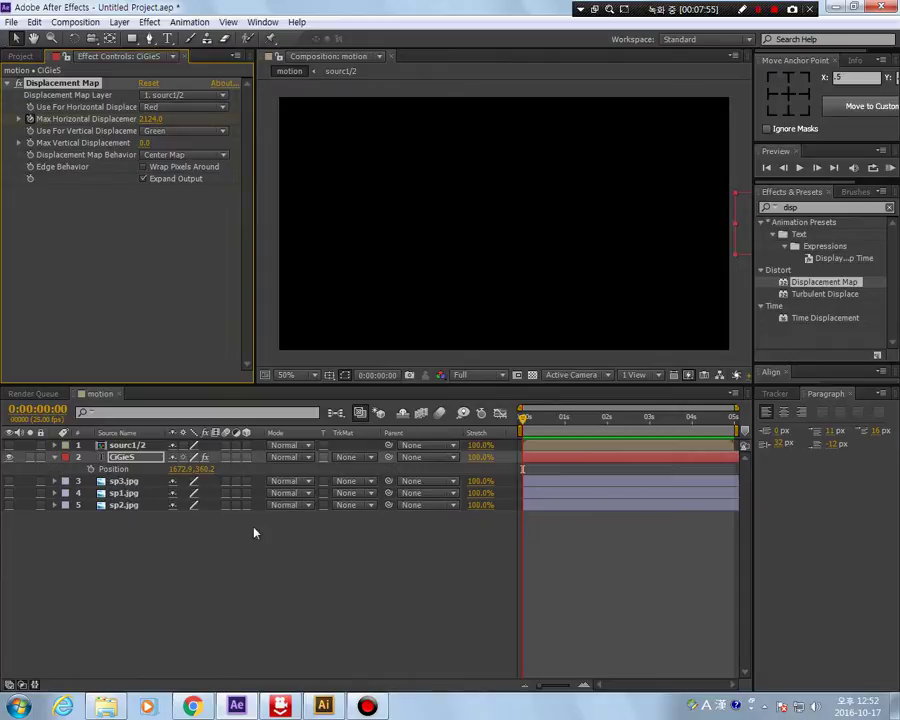
left_click(91, 469)
Step: Keyframe the CiGieS text's Position at 640, 360 on frame 12, bringing it back to the composition's center
mouse_move(533, 425)
left_mouse_down()
mouse_move(556, 432)
mouse_move(546, 438)
left_mouse_up()
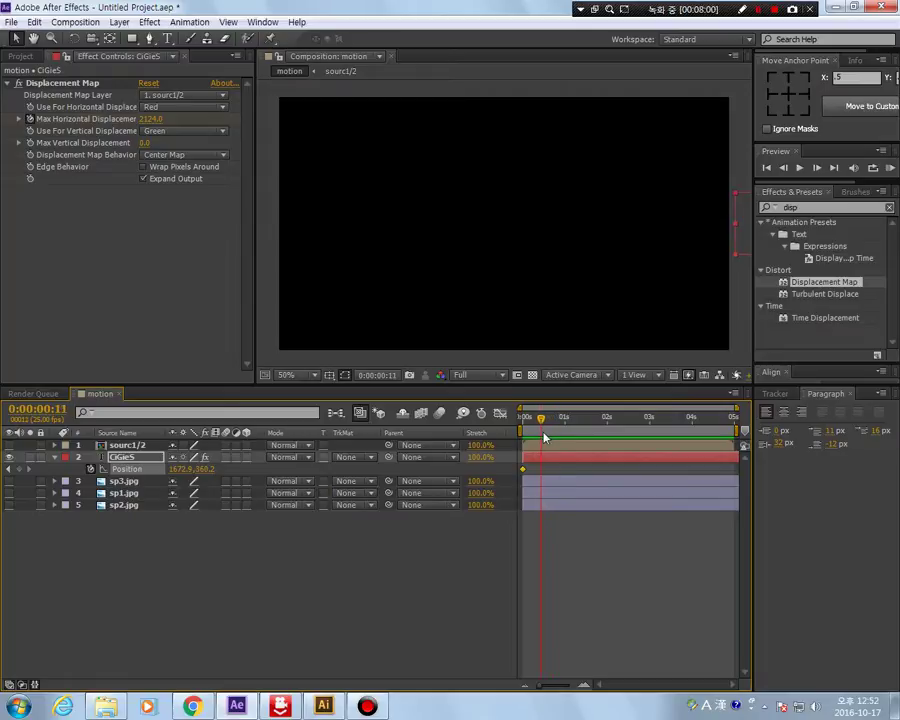
left_click_drag(716, 248, 381, 257)
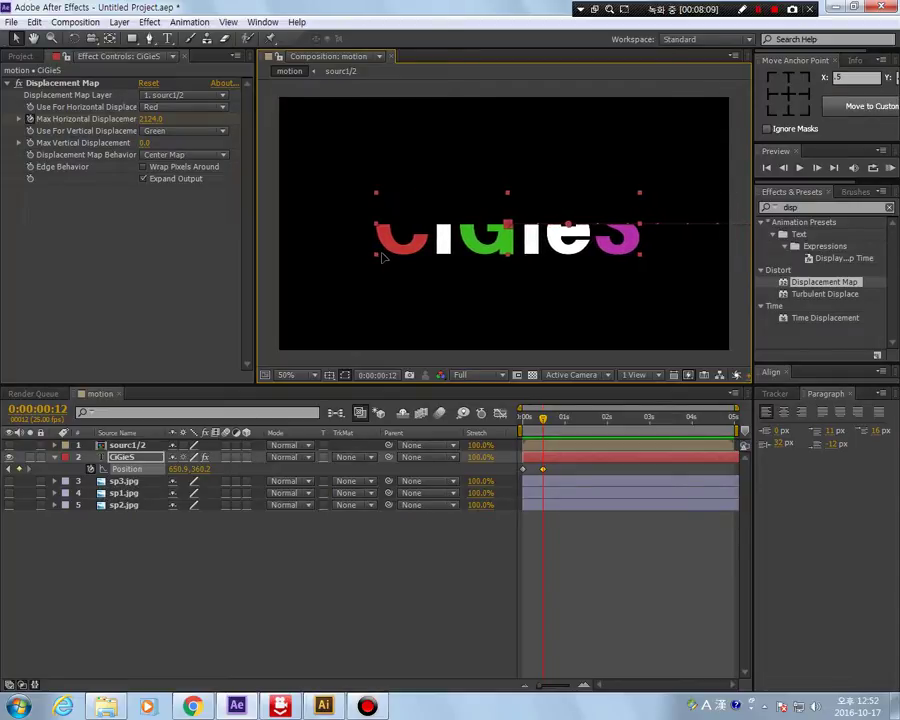
left_click(182, 469)
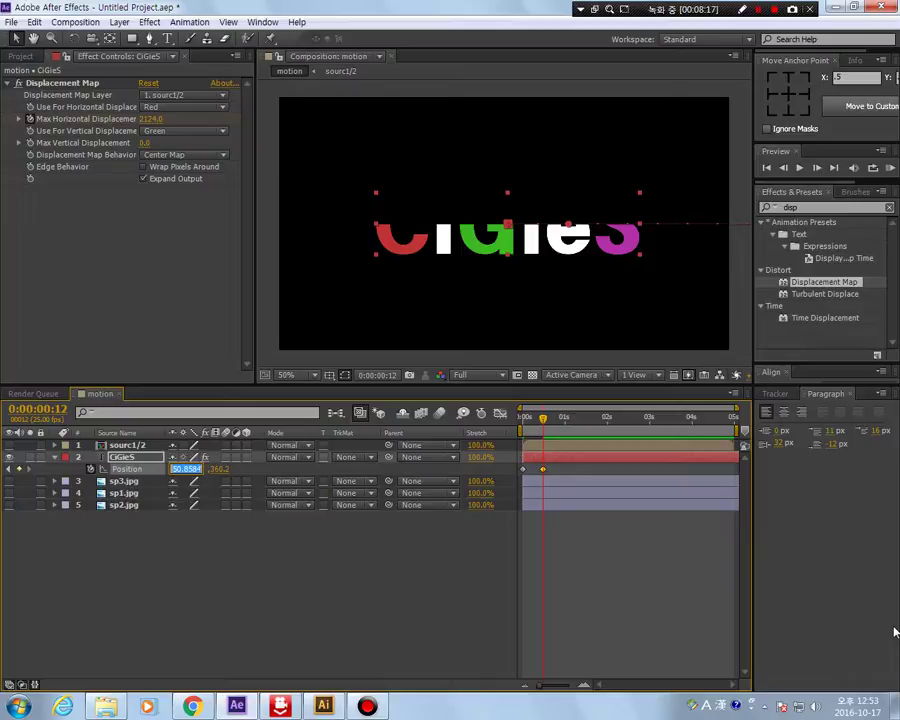
type("640")
key("Tab")
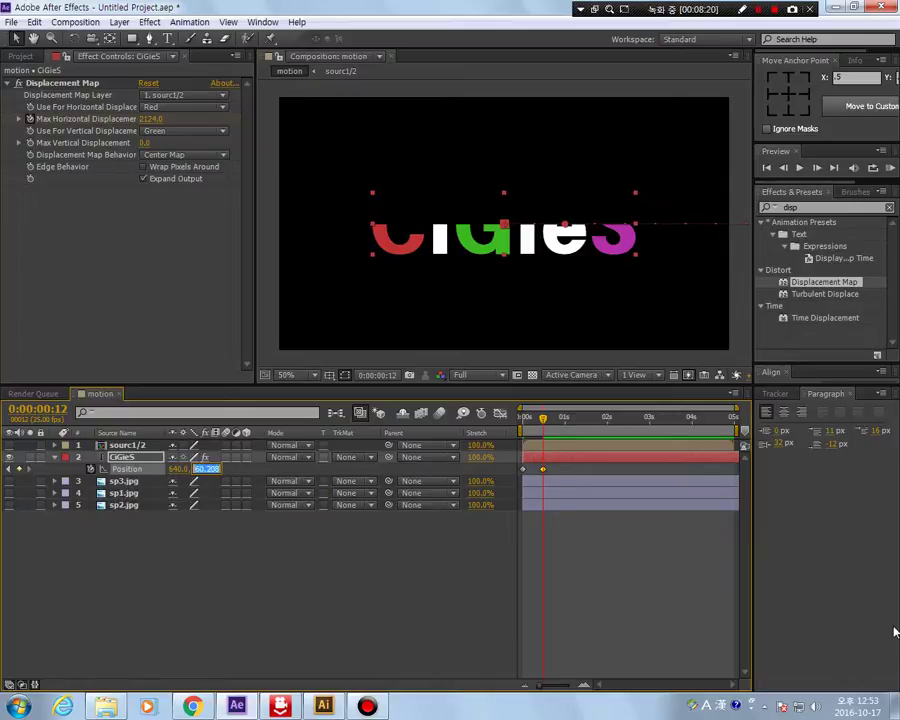
type("360")
key("Return")
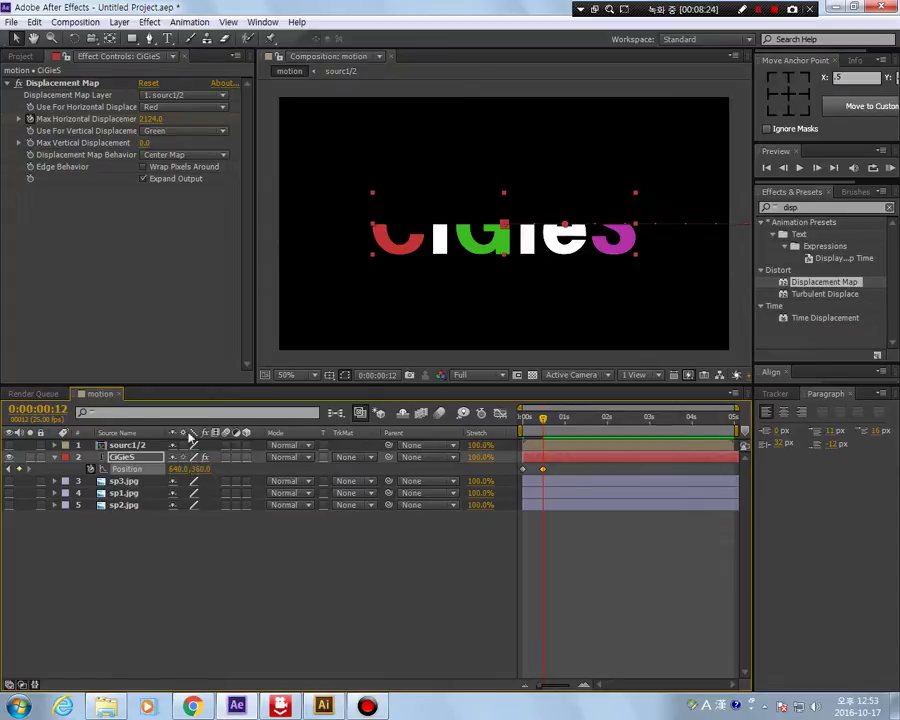
Step: Keyframe the Displacement Map's max horizontal displacement at 0 on frame 12
mouse_move(543, 424)
left_mouse_down()
mouse_move(505, 430)
mouse_move(543, 436)
left_mouse_up()
left_click(150, 119)
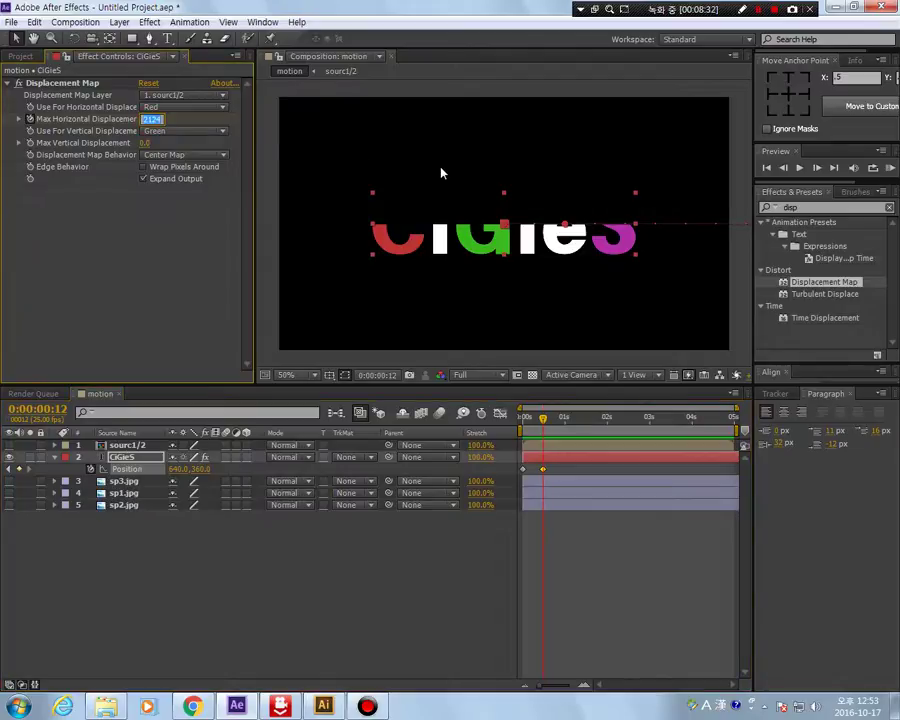
type("0")
key("Return")
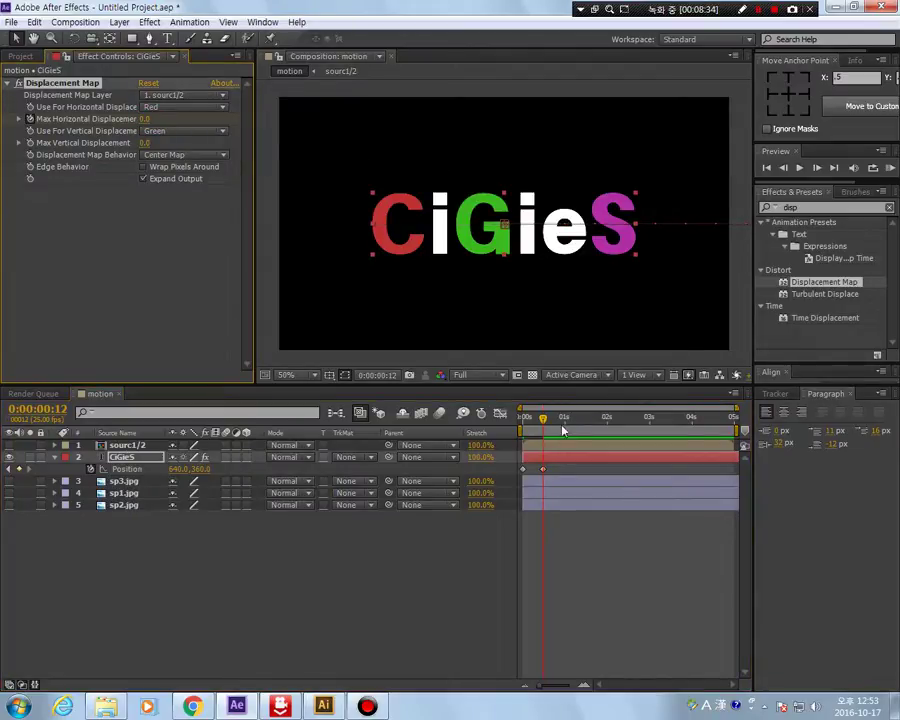
Step: Scrub around frame 12 to check the title's end keyframes, and deselect the CiGieS layer
mouse_move(544, 424)
left_mouse_down()
mouse_move(522, 430)
mouse_move(546, 431)
left_mouse_up()
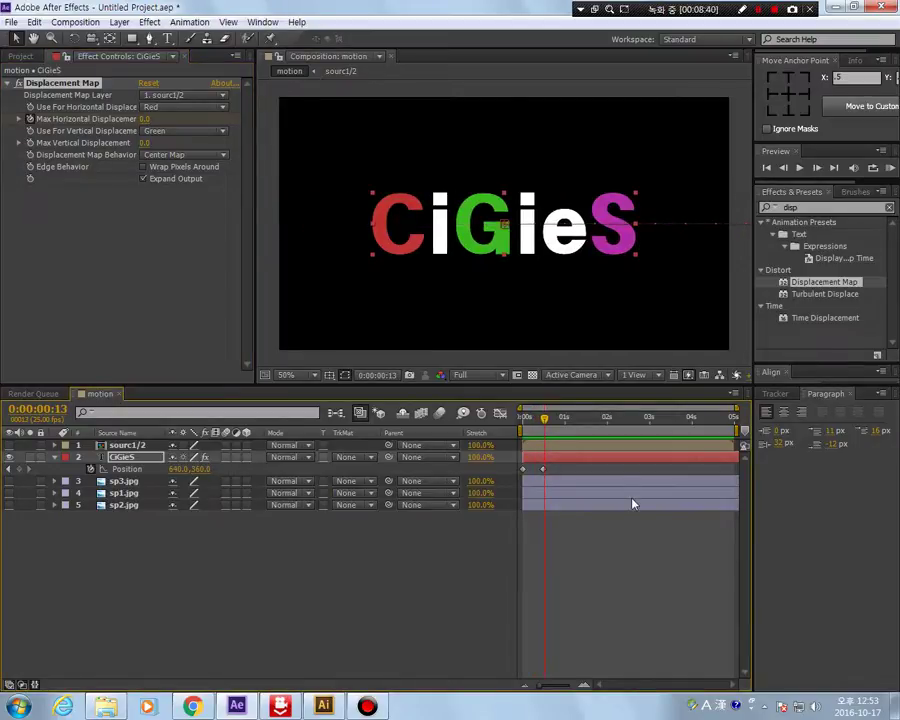
left_click_drag(561, 432, 542, 424)
left_click(682, 358)
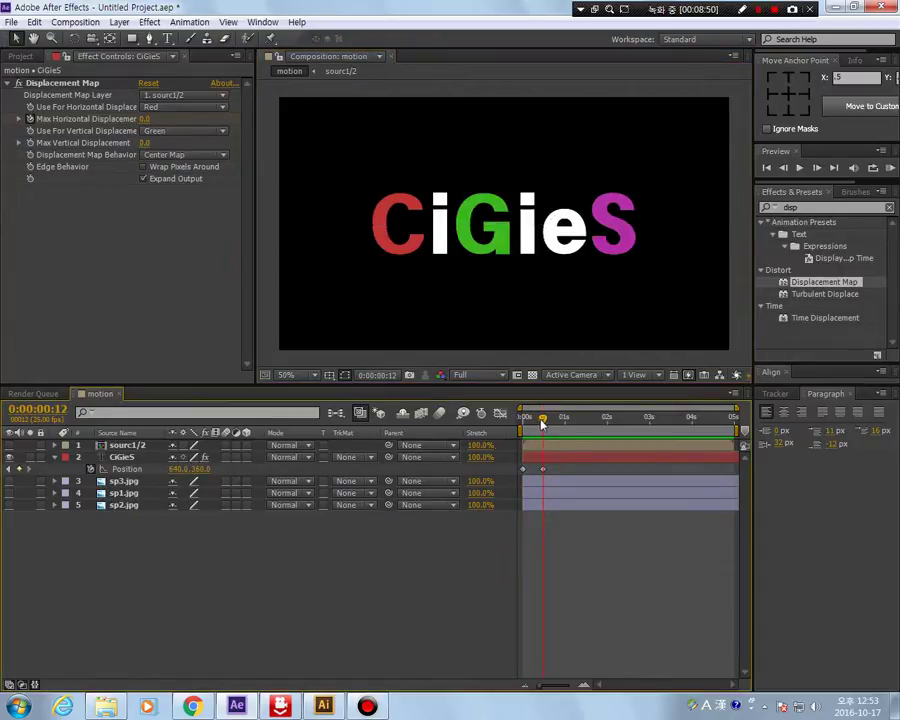
Step: Check the sourc1/2 map over the title by showing and hiding it, and return the playhead to frame 12
left_click(10, 445)
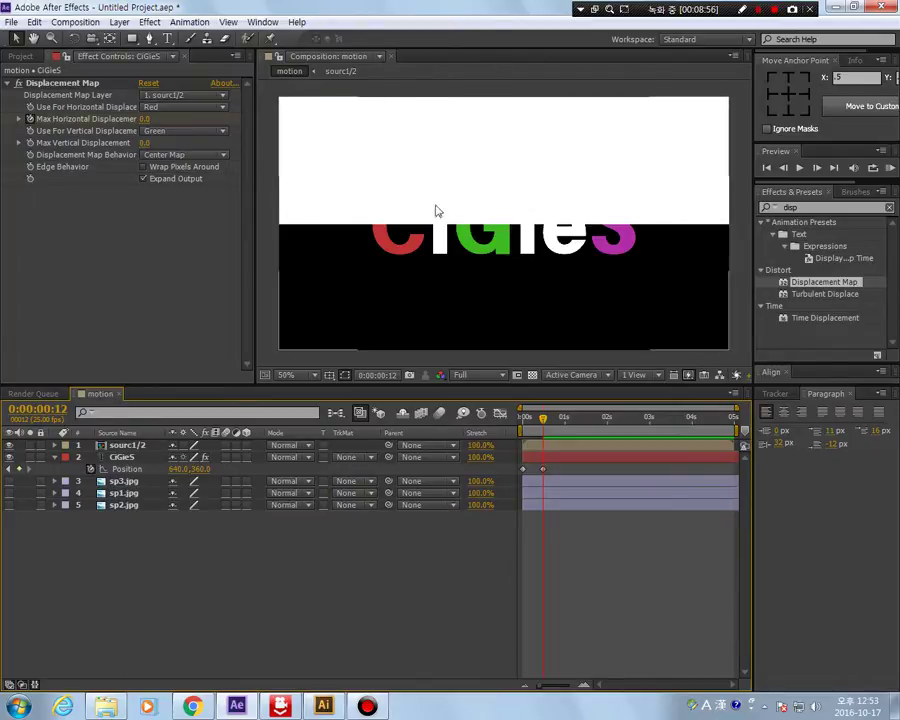
left_click(10, 445)
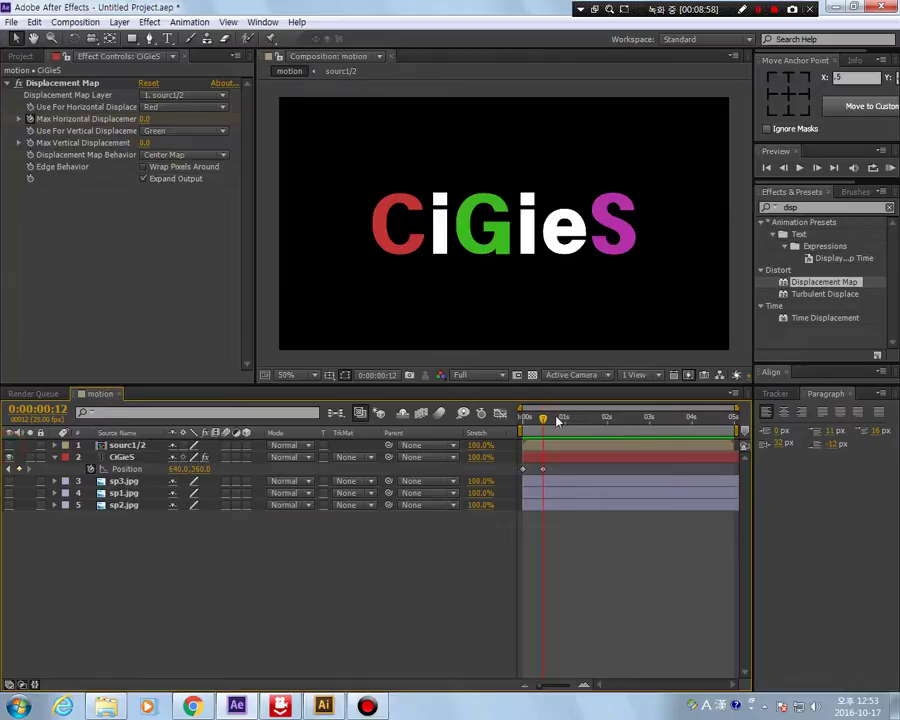
left_click(121, 457)
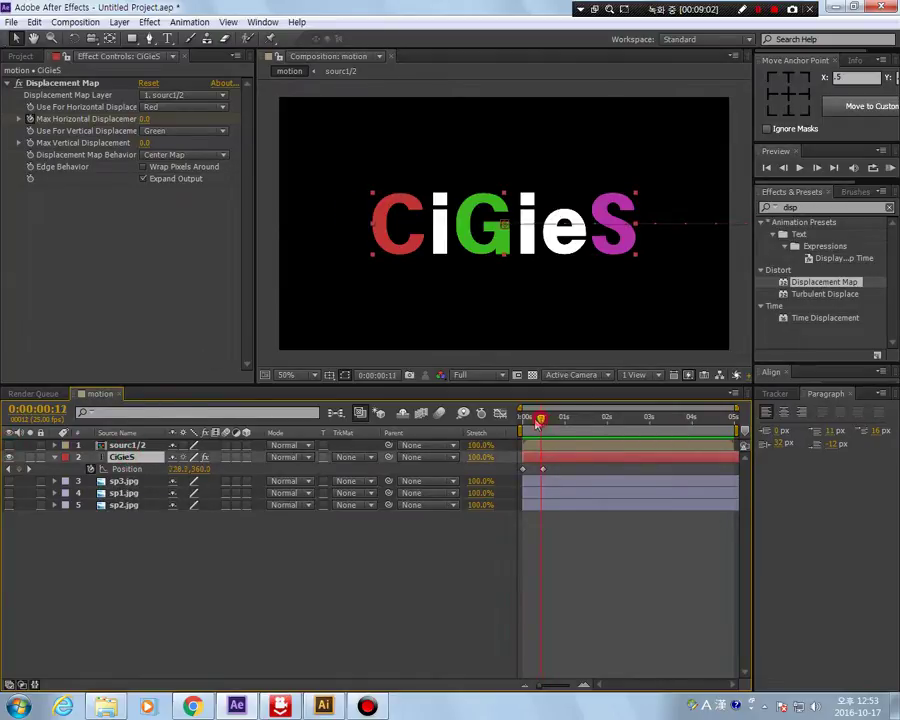
mouse_move(540, 417)
left_mouse_down()
mouse_move(520, 424)
mouse_move(528, 430)
mouse_move(546, 418)
left_mouse_up()
left_click(739, 332)
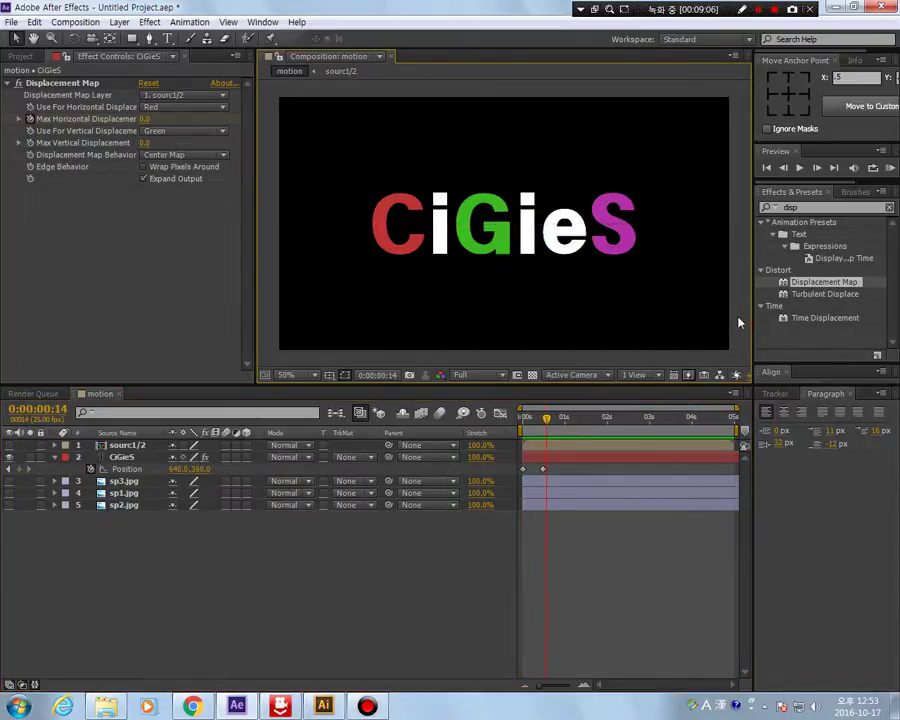
left_click(544, 421)
key("KP_0")
left_click(544, 421)
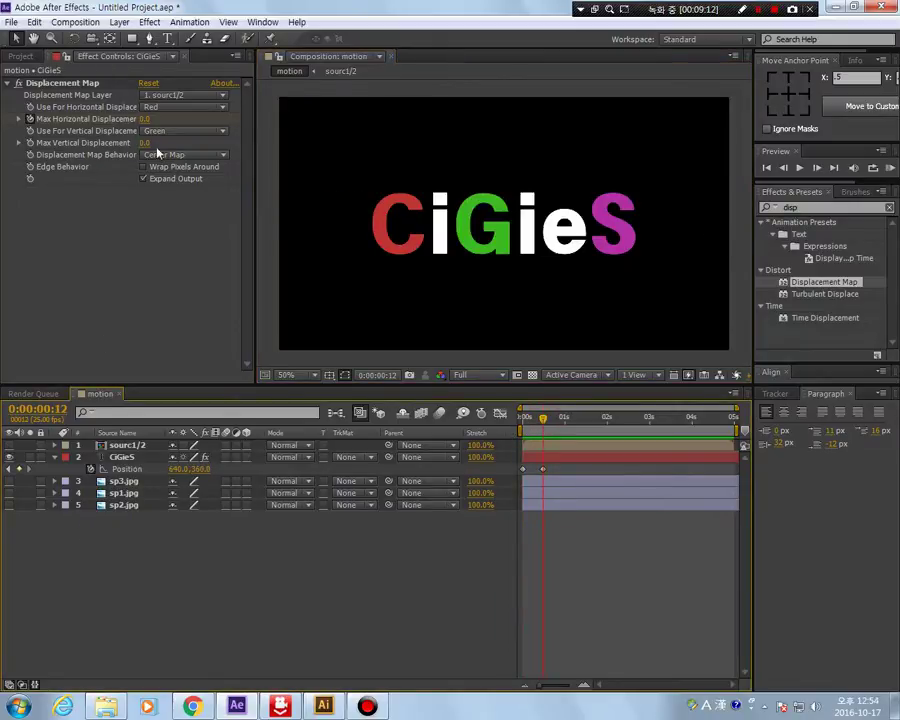
Step: Use Alpha for the title's vertical displacement, undo the trial displacement amounts, and add a max vertical displacement keyframe of 0 at frame 12
left_click_drag(145, 142, 618, 213)
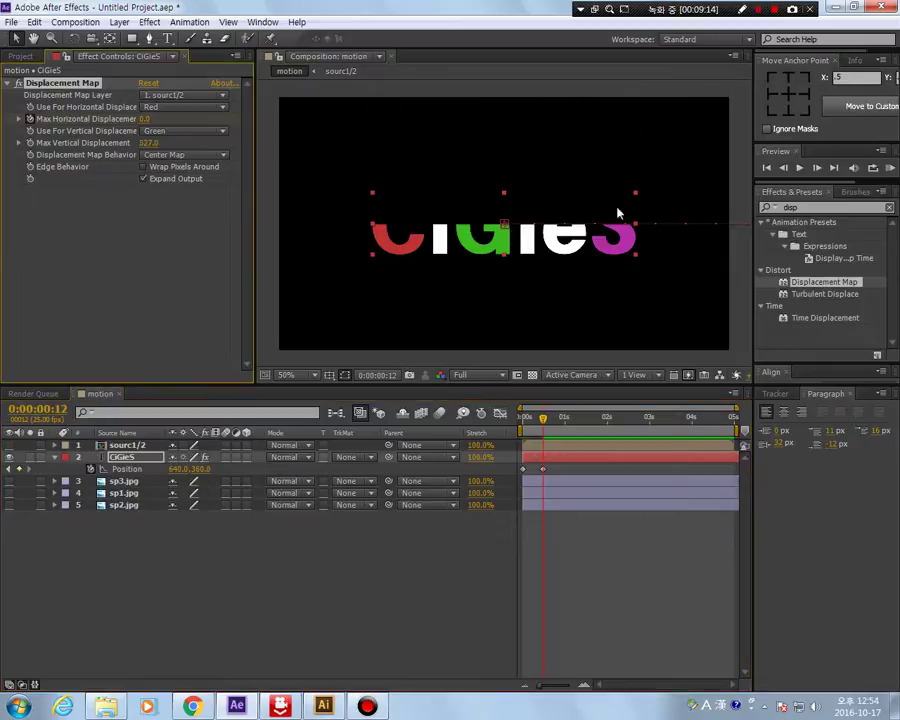
key("ctrl+z")
left_click(224, 133)
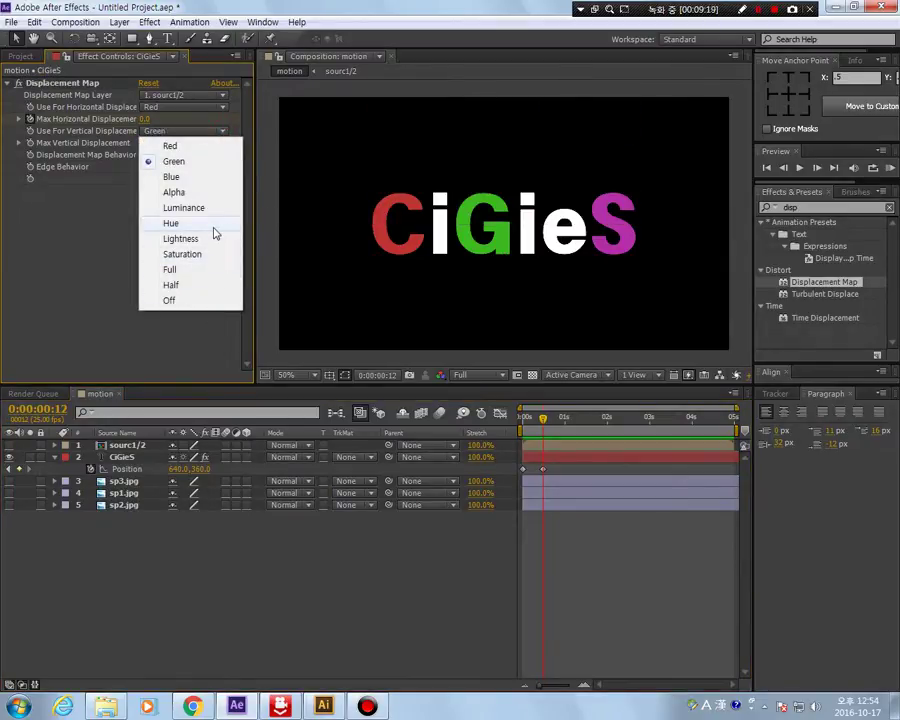
left_click(200, 192)
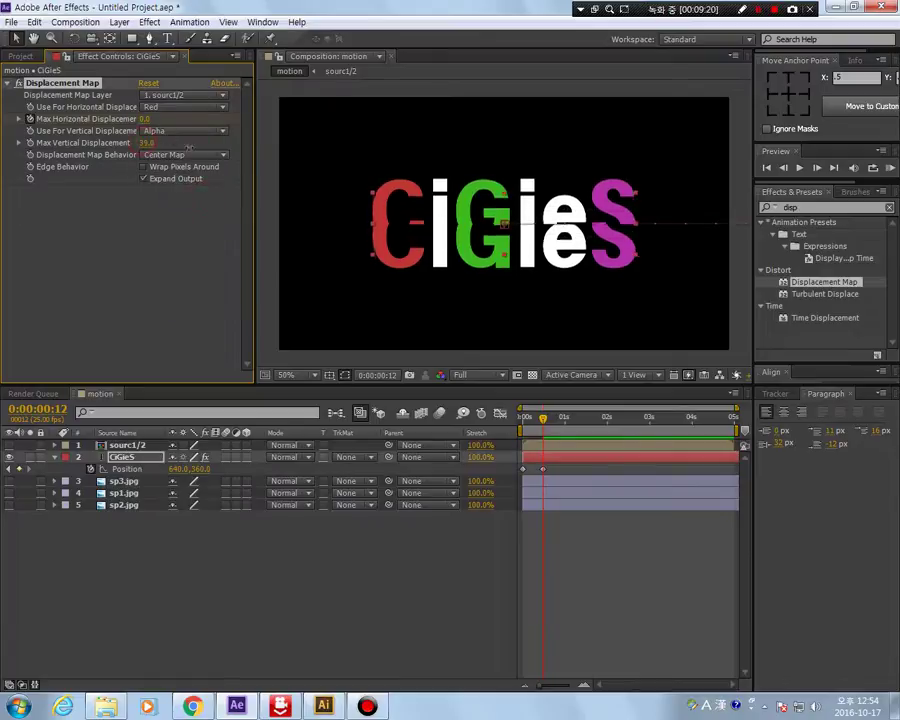
left_click_drag(188, 147, 235, 147)
key("ctrl+z")
key("ctrl+z")
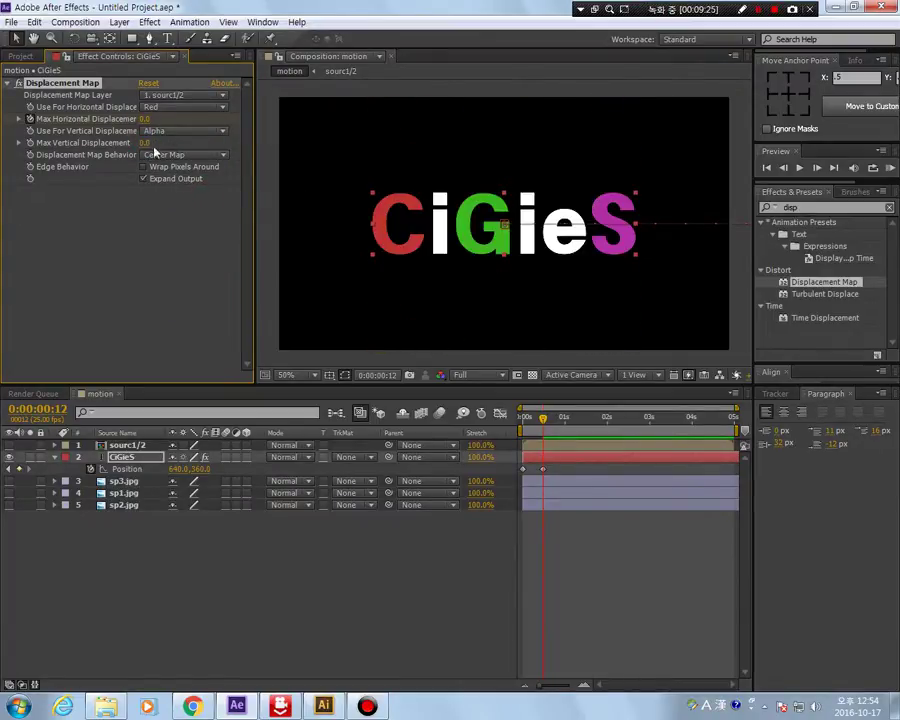
left_click(31, 143)
Step: Try a max vertical displacement of 466 at frame 17 and scrub through the title animation
left_click_drag(545, 421, 551, 420)
left_click_drag(147, 146, 700, 269)
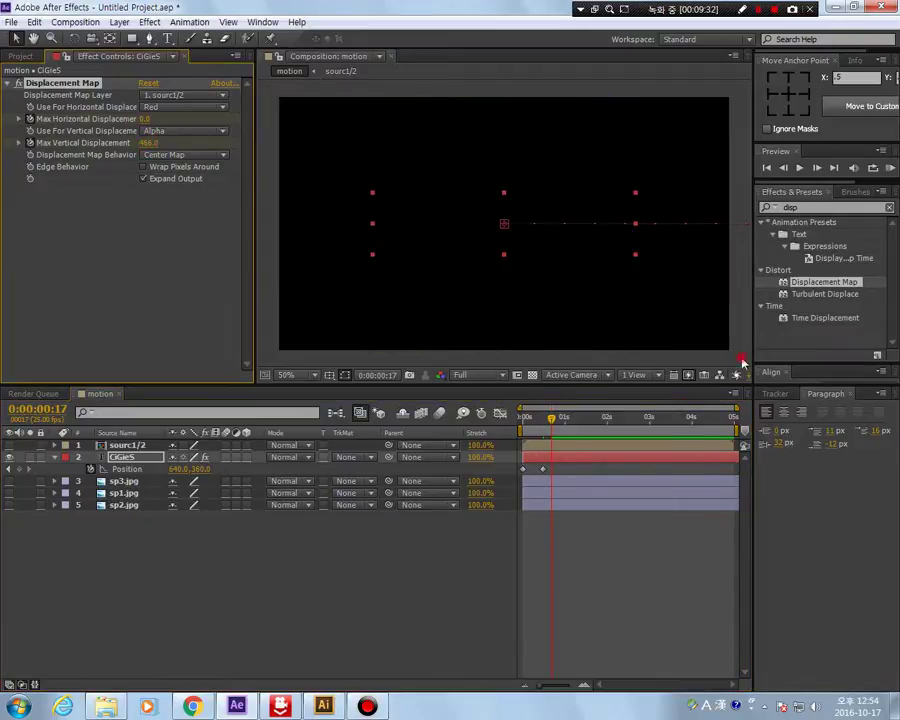
left_click(520, 416)
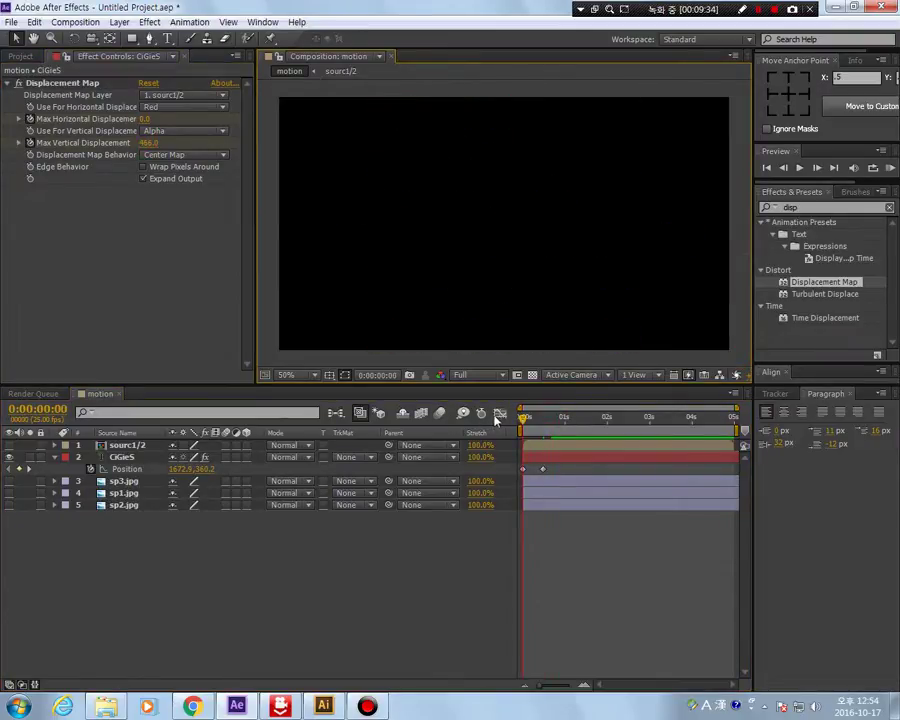
left_click_drag(514, 420, 552, 443)
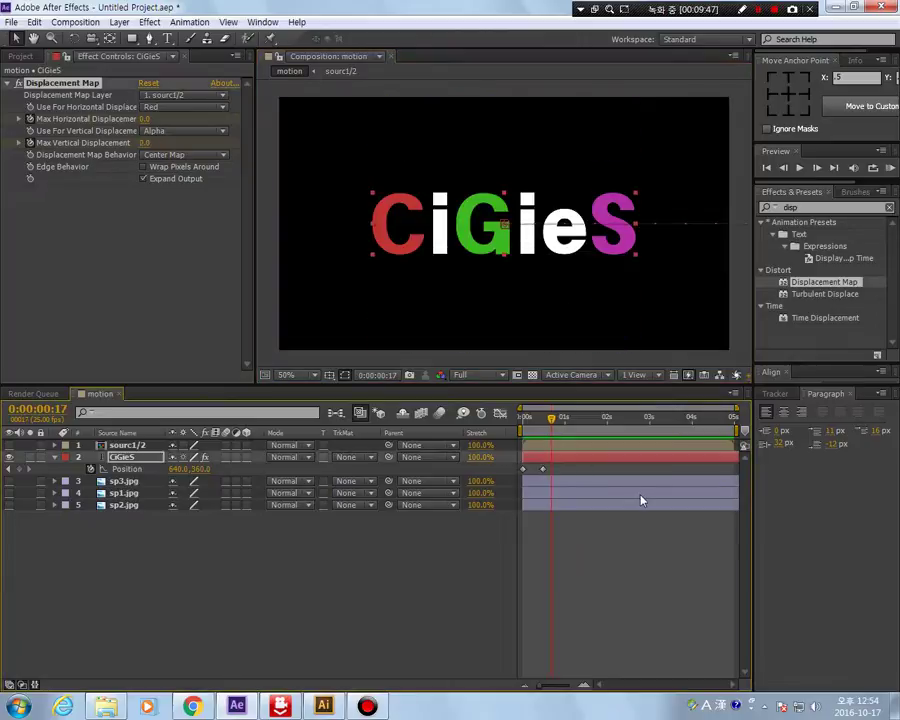
Step: Reveal the title's Displacement Map properties and move the max vertical displacement keyframe to frame 17
key("e")
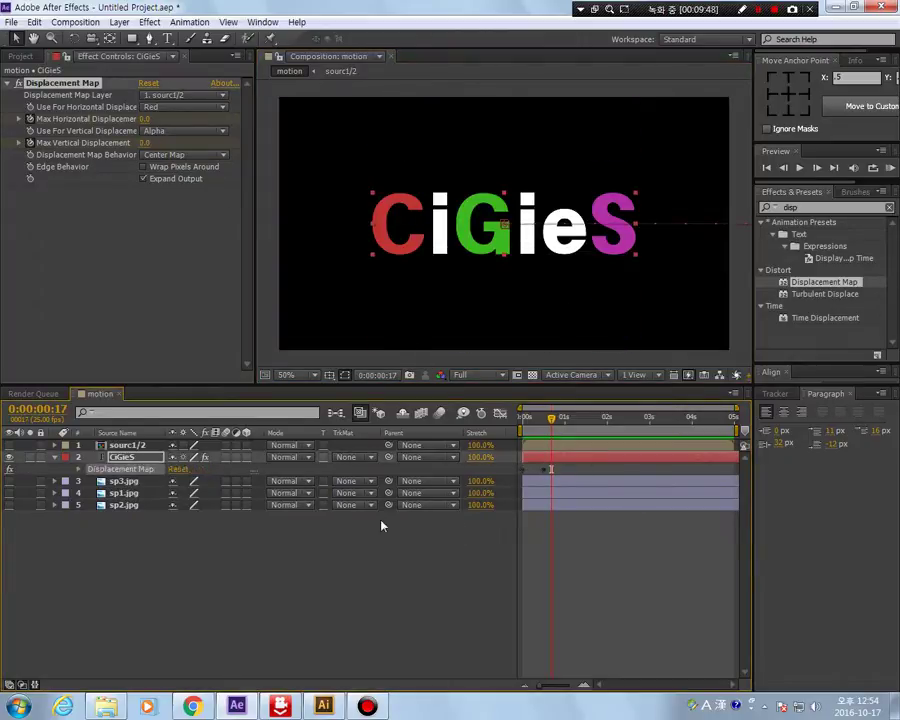
left_click(80, 471)
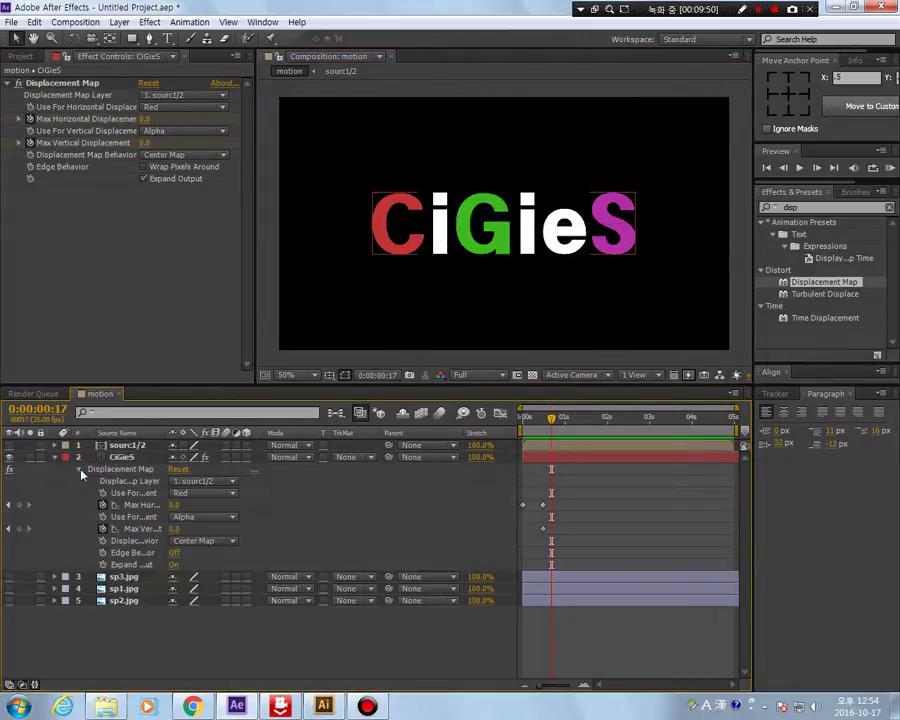
left_click(549, 531)
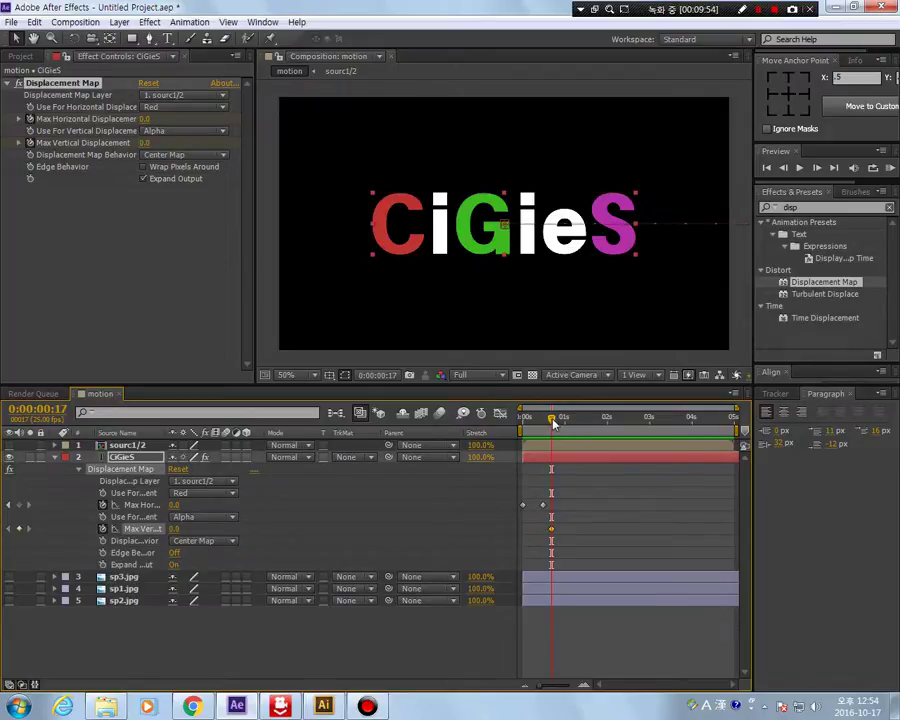
Step: Keyframe the max vertical displacement at -149 at 1 second, and scrub through the title animation from the start
left_click_drag(552, 419, 564, 425)
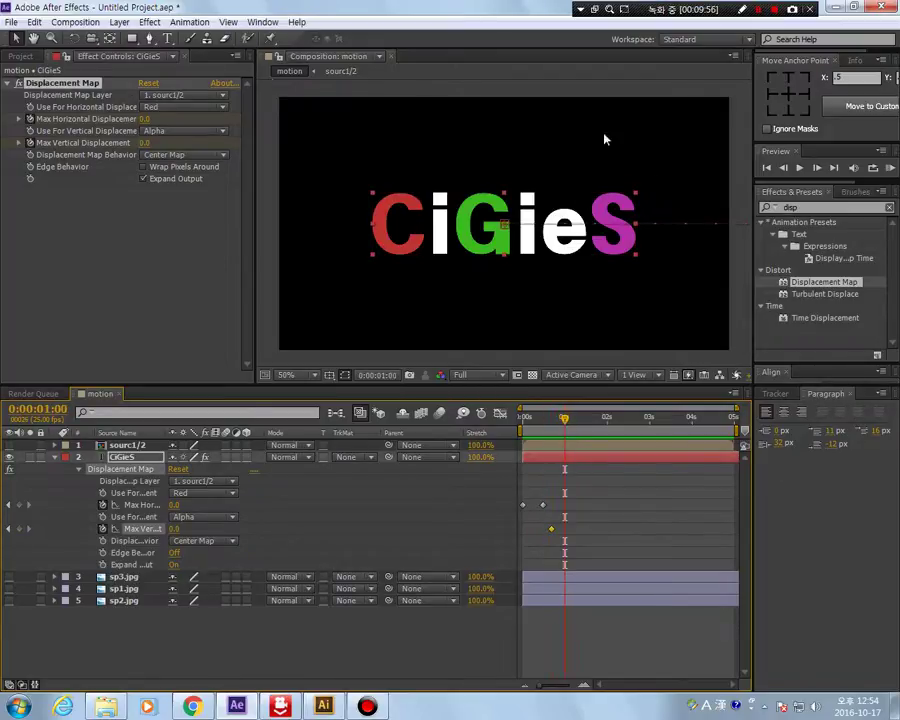
left_click_drag(145, 143, 86, 189)
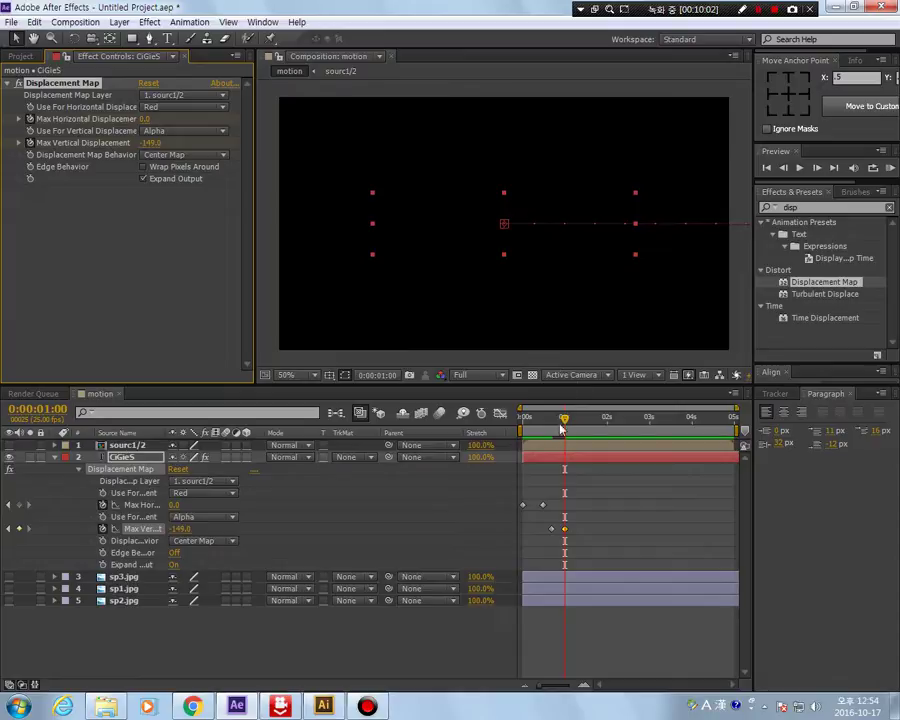
left_click(733, 362)
key("Home")
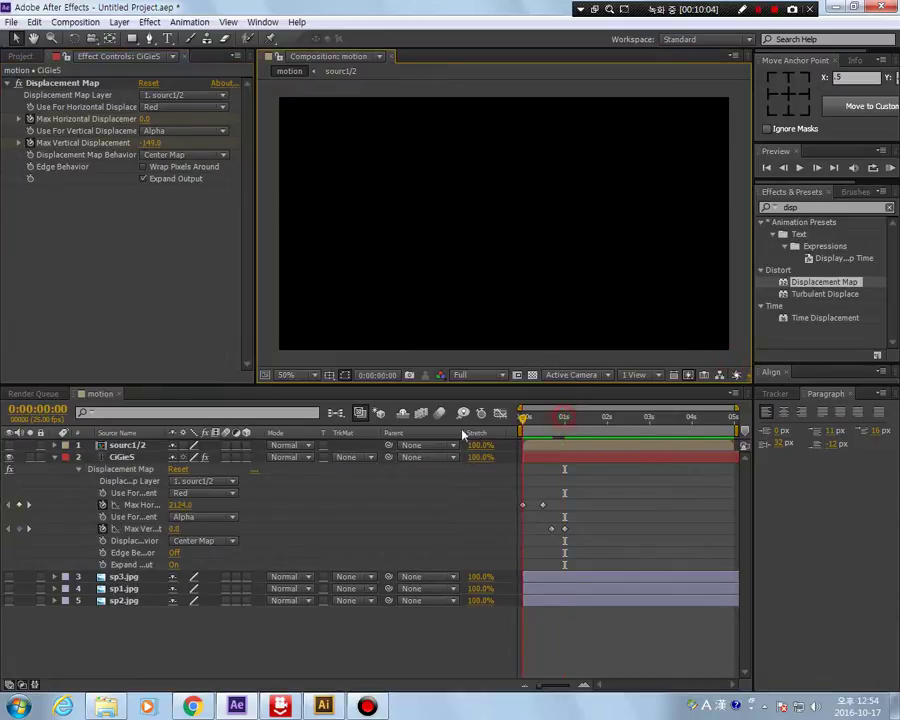
left_click_drag(523, 430, 552, 435)
mouse_move(556, 433)
left_mouse_down()
mouse_move(492, 446)
mouse_move(575, 446)
mouse_move(482, 458)
mouse_move(570, 455)
mouse_move(565, 422)
left_mouse_up()
Step: Trim the end of the CiGieS layer to 1 second and collapse its properties
left_click(570, 455)
left_click(570, 422)
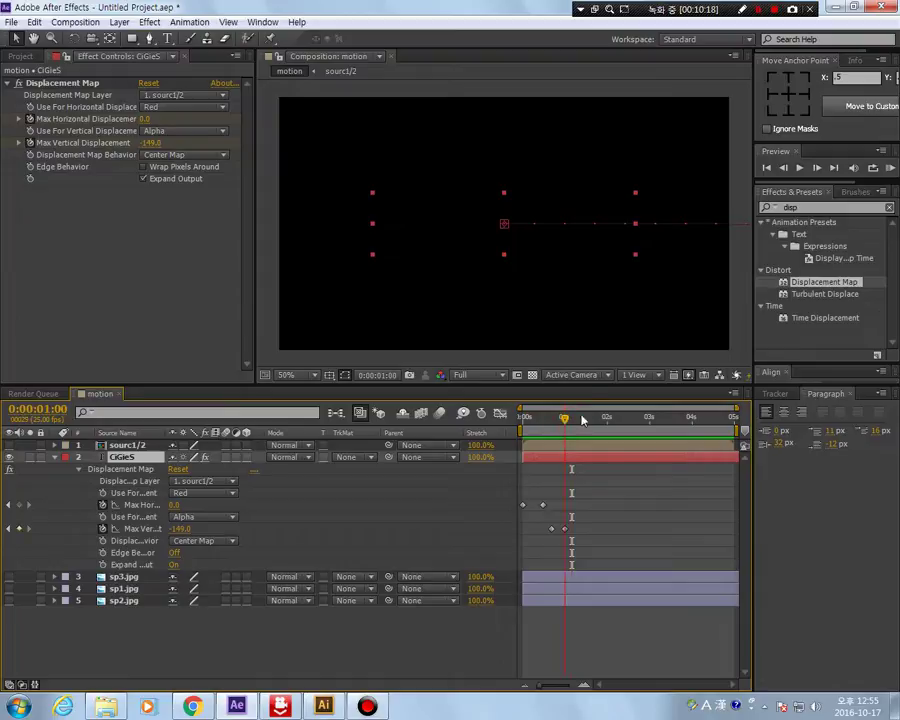
key("alt+]")
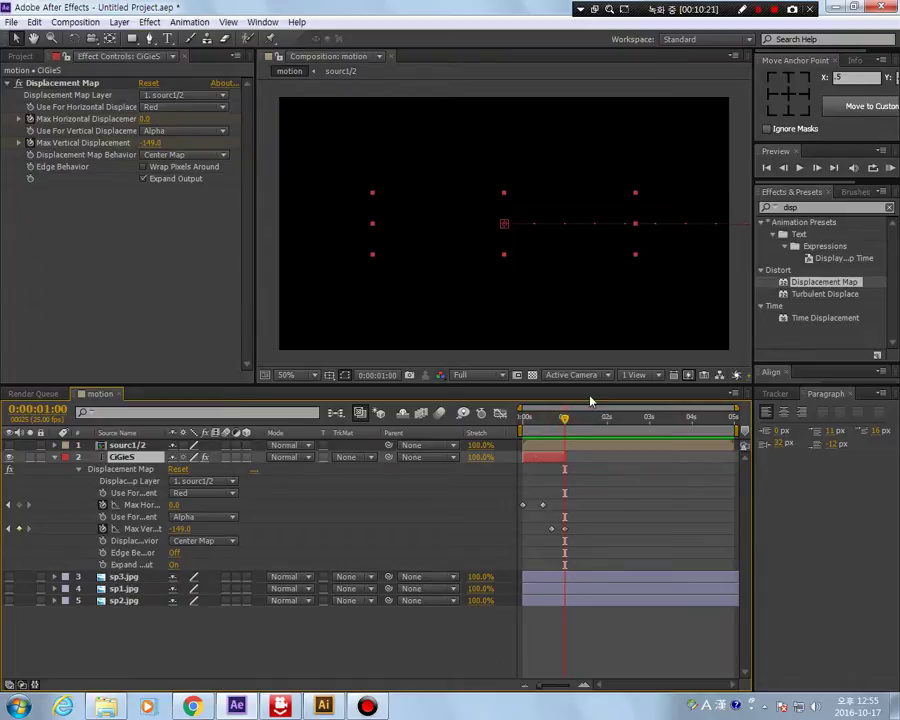
left_click(55, 457)
left_click(320, 590)
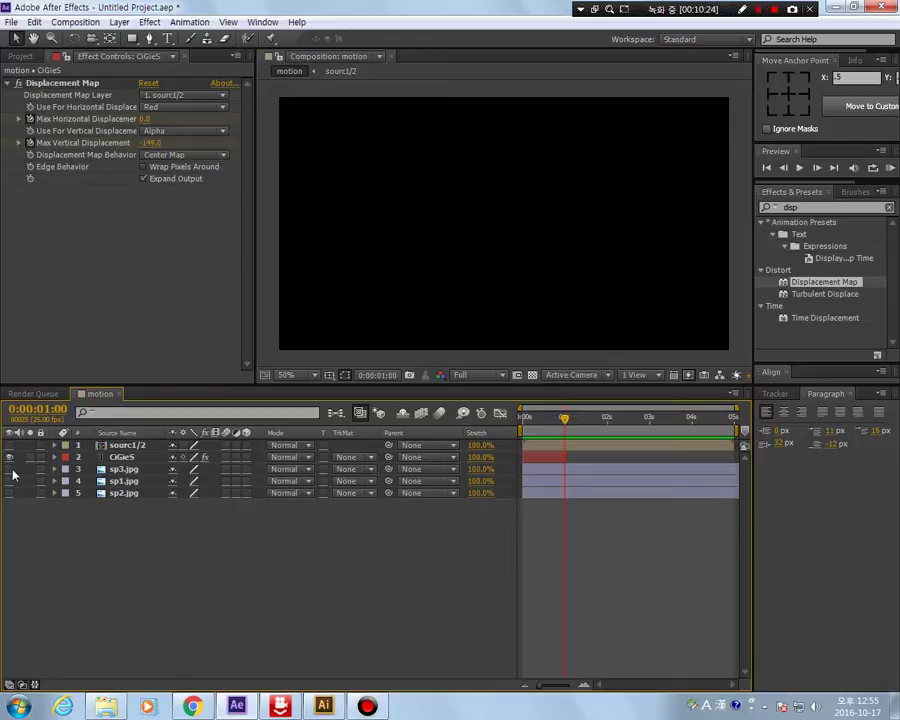
Step: Make the sp3.jpg layer visible and trim its start to 1 second, where the title ends
left_click(10, 470)
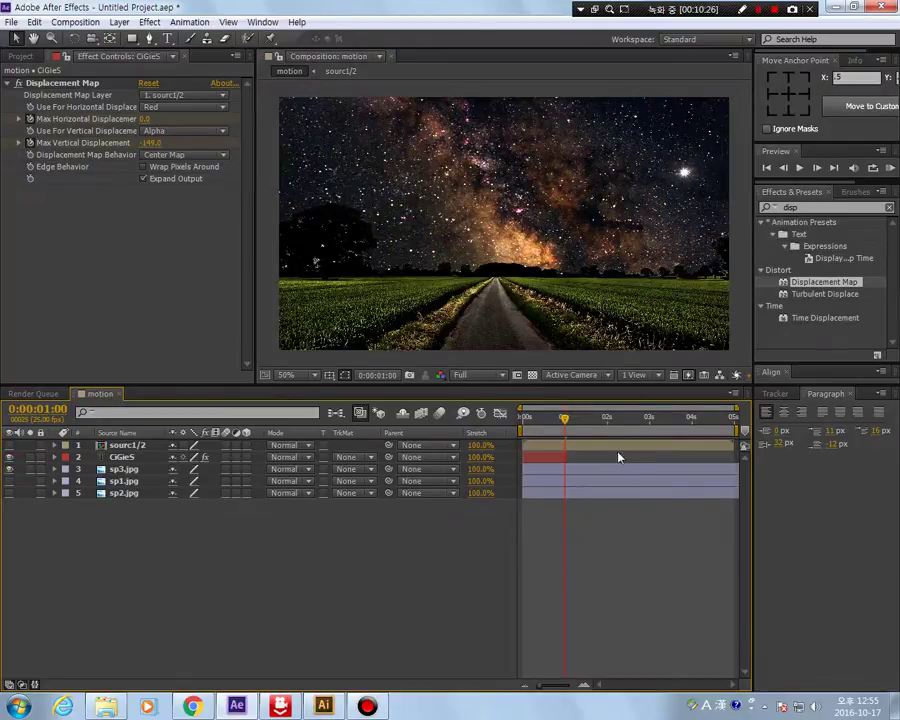
mouse_move(563, 417)
left_mouse_down()
mouse_move(524, 417)
mouse_move(560, 418)
left_mouse_up()
left_click(646, 468)
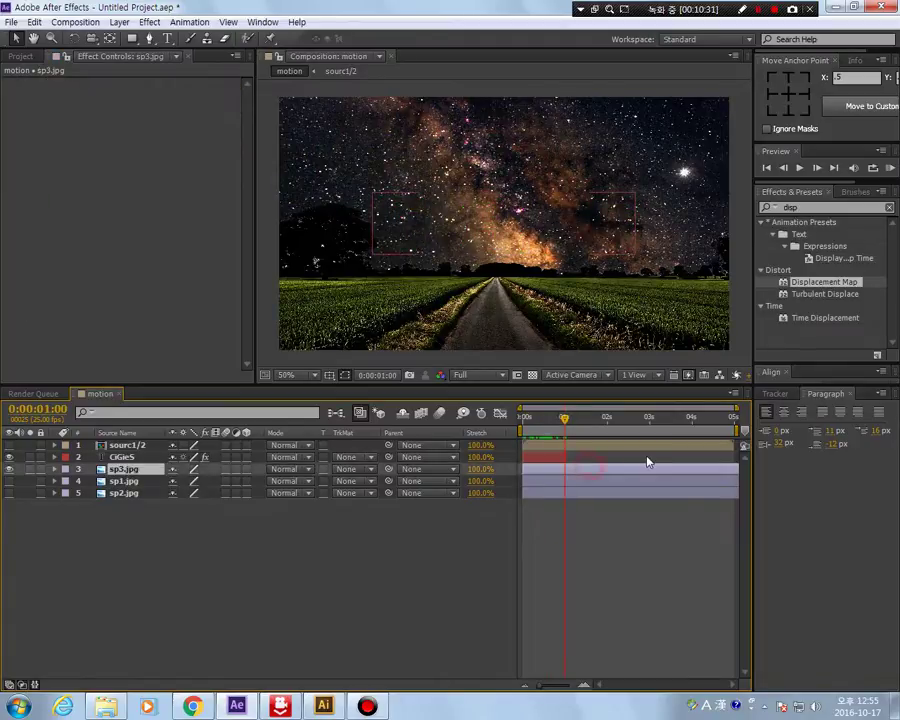
key("alt+bracketleft")
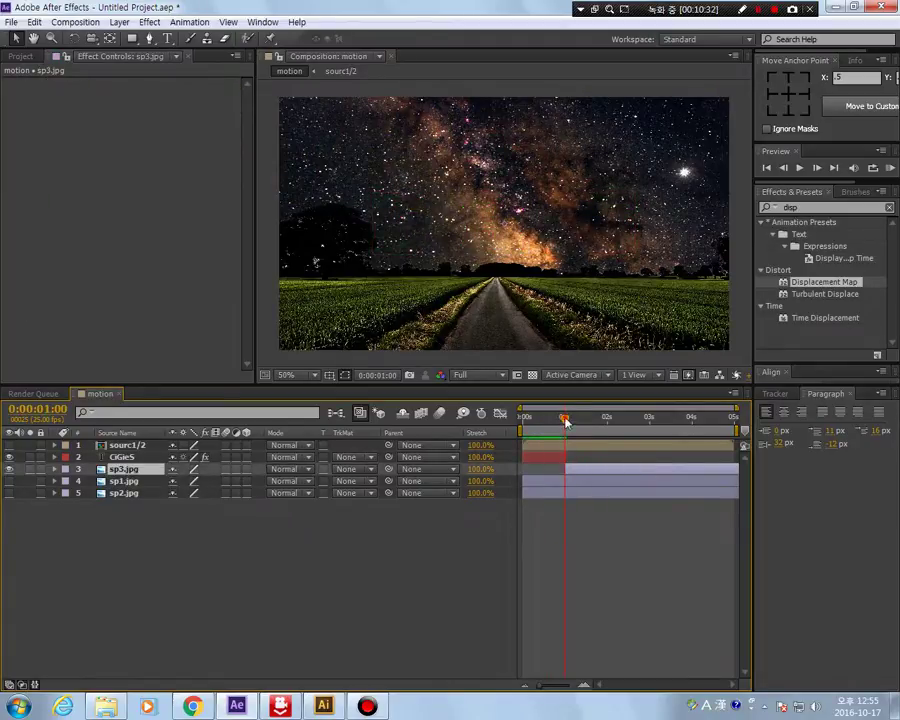
mouse_move(564, 417)
left_mouse_down()
mouse_move(496, 433)
mouse_move(580, 422)
mouse_move(537, 424)
mouse_move(564, 420)
left_mouse_up()
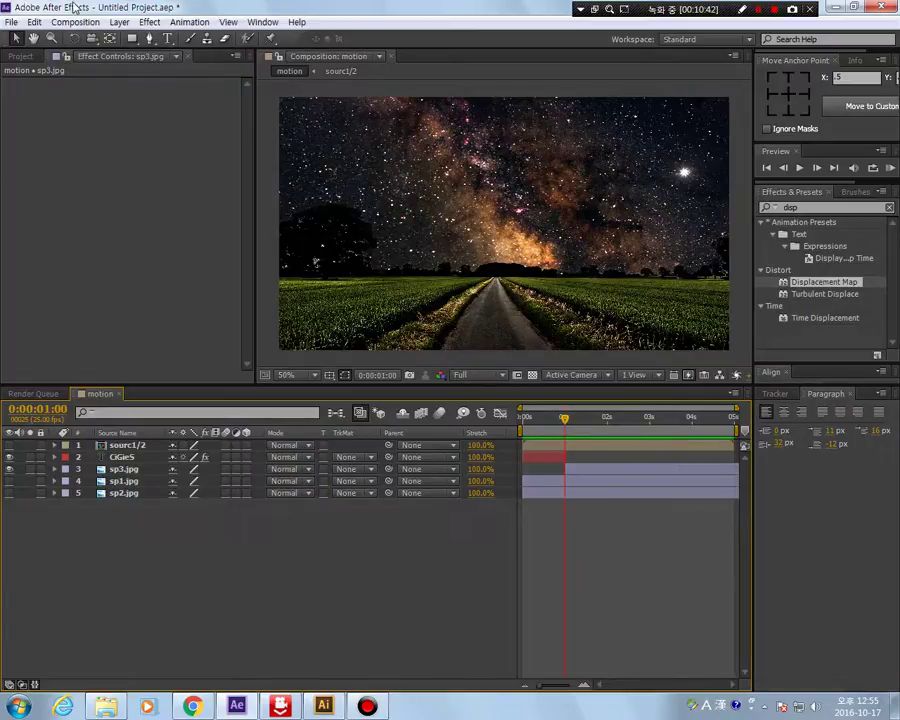
Step: Draw a white horizontal rectangle as a new shape layer across the image's upper edge, slightly wider than the composition
scroll(462, 241, "down", 2)
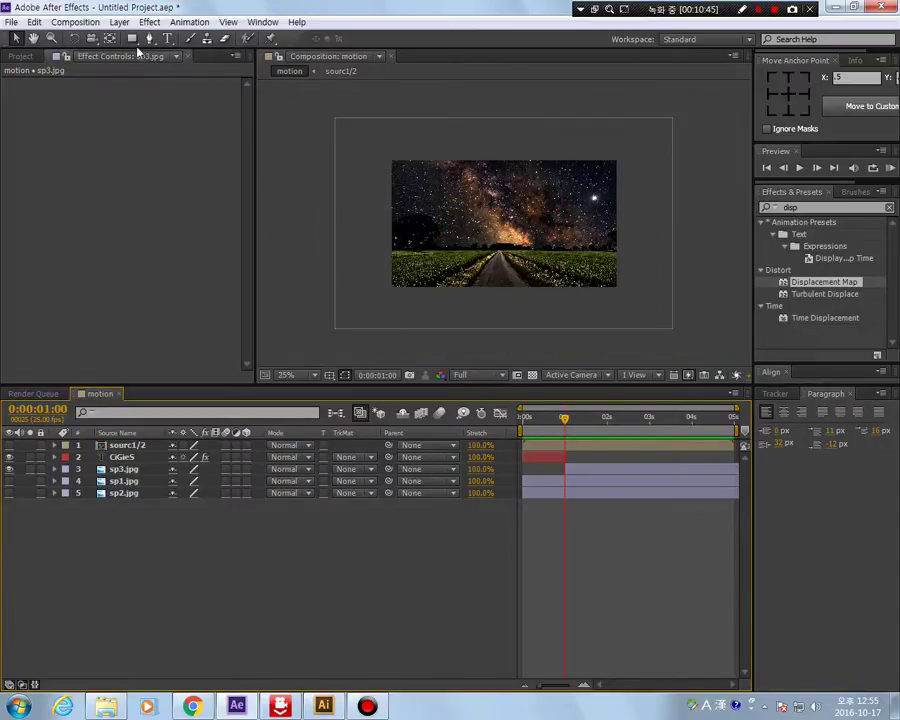
left_click(131, 38)
left_click_drag(376, 148, 631, 176)
left_click(17, 39)
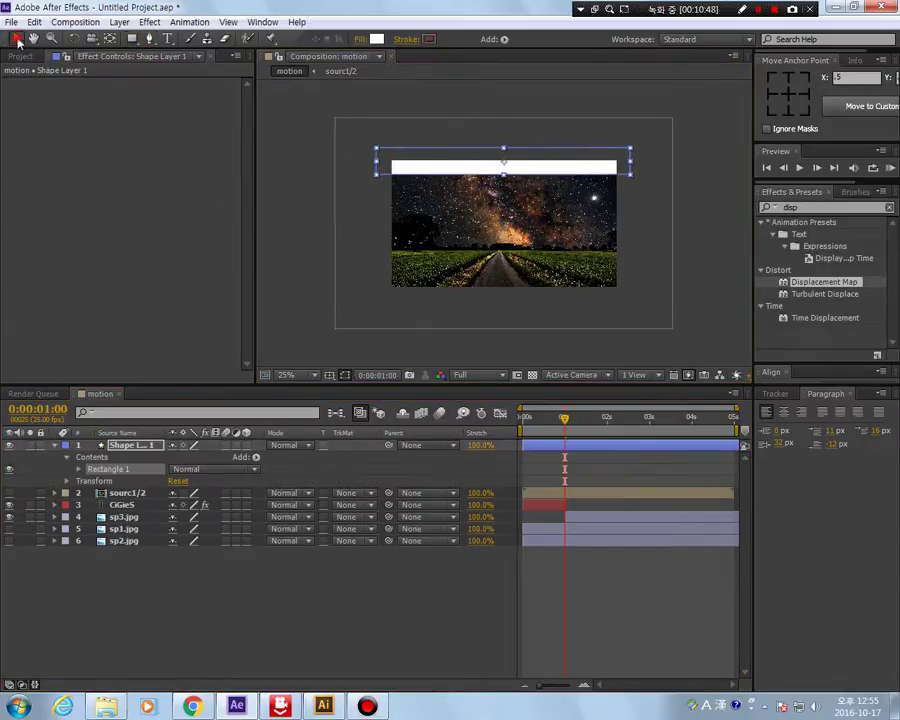
left_click(367, 632)
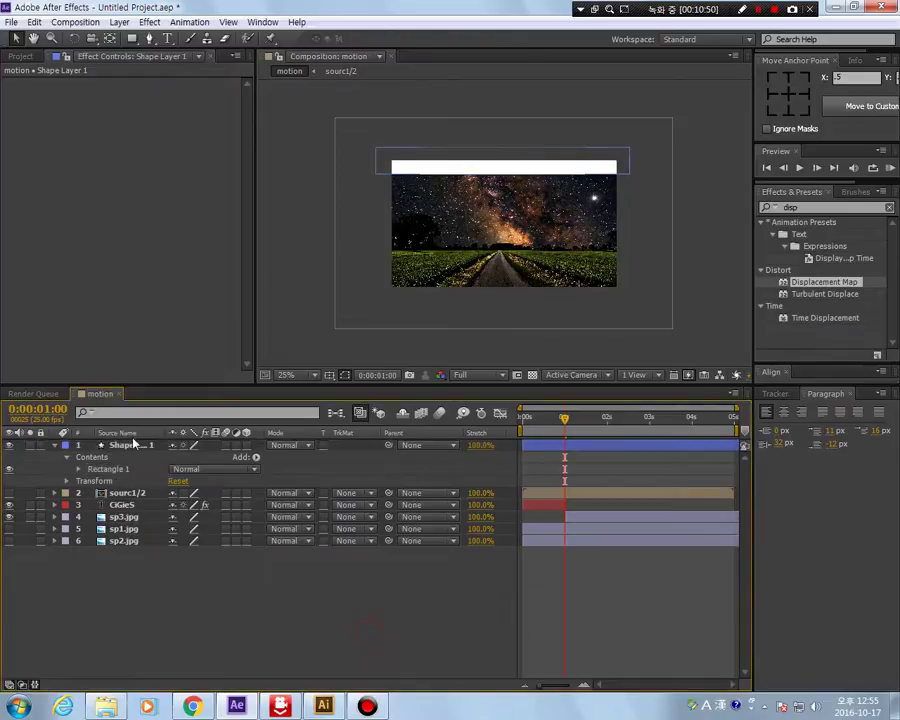
Step: Duplicate the white strip's shape layer three times, spacing the copies down the image with the last one just below its lower edge
left_click(118, 470)
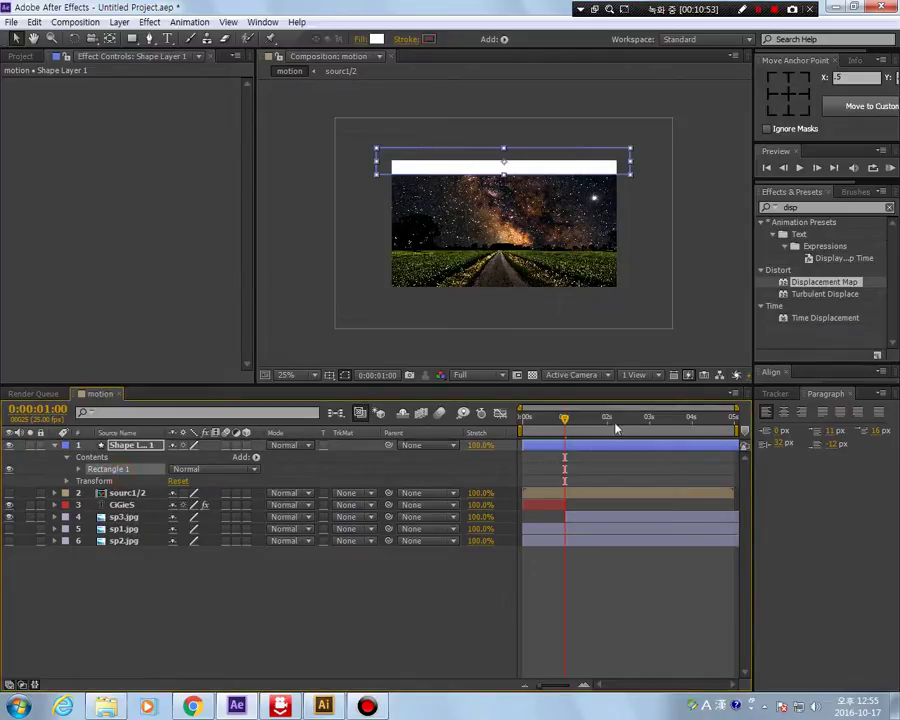
left_click(144, 452)
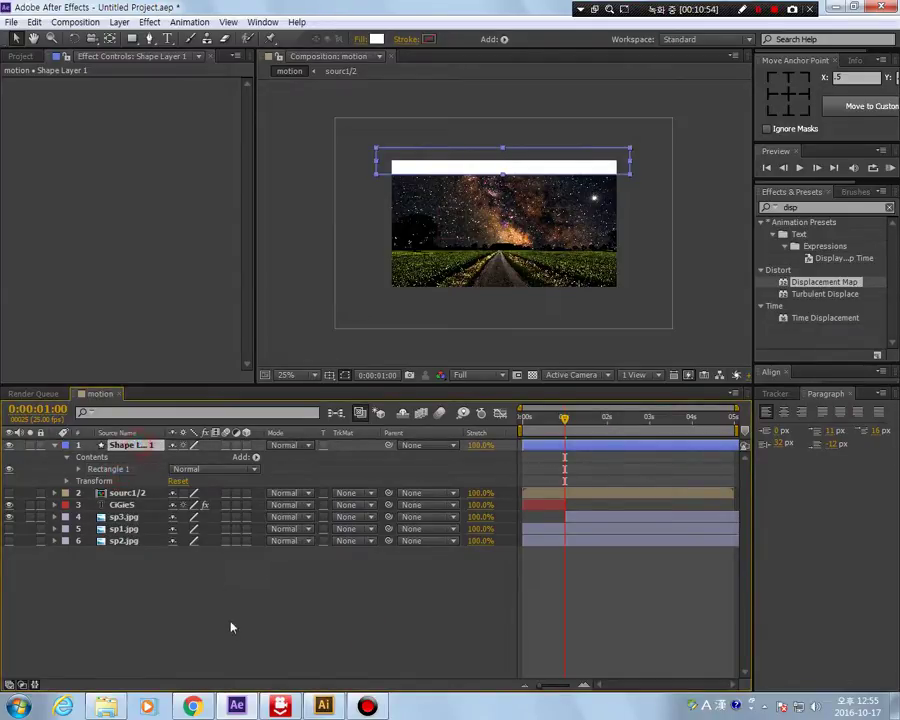
key("ctrl+d")
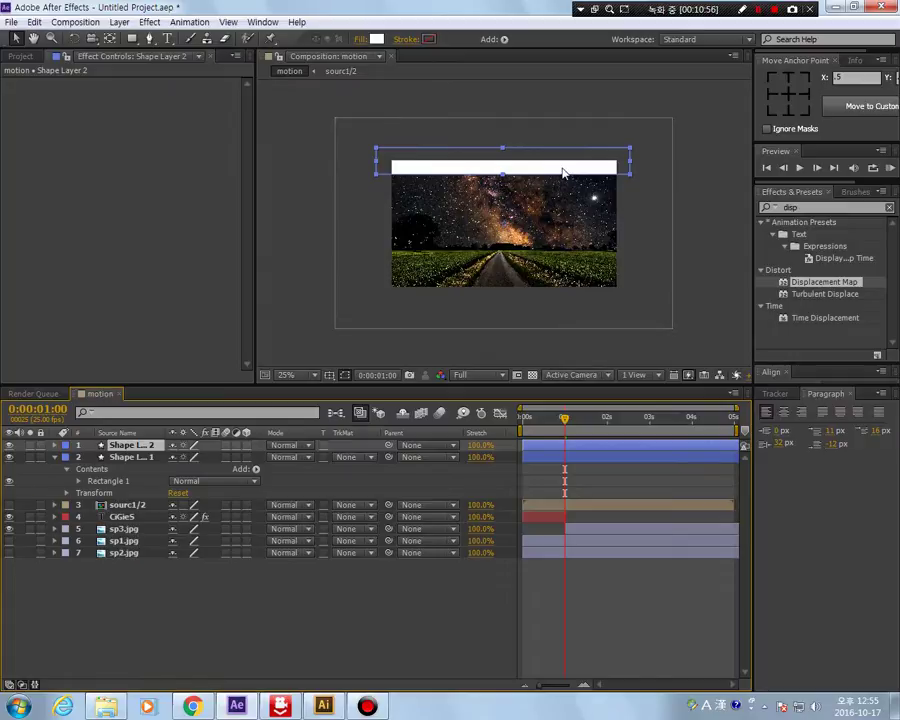
left_click_drag(562, 170, 593, 268)
key("ctrl+d")
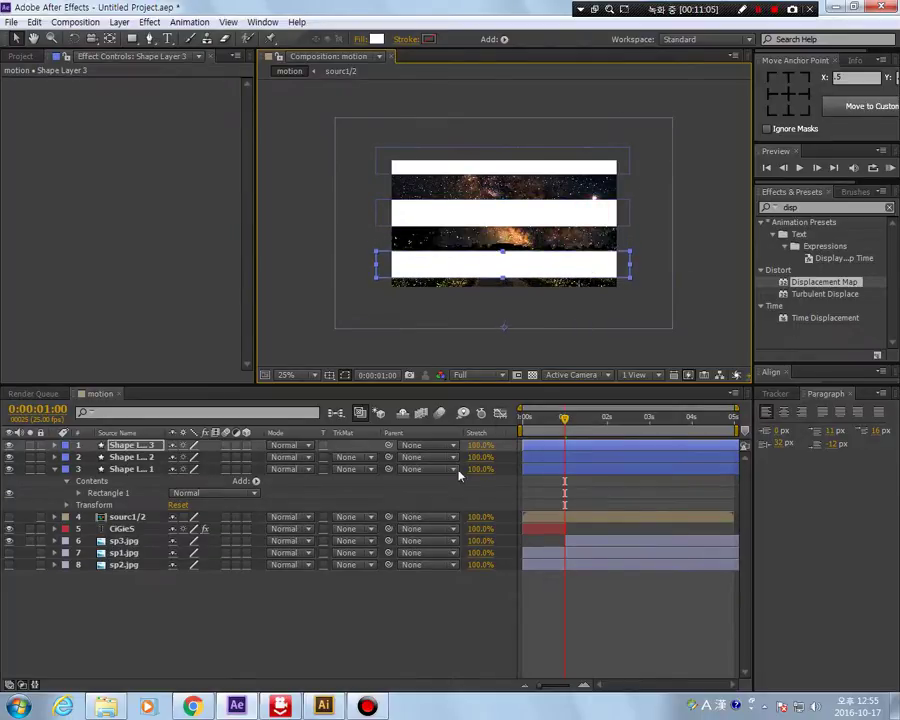
key("ctrl+d")
left_click_drag(577, 270, 577, 311)
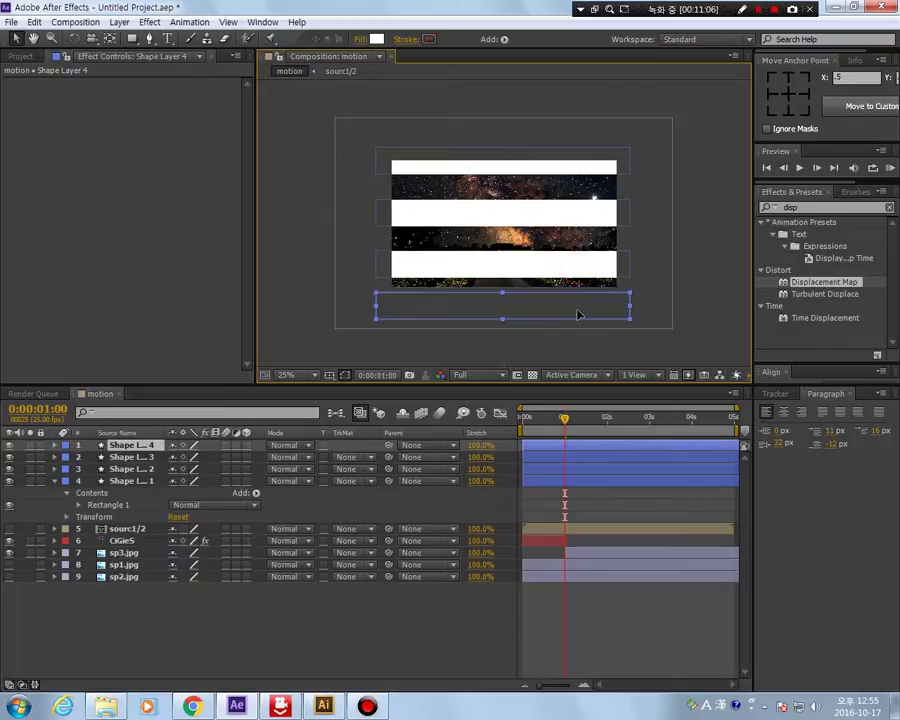
left_click(647, 137)
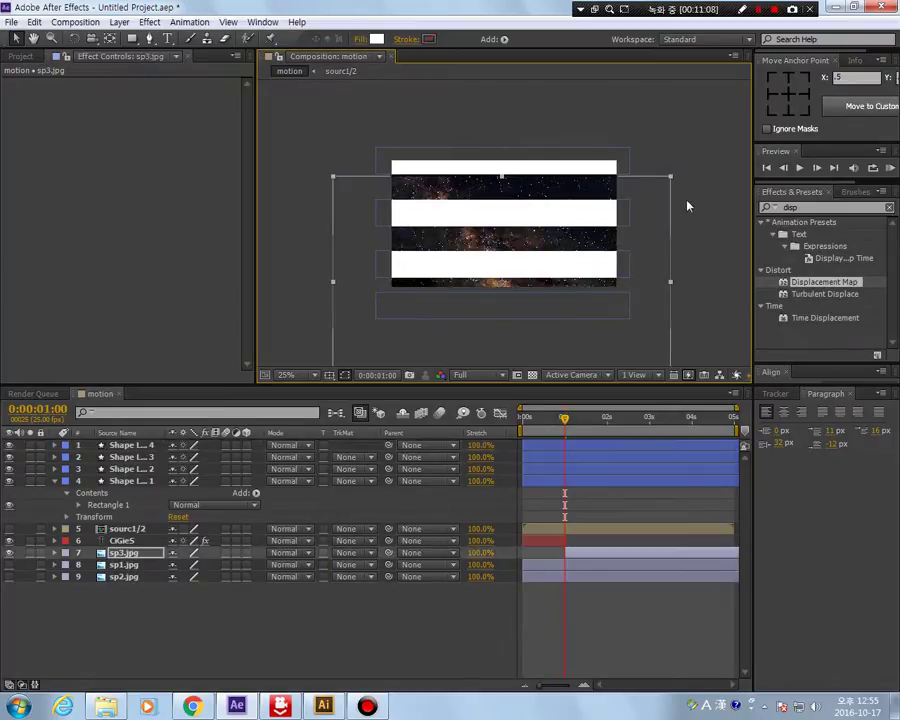
Step: Shift all four white strip layers up together so the outer strips overlap the image's upper and lower edges
left_click(131, 444)
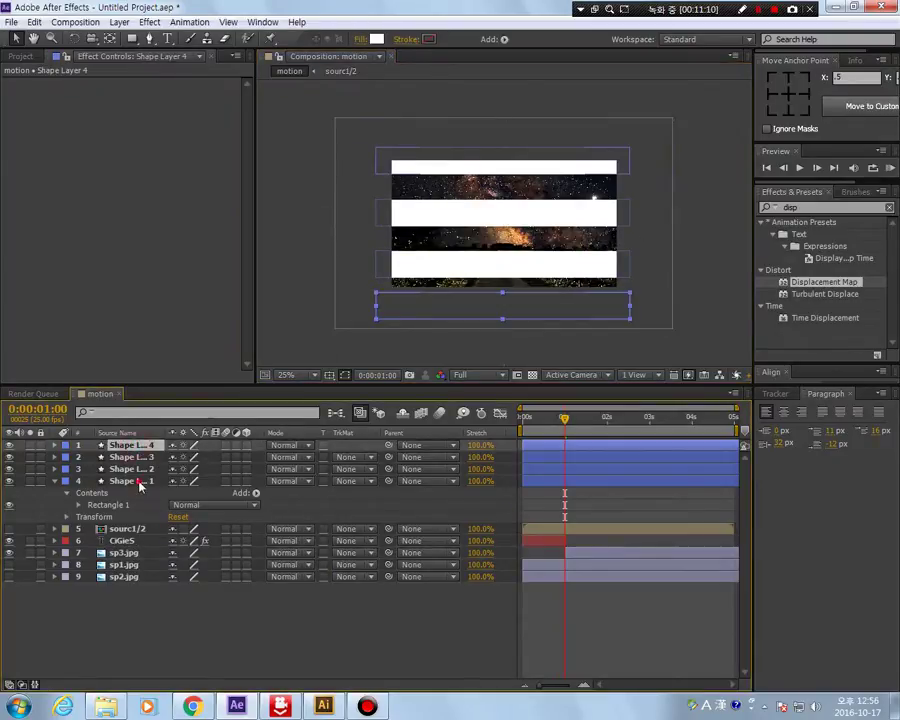
left_click(131, 481, "shift")
left_click_drag(484, 262, 487, 258)
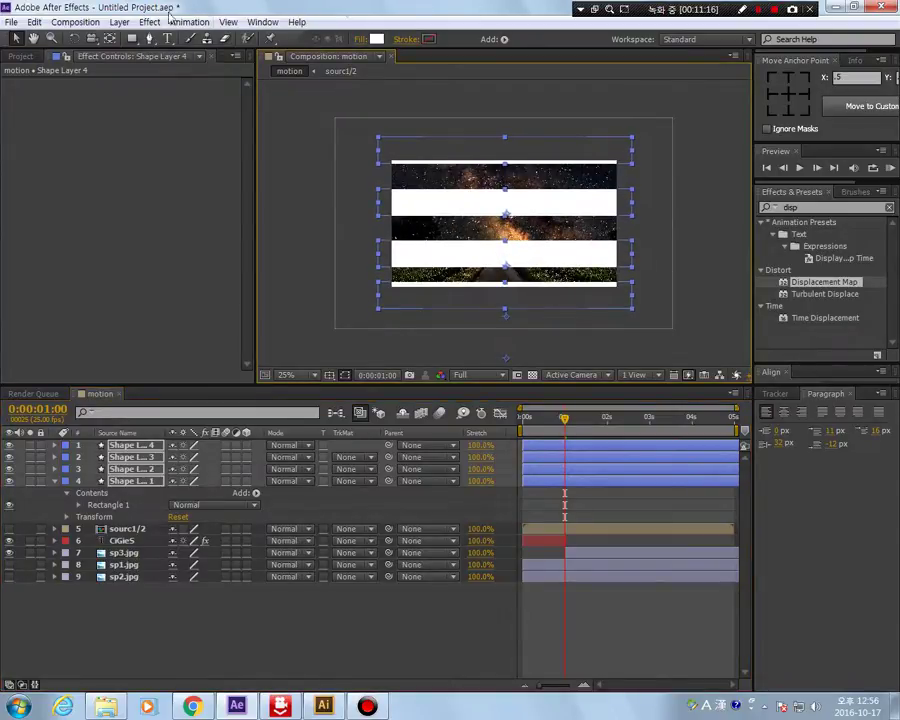
Step: Distribute the four strip layers evenly in the vertical direction using Align, and deselect them
left_click(254, 24)
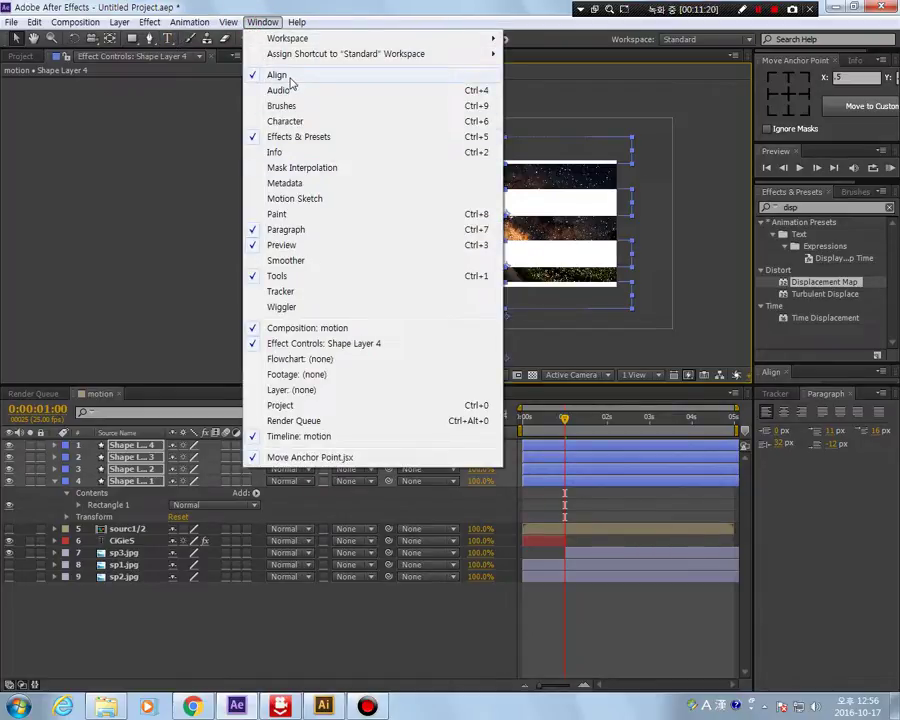
left_click(824, 376)
left_click_drag(825, 362, 823, 292)
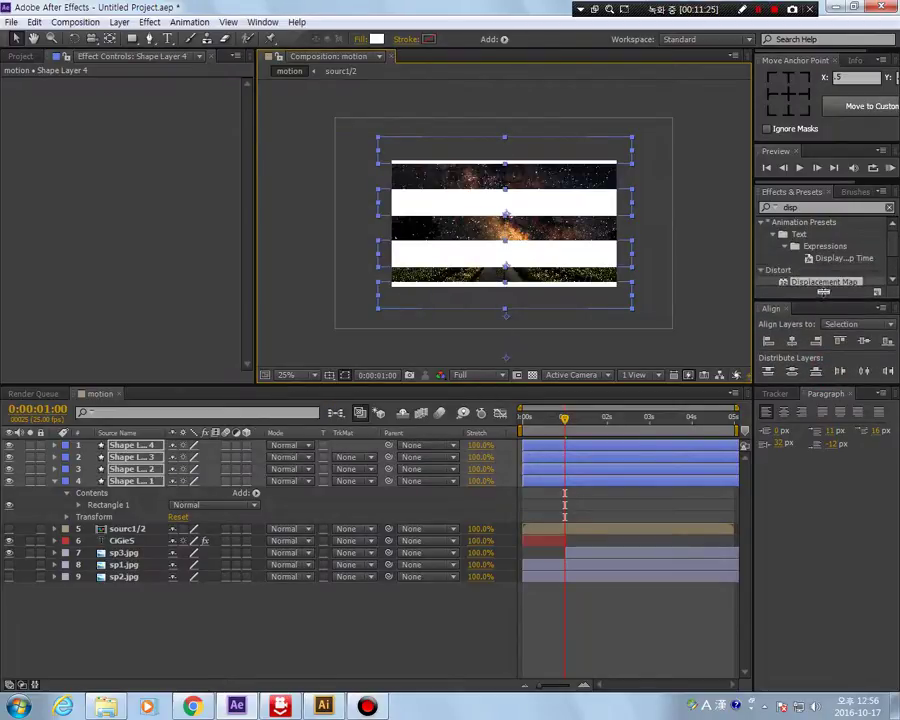
left_click(788, 373)
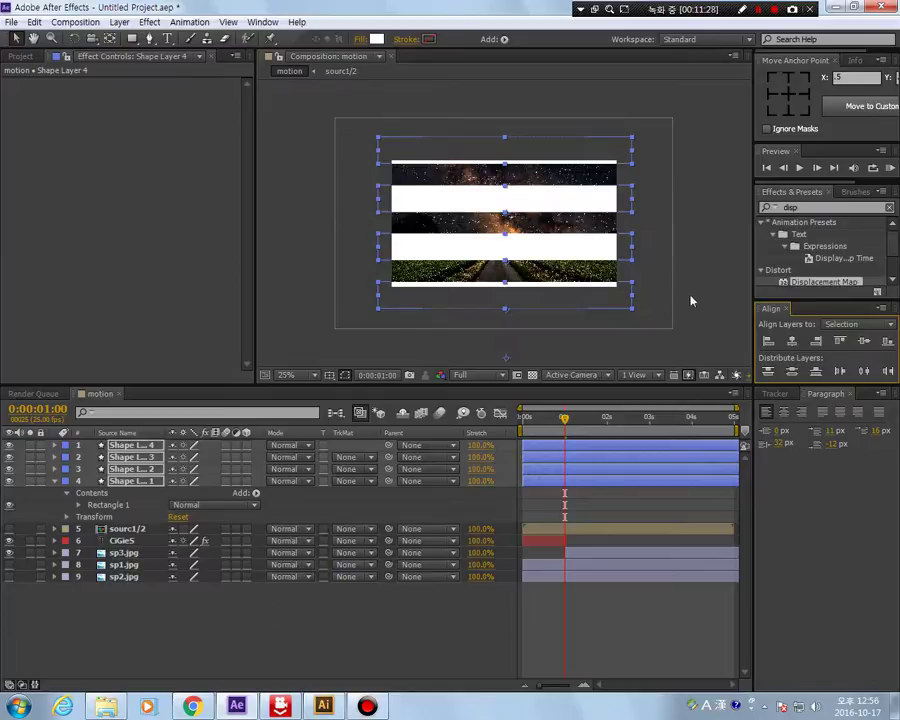
left_click(587, 267)
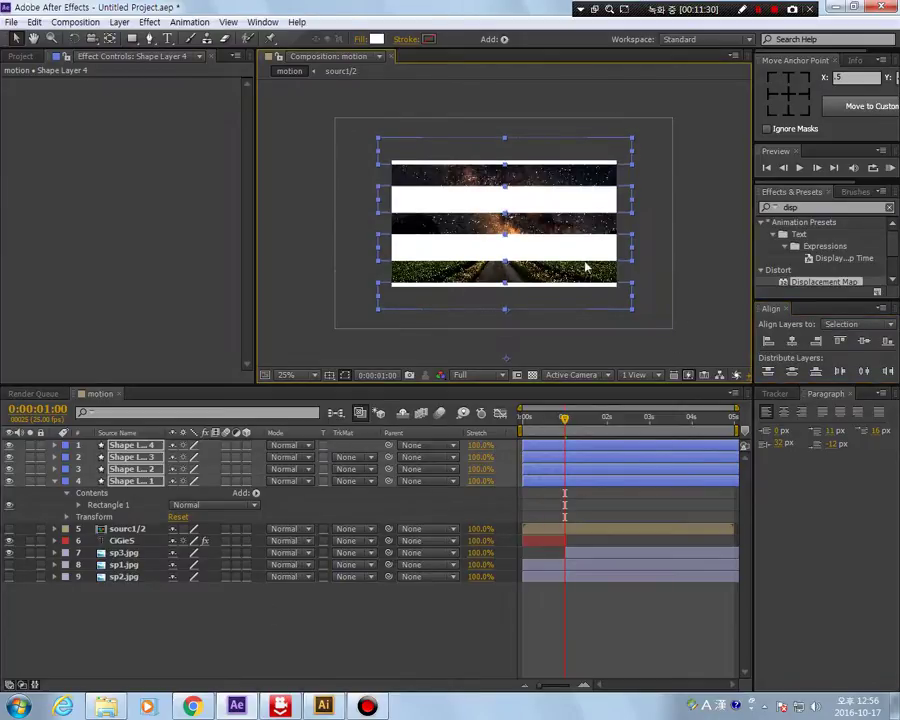
left_click(712, 282)
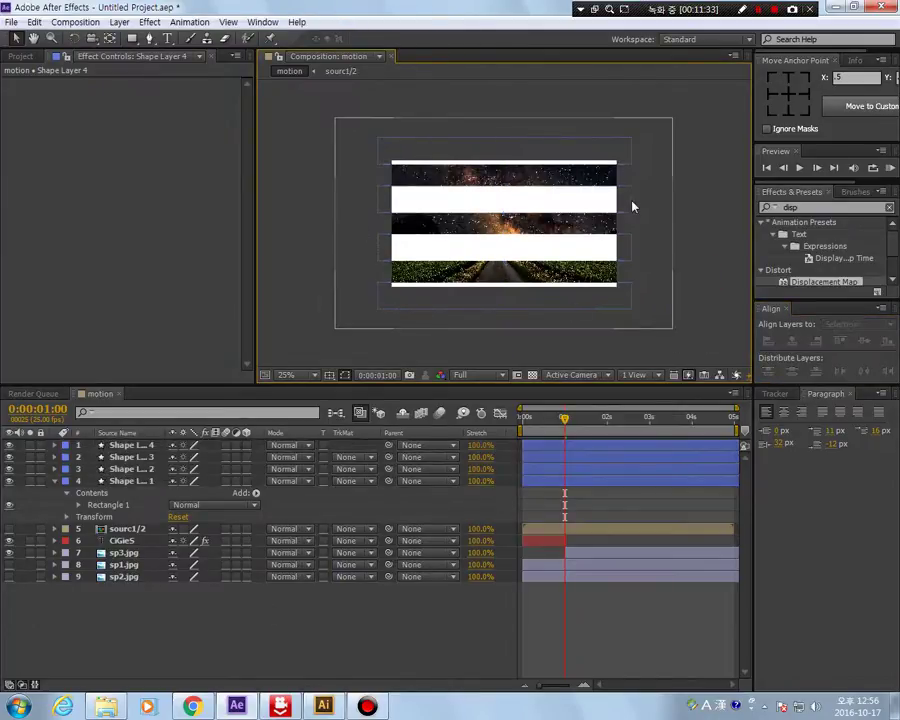
Step: Pre-compose the four shape layers into a new composition named source3.4, moving all attributes into it
left_click(128, 444)
left_click(140, 481, "shift")
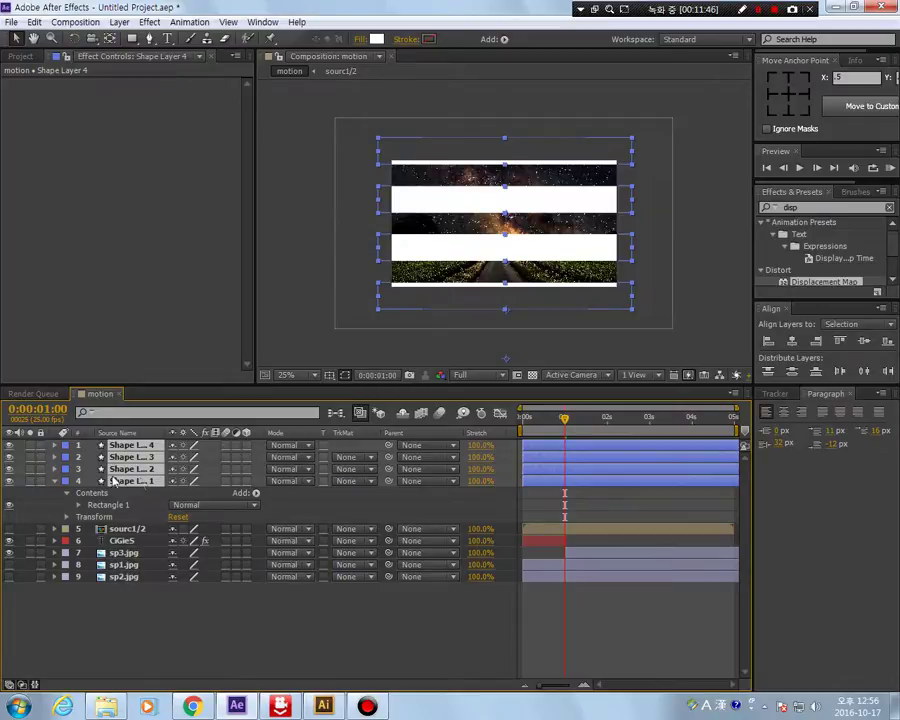
right_click(137, 484)
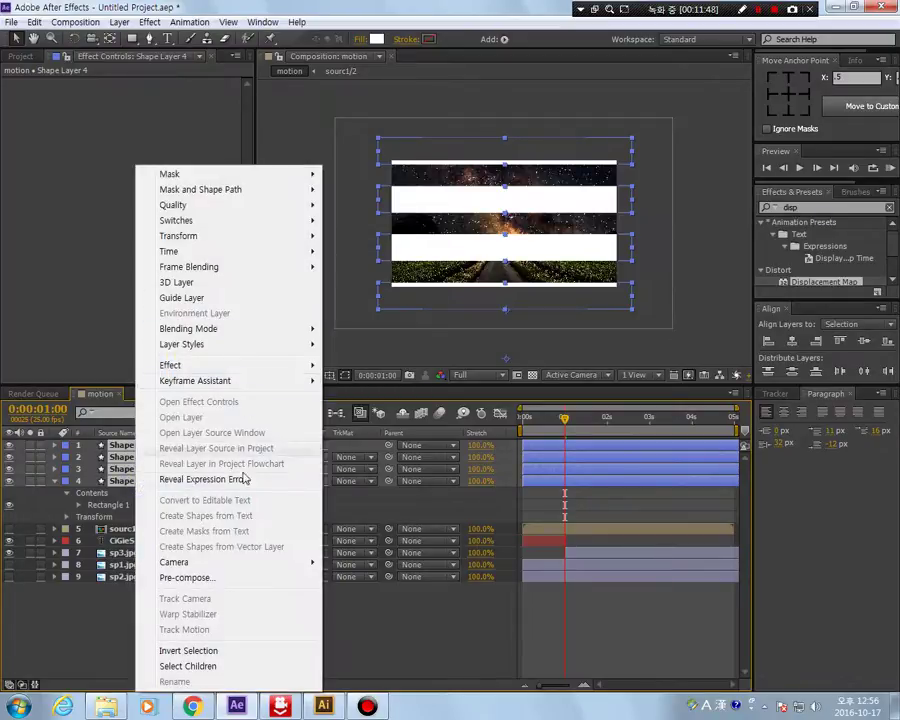
left_click(220, 580)
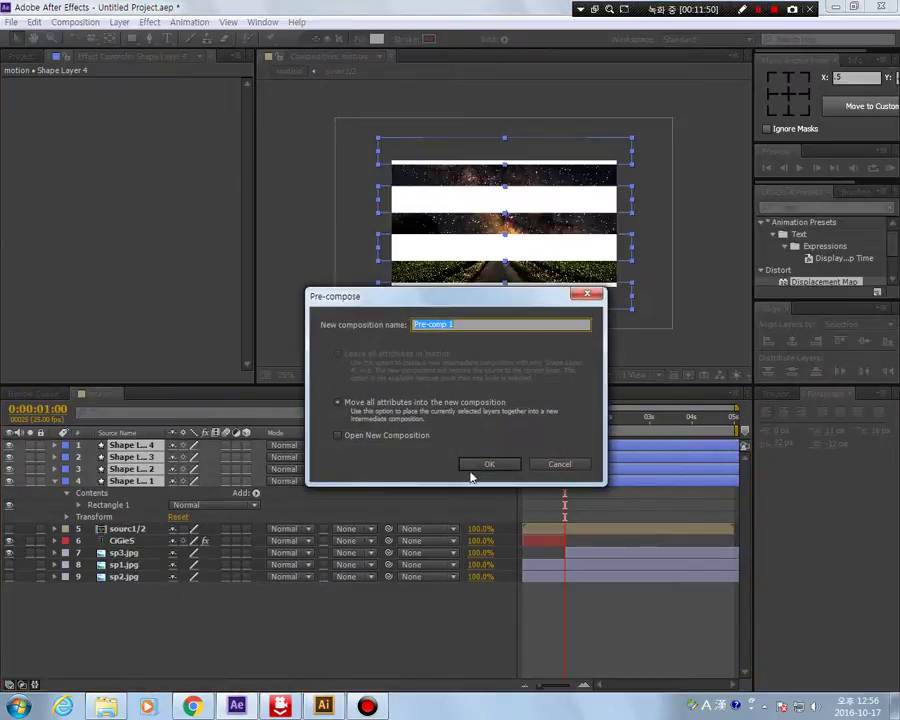
type("source3,4")
left_click(484, 462)
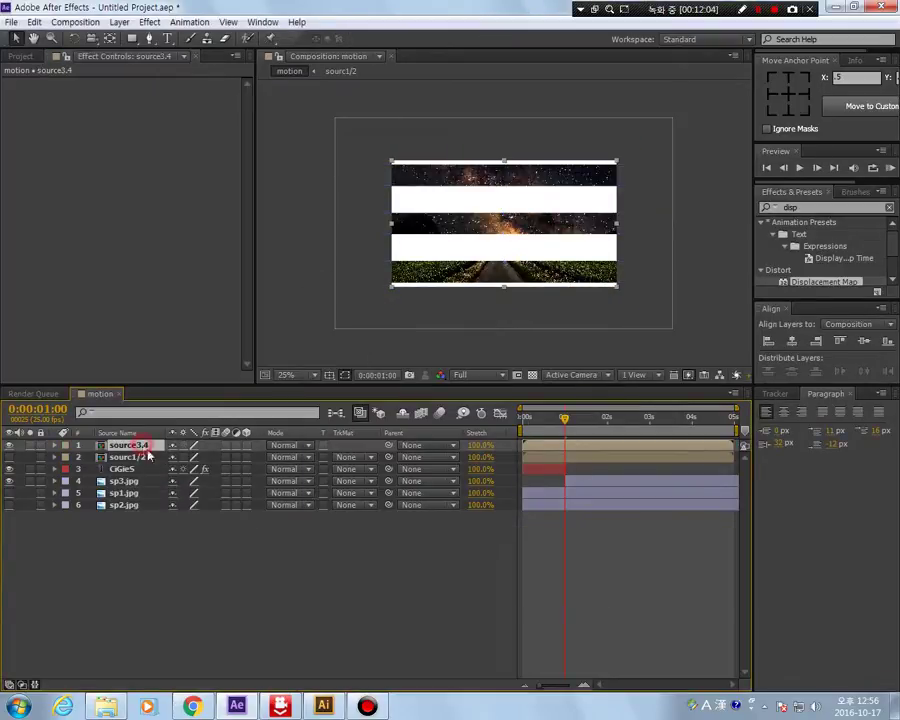
Step: Rename the strips' pre-comp layer source3/4, switch the layer list back to source names, and hide the layer
key("Return")
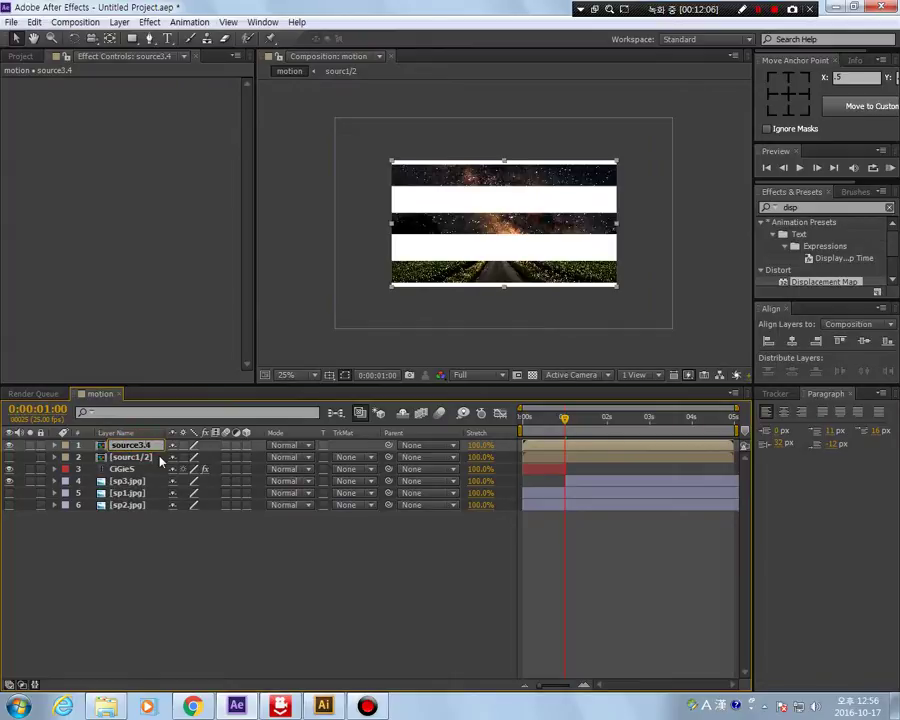
type("source3/4")
left_click(268, 583)
left_click(124, 433)
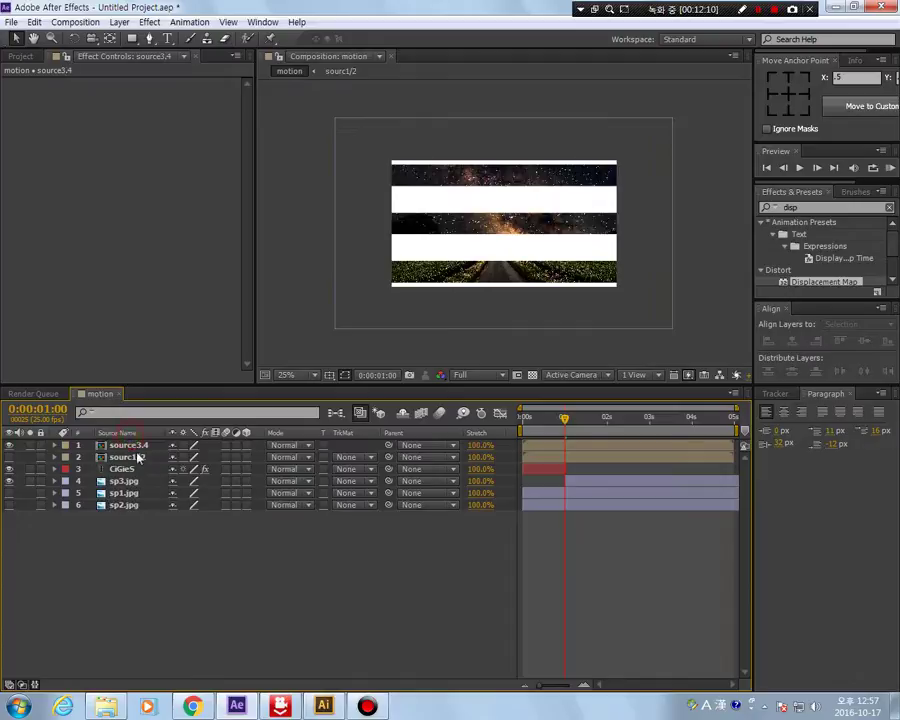
left_click(124, 446)
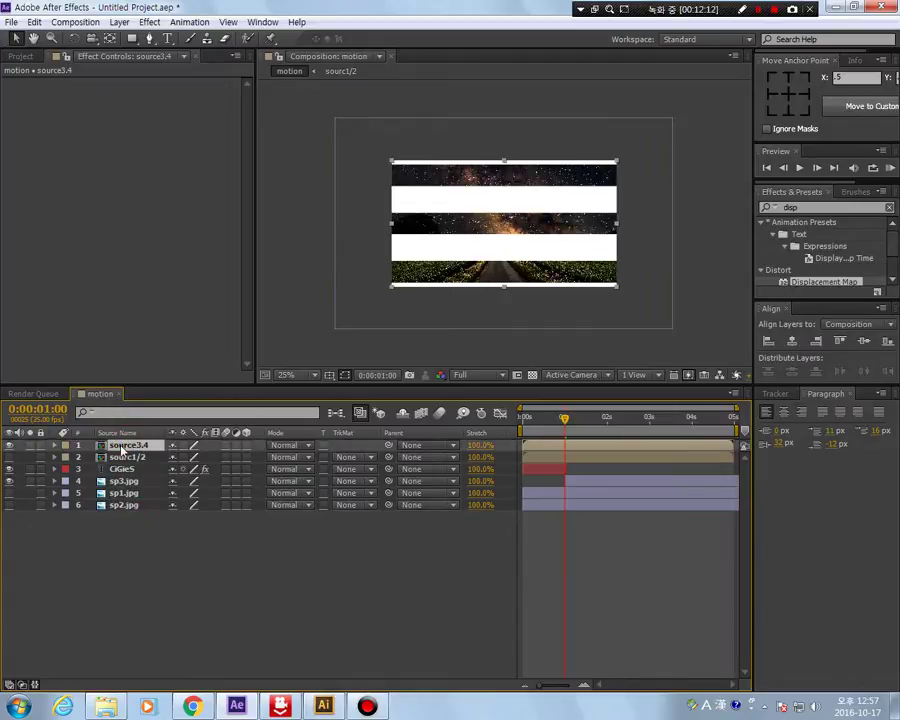
left_click(10, 447)
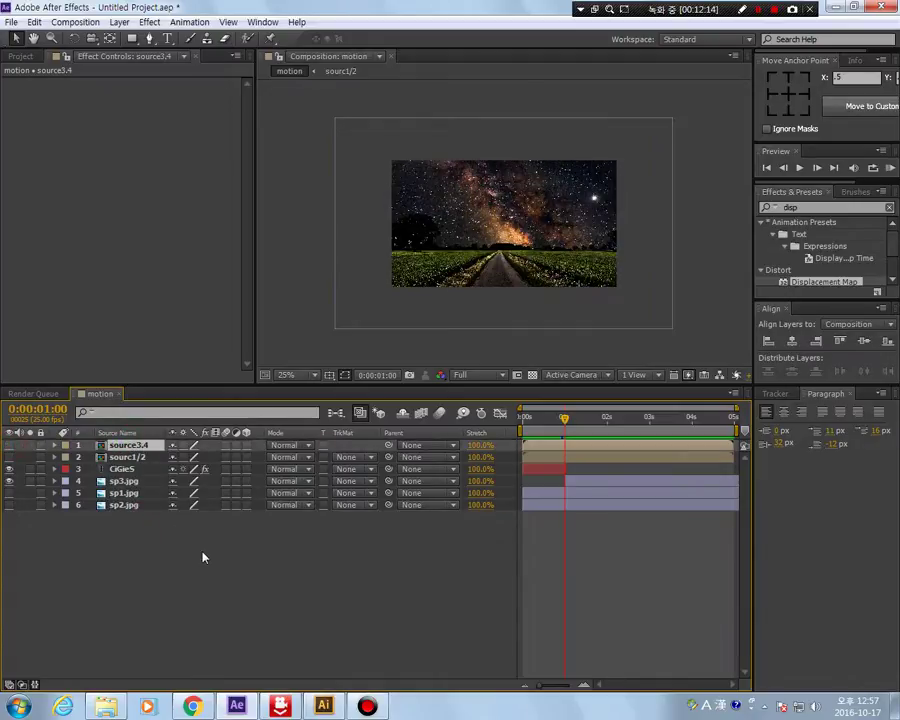
Step: Scale the sp3.jpg layer down to 69%
left_click(124, 481)
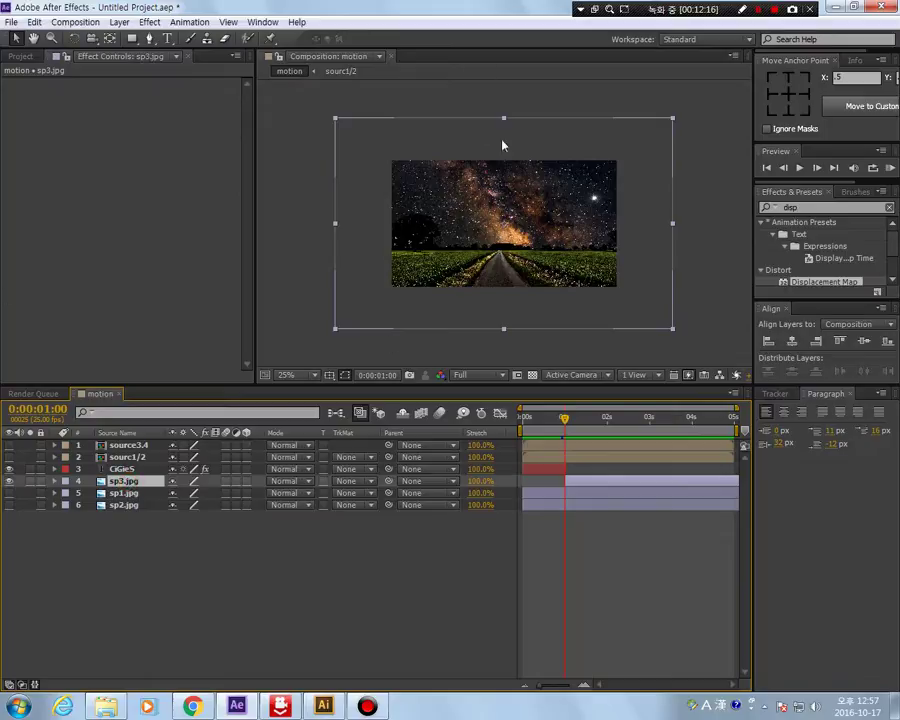
key("alt+shift+s")
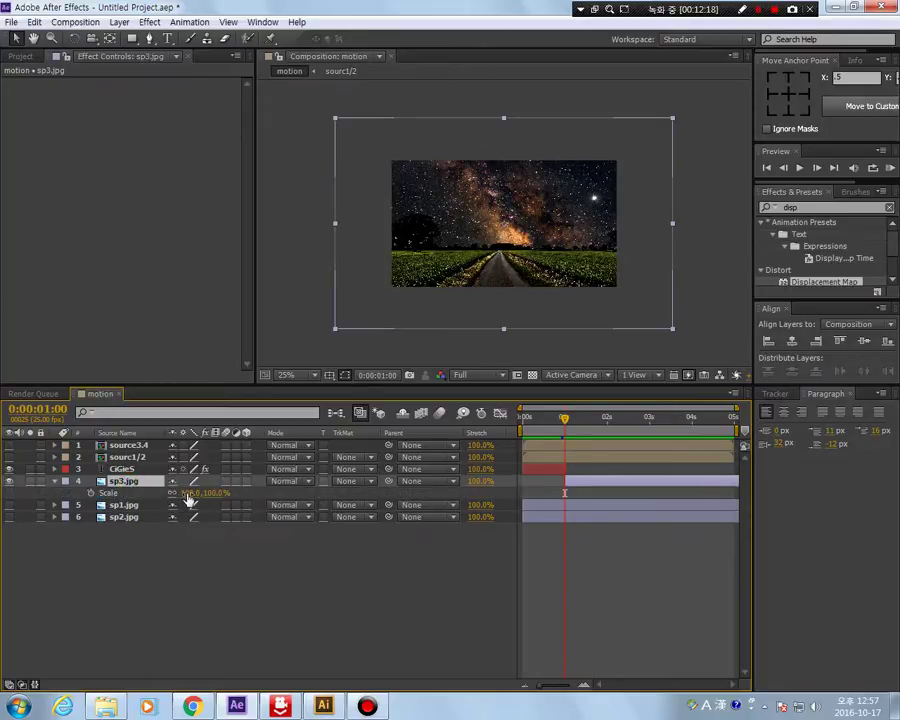
left_click_drag(186, 493, 166, 493)
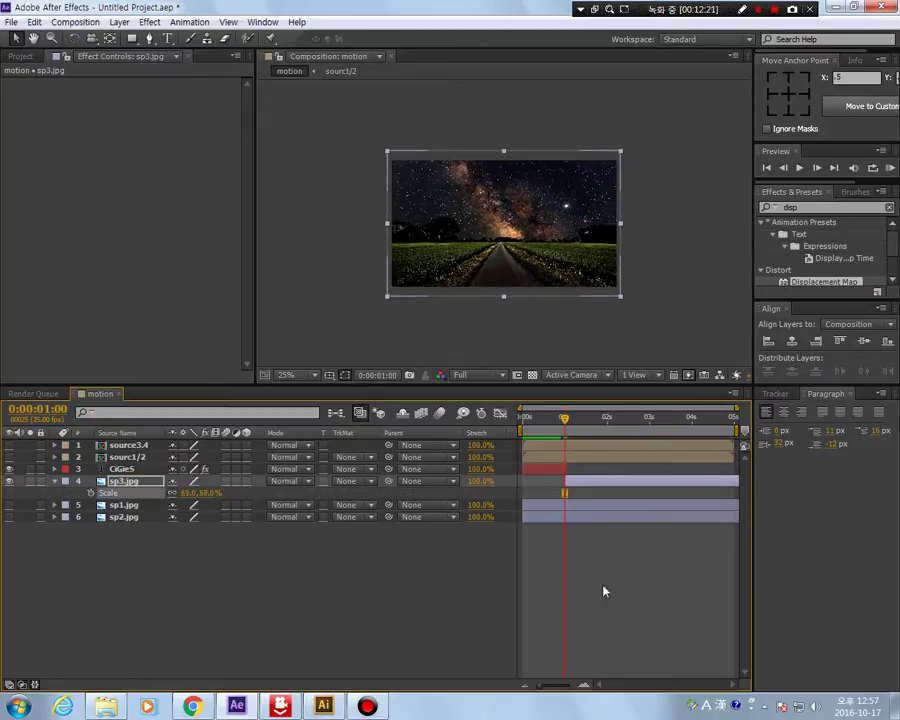
Step: Apply the Displacement Map effect to sp3.jpg and set source3/4 as its map layer
left_click(810, 257)
left_click(790, 283)
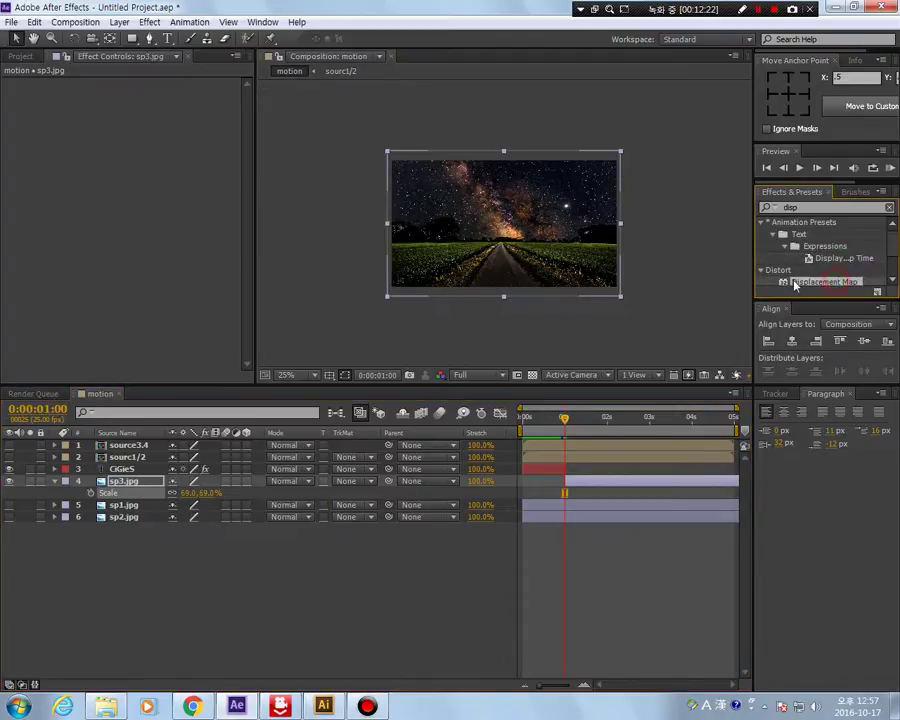
double_click(787, 284)
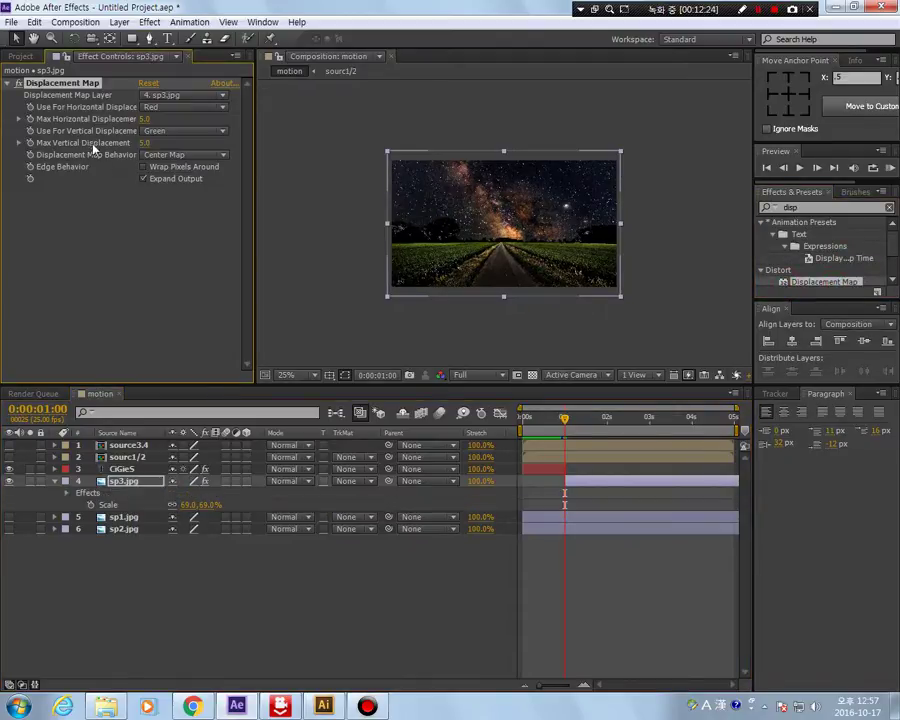
left_click(156, 95)
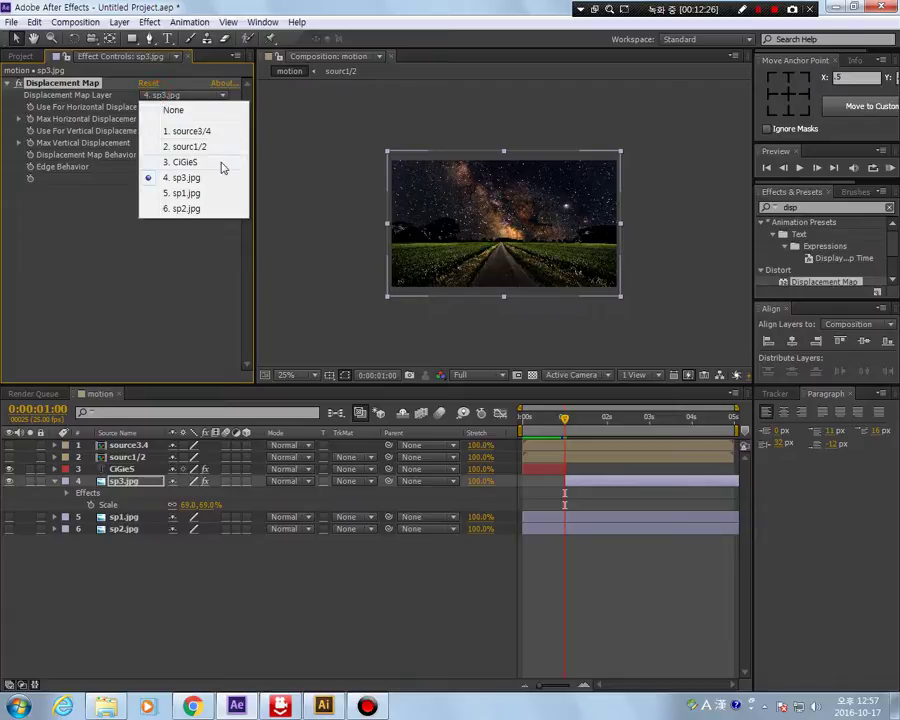
left_click(199, 136)
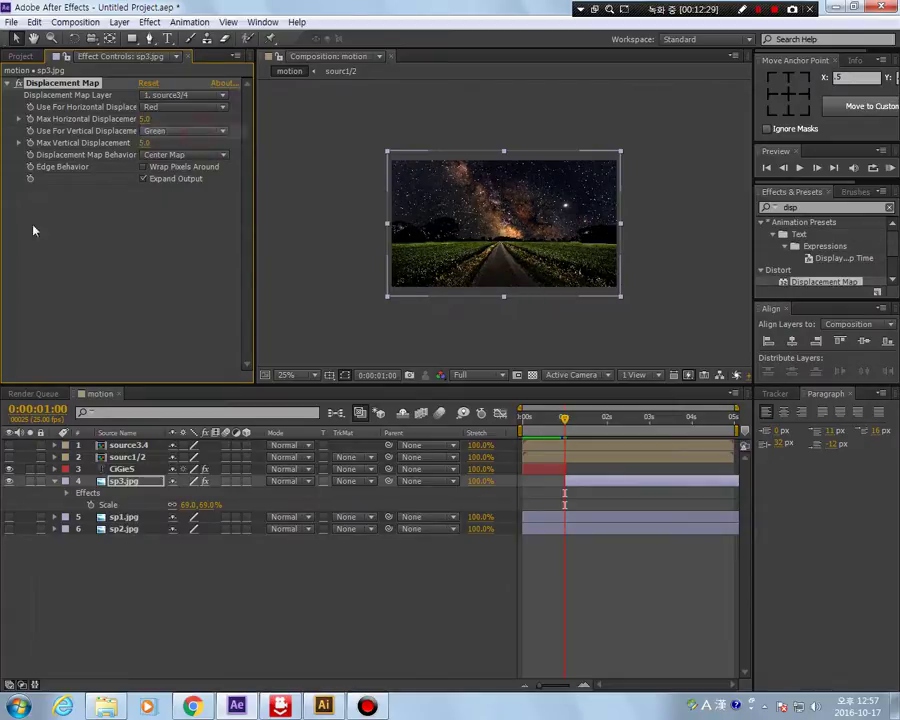
Step: Set the effect's maximum horizontal and vertical displacement to 0
left_click(145, 120)
key("Tab")
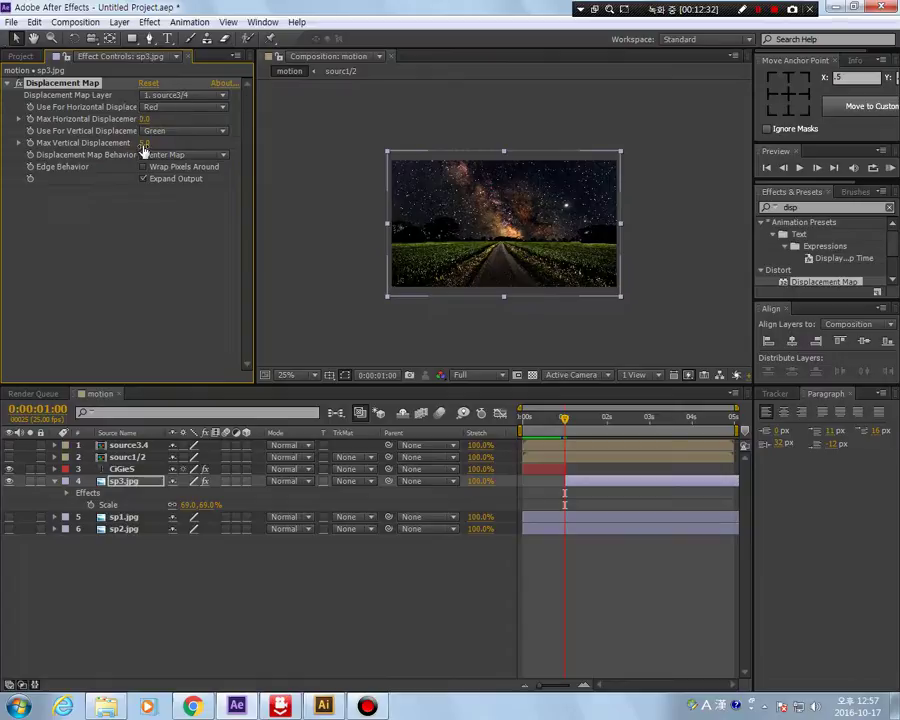
type("0")
key("Return")
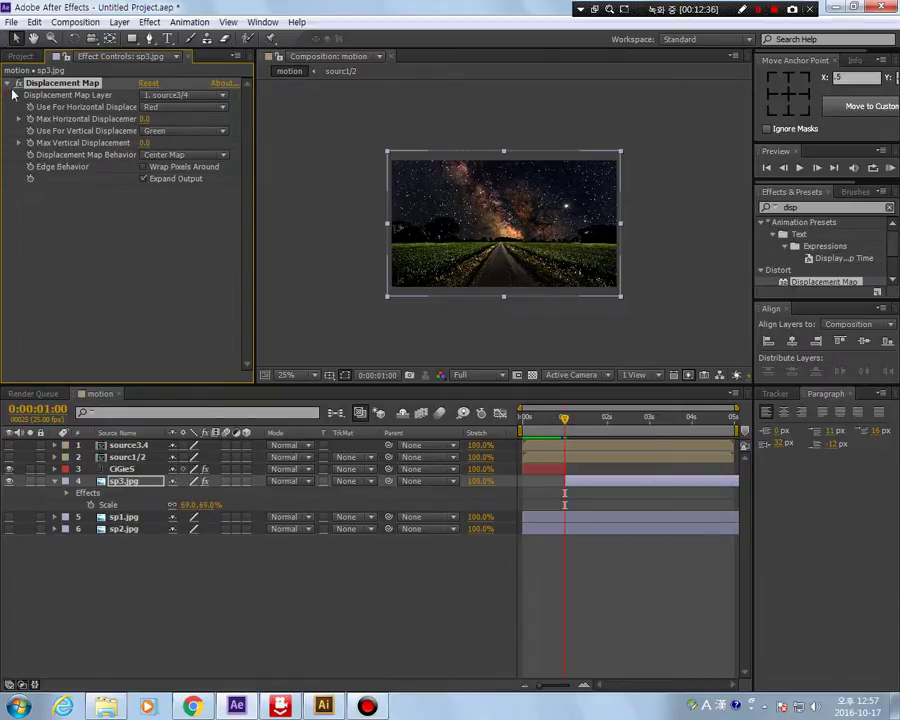
Step: Keyframe both displacement amounts at 1 second, and raise the maximum horizontal displacement to 722 at 0:00:01:12
left_click(30, 119)
left_click_drag(563, 417, 590, 438)
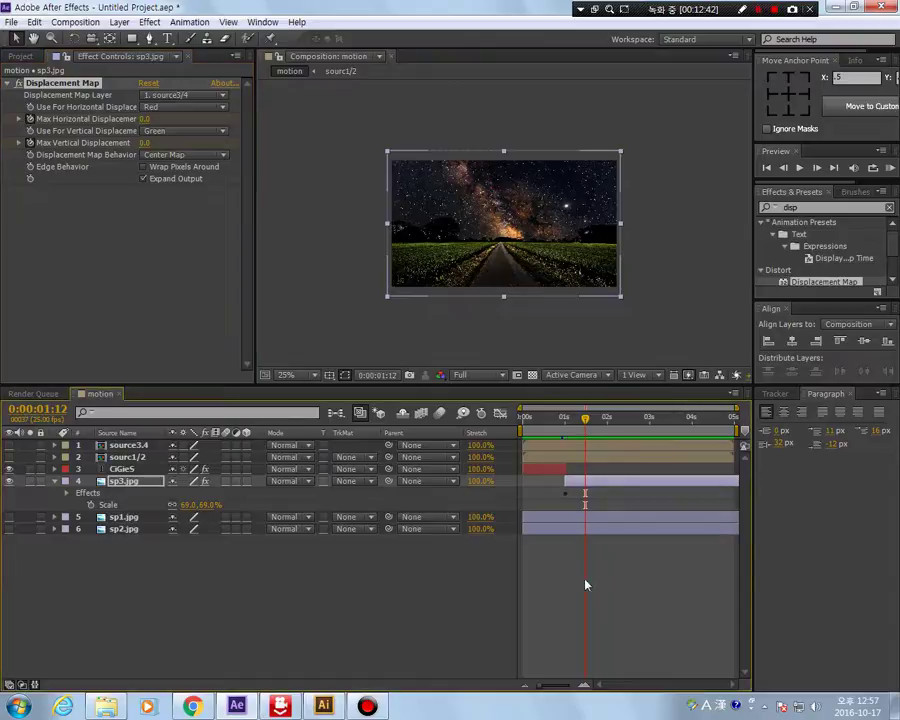
left_click_drag(155, 121, 715, 180)
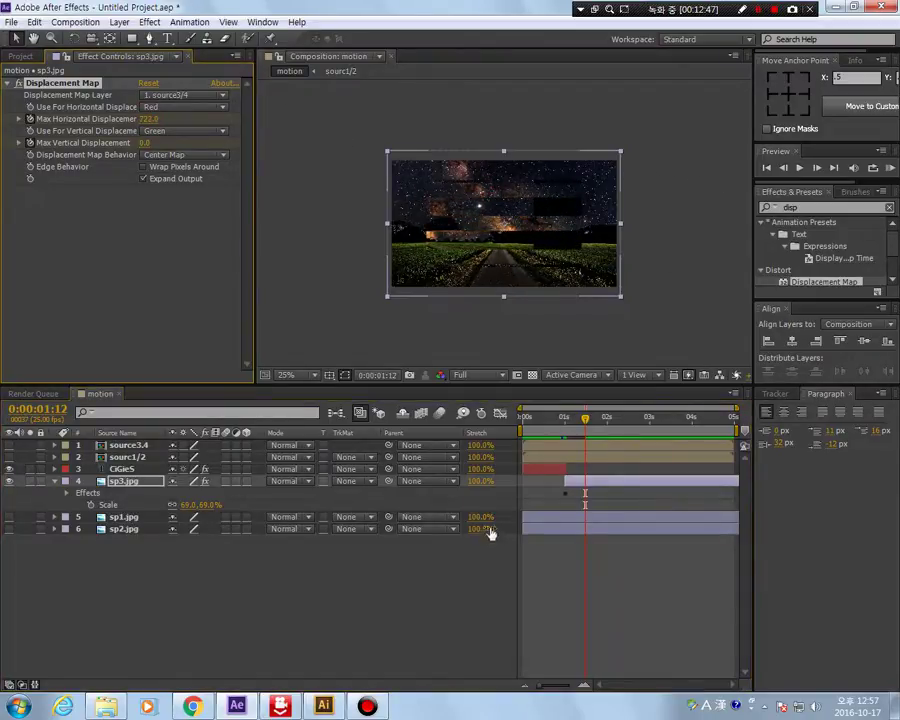
Step: Undo the displacement keyframes, the Displacement Map effect and the scaling of the sp3.jpg layer
key("ctrl+z")
key("j")
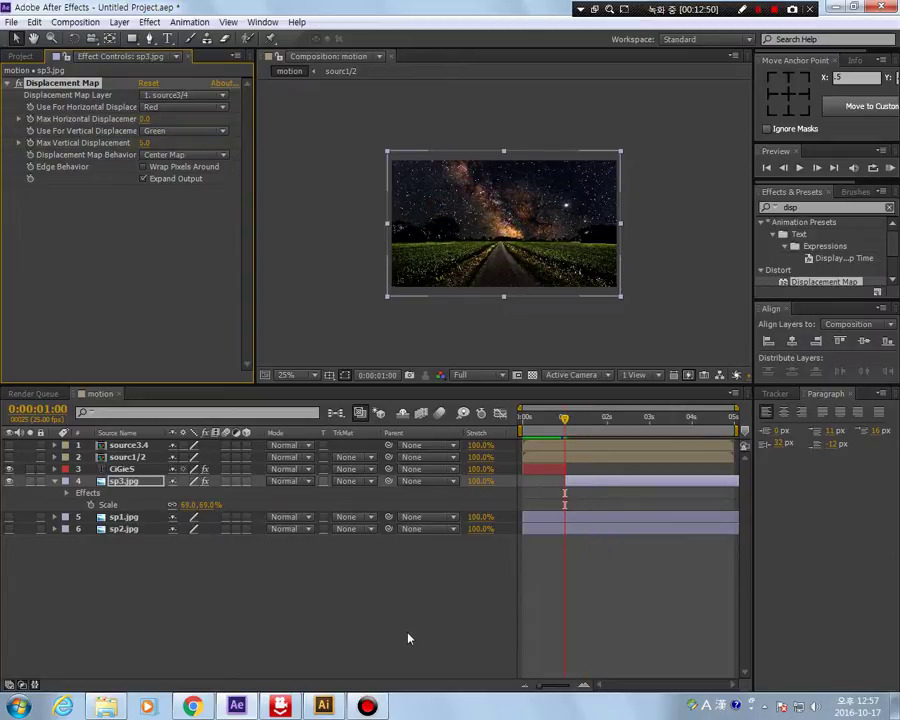
key("ctrl+z")
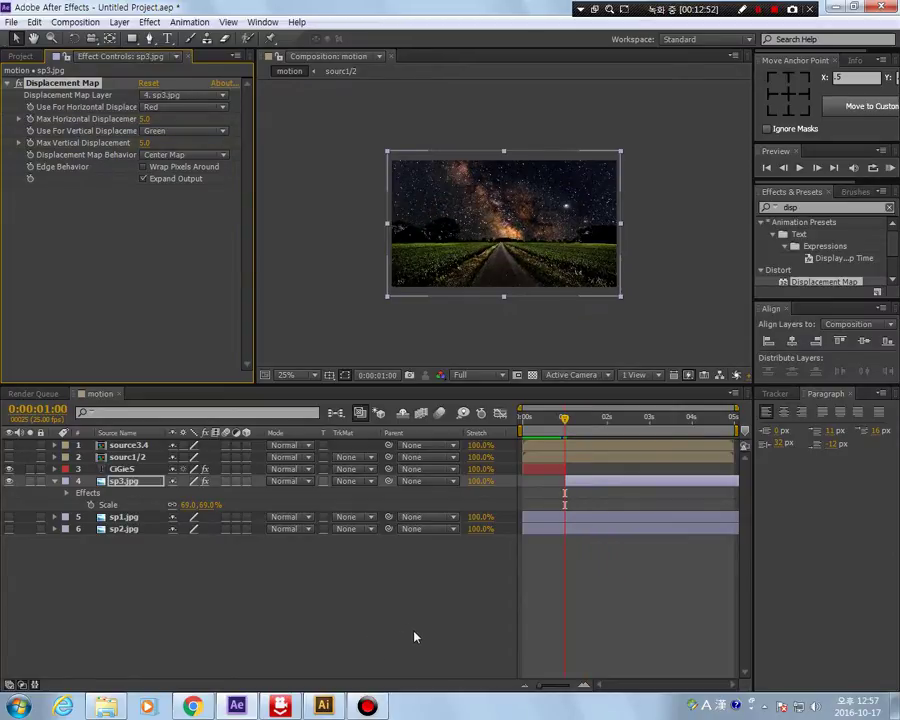
key("ctrl+z")
left_click(438, 622)
key("ctrl+z")
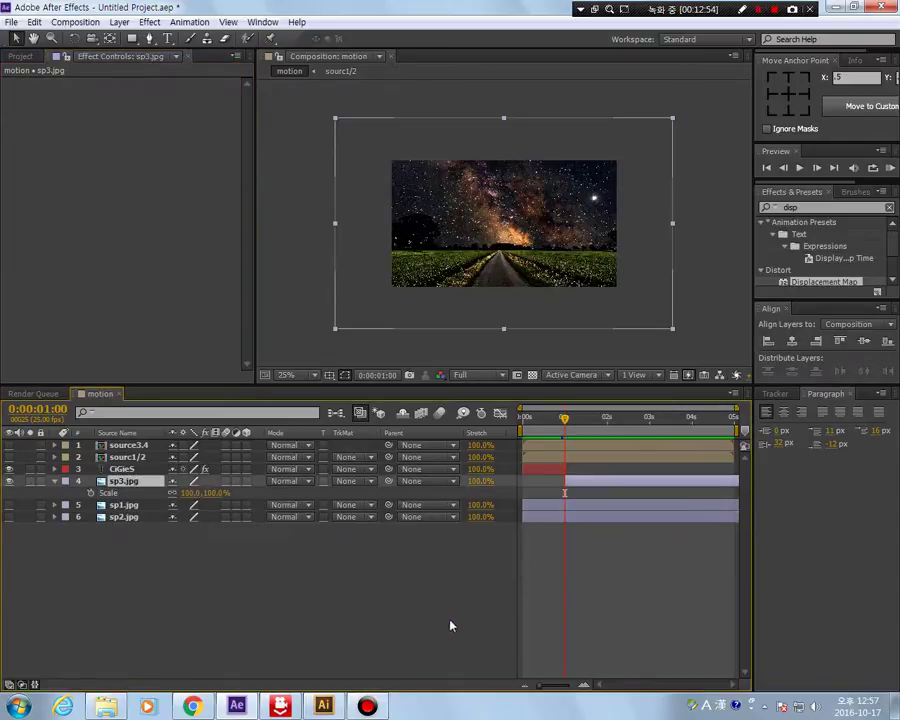
Step: Add a Displacement Map effect to the full-size sp3.jpg layer, using source3/4 as the displacement map layer
left_click(126, 444)
left_click(122, 481)
left_click(124, 444)
left_click(133, 482)
left_click(812, 283)
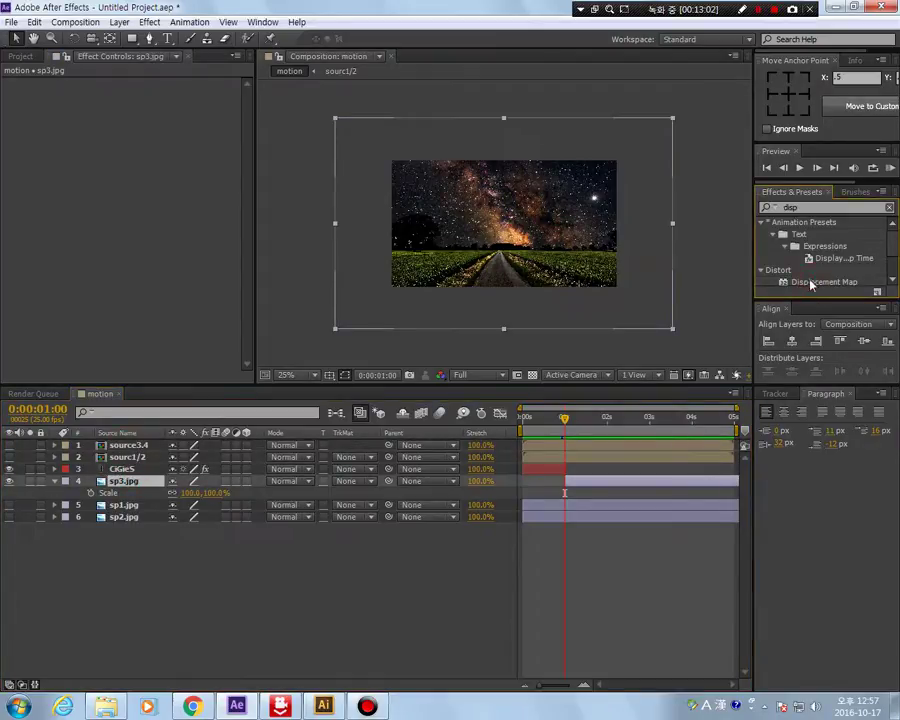
double_click(812, 283)
left_click(205, 94)
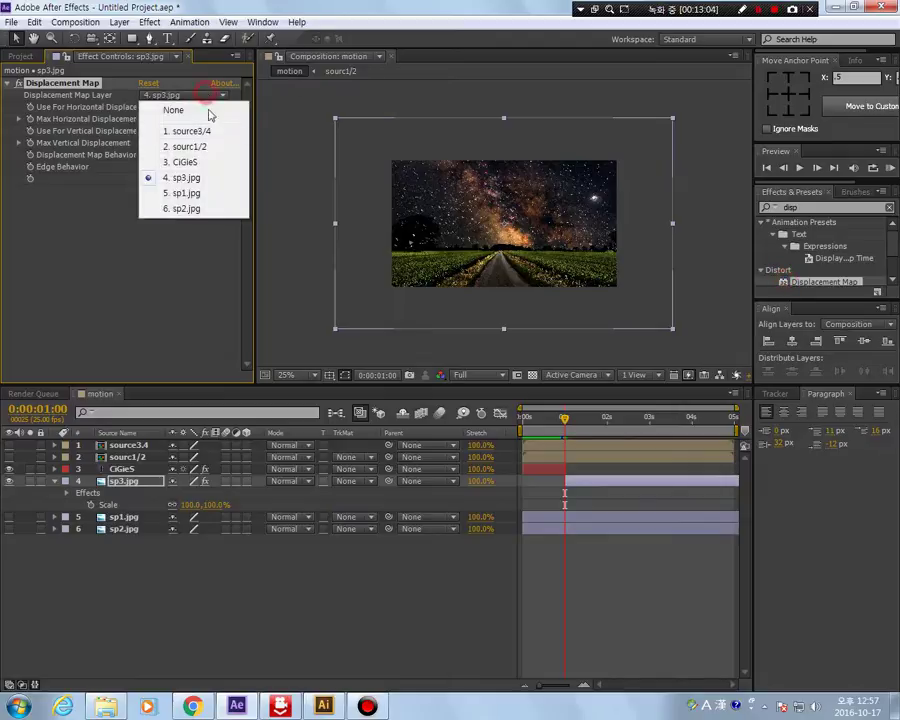
left_click(190, 131)
Step: Set sp3.jpg's Max Horizontal Displacement and Max Vertical Displacement to 0
left_click(148, 118)
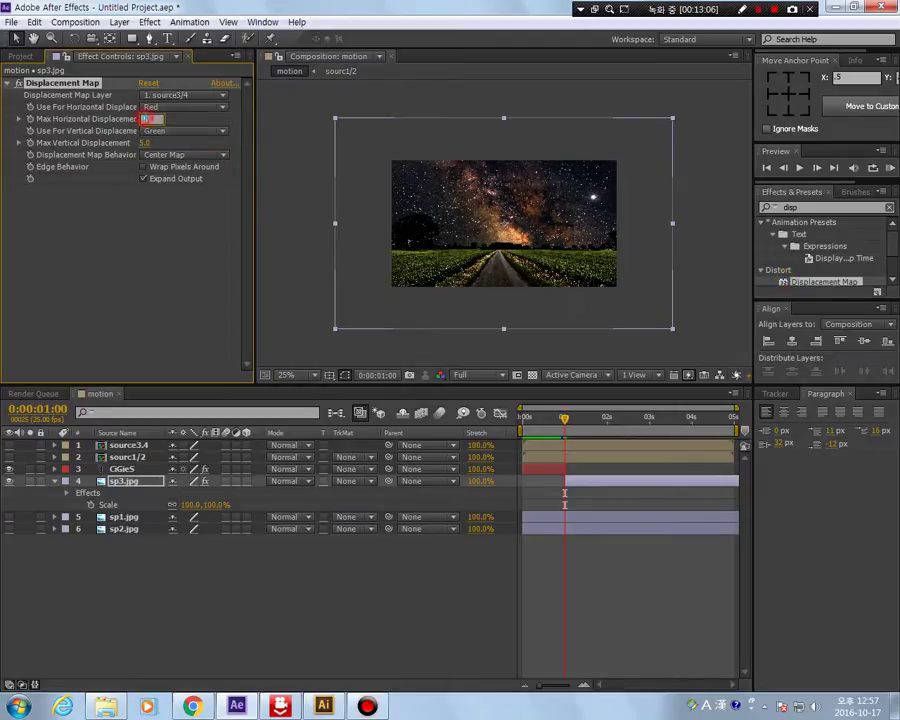
type("0")
left_click(145, 142)
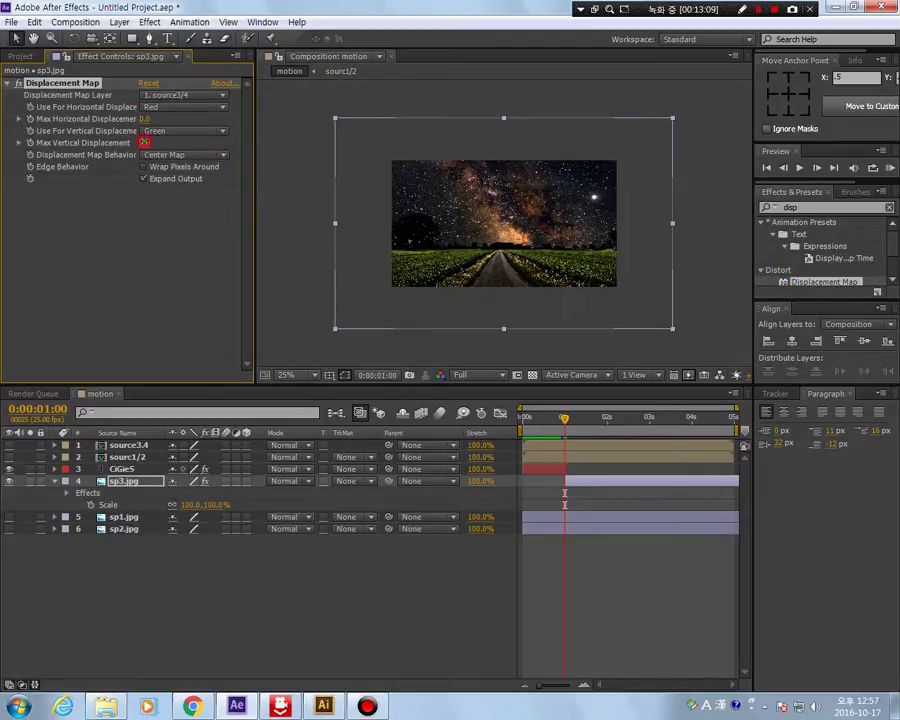
type("0")
key("Return")
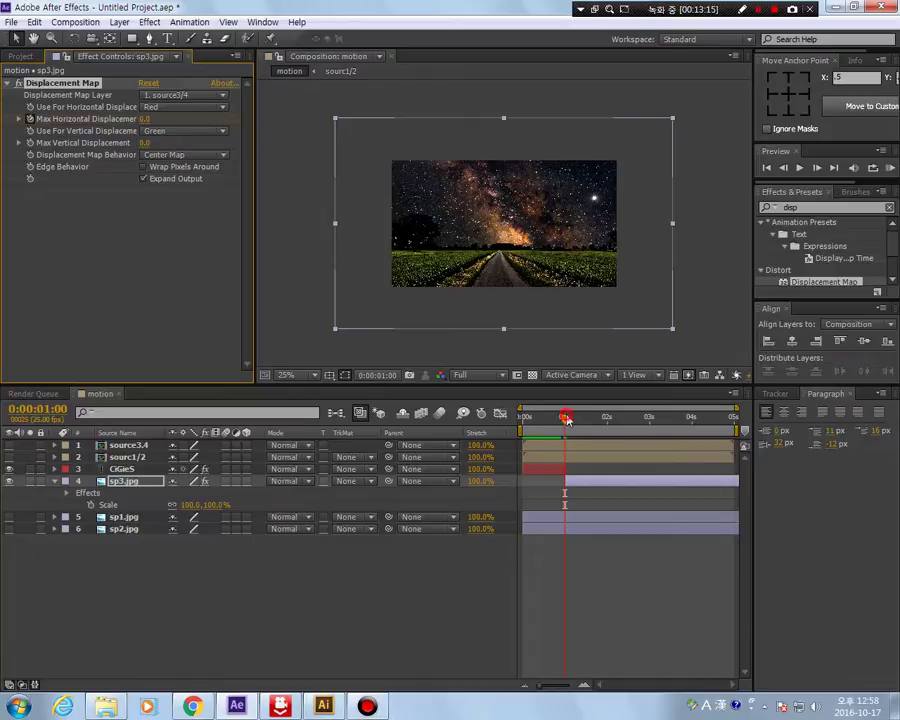
Step: Keyframe sp3.jpg's Max Horizontal Displacement from 1 second, raising it to about 826 at 0:00:01:13
left_click_drag(566, 419, 590, 424)
left_click_drag(150, 118, 240, 104)
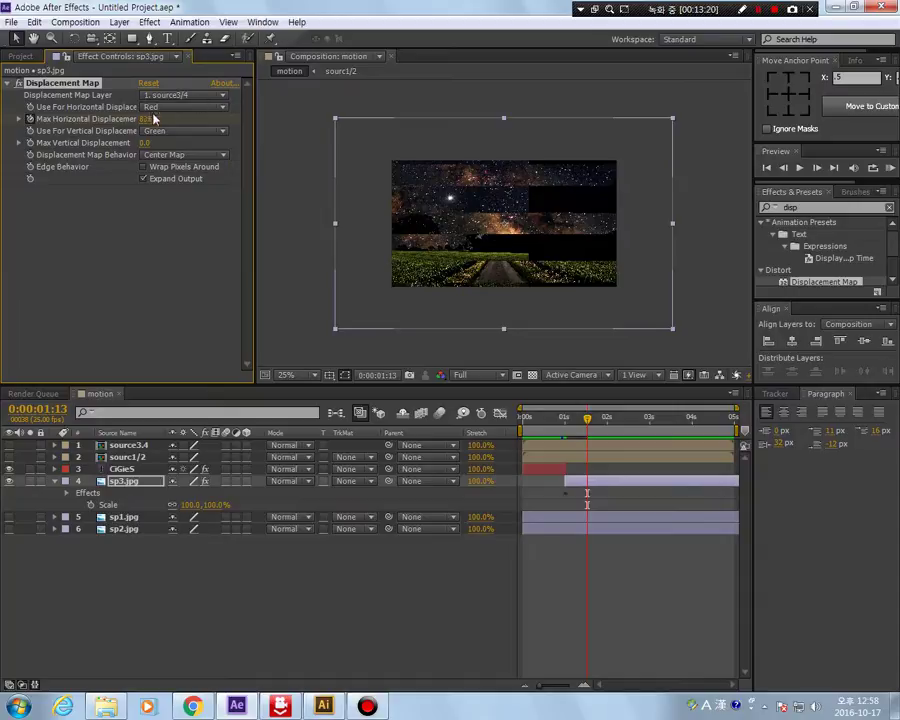
Step: Raise sp3.jpg's Max Horizontal Displacement to 1625 at 0:00:01:13, so its strips slide fully out of the frame
left_click_drag(148, 119, 535, 175)
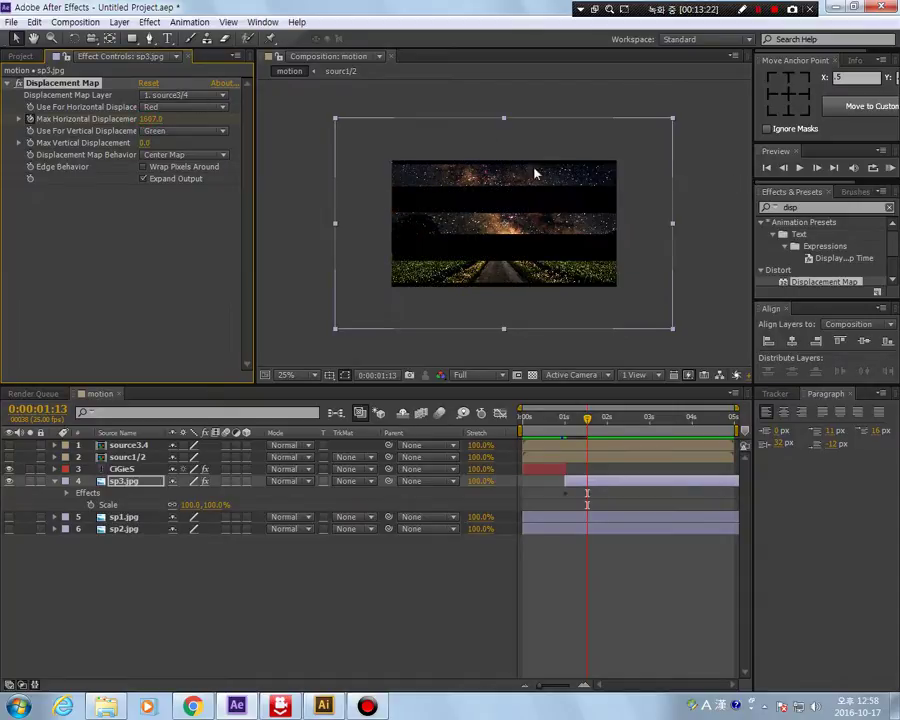
left_click(148, 119)
left_click_drag(160, 119, 634, 301)
left_click(124, 481)
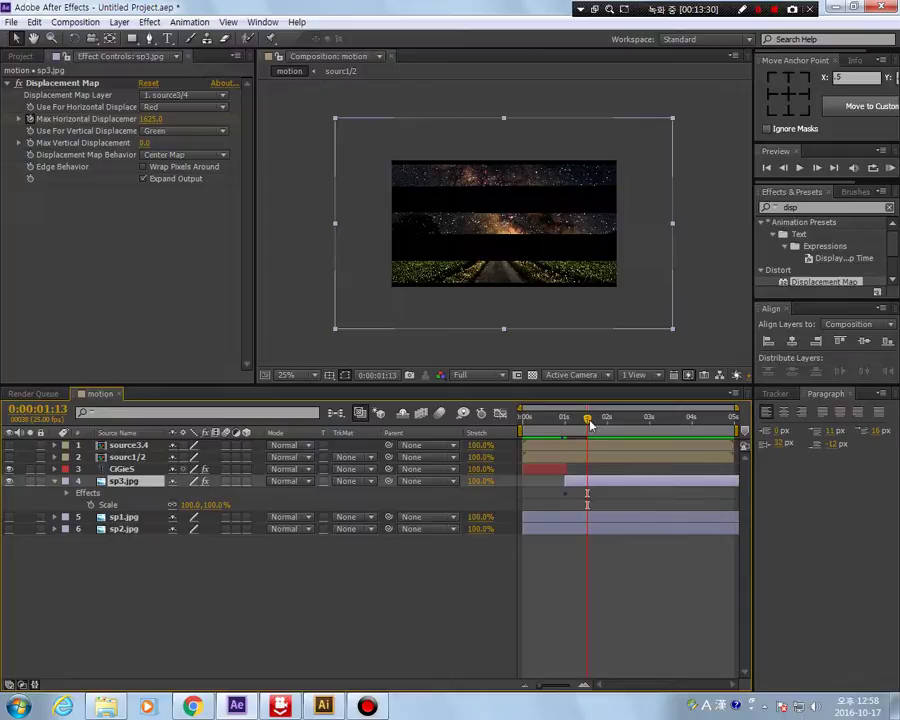
Step: Reverse sp3.jpg's Max Horizontal Displacement keyframes so the value runs from 1625 at 0:00:01:01 to 0 at 0:00:01:13
mouse_move(590, 424)
left_mouse_down()
mouse_move(534, 427)
mouse_move(591, 432)
left_mouse_up()
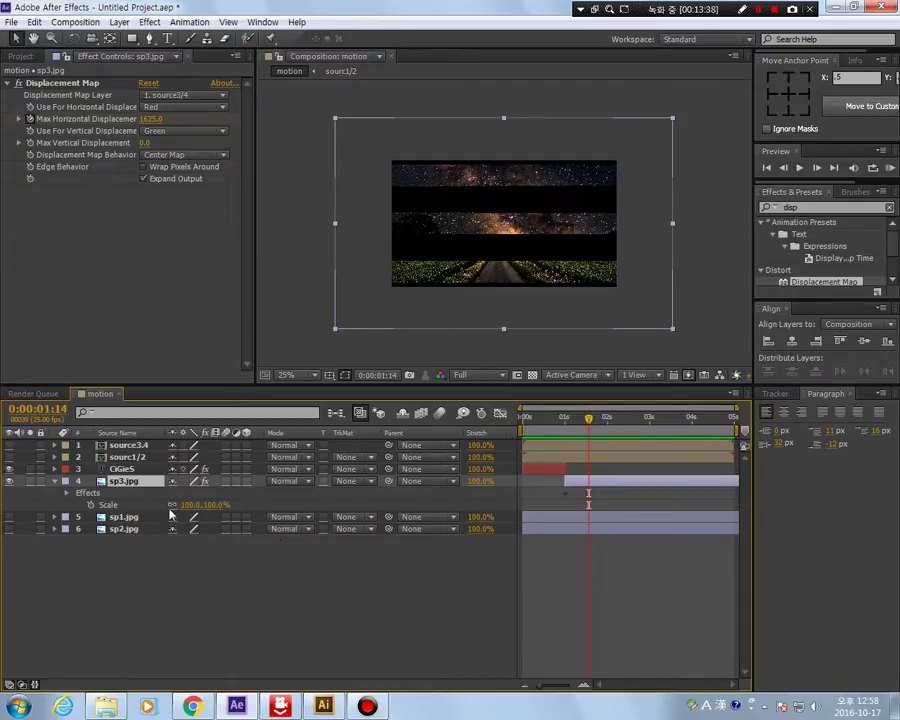
key("e")
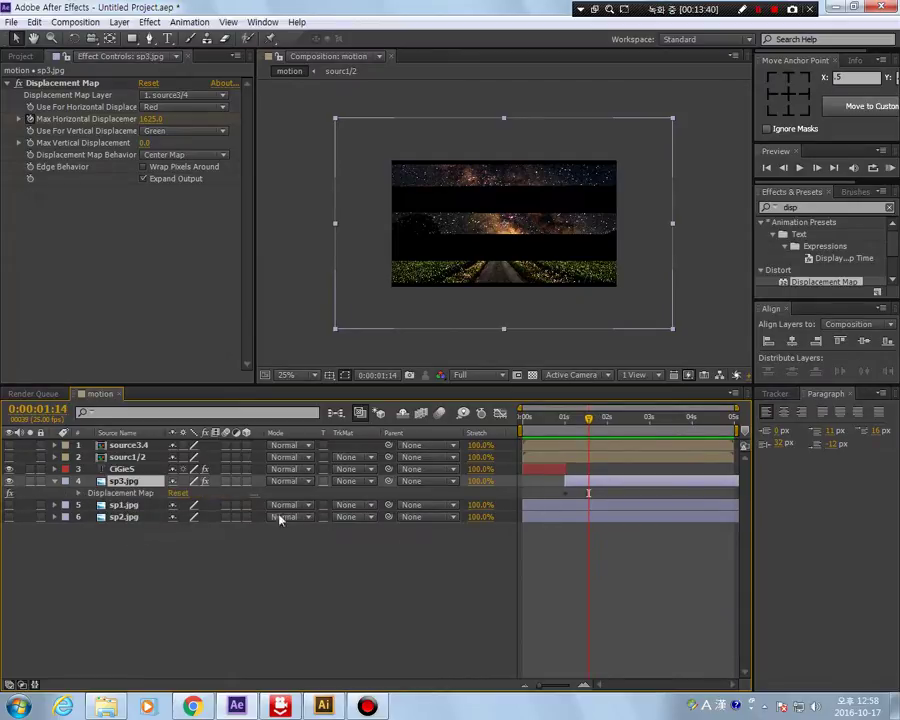
left_click(79, 493)
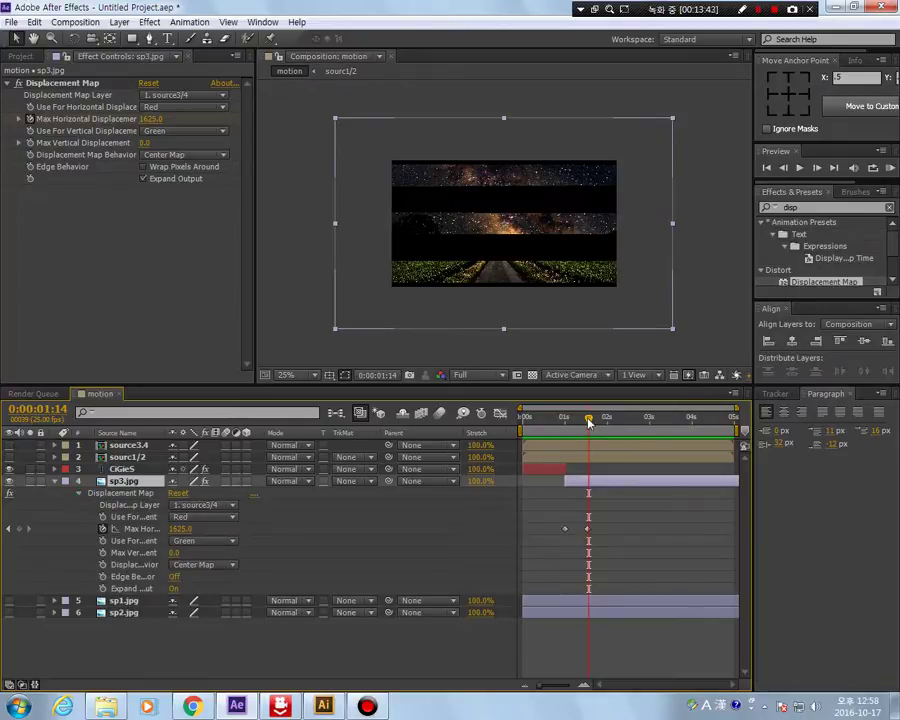
left_click_drag(588, 421, 587, 421)
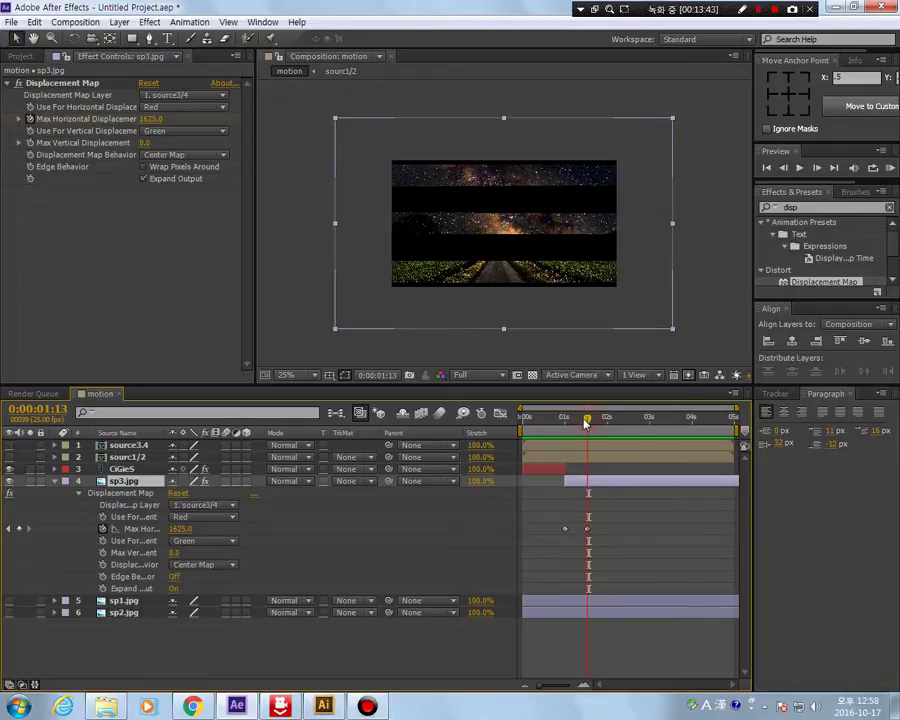
mouse_move(587, 529)
left_mouse_down()
mouse_move(605, 529)
mouse_move(588, 530)
left_mouse_up()
left_click(567, 529)
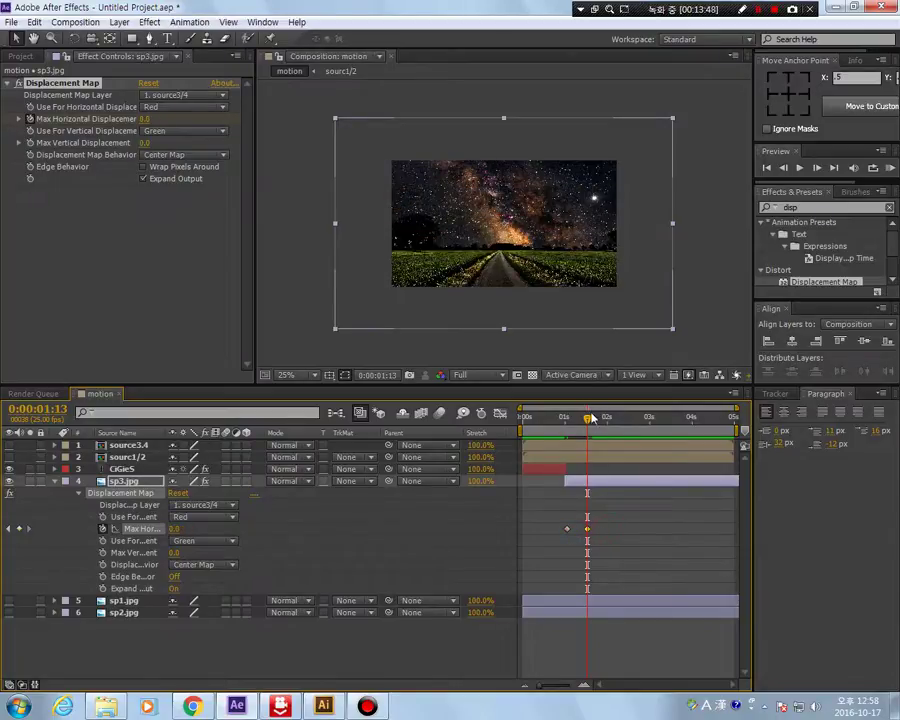
left_click_drag(592, 418, 574, 440)
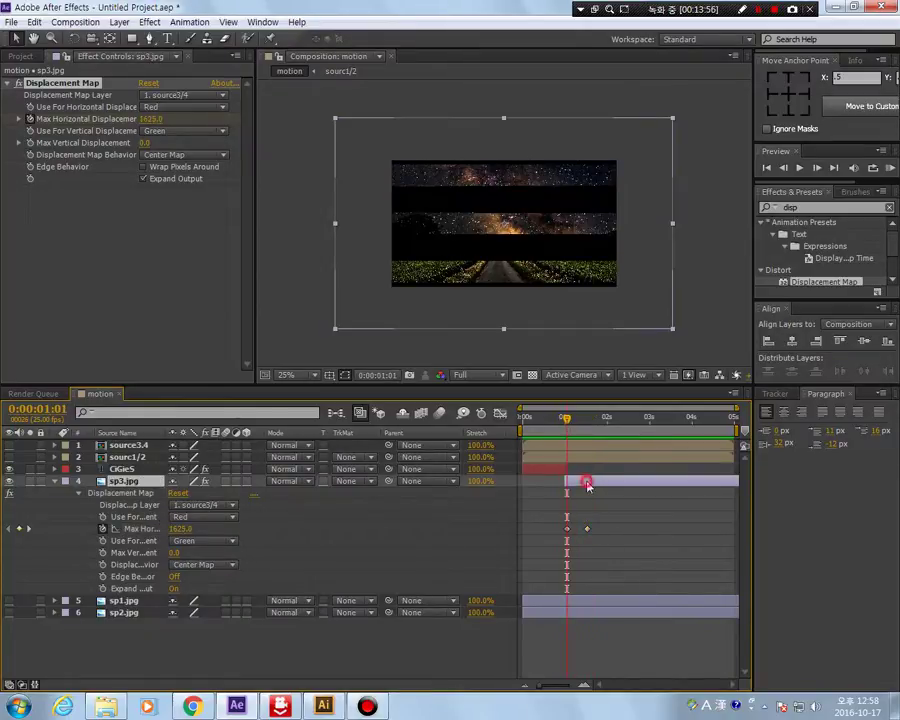
Step: Add a Position keyframe to sp3.jpg at 0:00:01:01, and try then undo moving the layer out past the frame's left edge
key("p")
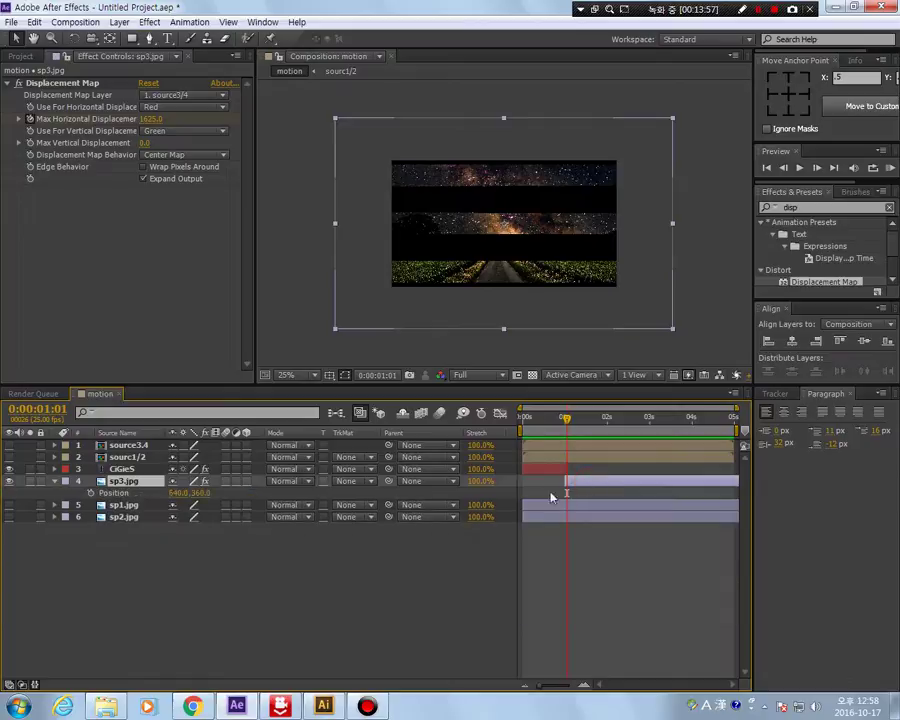
left_click(90, 493)
left_click_drag(605, 278, 316, 301)
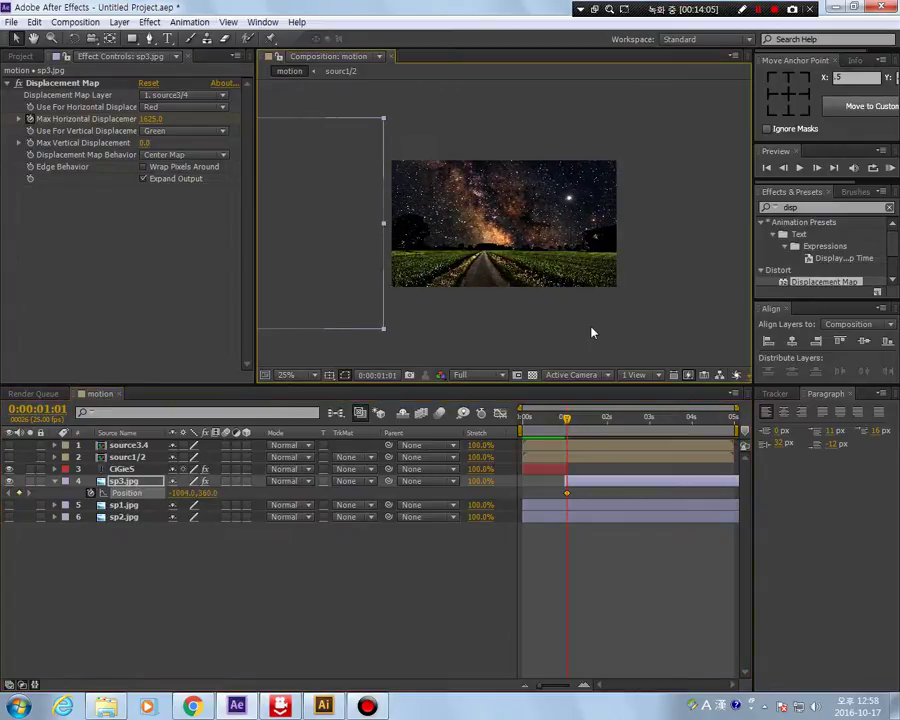
key("ctrl+z")
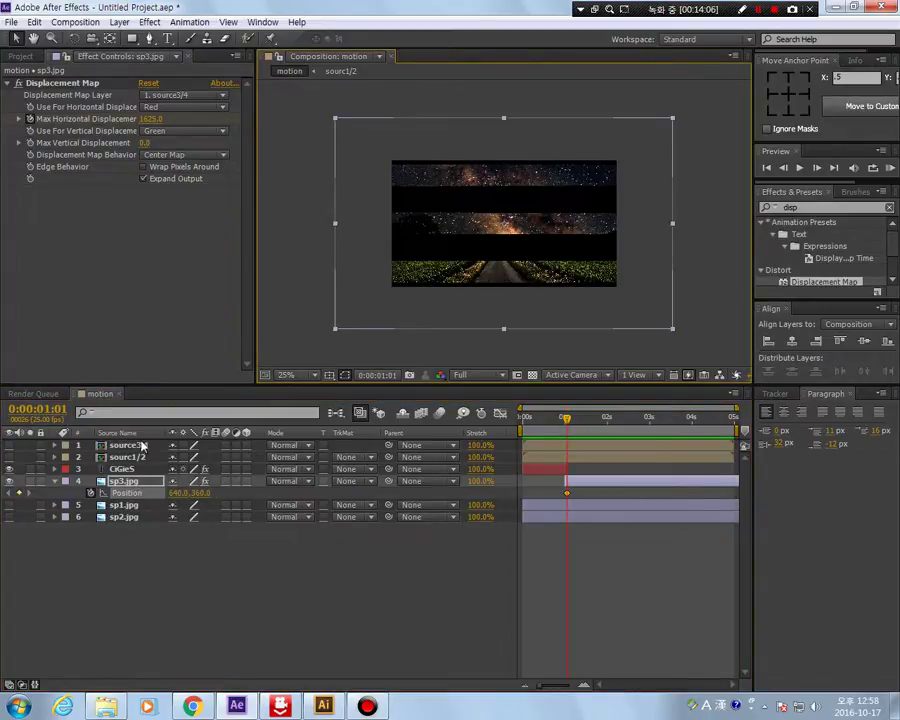
left_click(520, 594)
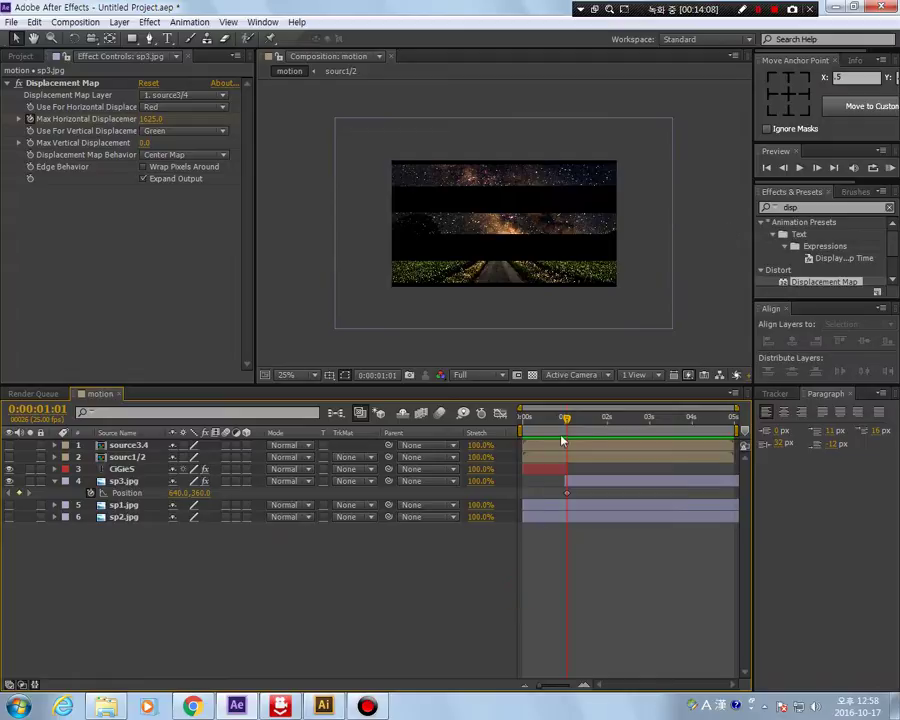
Step: Test sp3.jpg's Max Vertical Displacement with the Green and Alpha channels, and switch the vertical displacement channel to Luminance
mouse_move(566, 420)
left_mouse_down()
mouse_move(522, 420)
mouse_move(597, 437)
mouse_move(573, 443)
left_mouse_up()
left_click_drag(145, 143, 308, 165)
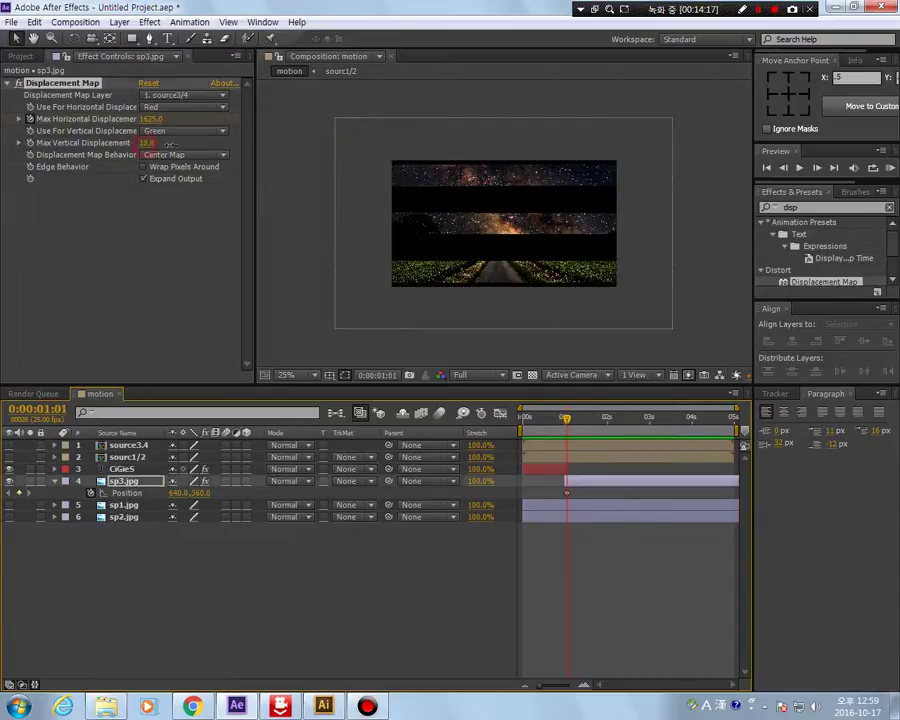
left_click_drag(237, 165, 75, 167)
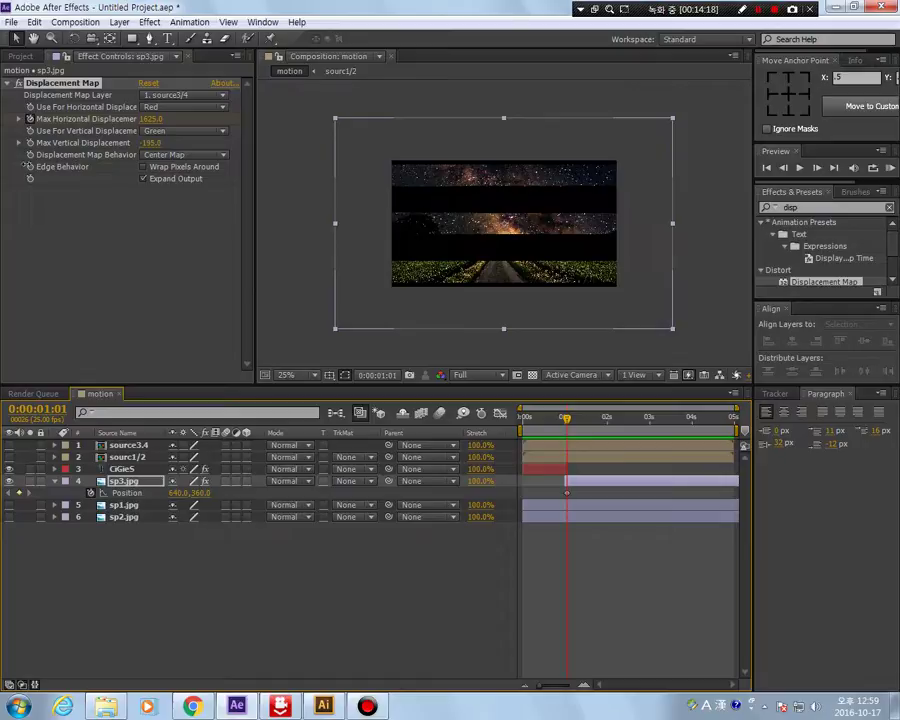
left_click(190, 131)
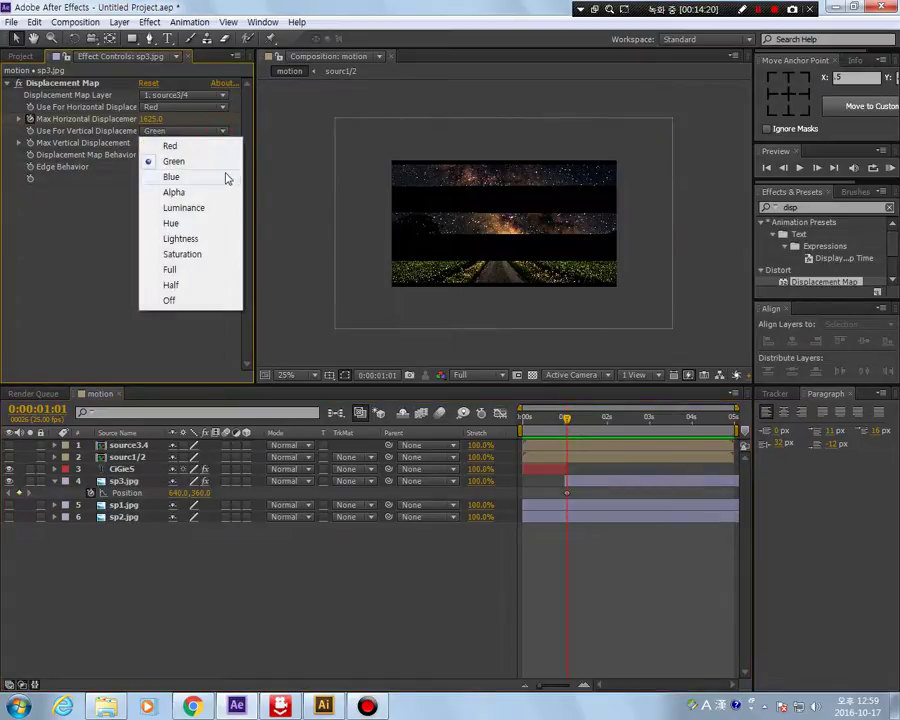
left_click(230, 192)
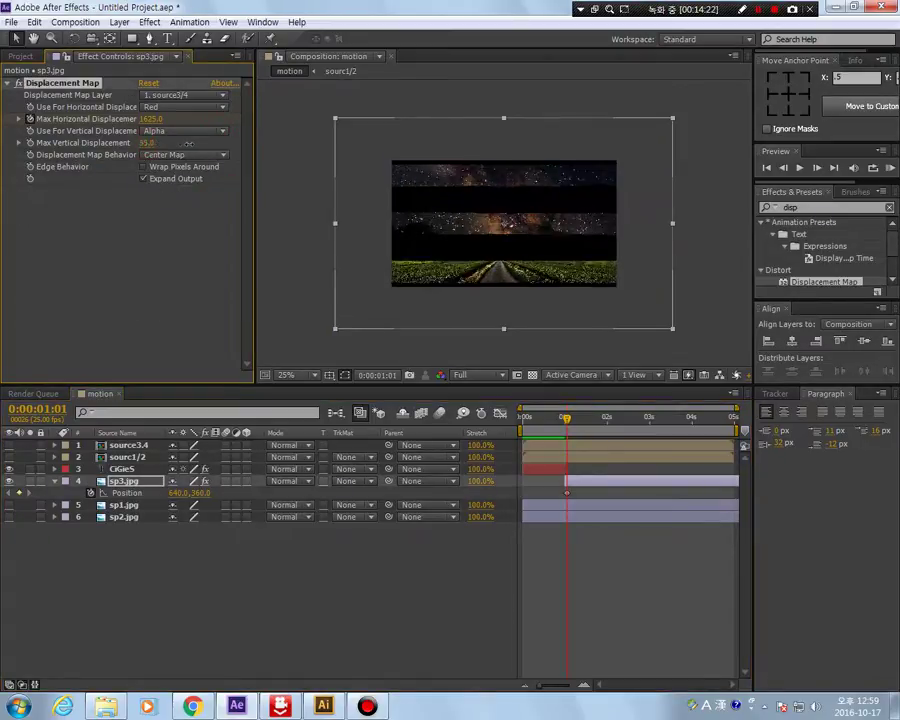
left_click(216, 134)
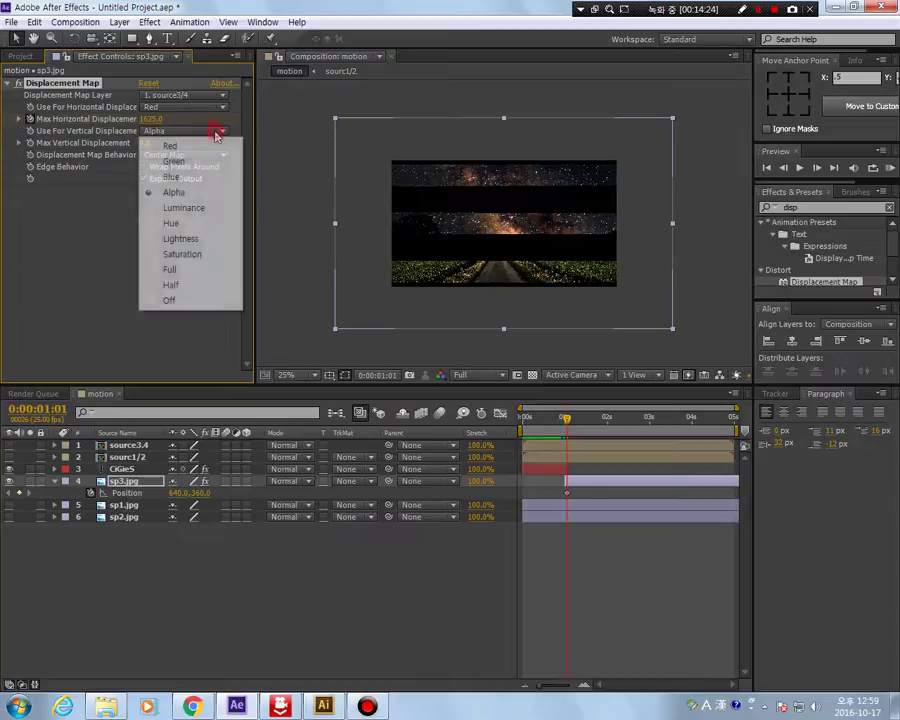
left_click(227, 208)
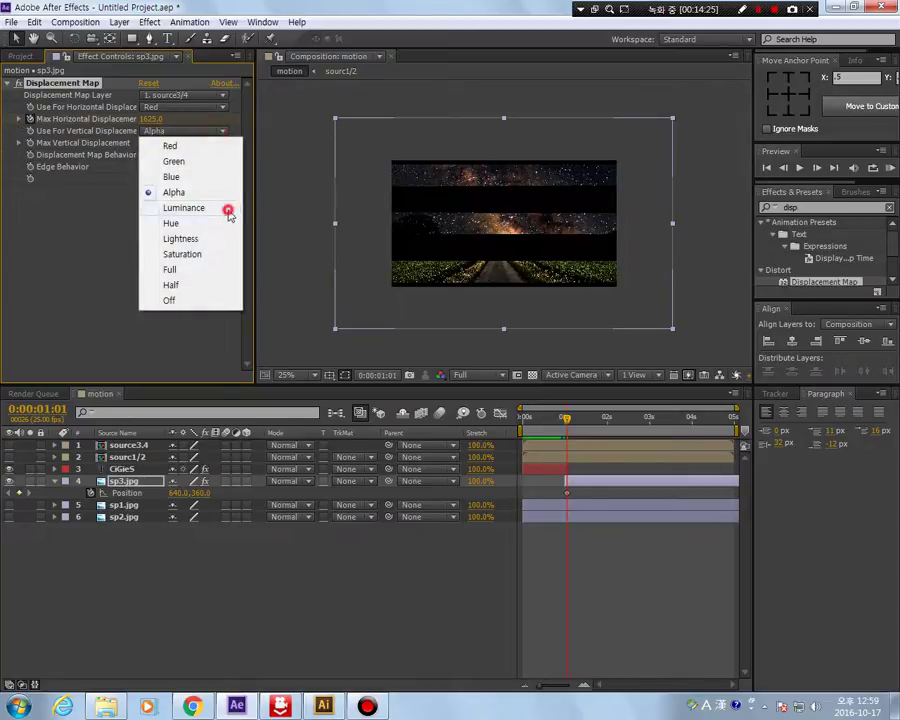
Step: Set sp3.jpg's vertical displacement channel to Full and keyframe Max Vertical Displacement at about 1013 at 0:00:01:01
left_click(216, 131)
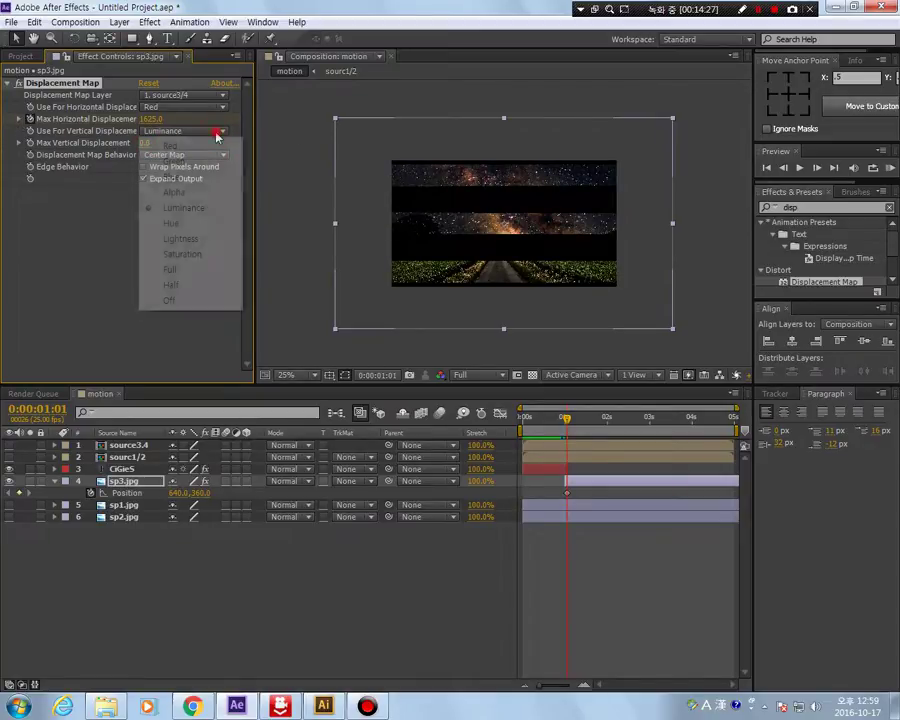
left_click(198, 270)
left_click_drag(146, 146, 700, 203)
left_click_drag(147, 143, 285, 155)
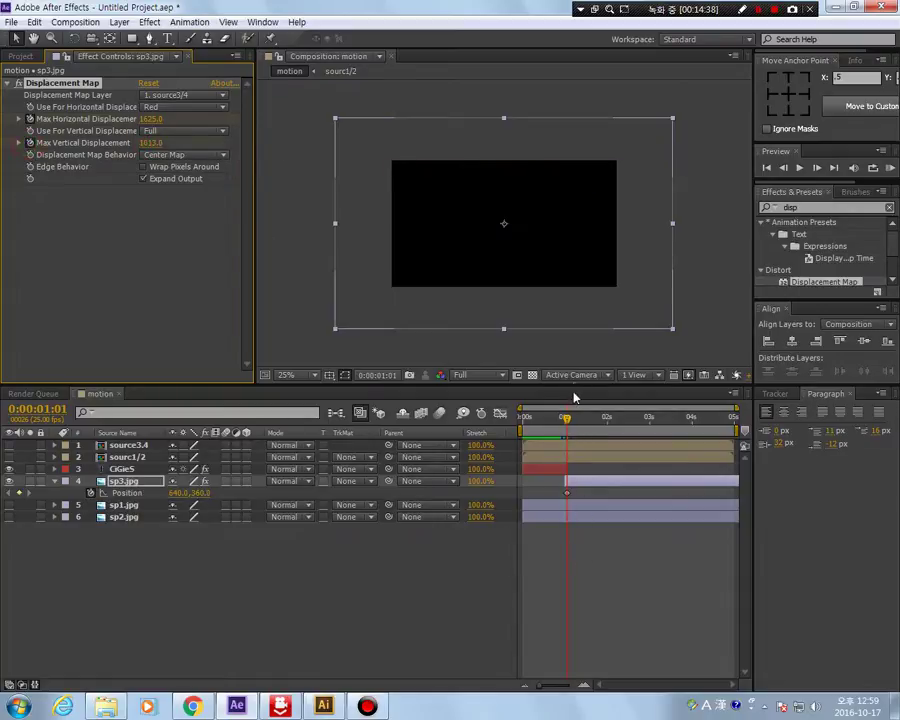
Step: Set sp3.jpg's Max Vertical Displacement to 0 at 0:00:01:13
left_click_drag(570, 423, 591, 430)
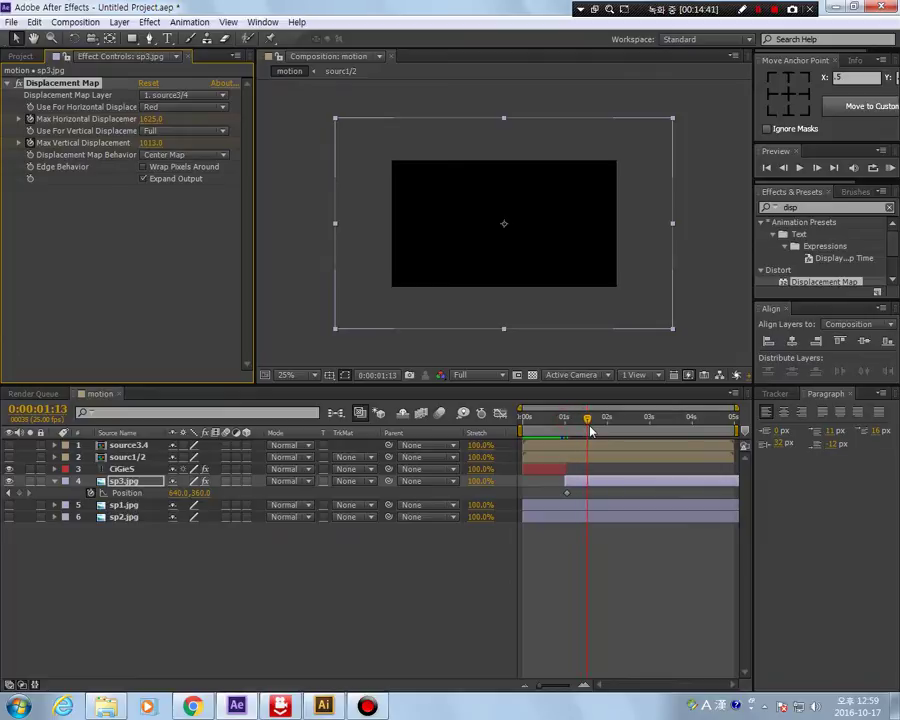
left_click(147, 143)
type("0")
key("Return")
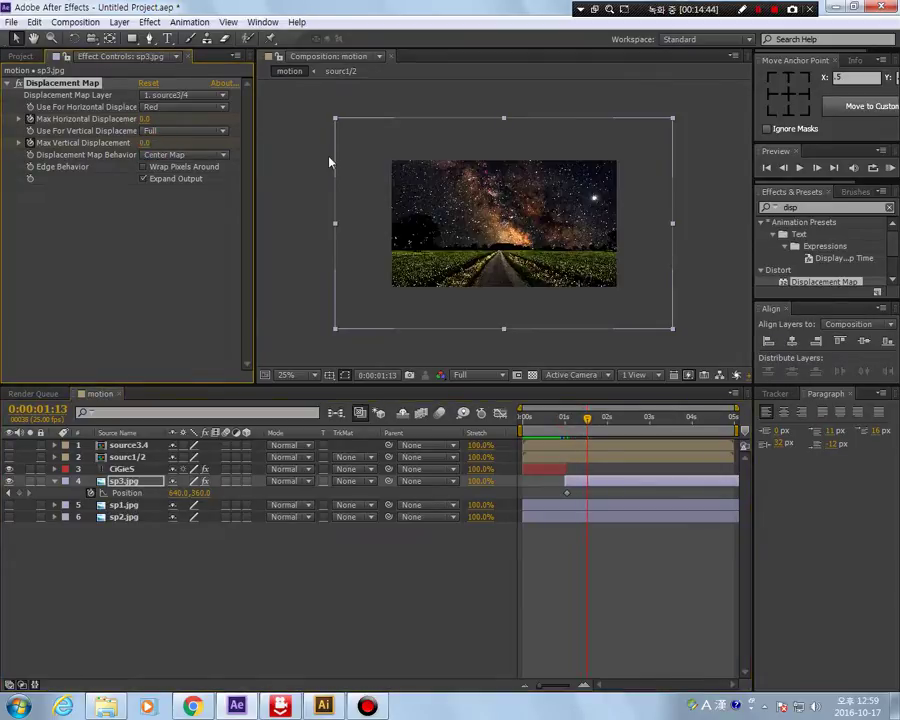
Step: Shift both of sp3.jpg's Max Horizontal Displacement keyframes later, starting at 0:00:01:13 where the vertical displacement ends
left_click_drag(587, 418, 566, 424)
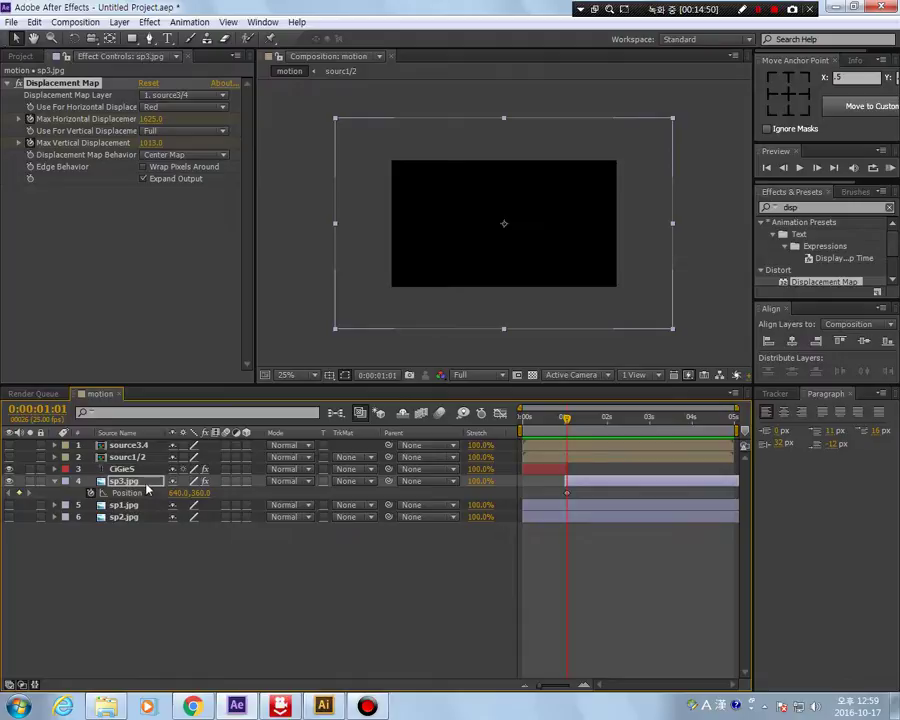
key("e")
left_click(80, 495)
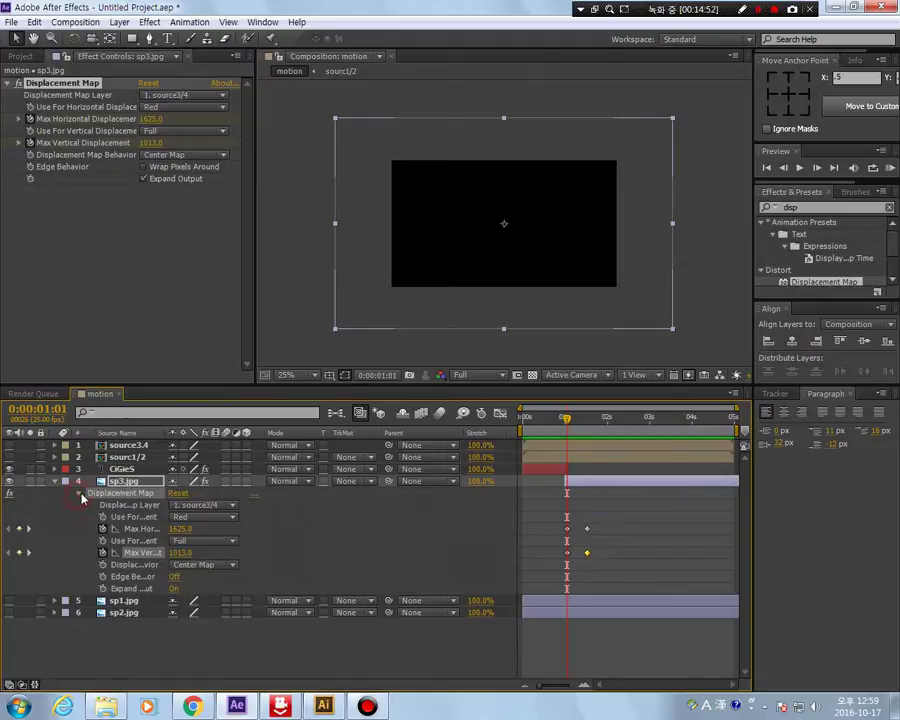
left_click_drag(600, 511, 562, 541)
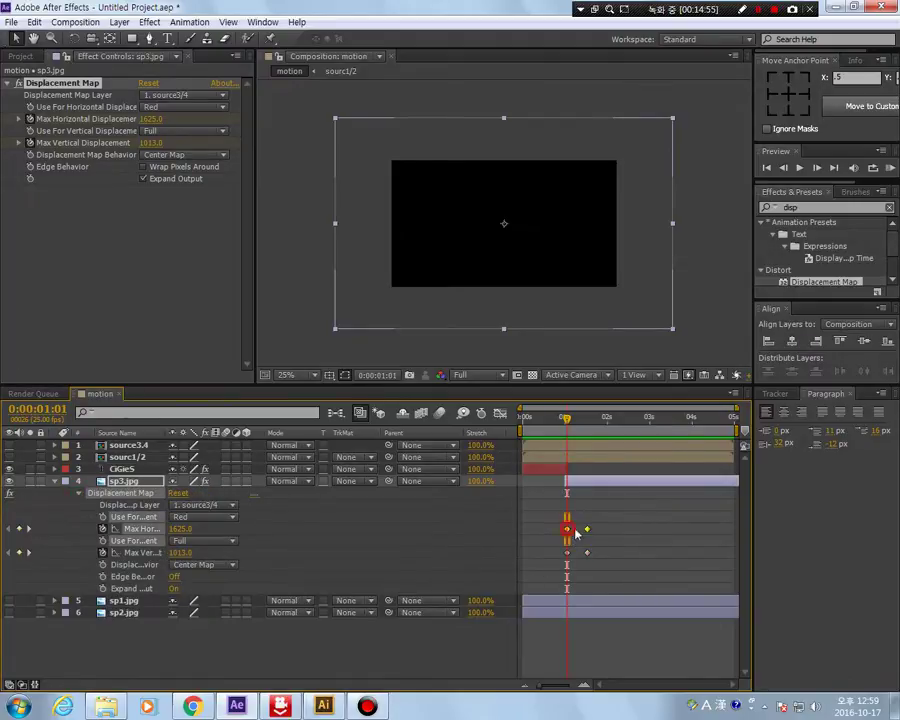
left_click_drag(566, 416, 615, 430)
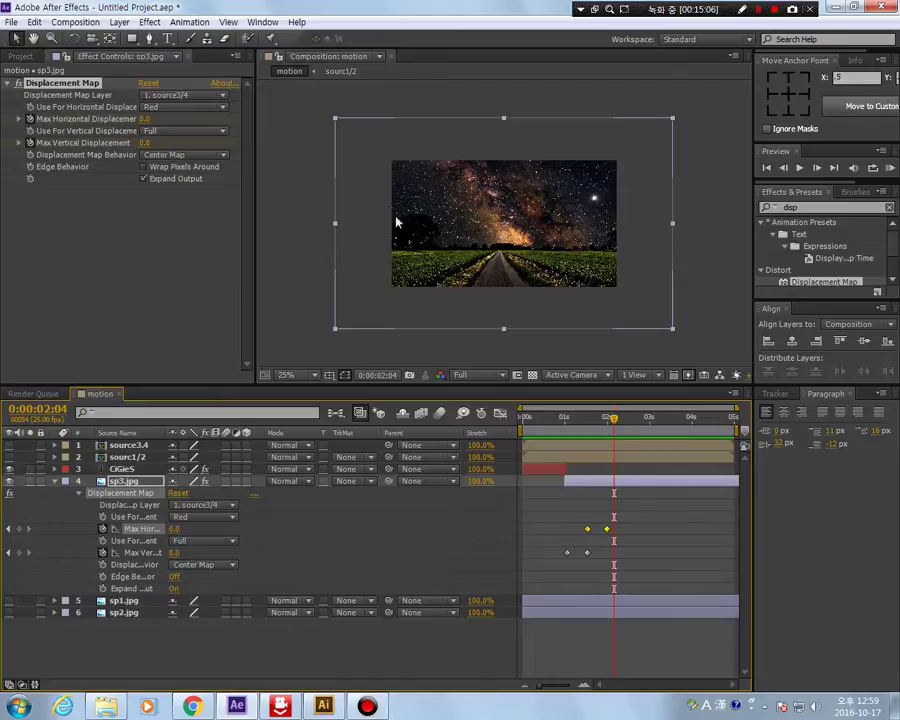
Step: Collapse sp3.jpg's properties and preview the motion composition's title and image displacement animation
left_click(701, 338)
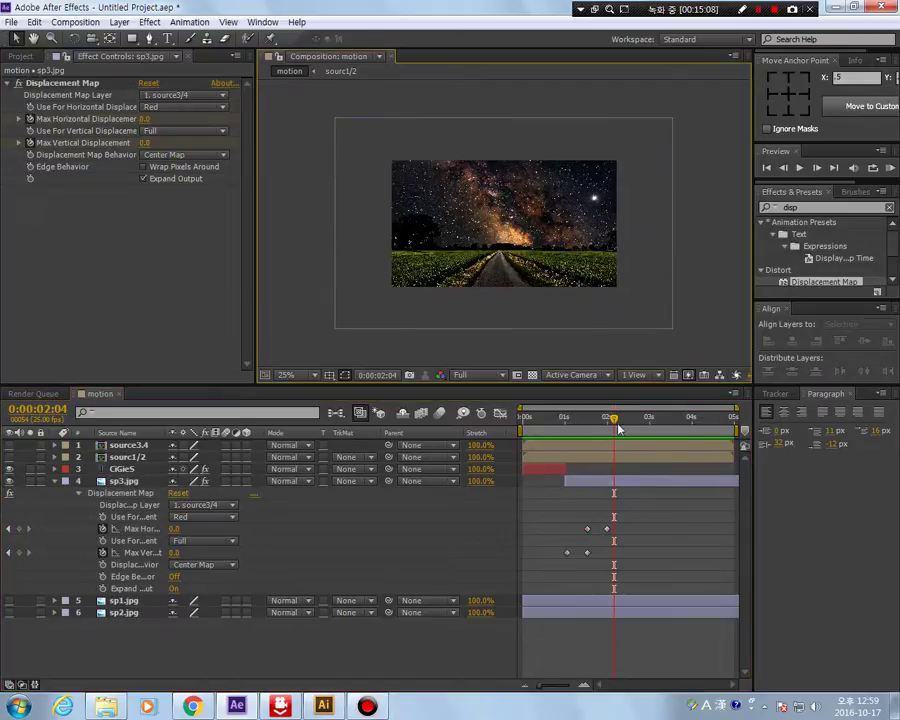
mouse_move(618, 430)
left_mouse_down()
mouse_move(532, 430)
mouse_move(631, 427)
mouse_move(583, 430)
mouse_move(626, 433)
left_mouse_up()
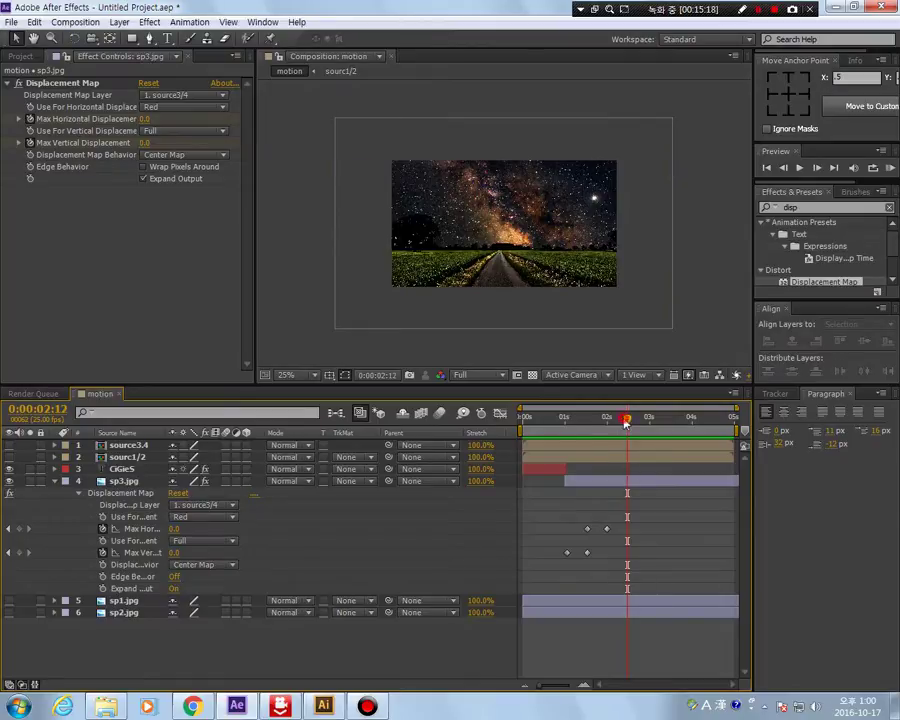
mouse_move(626, 422)
left_mouse_down()
mouse_move(564, 420)
mouse_move(625, 420)
left_mouse_up()
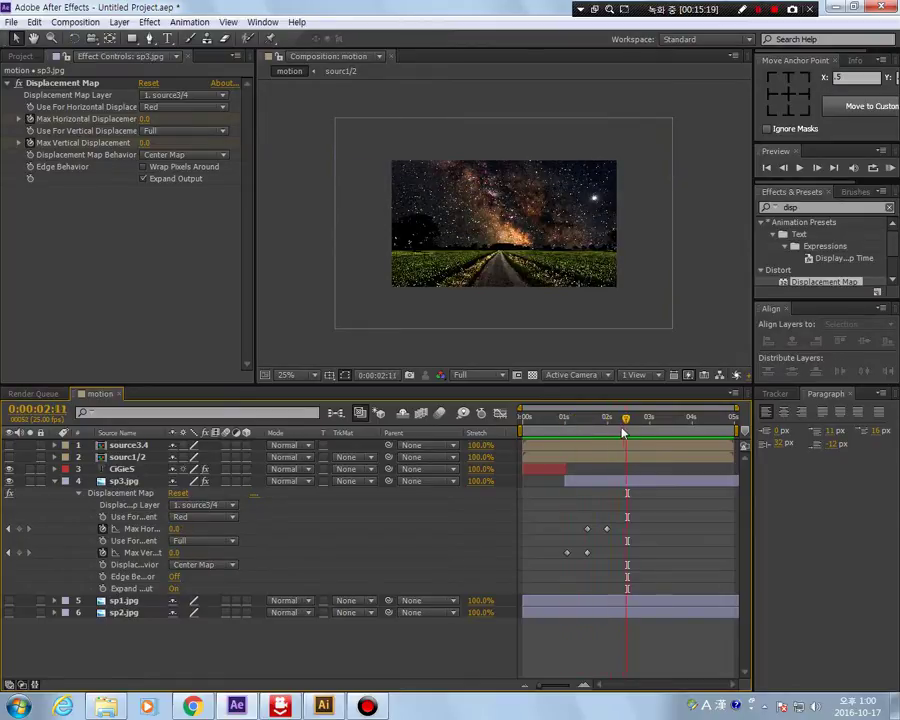
left_click(55, 482)
key("KP_0")
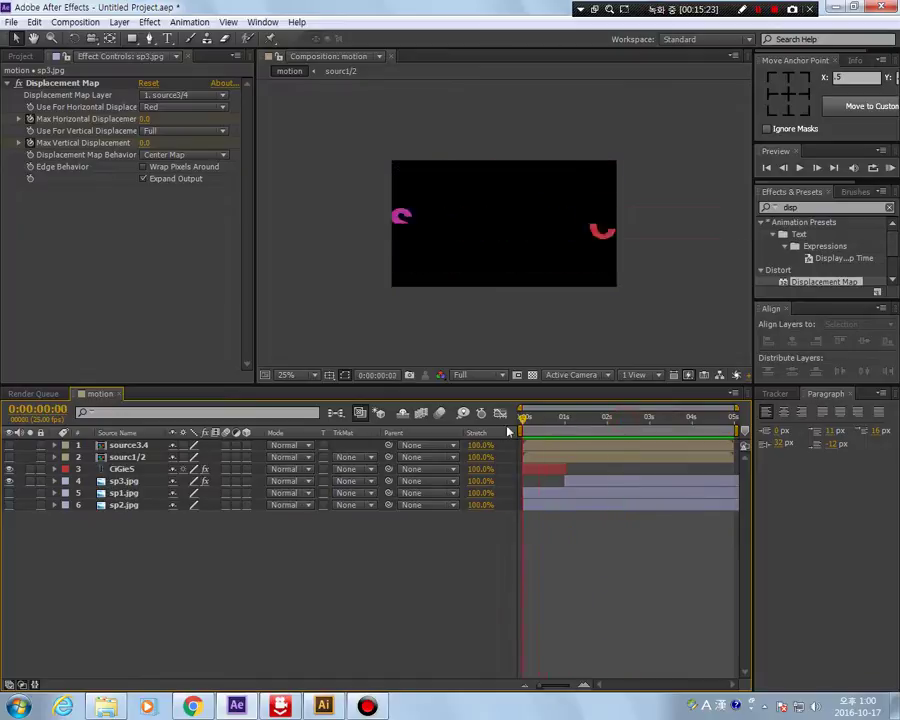
key("KP_0")
Step: At 0:00:02:02, draw a white four-cornered Pen shape covering the image's upper-left corner with a diagonal edge
left_click_drag(625, 433, 609, 433)
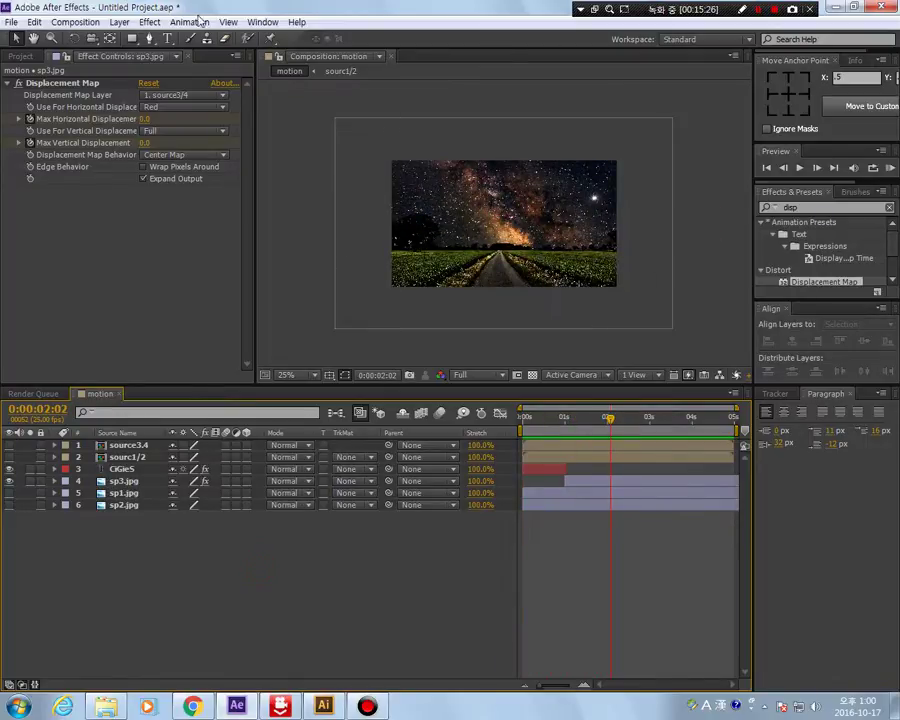
left_click(149, 38)
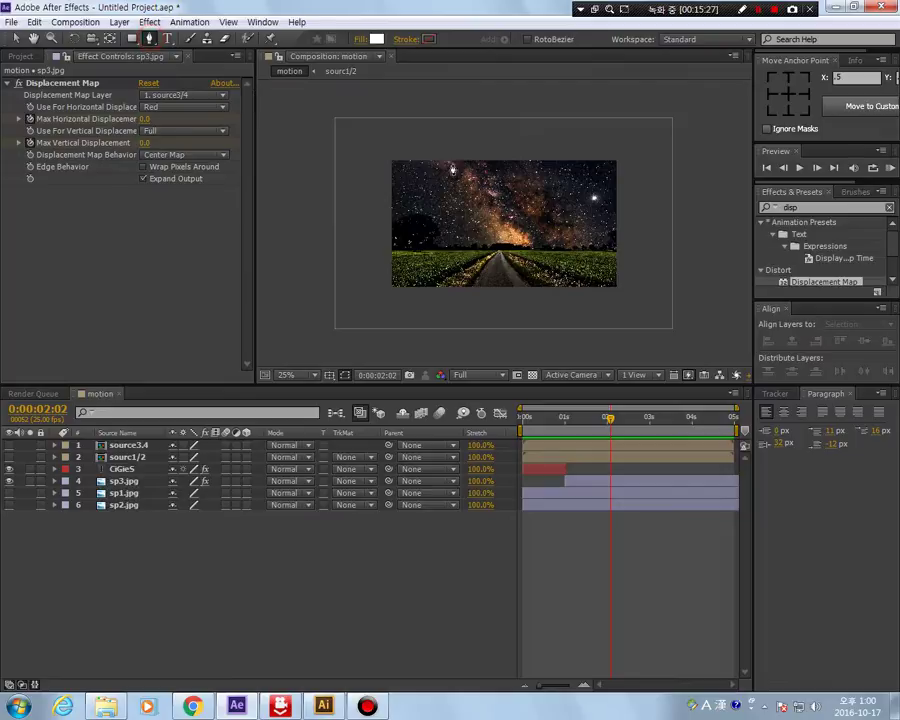
left_click(541, 132)
left_click(363, 299)
left_click(303, 234)
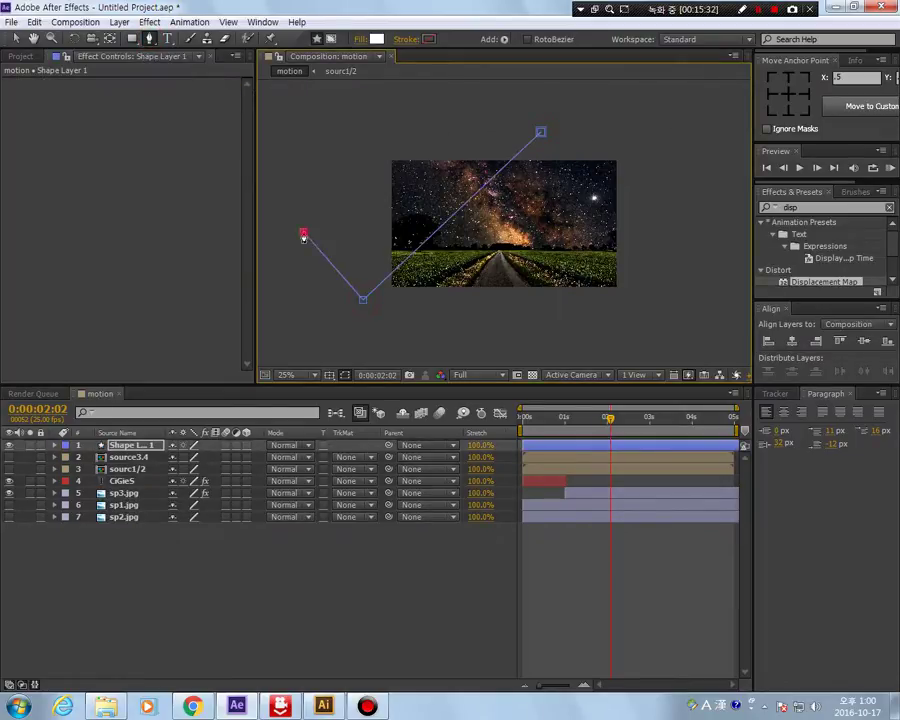
left_click(398, 111)
left_click(541, 133)
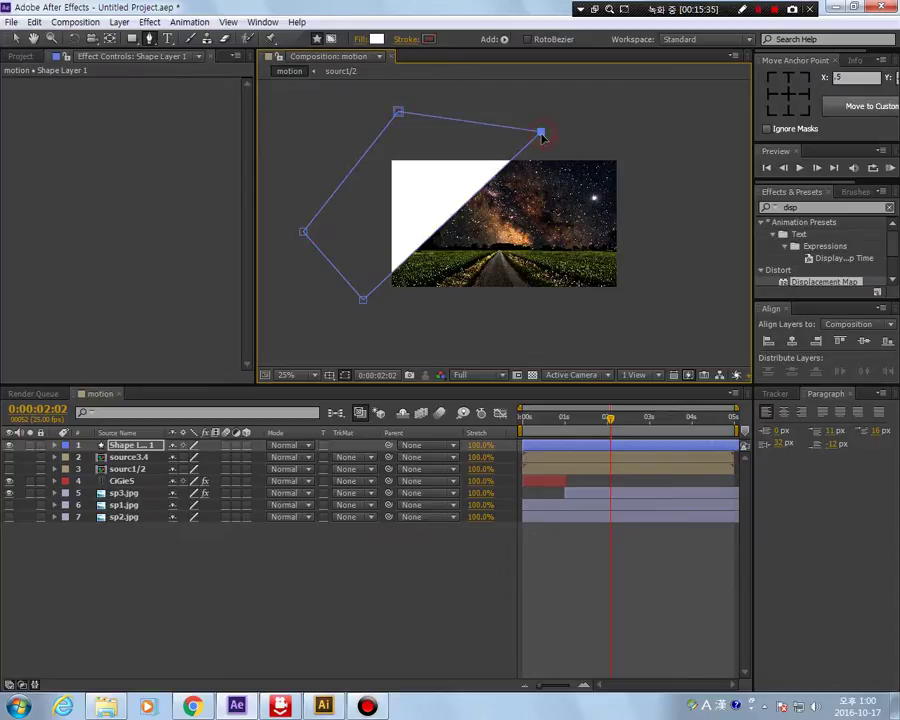
Step: Add a closed white diagonal band across the middle of the image, parallel to the first shape's slanted edge
left_click(569, 139)
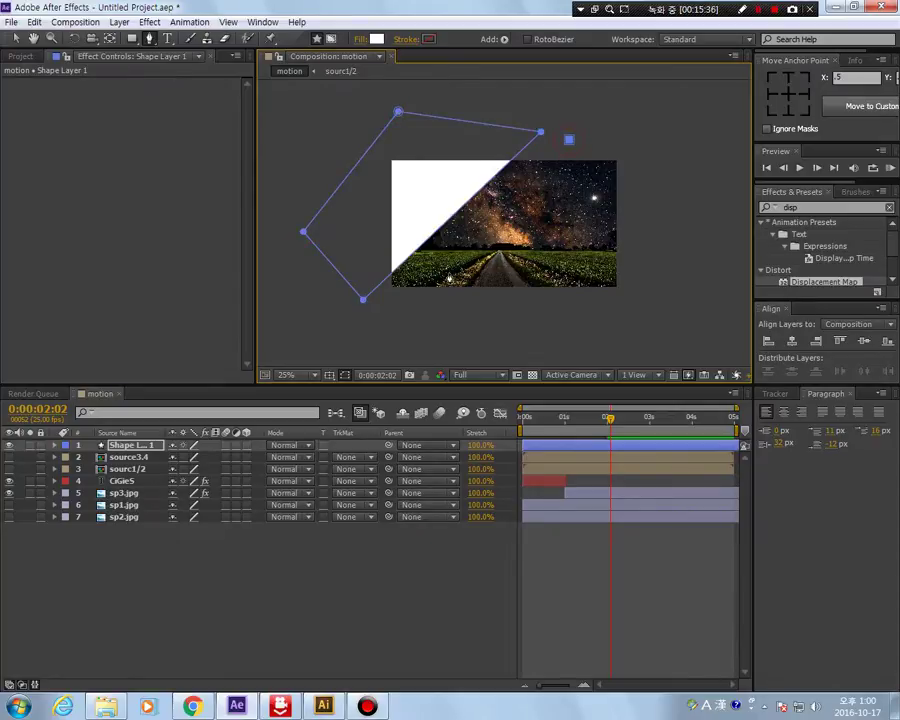
left_click(401, 306)
left_click(468, 307)
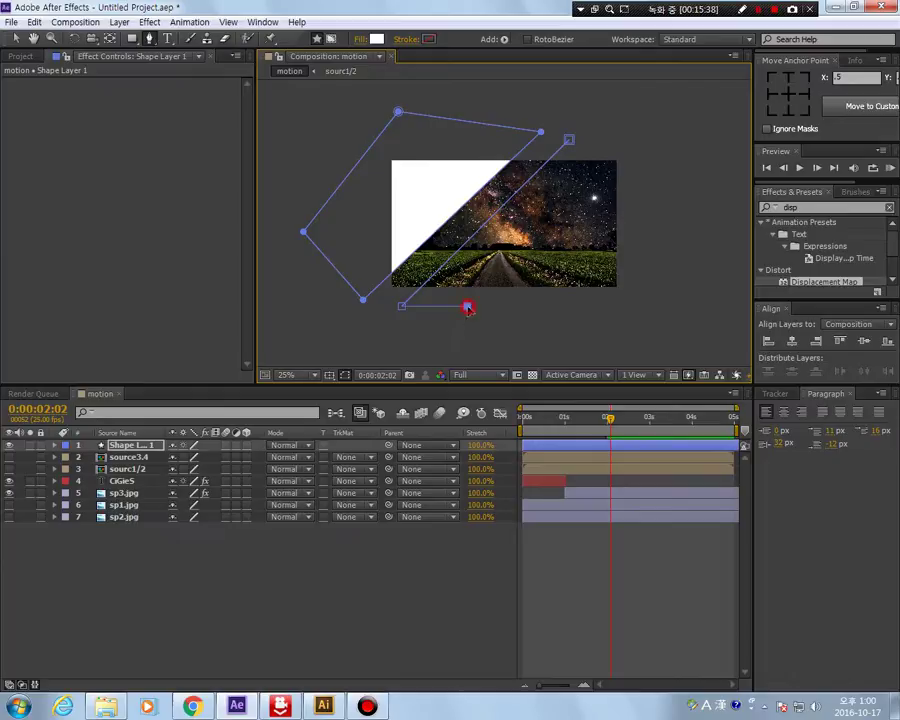
left_click(598, 156)
left_click(569, 139)
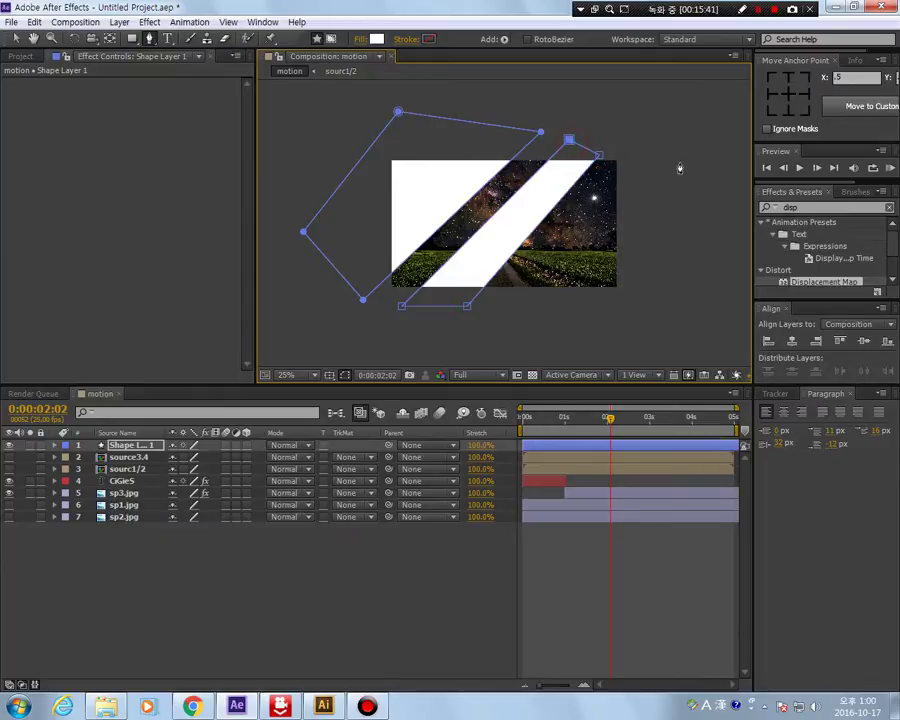
Step: Add a third closed white shape with a slanted edge along the image's right side and finish with the Pen tool
left_click(631, 156)
left_click(544, 305)
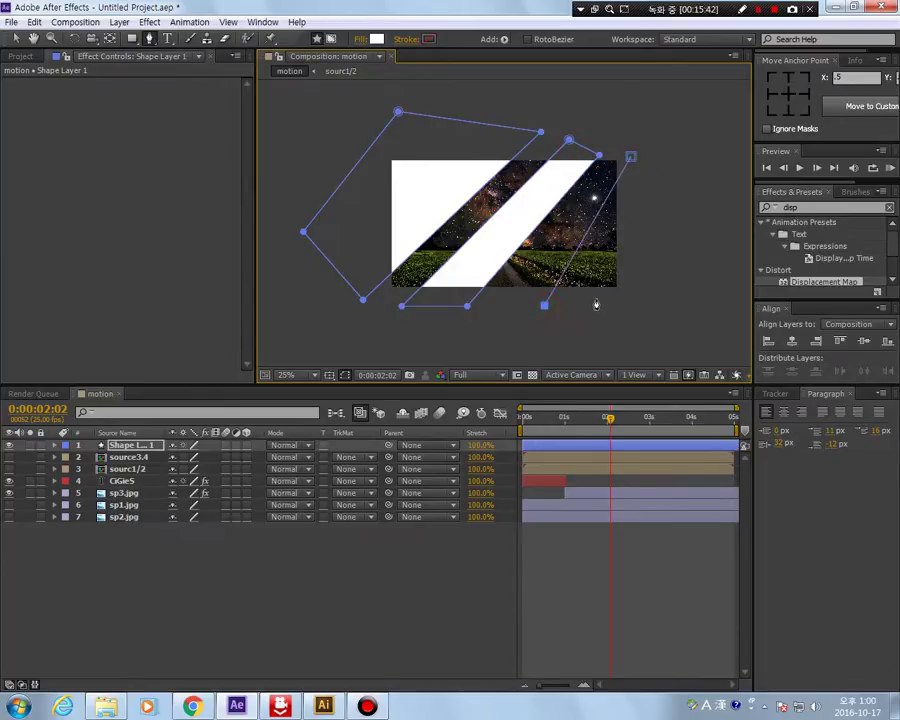
left_click(598, 302)
left_click(629, 233)
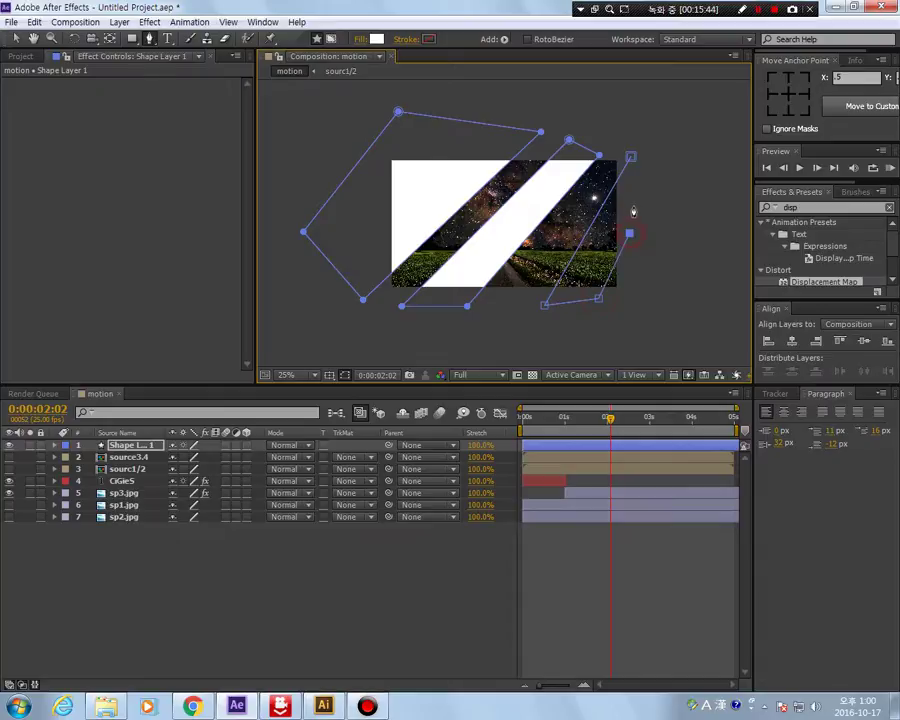
left_click(631, 157)
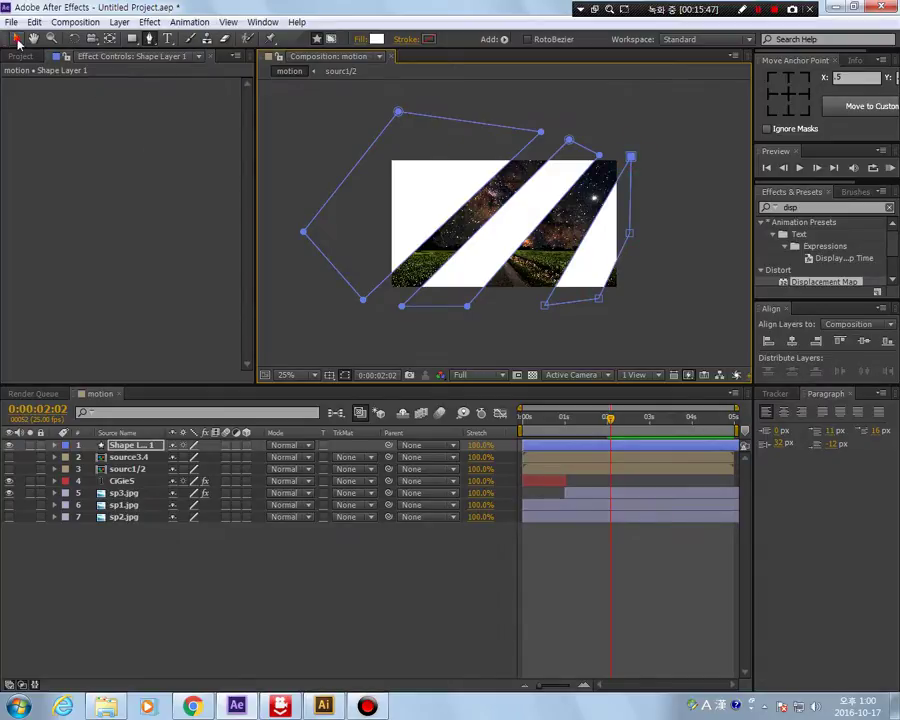
left_click(16, 38)
left_click(686, 293)
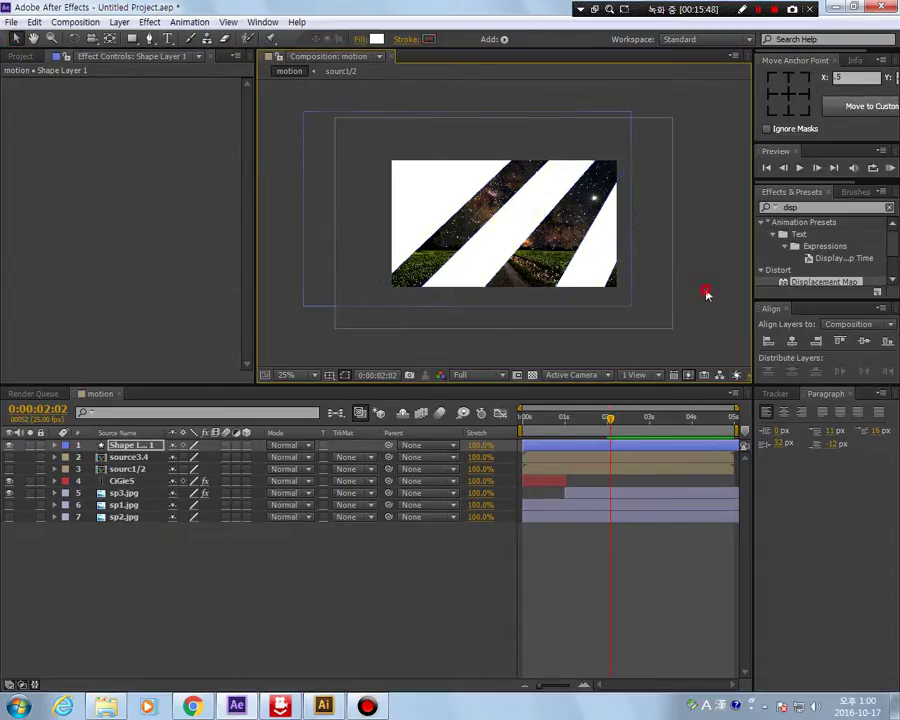
Step: Pre-compose the new shape layer, moving all attributes into the new composition
left_click(127, 447)
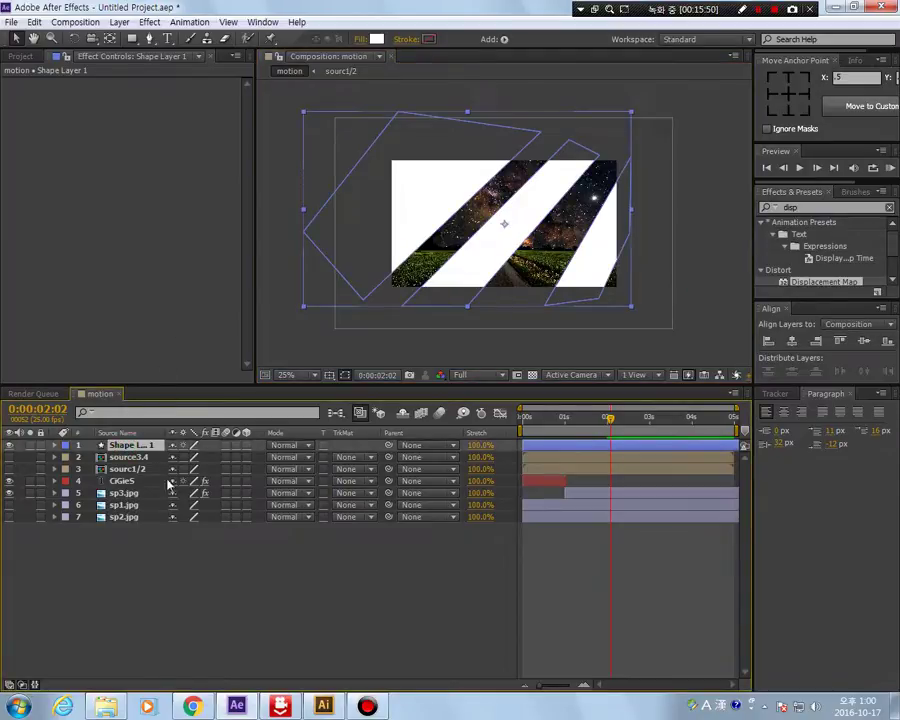
right_click(125, 457)
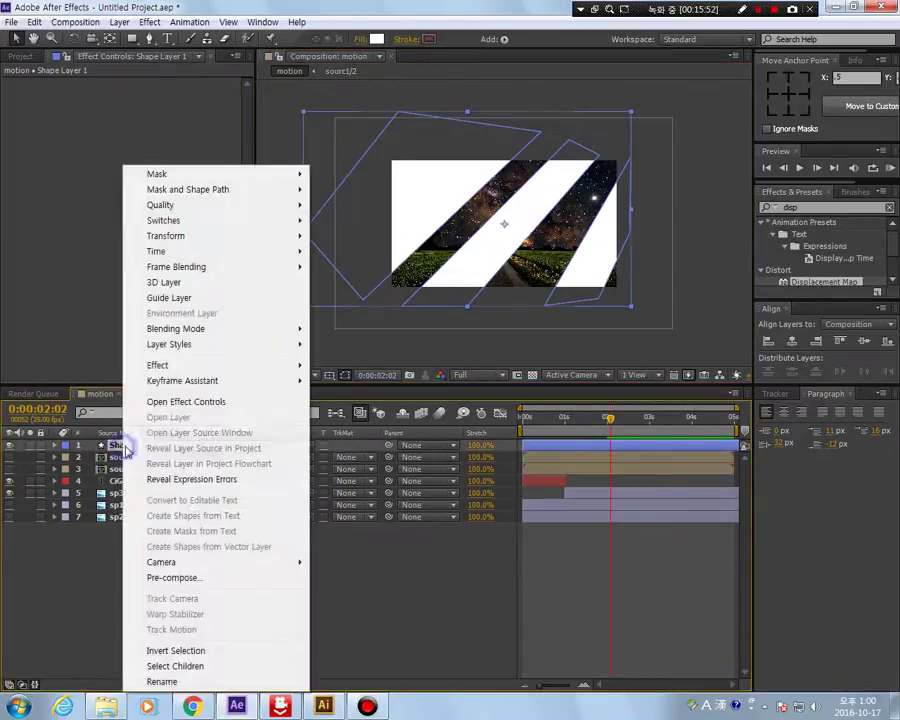
left_click(207, 580)
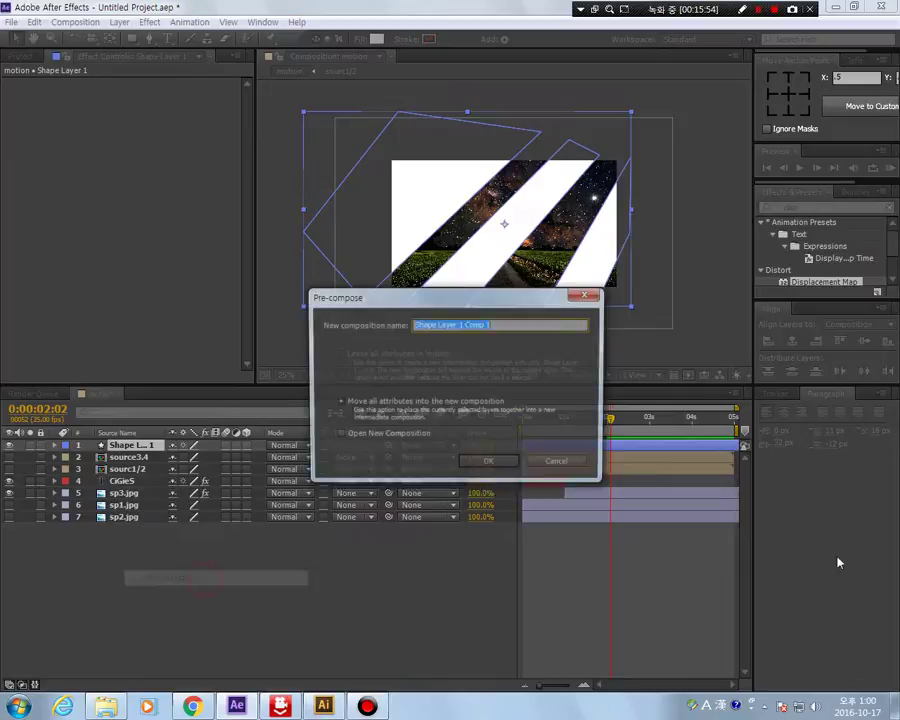
left_click(470, 462)
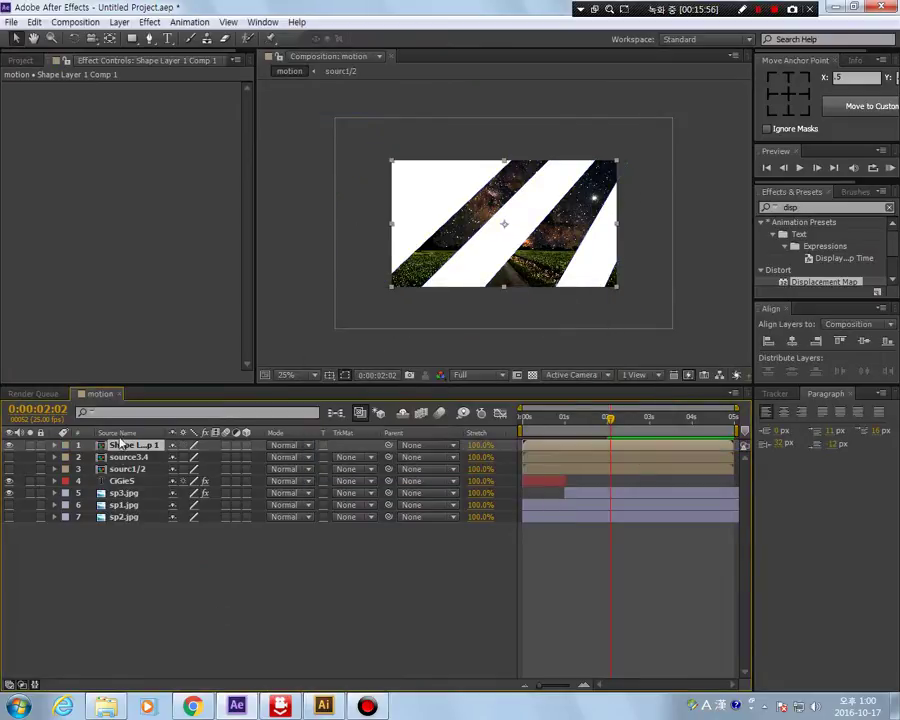
Step: Rename the new pre-comp layer as source/
left_click(114, 525)
left_click(120, 445)
key("Return")
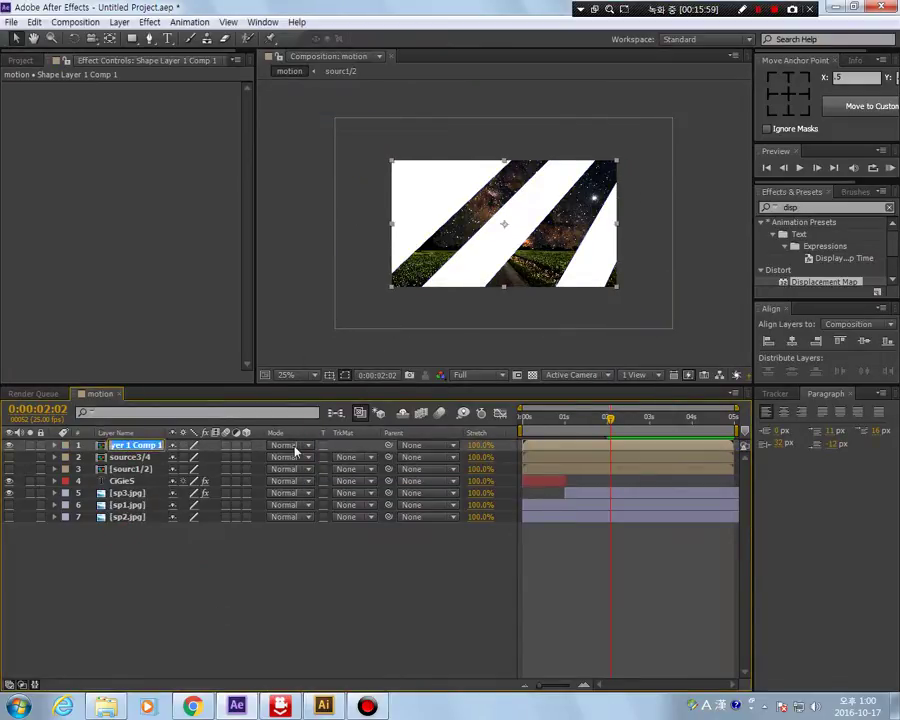
type("source")
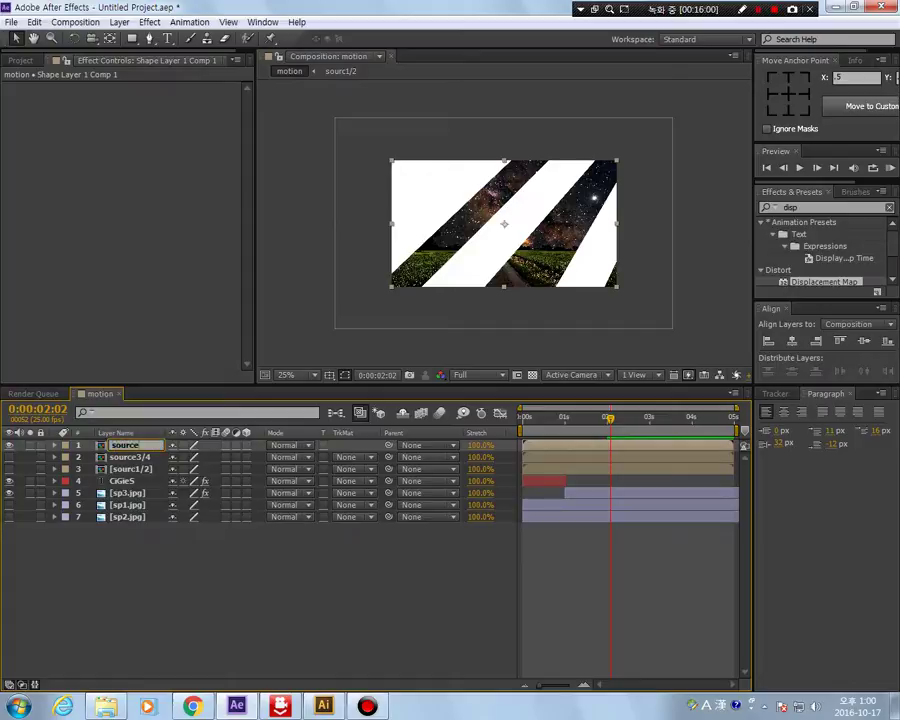
type("/")
key("Return")
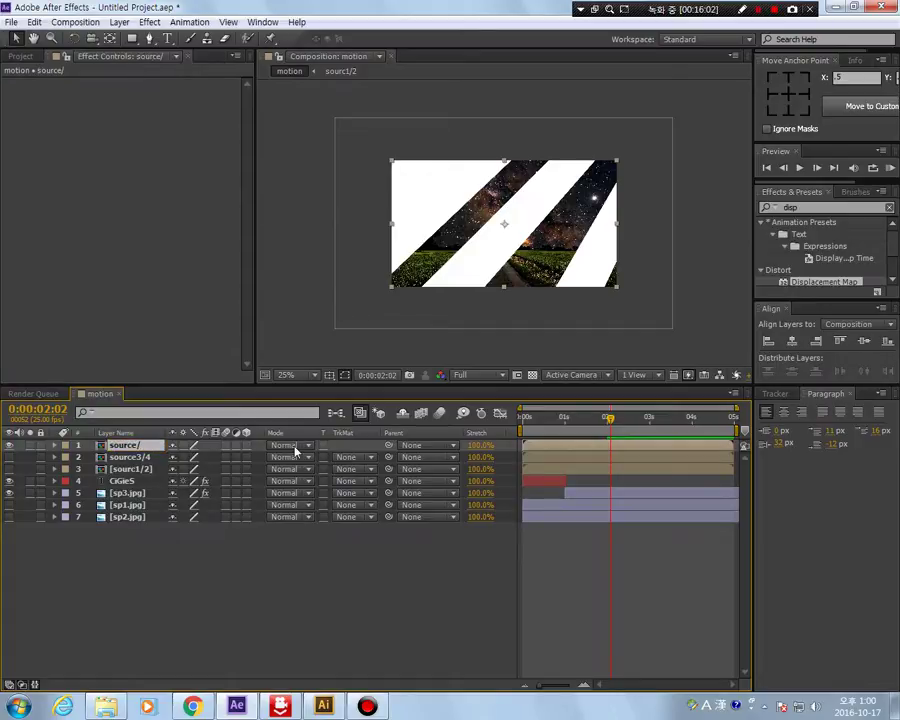
left_click(167, 597)
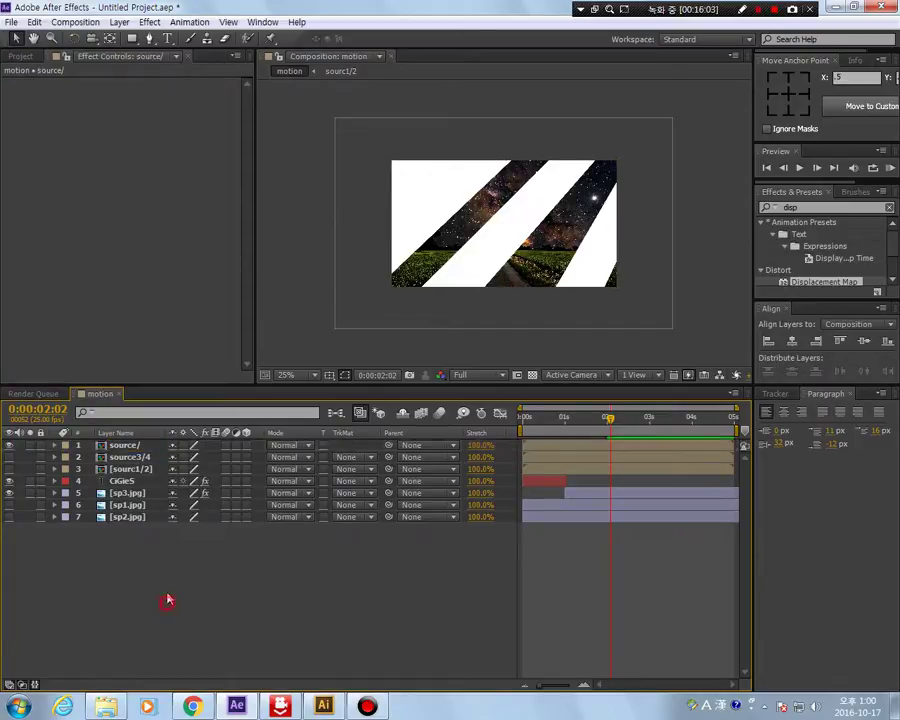
Step: Hide the source/ layer and make sp1.jpg visible, starting at 0:00:02:02
left_click(10, 445)
left_click(127, 505)
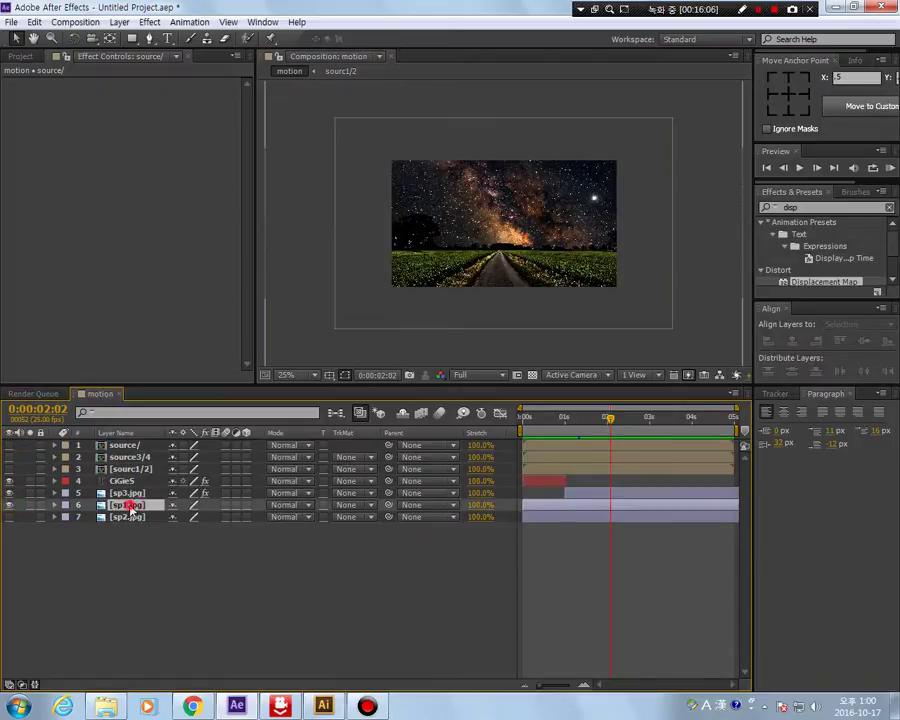
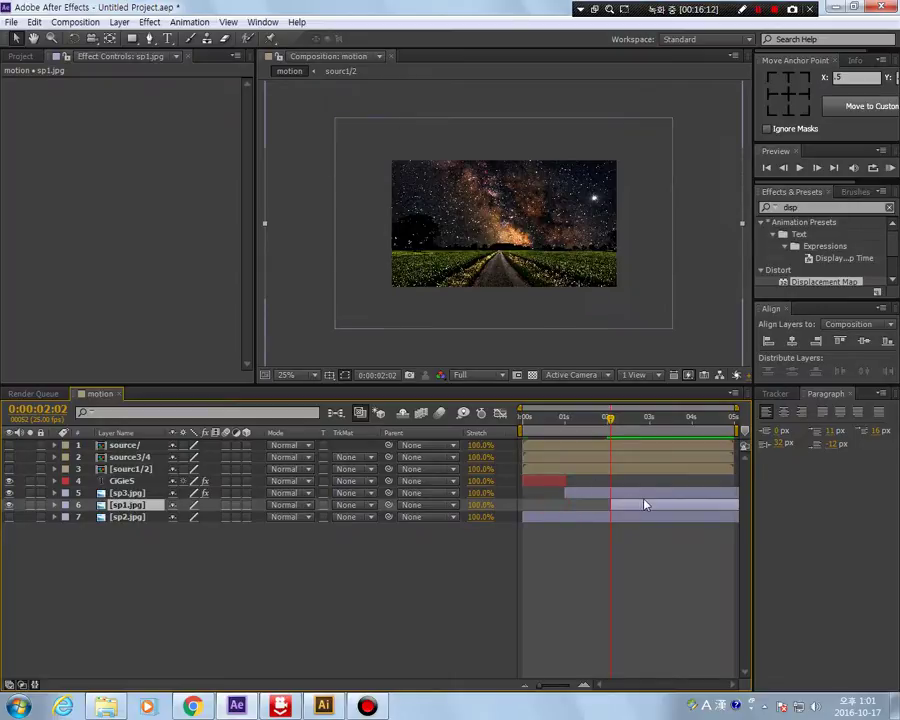
left_click(586, 427)
key("space")
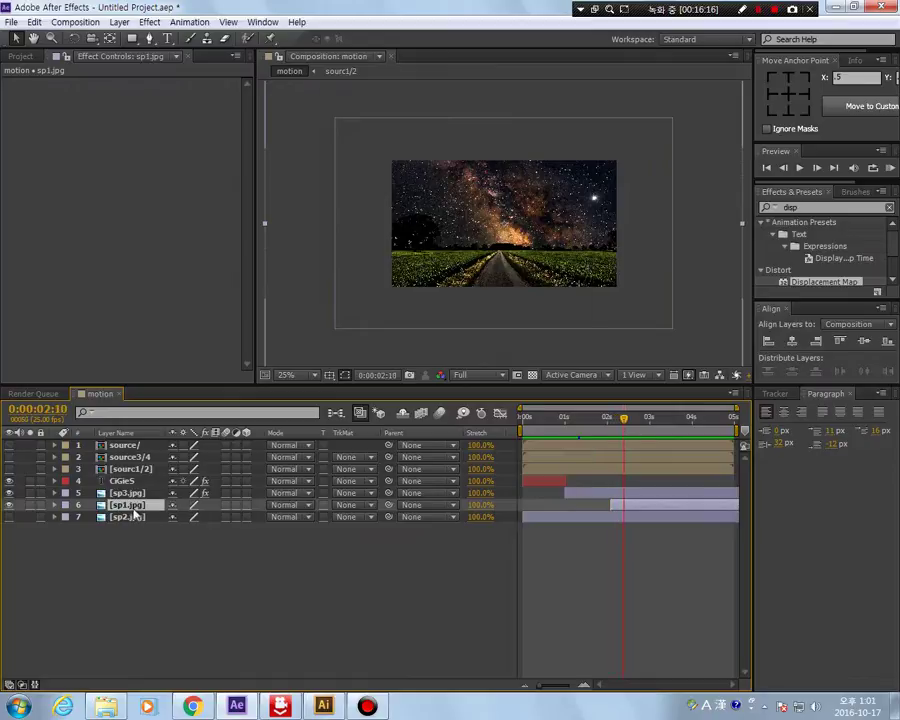
Step: Reorder the layers so sp1.jpg sits above sp3.jpg and sp3.jpg above CiGieS, and start sp1.jpg at 0:00:02:04
left_click_drag(116, 507, 138, 495)
left_click(136, 506)
mouse_move(624, 424)
left_mouse_down()
mouse_move(551, 430)
mouse_move(611, 440)
left_mouse_up()
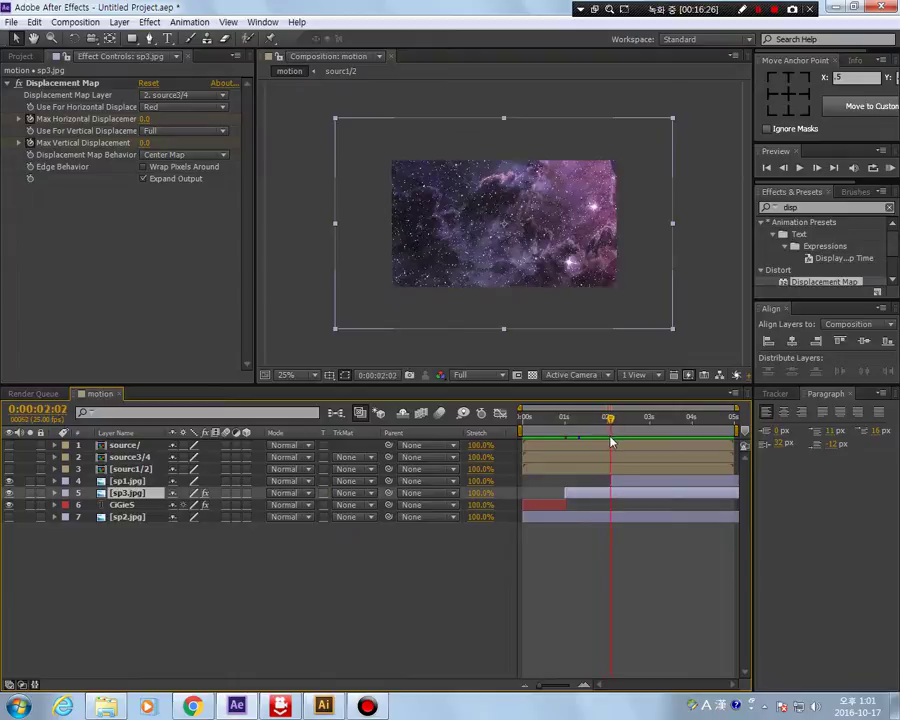
left_click_drag(634, 484, 641, 487)
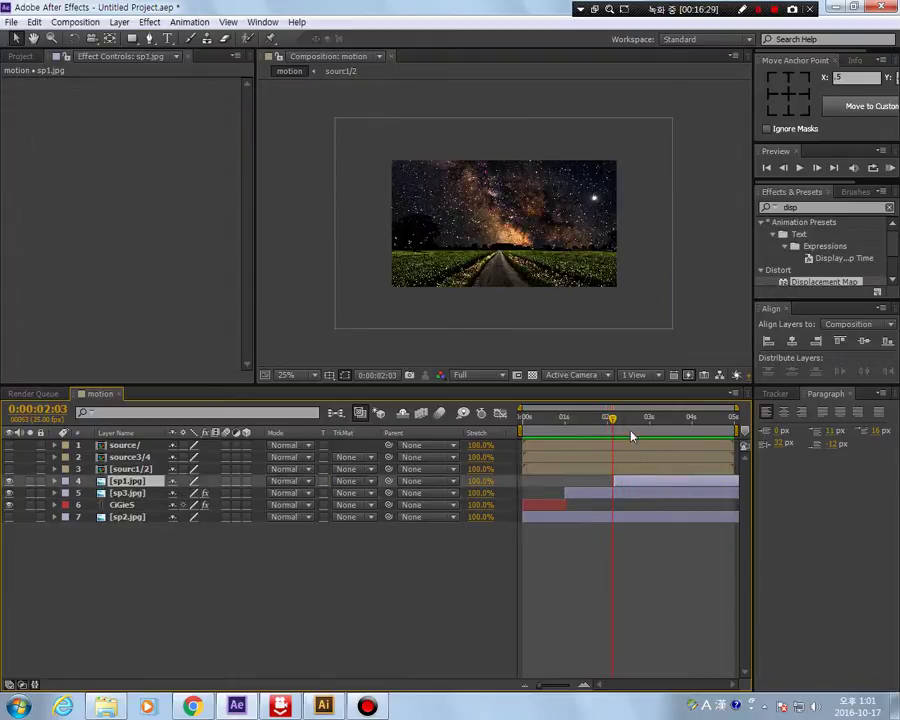
left_click_drag(612, 421, 616, 424)
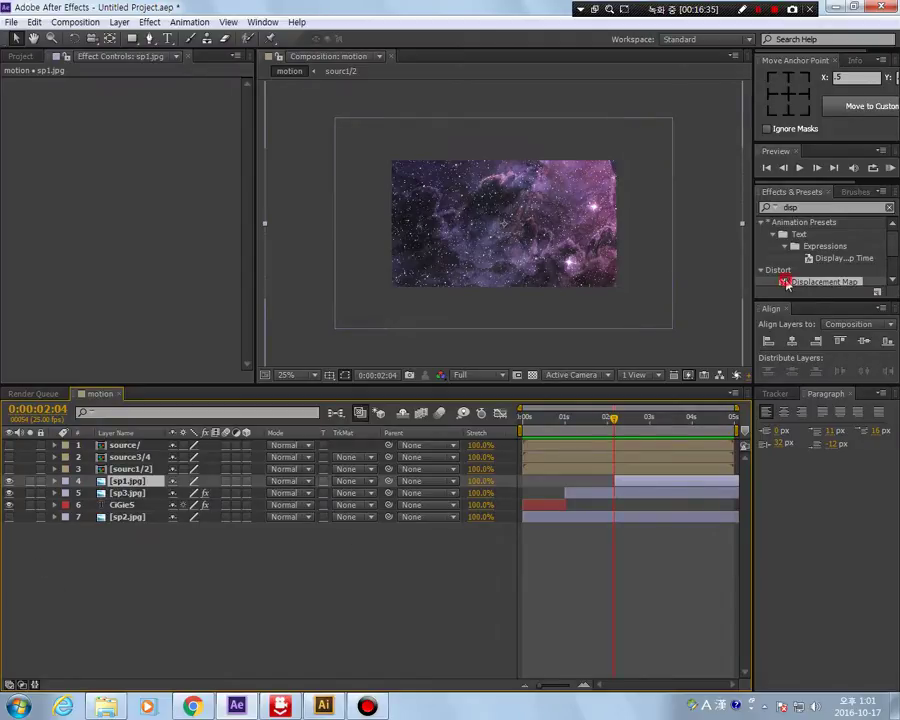
Step: Apply the Displacement Map effect to sp1.jpg with source/ as its displacement map layer
double_click(787, 284)
left_click(194, 95)
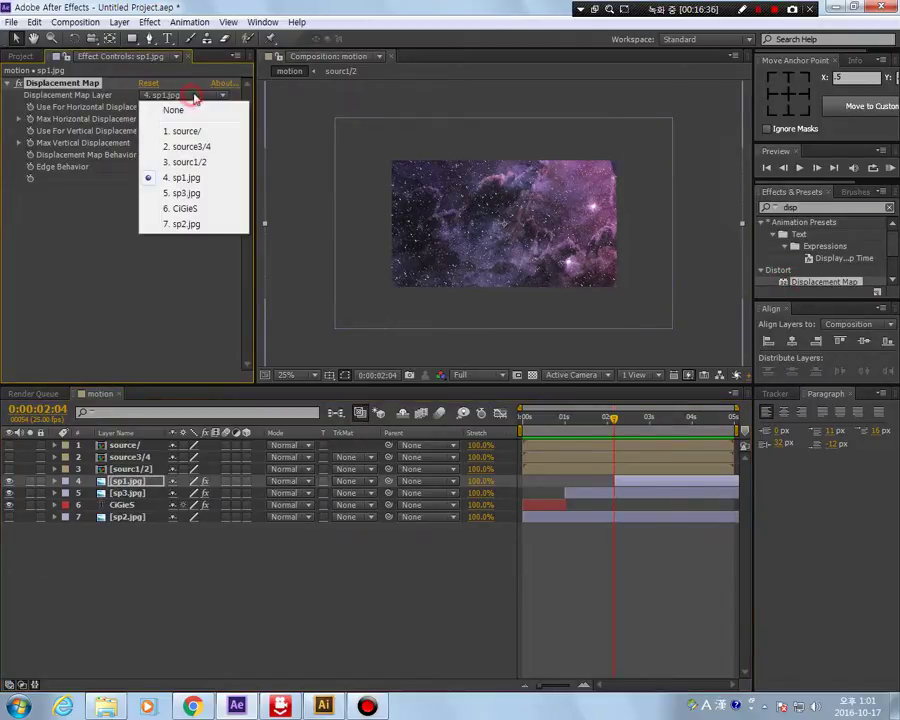
left_click(185, 131)
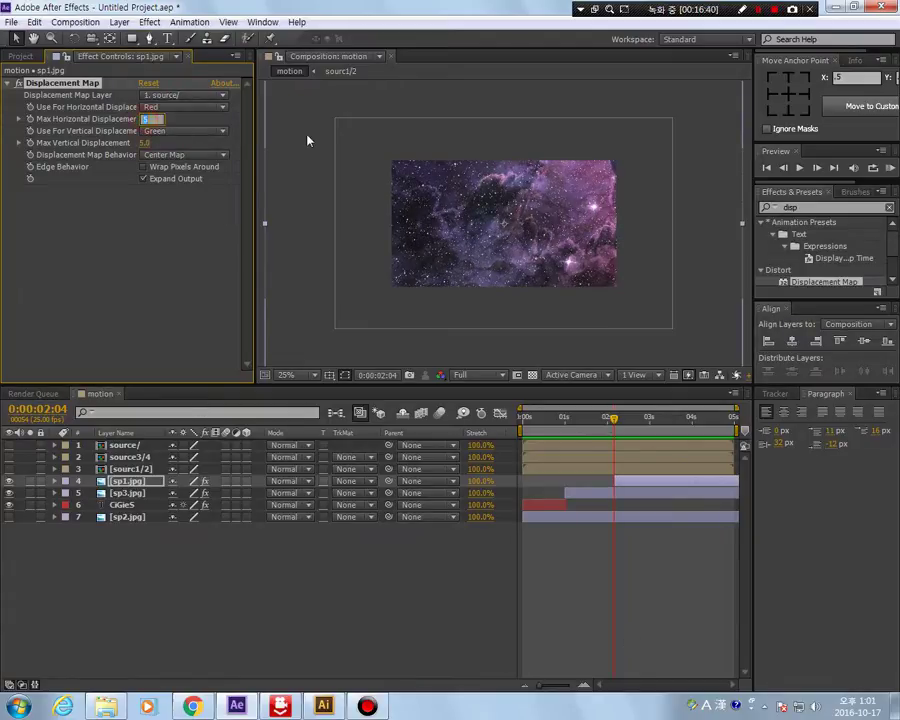
Step: Set sp1.jpg's Max Horizontal Displacement and Max Vertical Displacement both to 0
left_click(144, 120)
type("0")
key("Return")
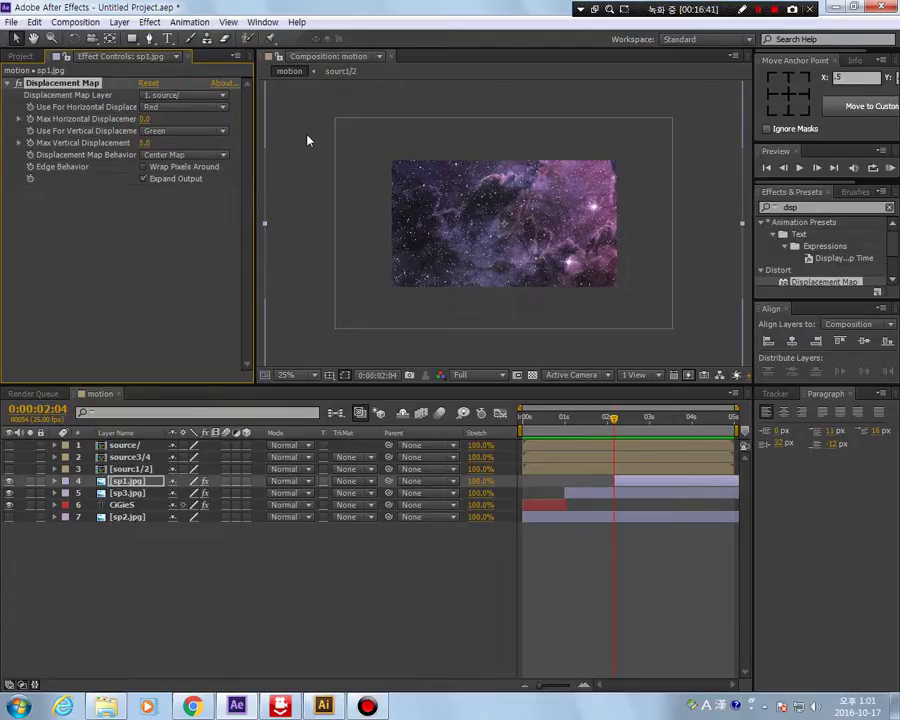
left_click(145, 143)
type("0")
key("Return")
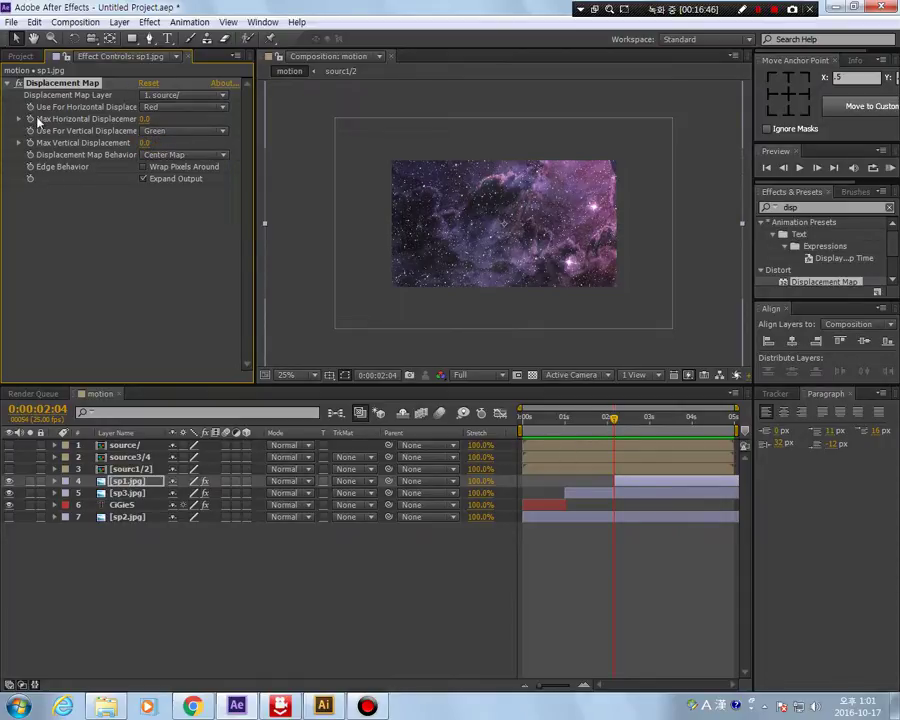
Step: Try out different horizontal and vertical displacement amounts on sp1.jpg and revert them
left_click_drag(144, 120, 5, 187)
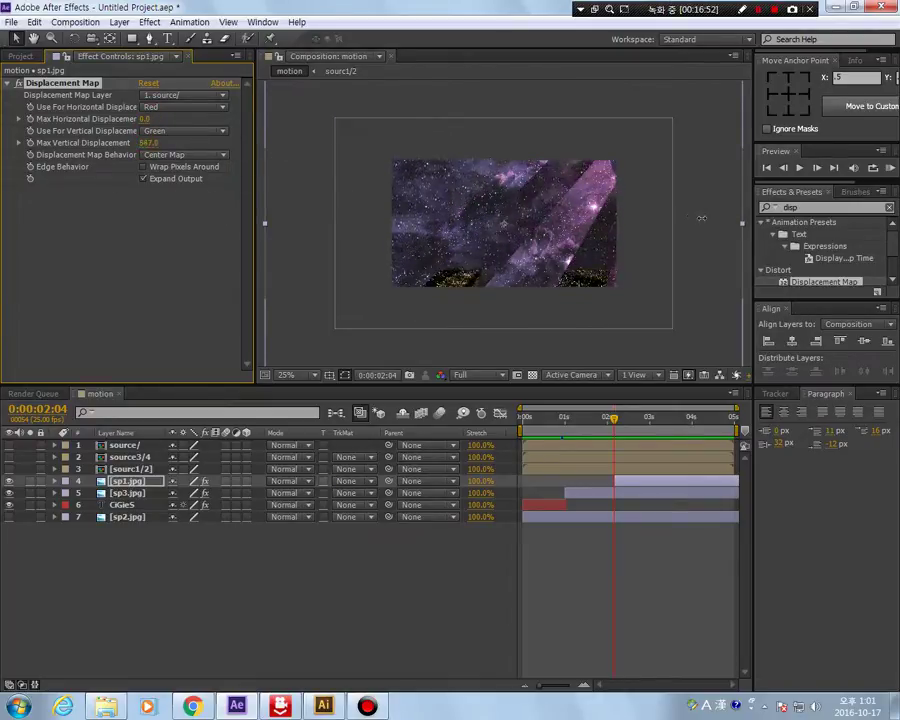
left_click_drag(265, 225, 593, 433)
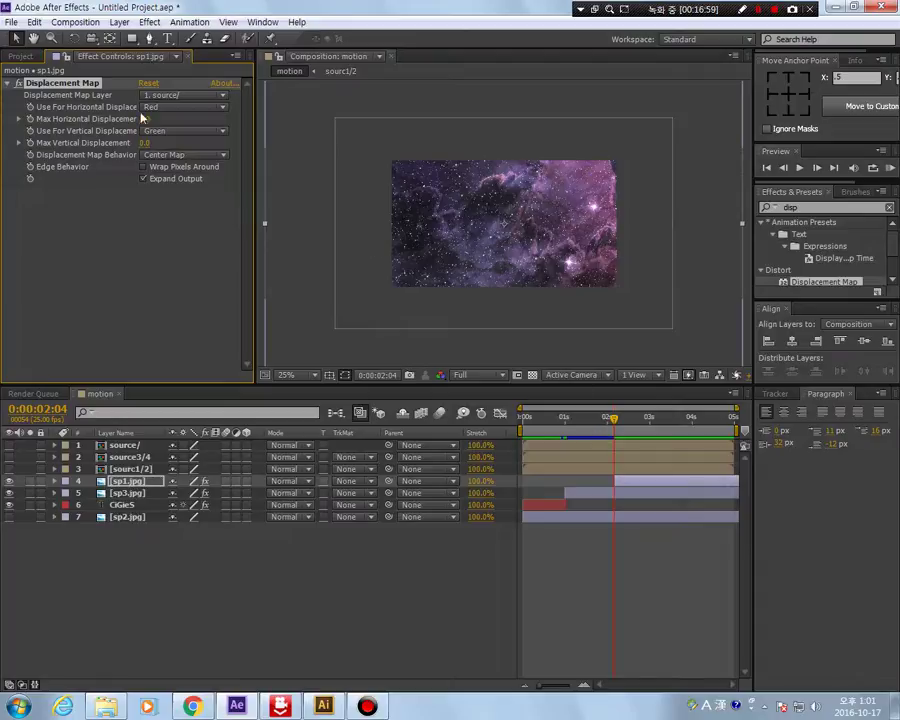
left_click_drag(143, 119, 784, 229)
key("ctrl+z")
Step: Raise sp1.jpg's Max Horizontal Displacement to 2093 at 0:00:02:04, keeping Max Vertical Displacement at 0
left_click_drag(147, 119, 218, 145)
left_click_drag(150, 119, 270, 176)
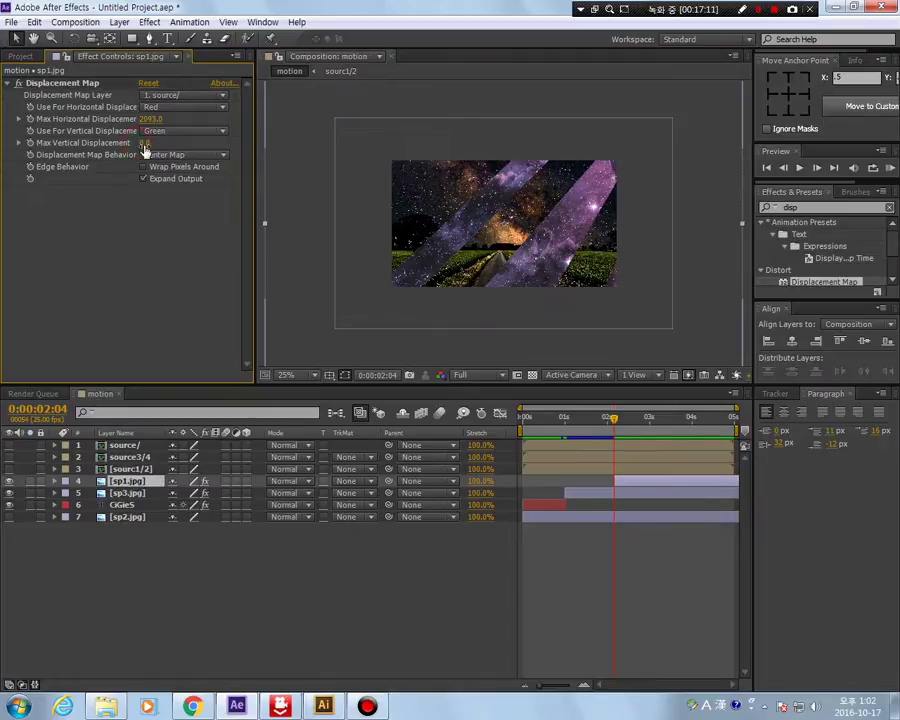
left_click_drag(145, 145, 250, 145)
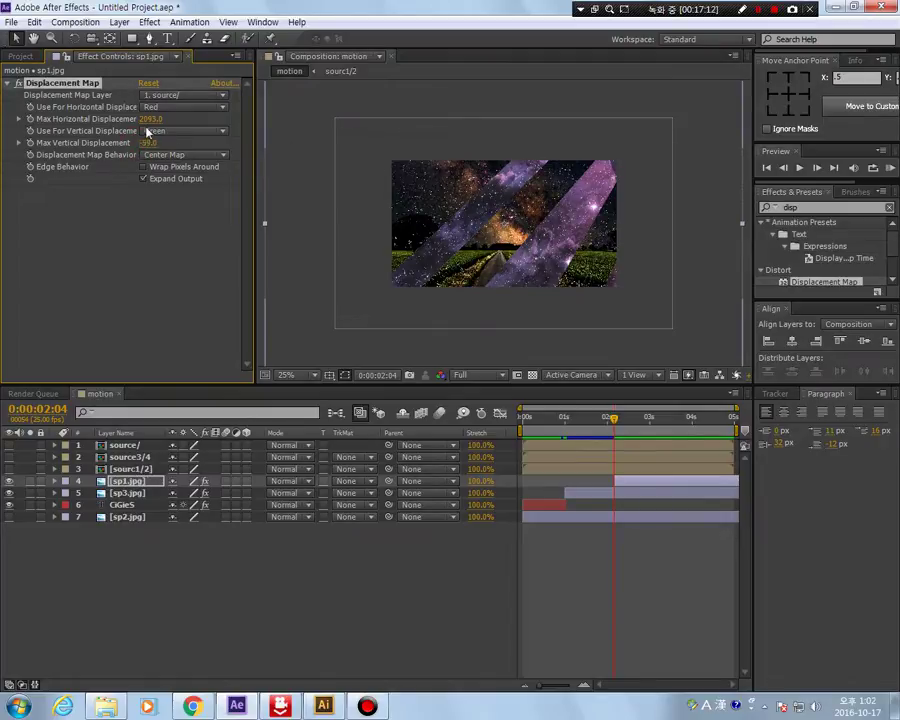
key("ctrl+z")
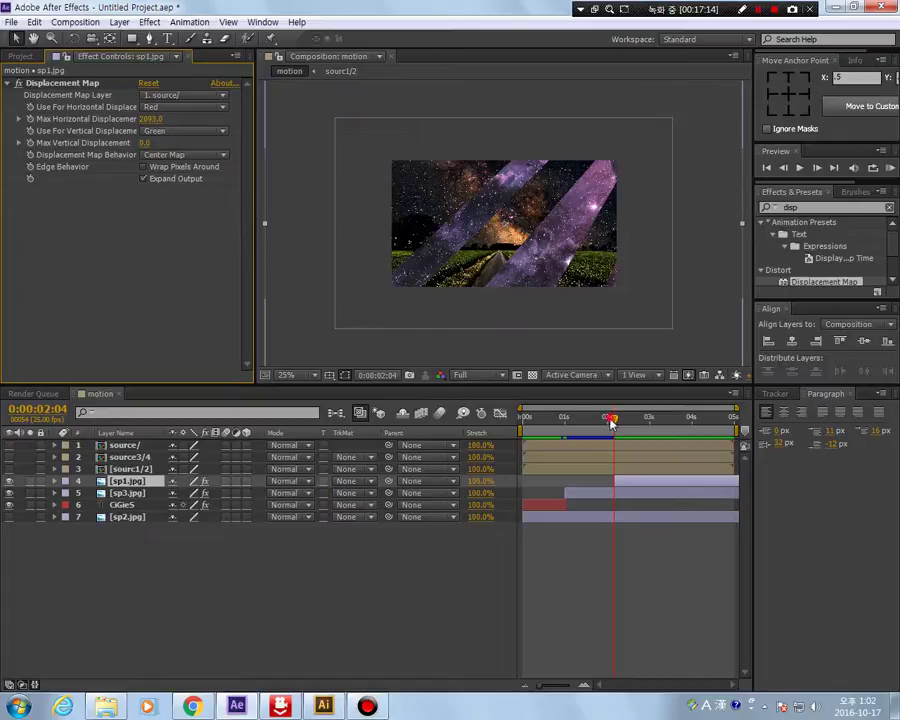
mouse_move(612, 424)
left_mouse_down()
mouse_move(581, 419)
mouse_move(617, 419)
mouse_move(613, 428)
left_mouse_up()
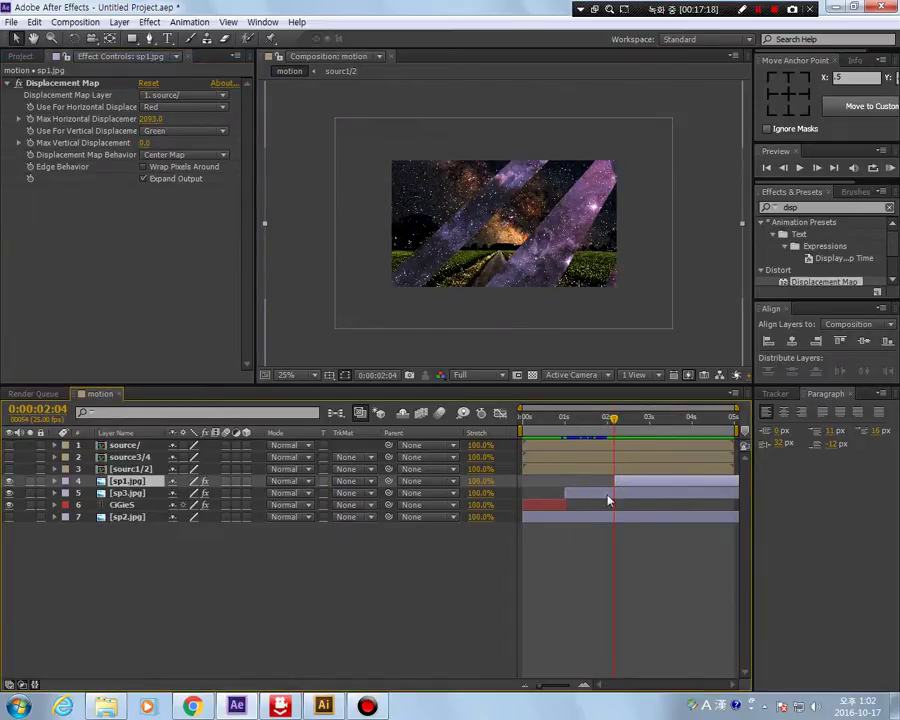
Step: Set sp1.jpg's Max Horizontal Displacement to 0
left_click(152, 119)
type("0")
key("Return")
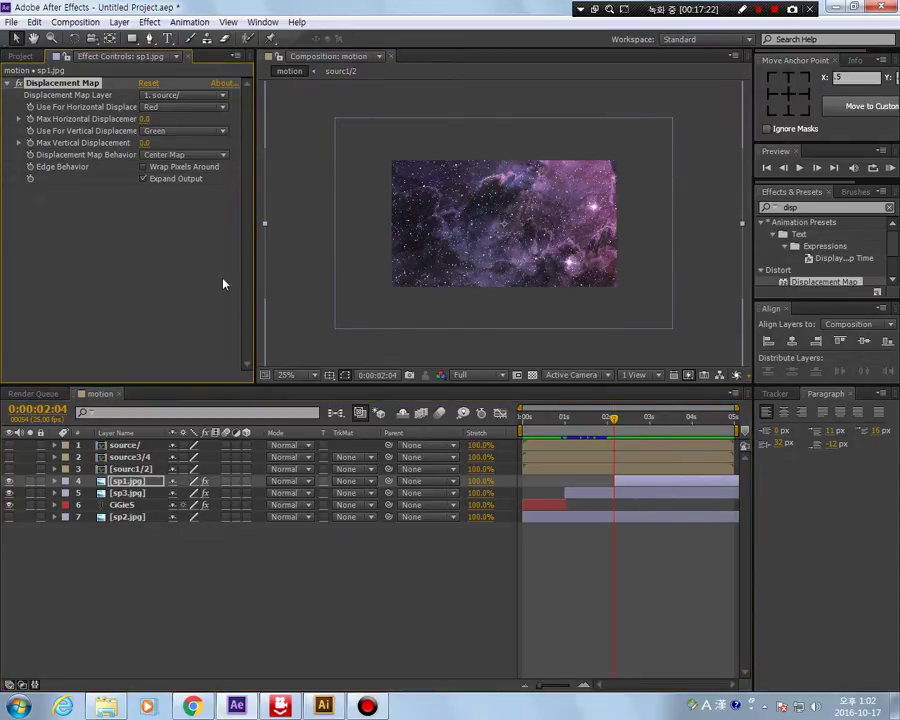
Step: Set sp1.jpg's Max Vertical Displacement to -1677 at 0:00:02:04
mouse_move(146, 143)
left_mouse_down()
mouse_move(190, 149)
mouse_move(156, 143)
left_mouse_up()
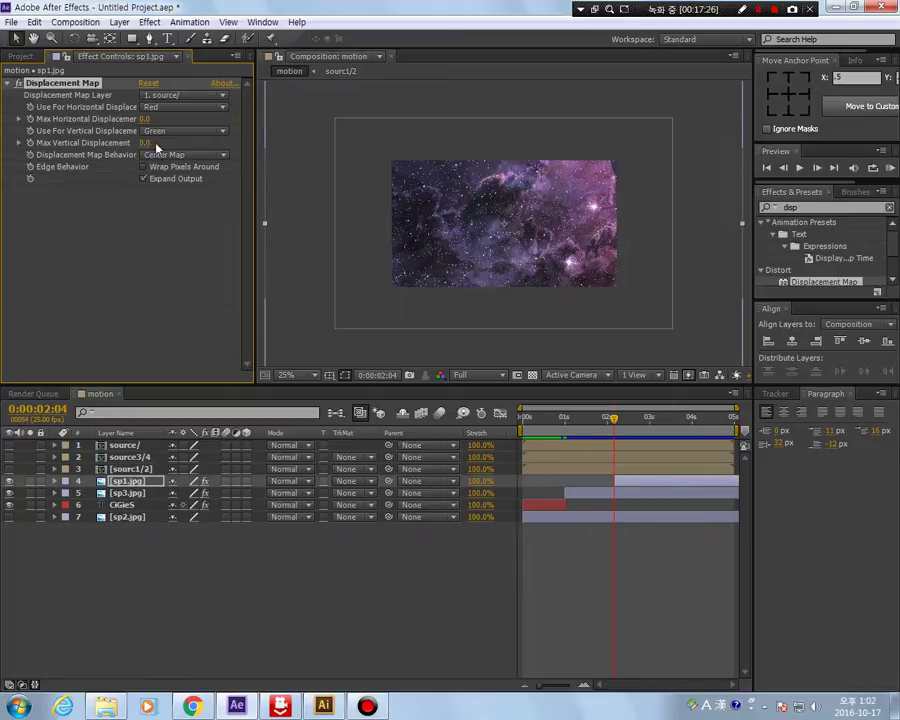
left_click(156, 143)
type("-1000")
key("Return")
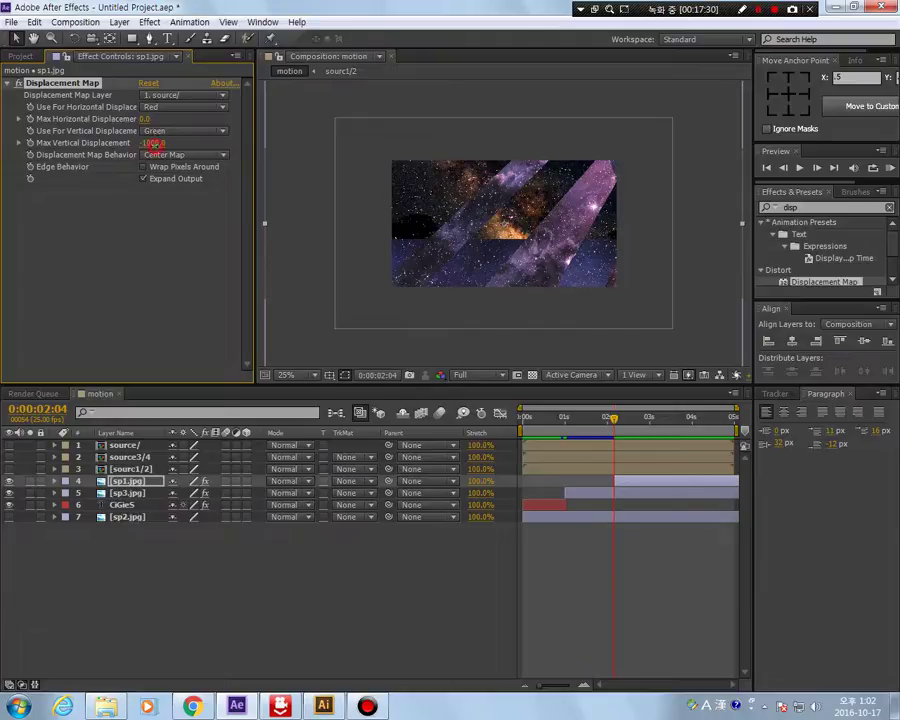
left_click_drag(152, 143, 123, 143)
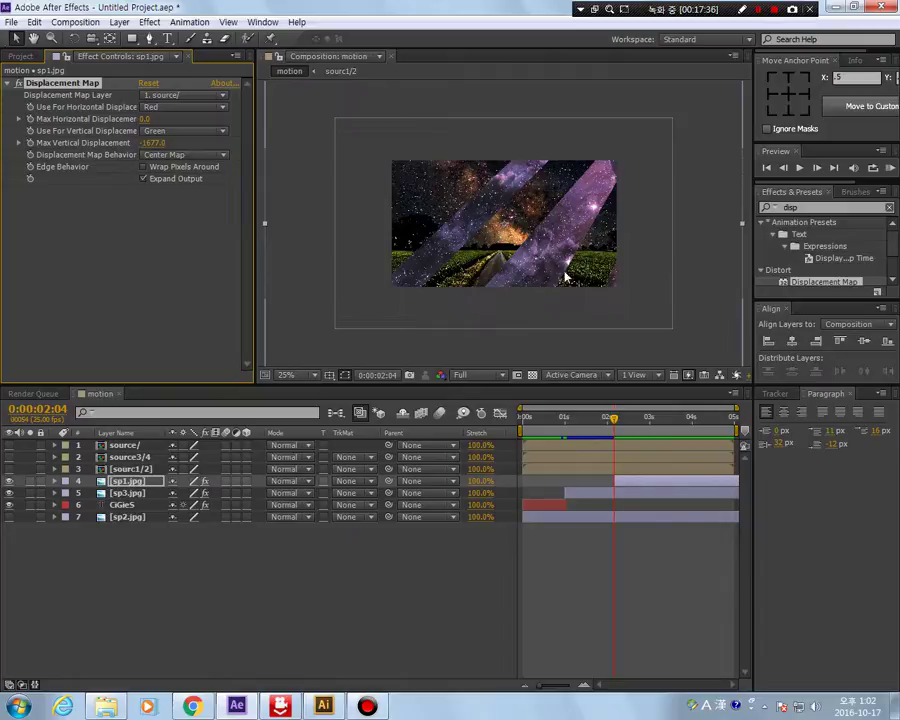
Step: Keyframe sp1.jpg's Max Vertical Displacement at 0:00:02:04 and set it to 0 at 0:00:02:15
left_click(31, 143)
left_click_drag(612, 420, 632, 416)
left_click(153, 143)
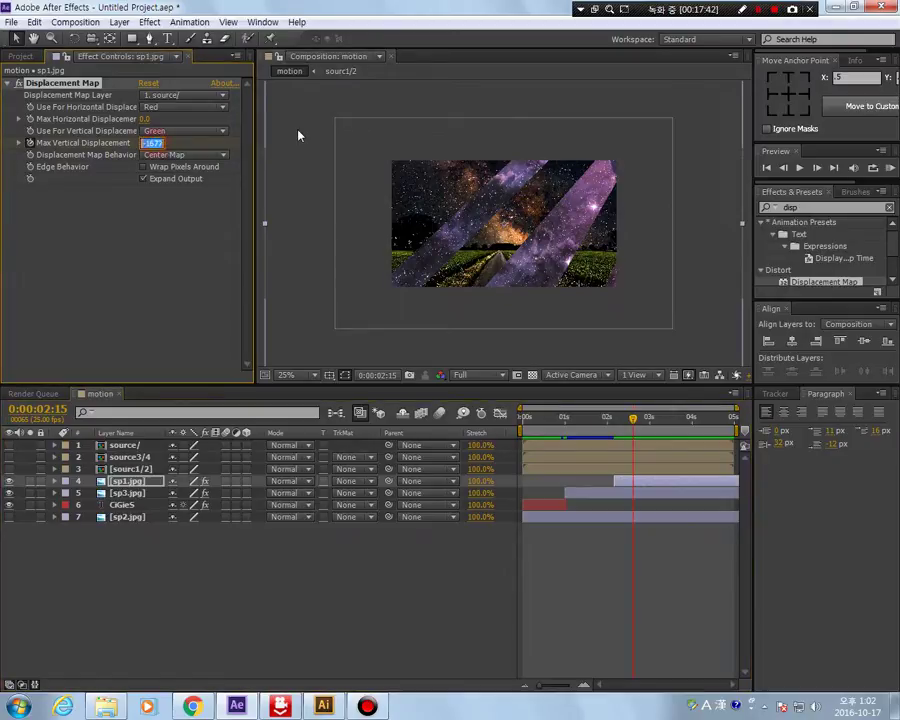
type("0")
key("Return")
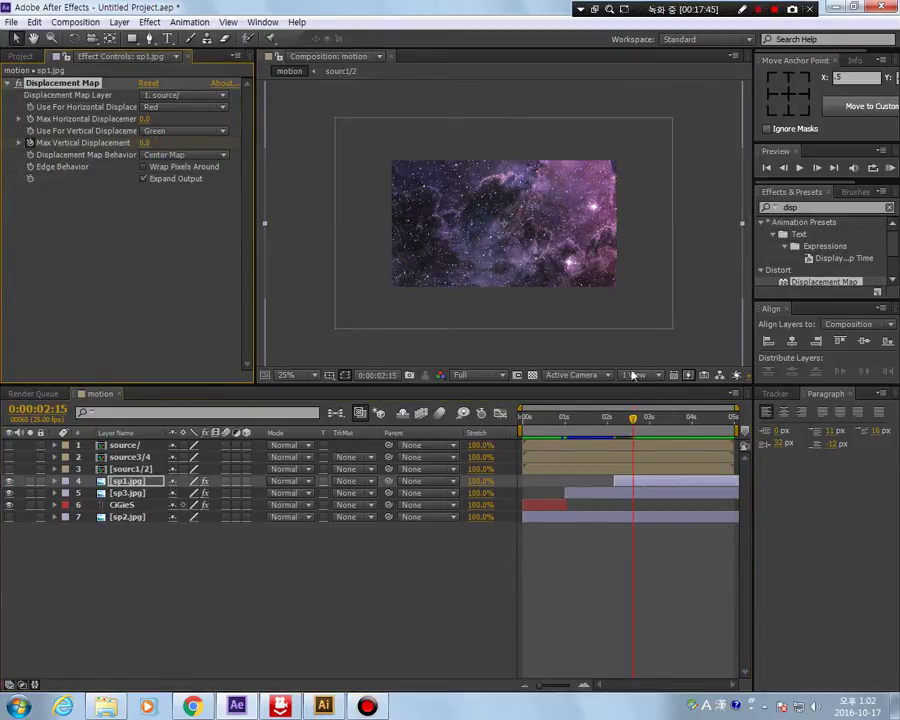
Step: Try out a different Max Horizontal Displacement on sp1.jpg at 0:00:02:04 and undo it
left_click_drag(634, 427, 612, 442)
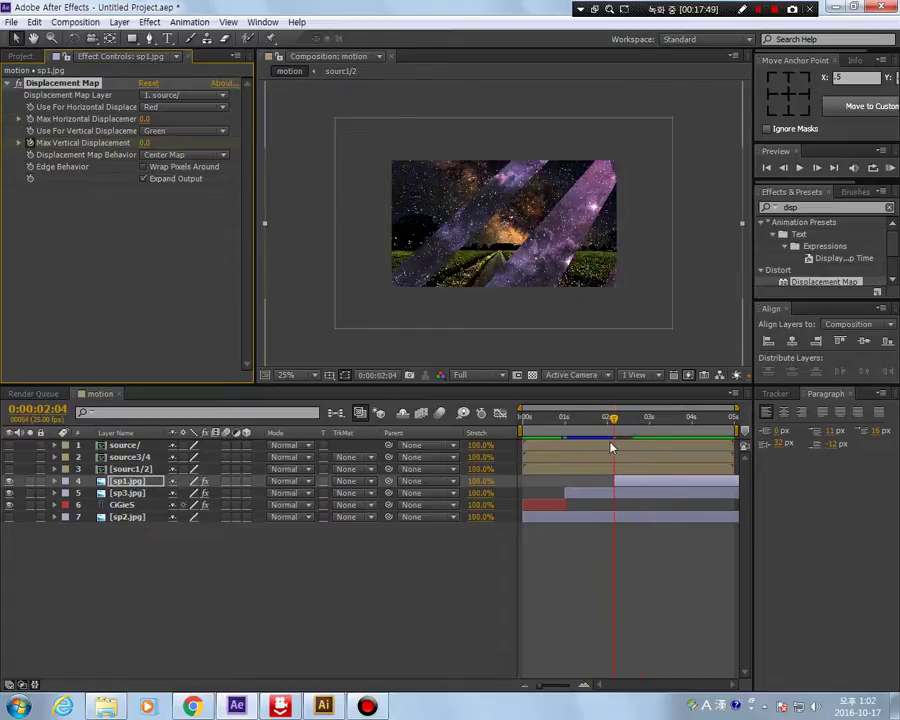
left_click_drag(145, 120, 72, 120)
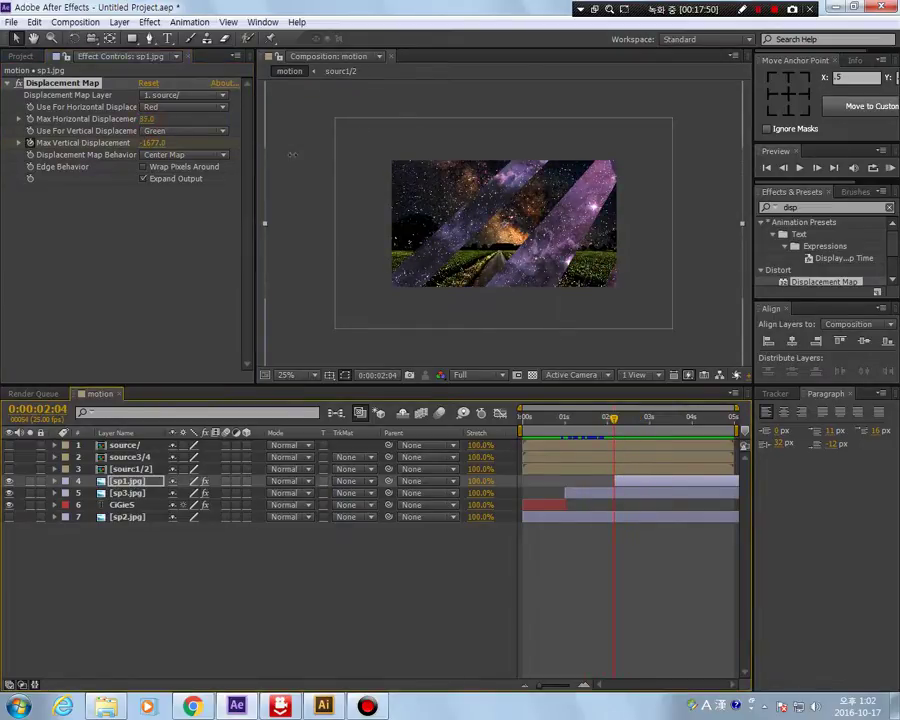
key("ctrl+z")
Step: Base sp1.jpg's vertical displacement on the Alpha channel and set Max Vertical Displacement to 1405, with its keyframes removed
left_click_drag(614, 421, 650, 462)
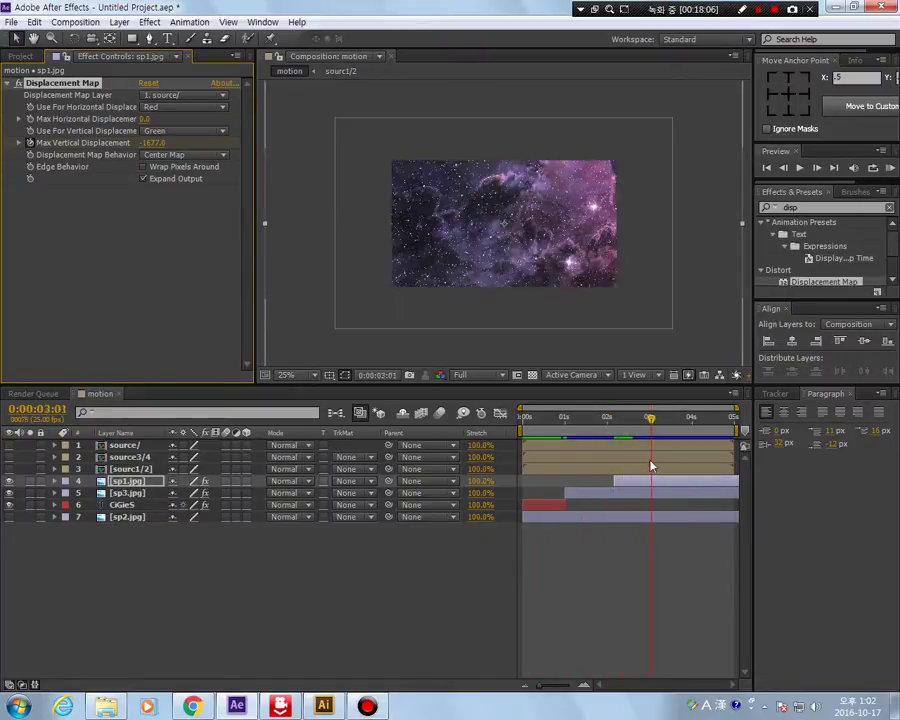
left_click(165, 131)
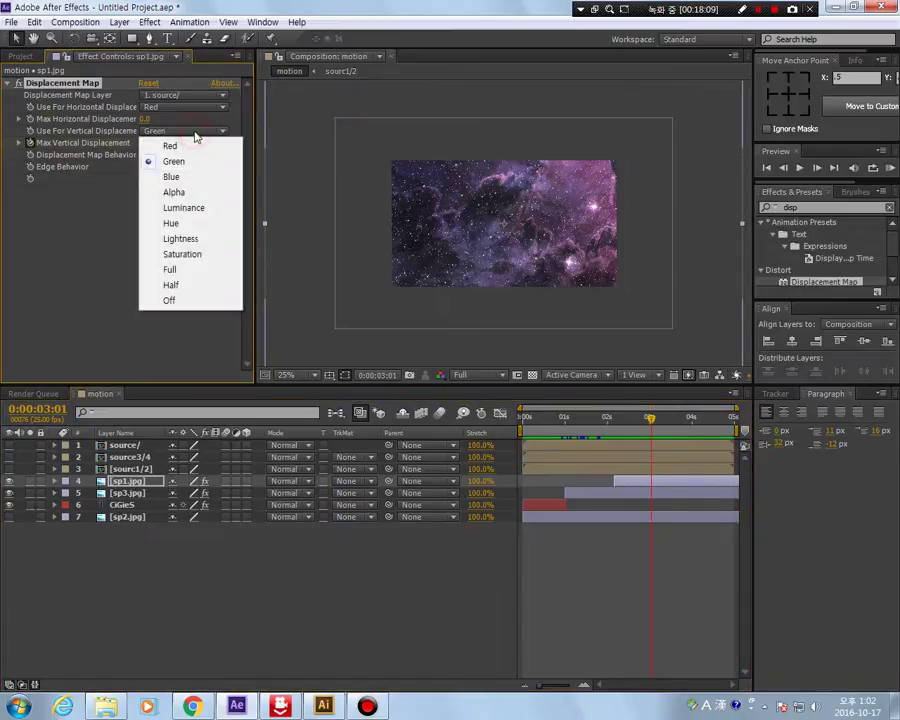
left_click(209, 193)
left_click_drag(145, 142, 820, 293)
left_click_drag(326, 157, 652, 212)
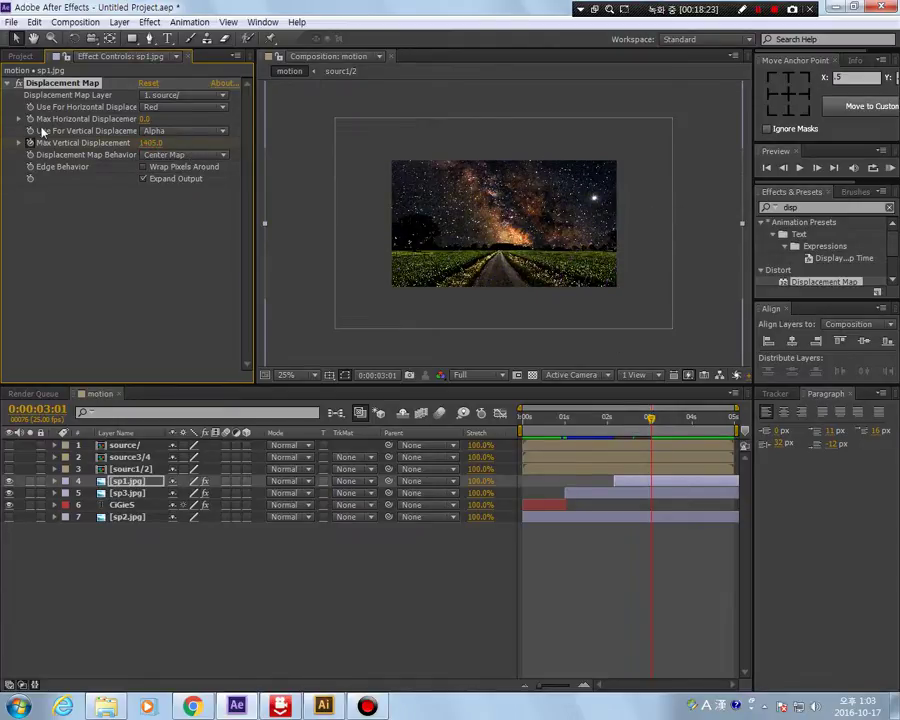
Step: Animate sp1.jpg's Max Vertical Displacement from 1405 at 0:00:02:04 to 0 at 0:00:02:16
left_click(612, 428)
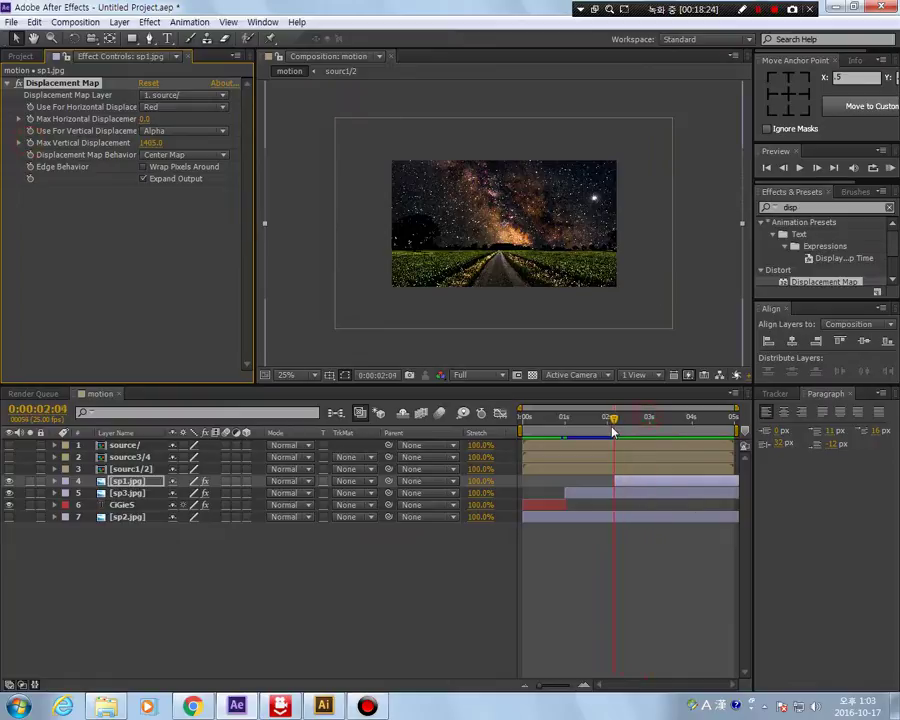
left_click(31, 144)
mouse_move(618, 422)
left_mouse_down()
mouse_move(643, 428)
mouse_move(634, 422)
left_mouse_up()
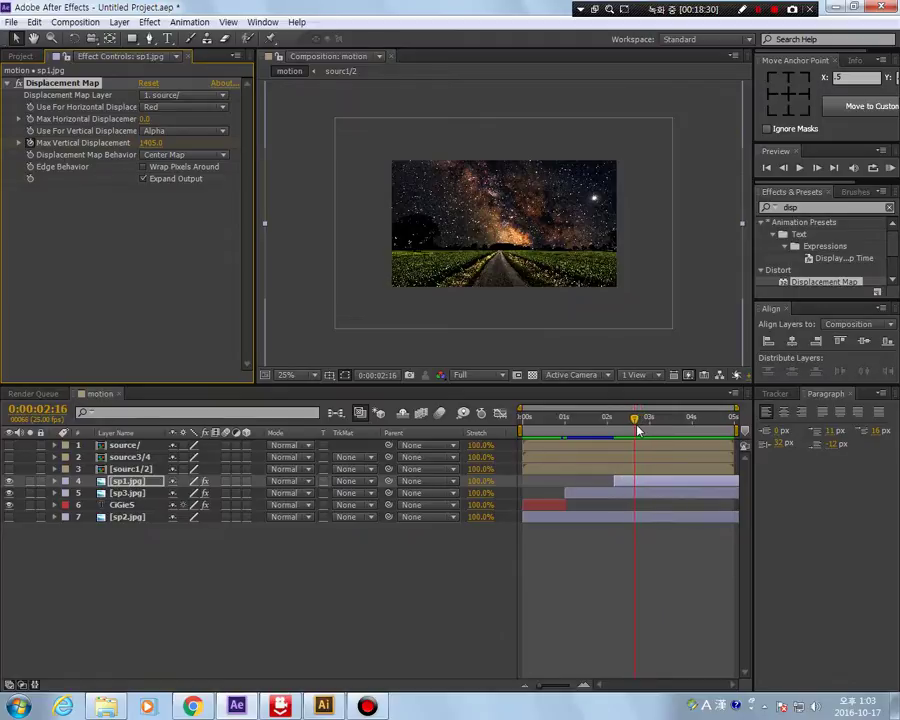
left_click(147, 143)
type("0")
key("Return")
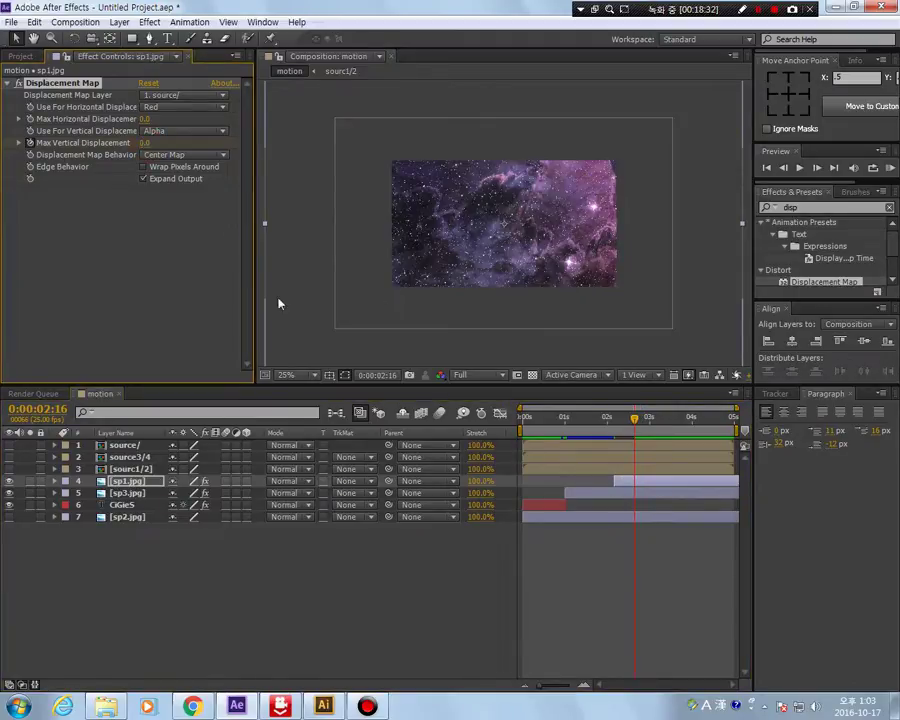
mouse_move(638, 422)
left_mouse_down()
mouse_move(582, 422)
mouse_move(643, 441)
mouse_move(585, 449)
mouse_move(652, 455)
mouse_move(641, 421)
mouse_move(624, 420)
mouse_move(645, 423)
left_mouse_up()
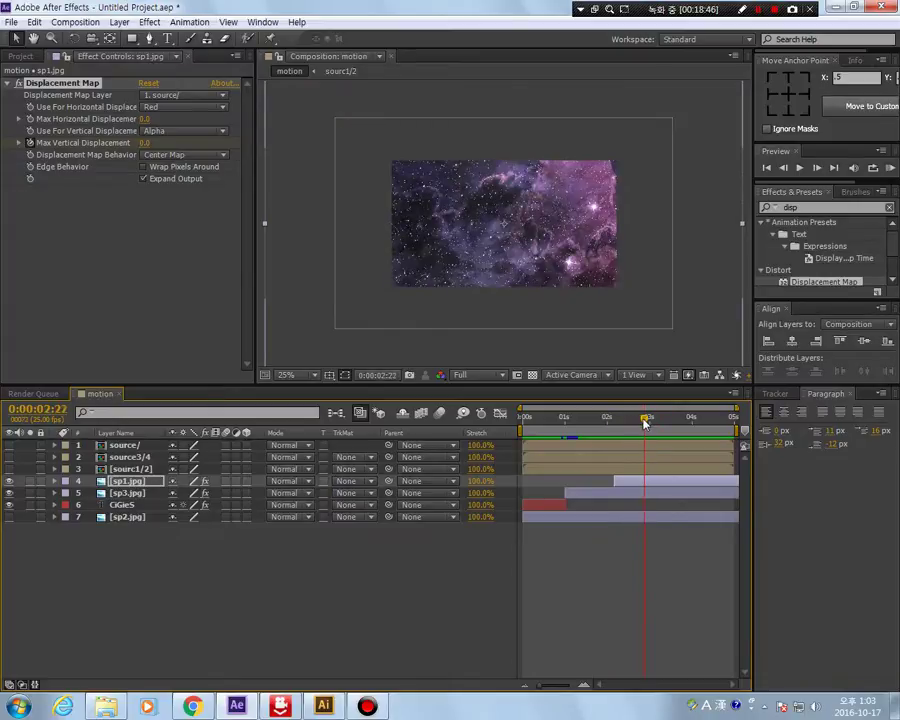
Step: Add a white (FFFFFF) 1280 x 720 px solid to the motion composition
left_click(44, 643)
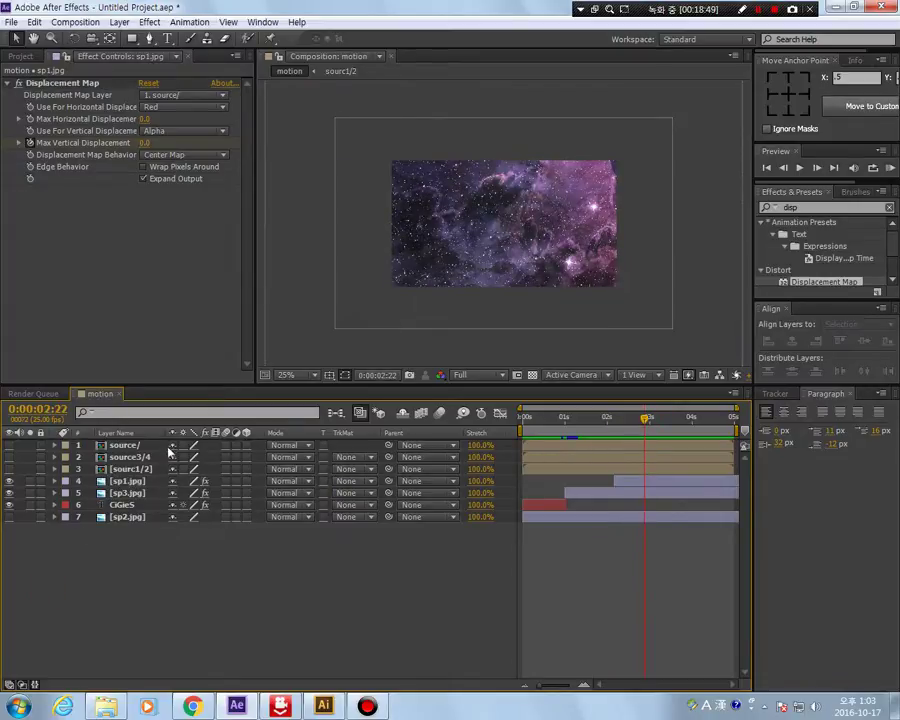
left_click(161, 571)
key("ctrl+y")
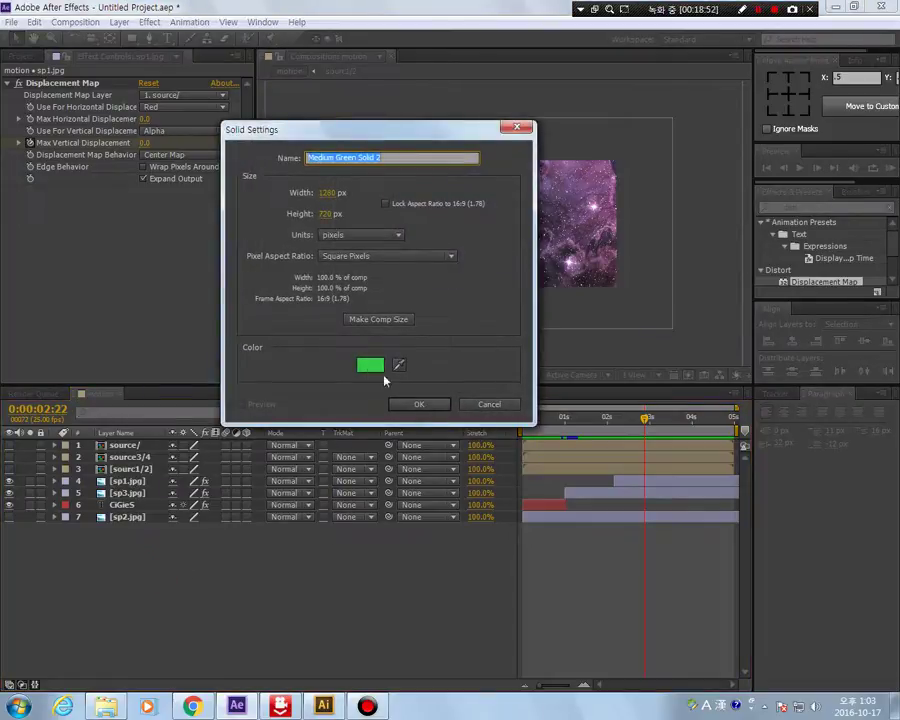
left_click(370, 365)
left_click(303, 413)
left_click(627, 419)
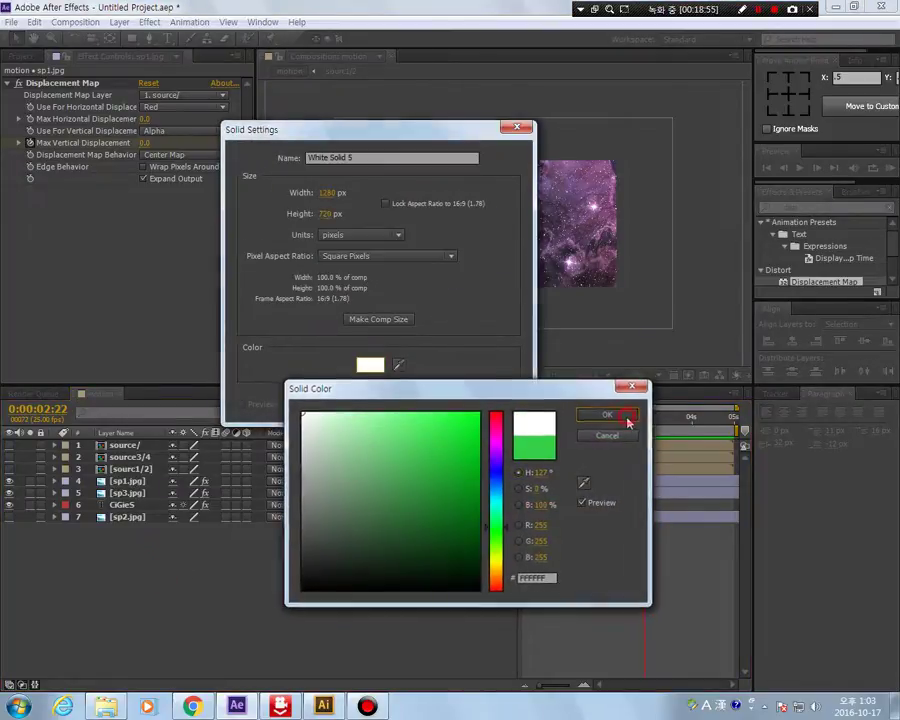
left_click(416, 401)
Step: Find the Fractal Noise effect and apply it to the white solid
double_click(786, 207)
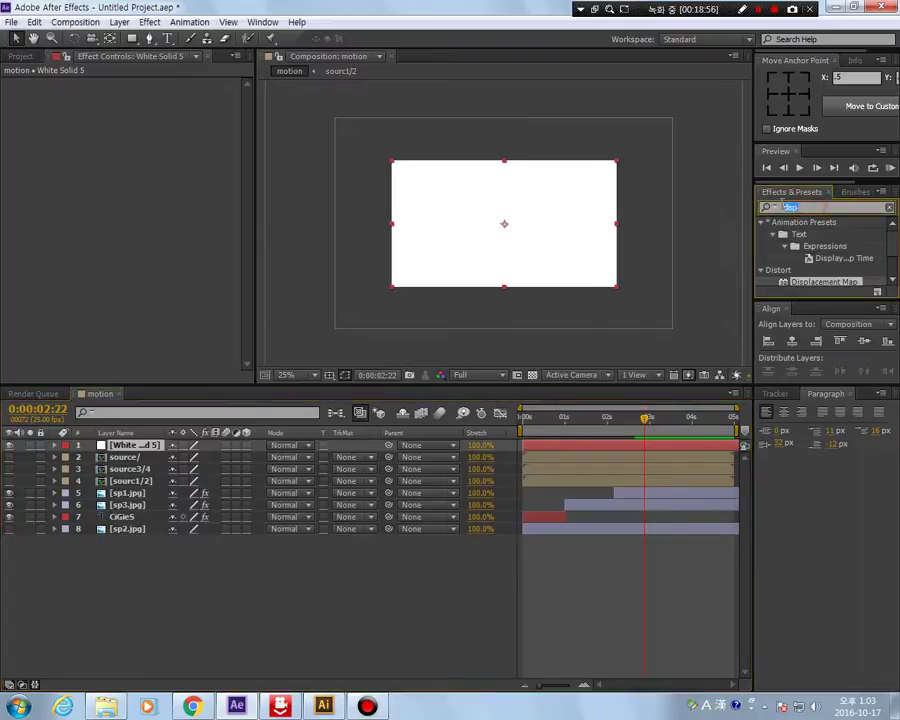
type("frac")
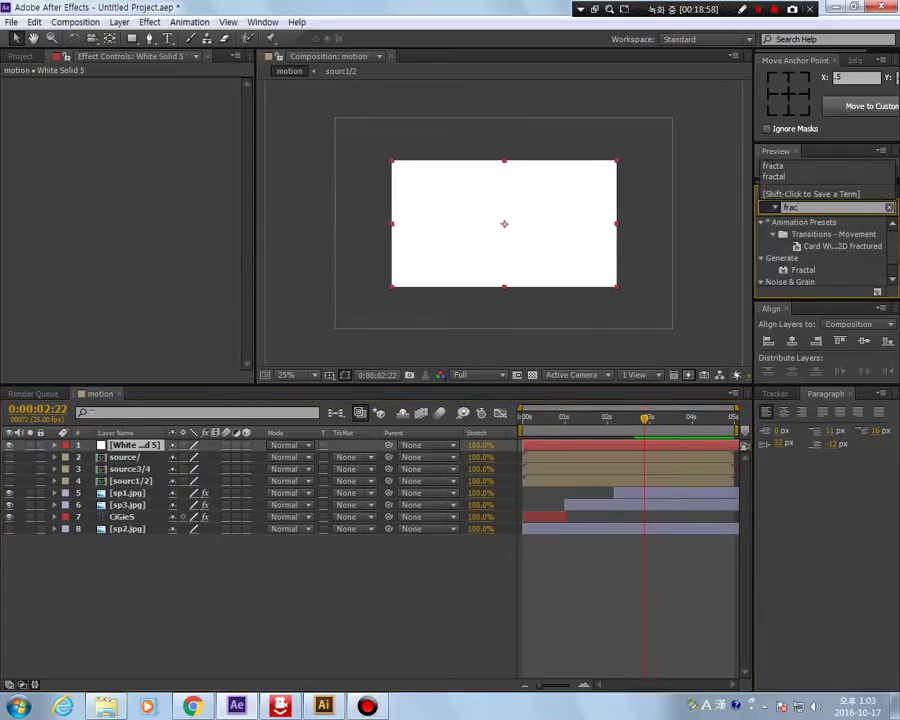
type("tal")
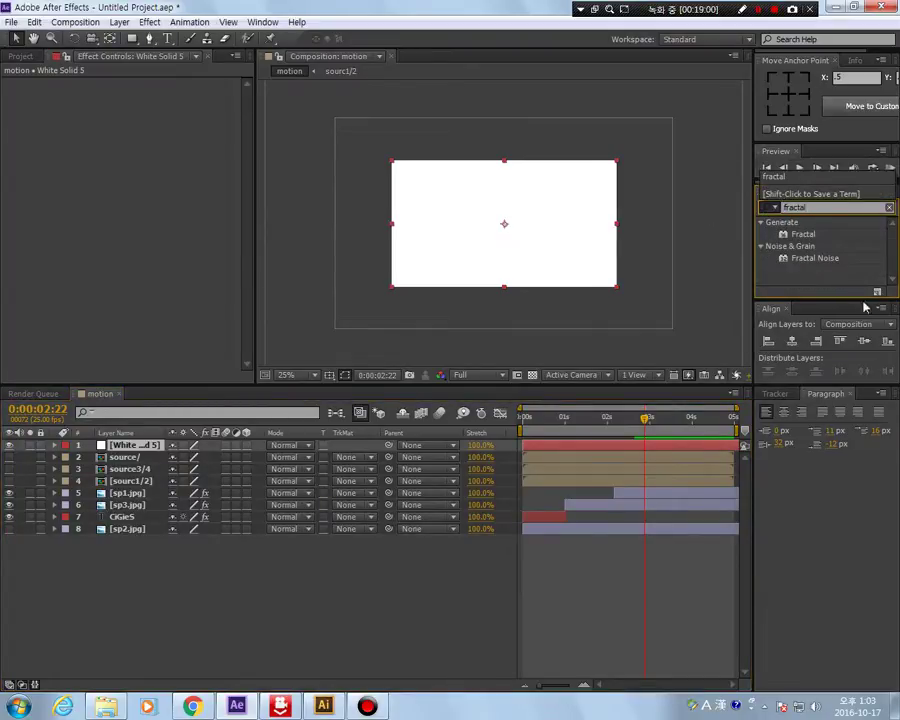
double_click(818, 261)
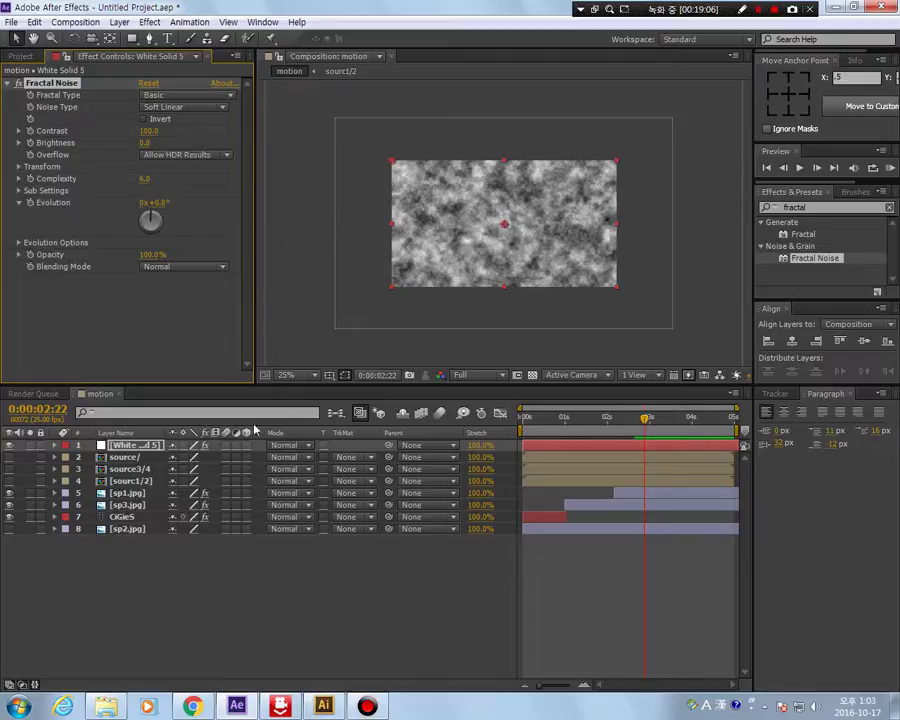
Step: Unlink the white solid's scale proportions and stretch it to 4117% horizontally, leaving the vertical scale at 100%
key("s")
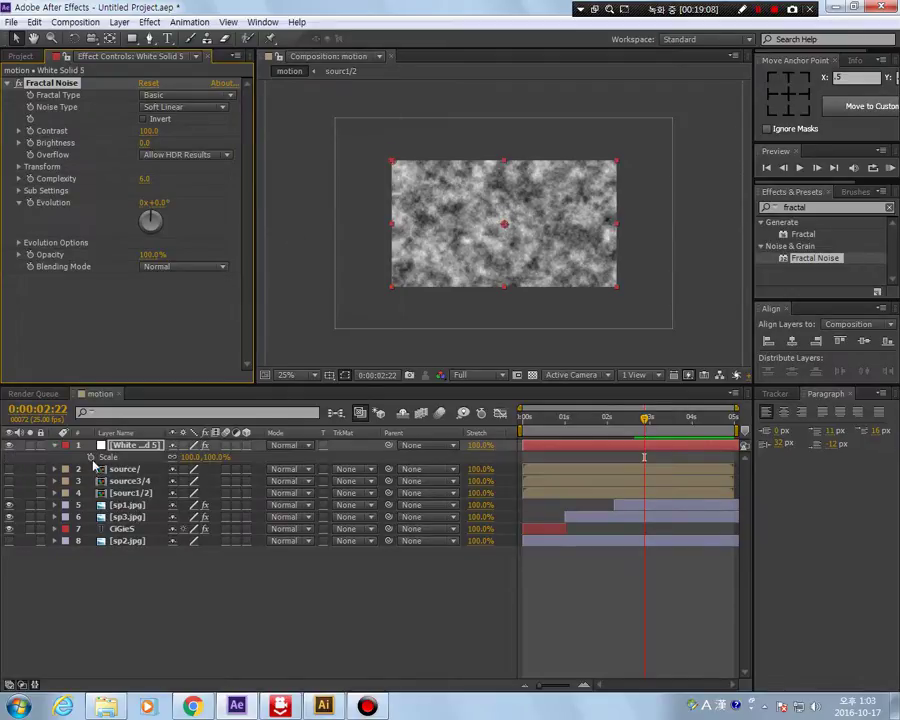
left_click_drag(190, 457, 295, 469)
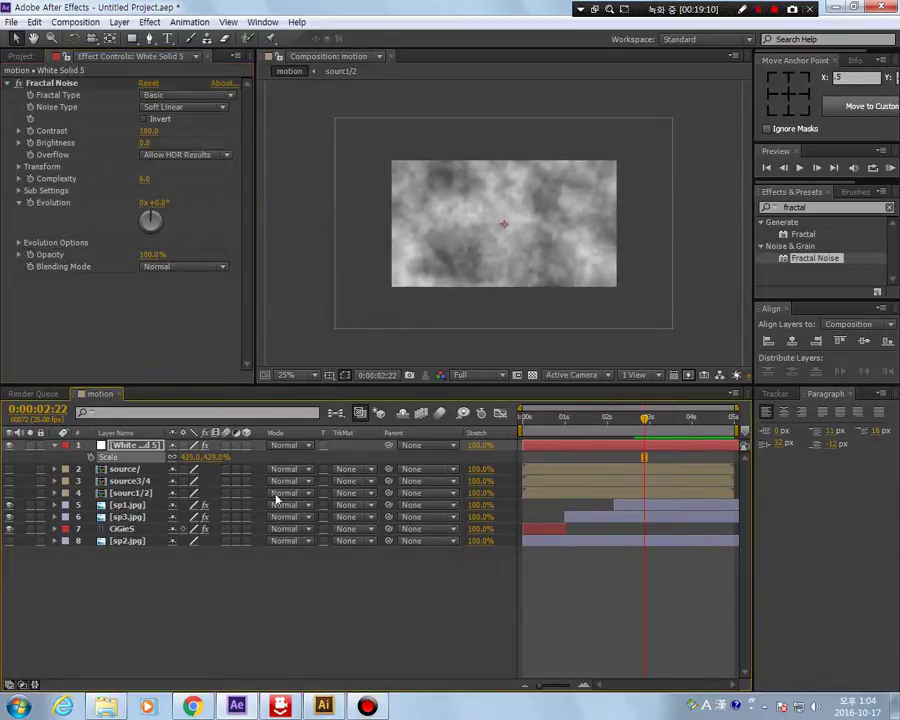
key("ctrl+z")
left_click_drag(185, 462, 620, 485)
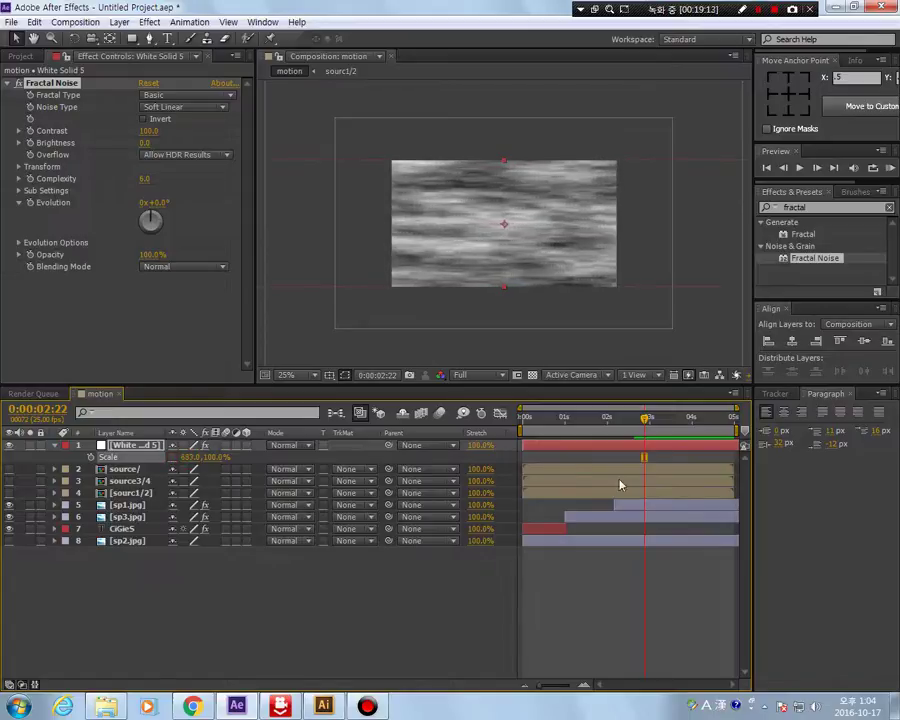
left_click_drag(250, 457, 283, 457)
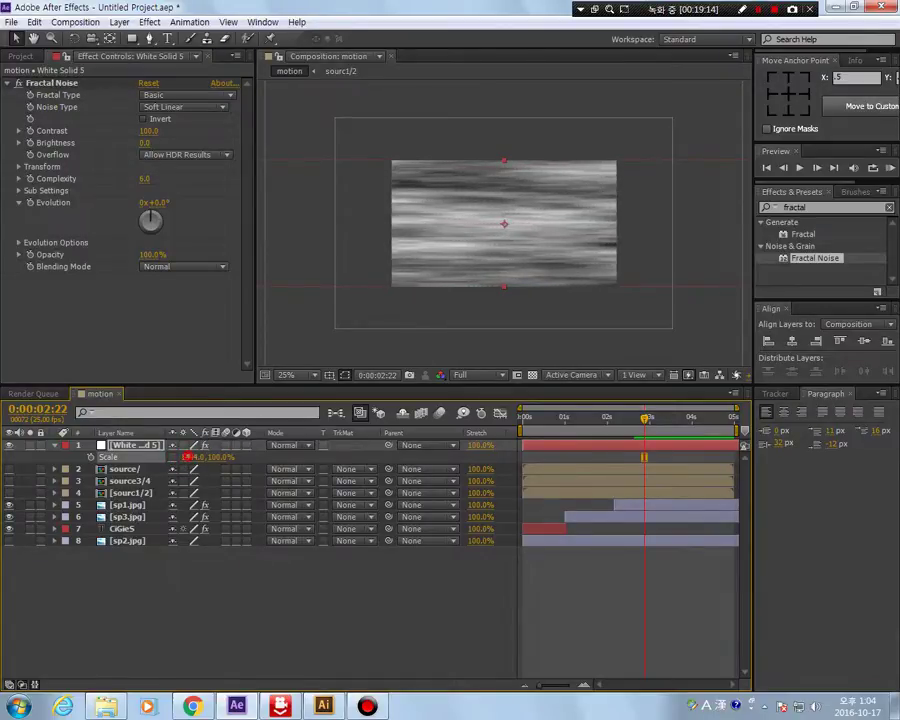
left_click_drag(186, 457, 387, 480)
left_click_drag(190, 457, 777, 482)
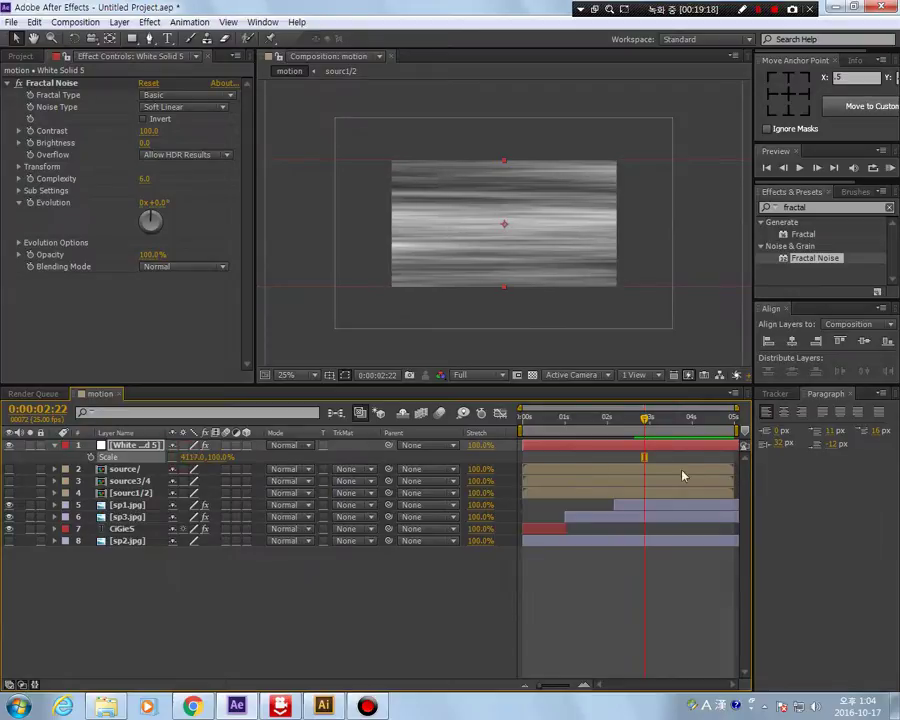
Step: Find the Curves effect and apply it to the white solid
double_click(818, 208)
type("curv")
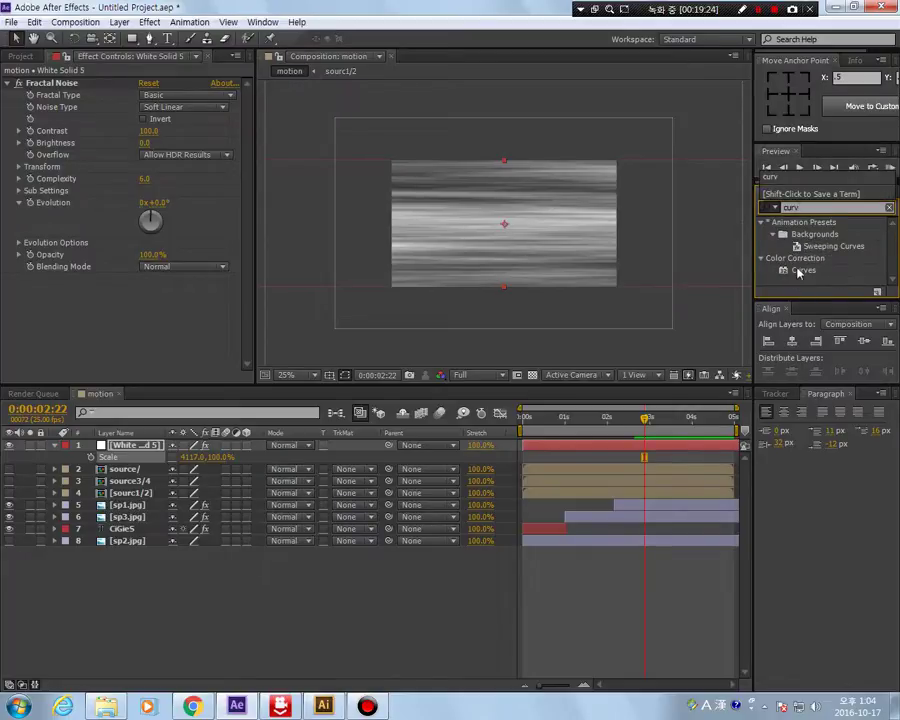
left_click(801, 271)
double_click(802, 271)
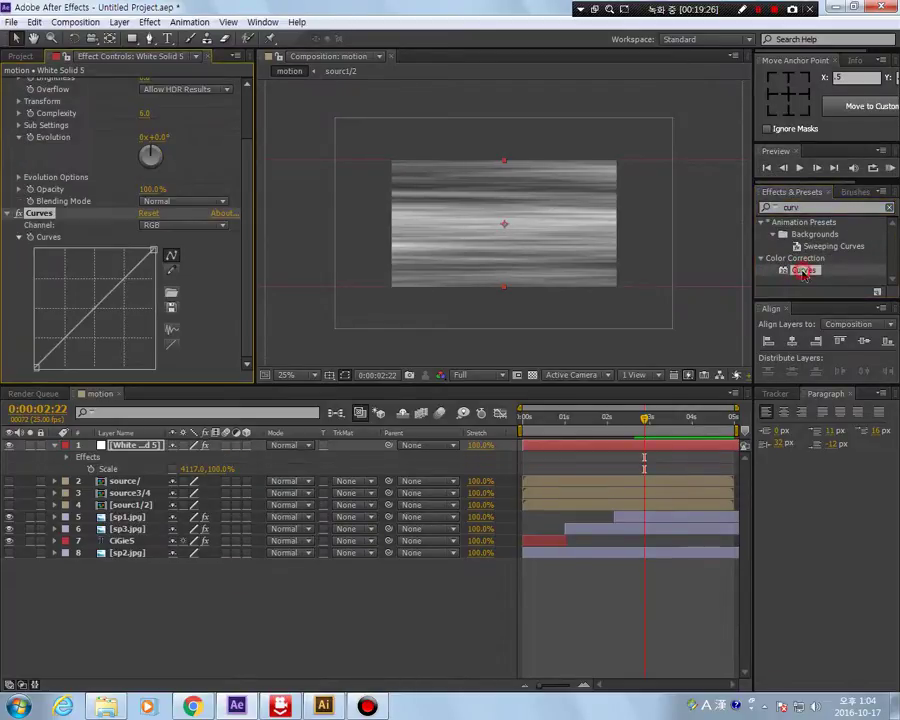
Step: Bend the RGB curve into a nearly vertical S-shape to turn the noise into hard black and white streaks, and collapse Curves
left_click_drag(118, 283, 103, 265)
left_click_drag(61, 330, 95, 355)
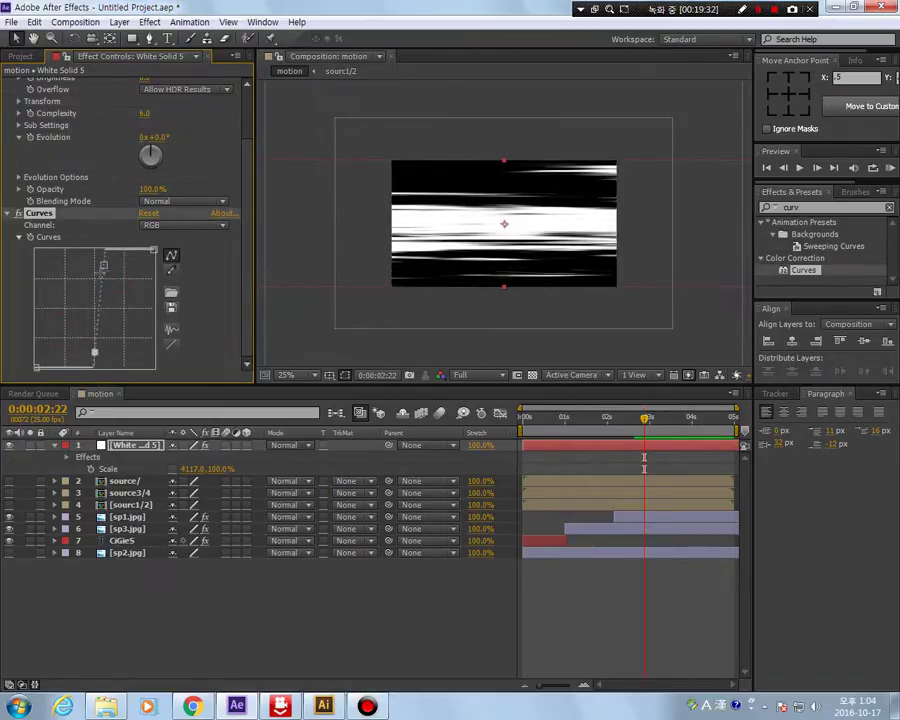
left_click_drag(103, 265, 99, 263)
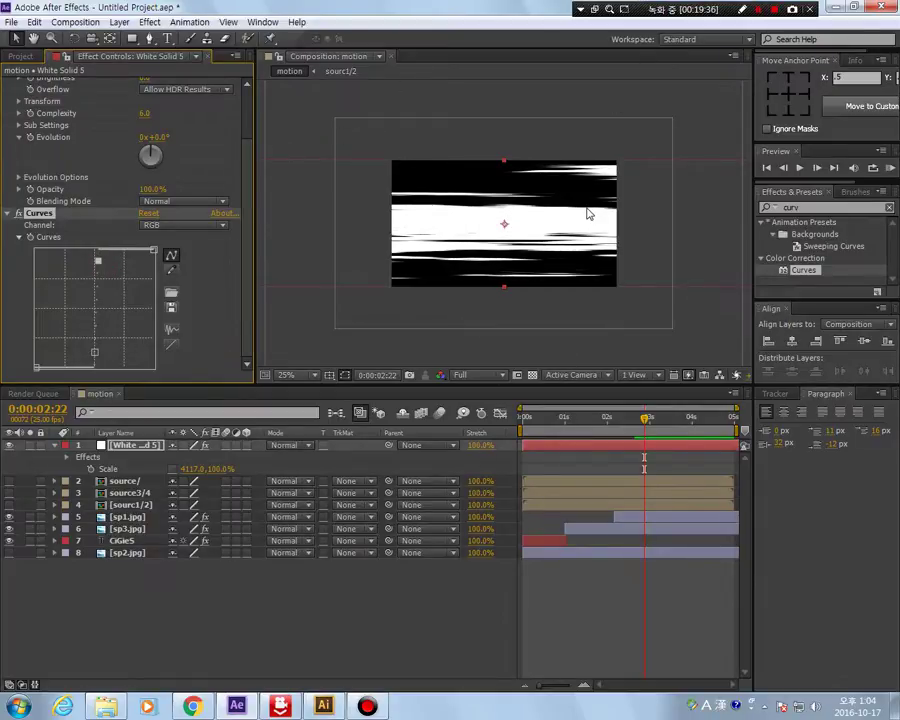
left_click(8, 213)
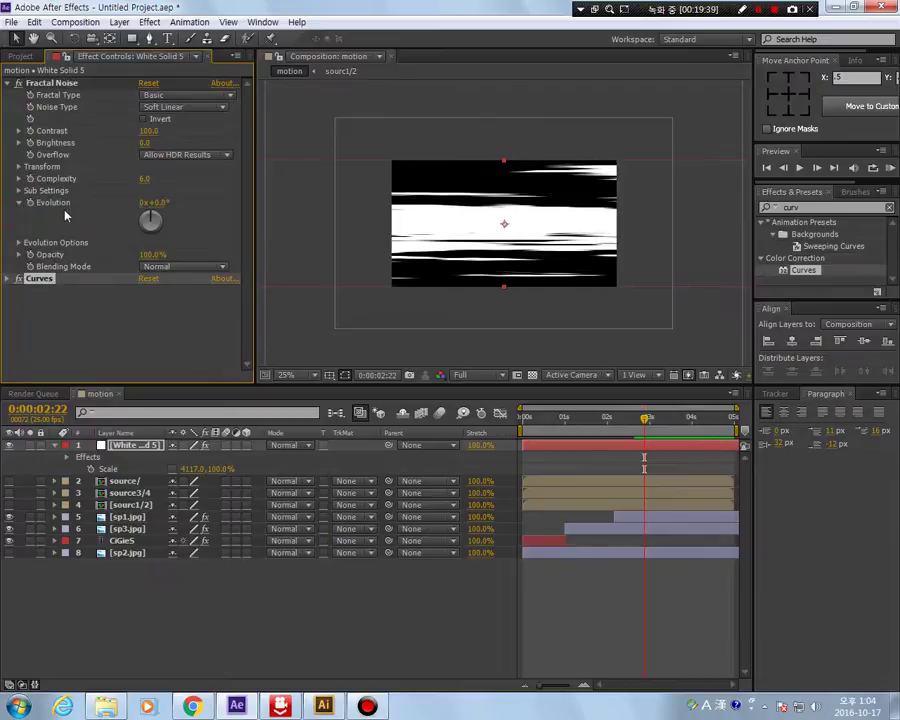
Step: Try out different Evolution values on the Fractal Noise and reset Evolution to 0x+0.0°
mouse_move(153, 213)
left_mouse_down()
mouse_move(130, 255)
mouse_move(84, 160)
mouse_move(140, 150)
mouse_move(175, 175)
mouse_move(172, 223)
mouse_move(159, 237)
mouse_move(136, 226)
mouse_move(163, 221)
mouse_move(150, 234)
left_mouse_up()
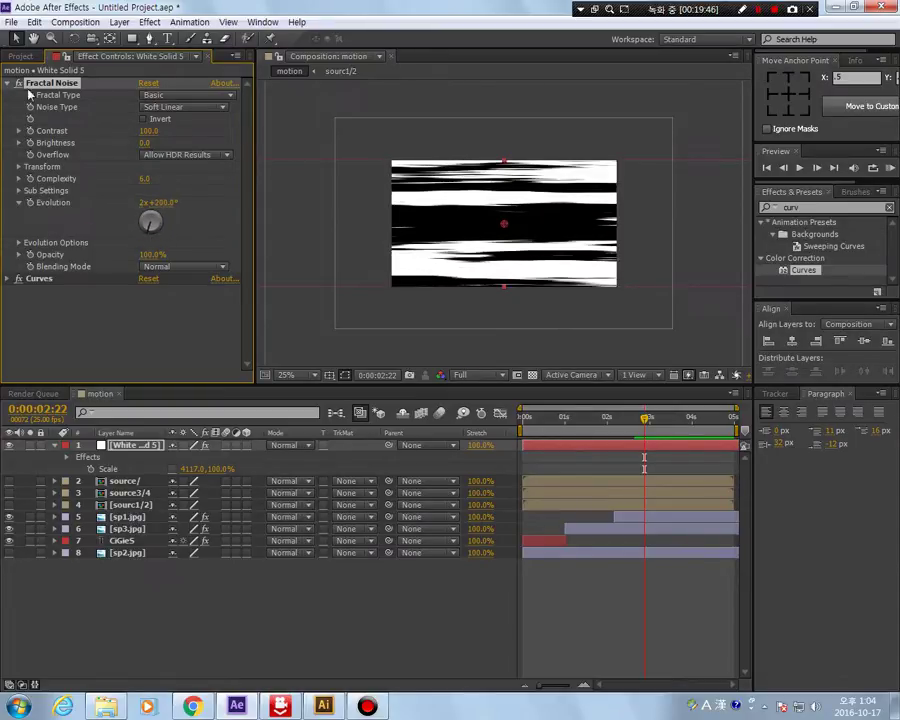
left_click(146, 202)
type("0")
key("Tab")
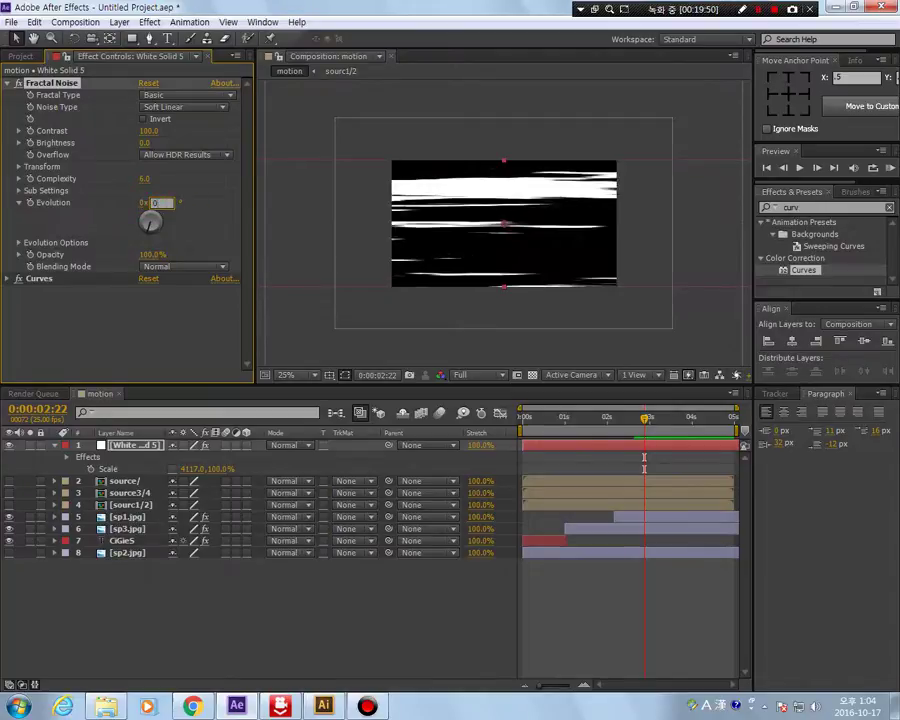
type("0")
key("Return")
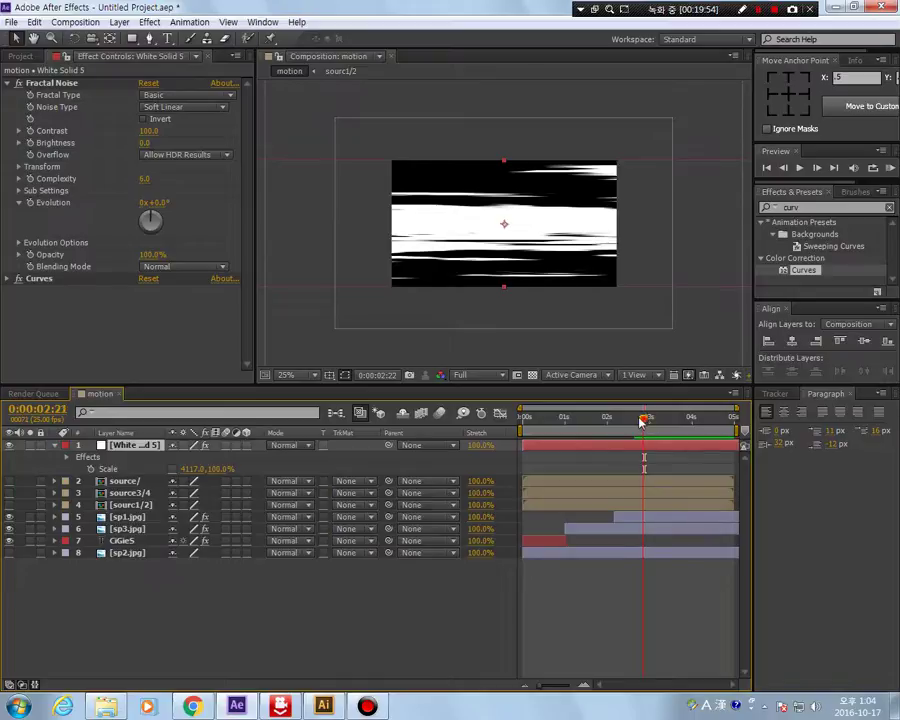
Step: Try pre-composing the white solid as source_m with all attributes left in motion, look inside the new comp and undo it
left_click_drag(644, 418, 432, 430)
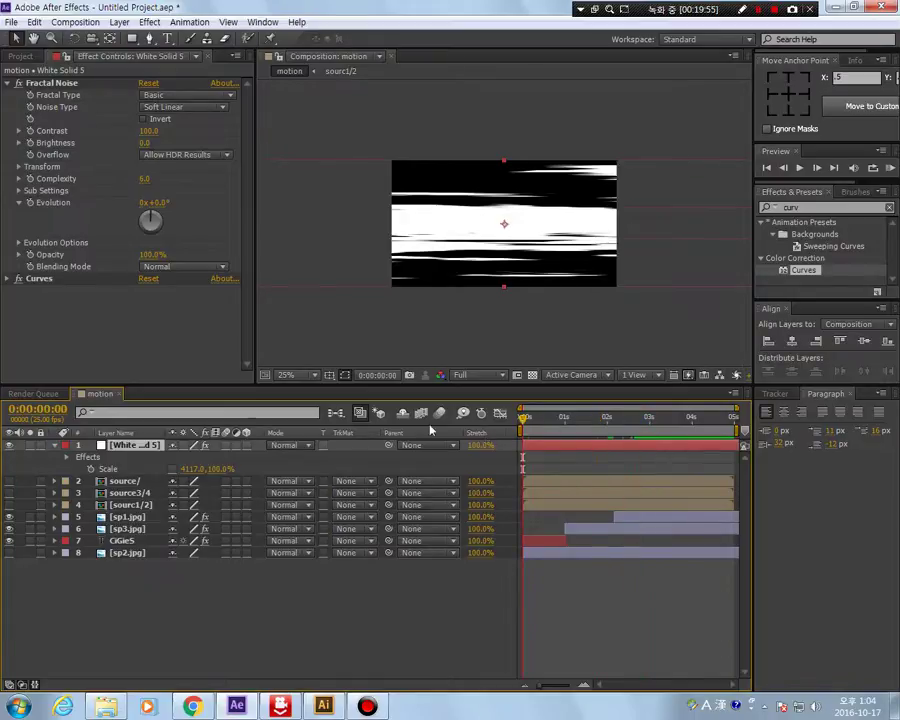
right_click(133, 447)
left_click(180, 575)
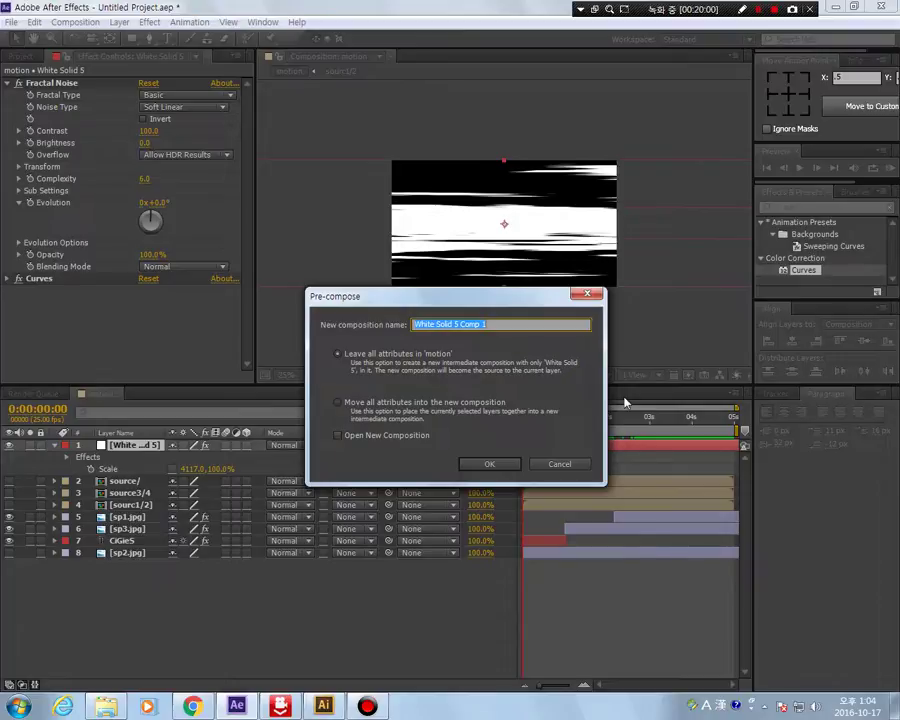
type("source_m")
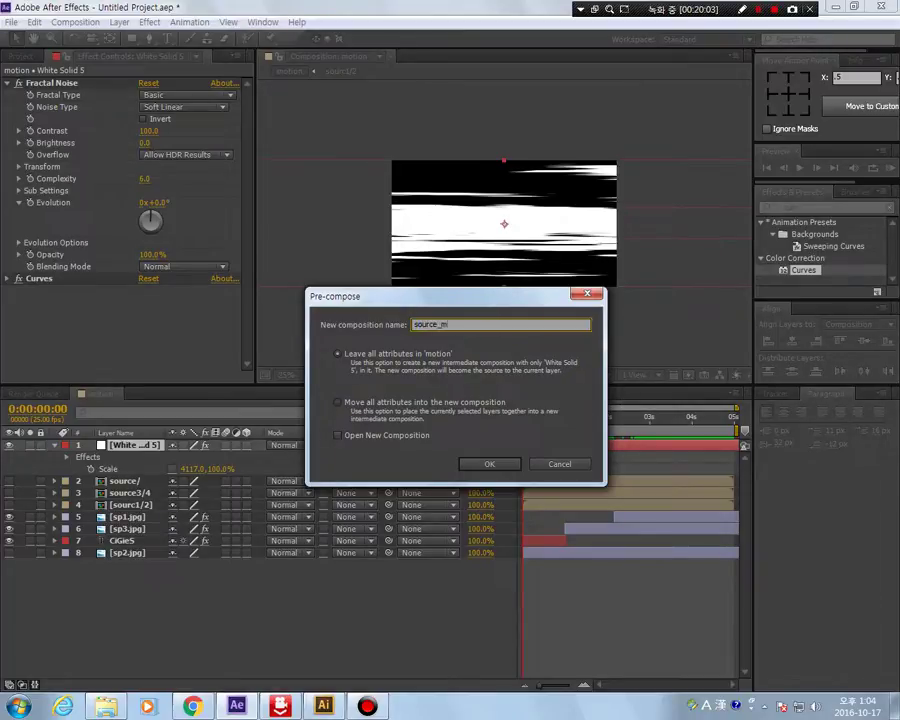
key("Return")
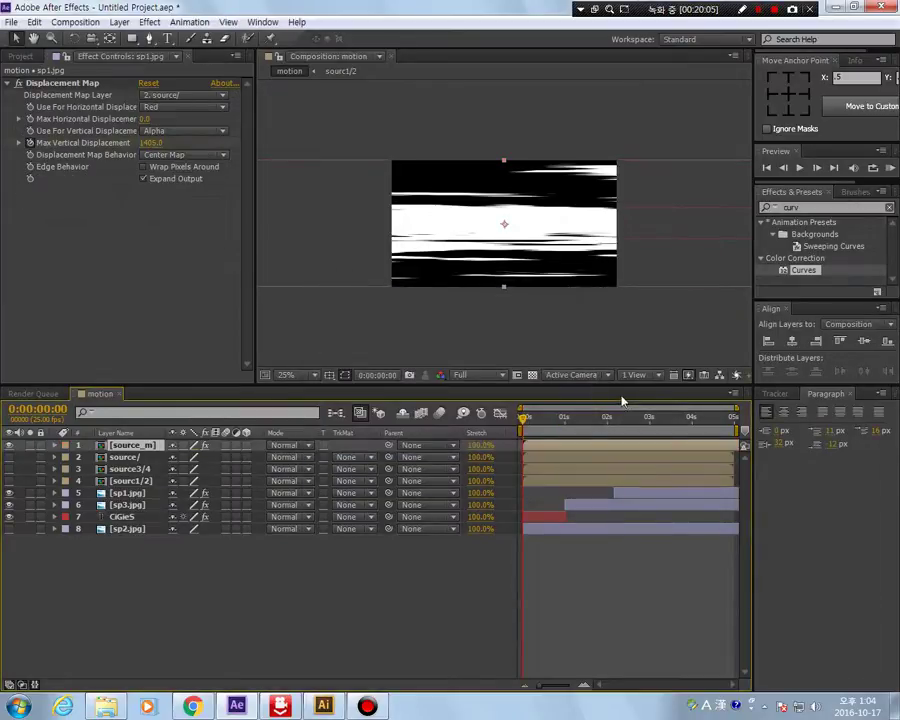
double_click(107, 445)
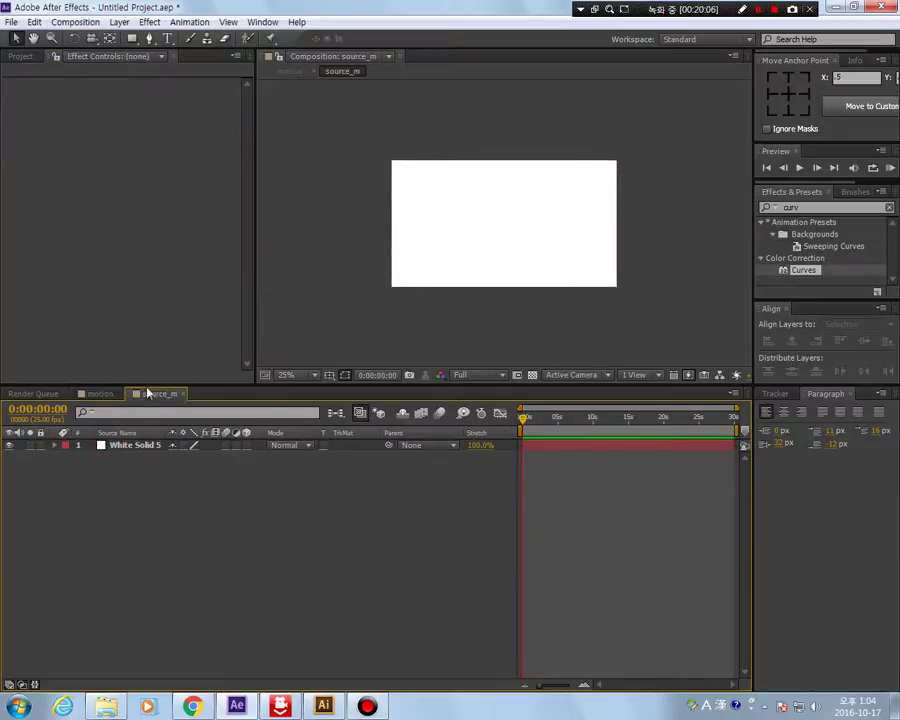
left_click_drag(521, 420, 266, 530)
key("ctrl+z")
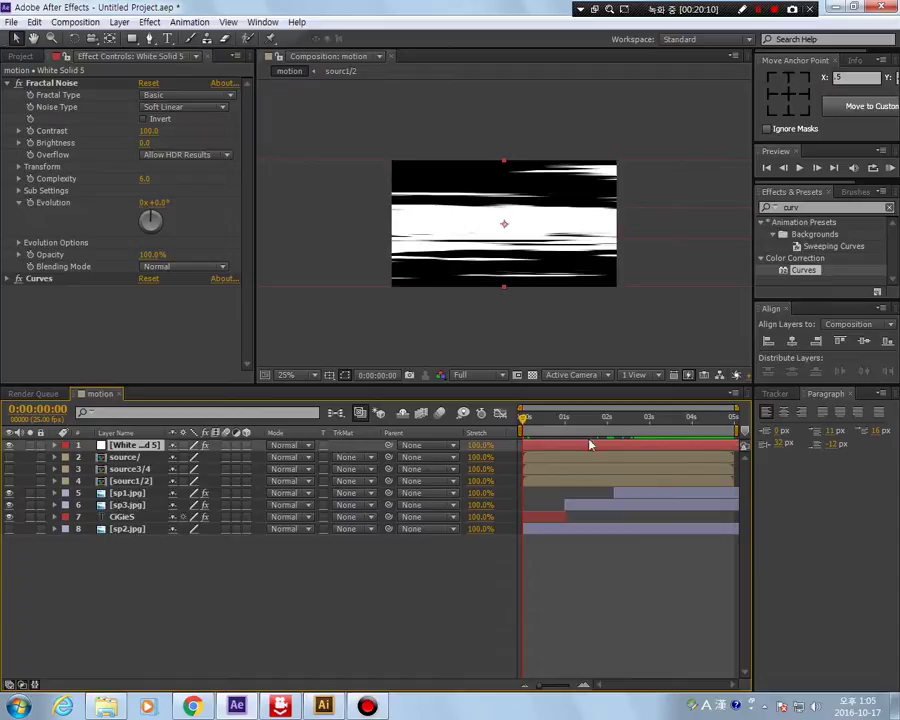
Step: Retry pre-composing the white solid under its default name with attributes left in motion, inspect the comp and undo it
right_click(122, 447)
left_click(75, 612)
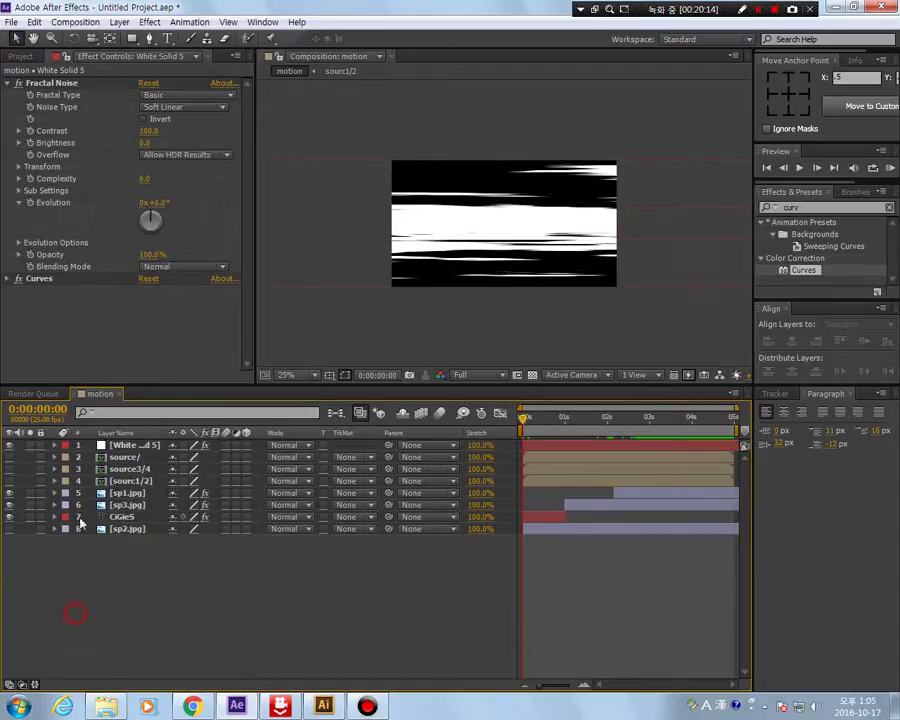
right_click(118, 445)
left_click(168, 578)
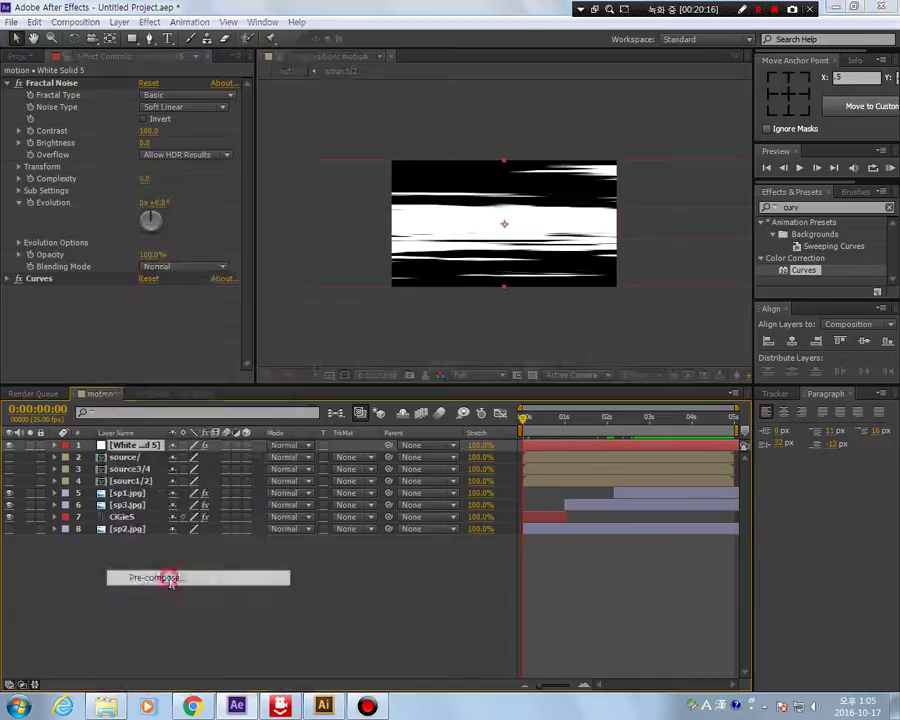
left_click(488, 464)
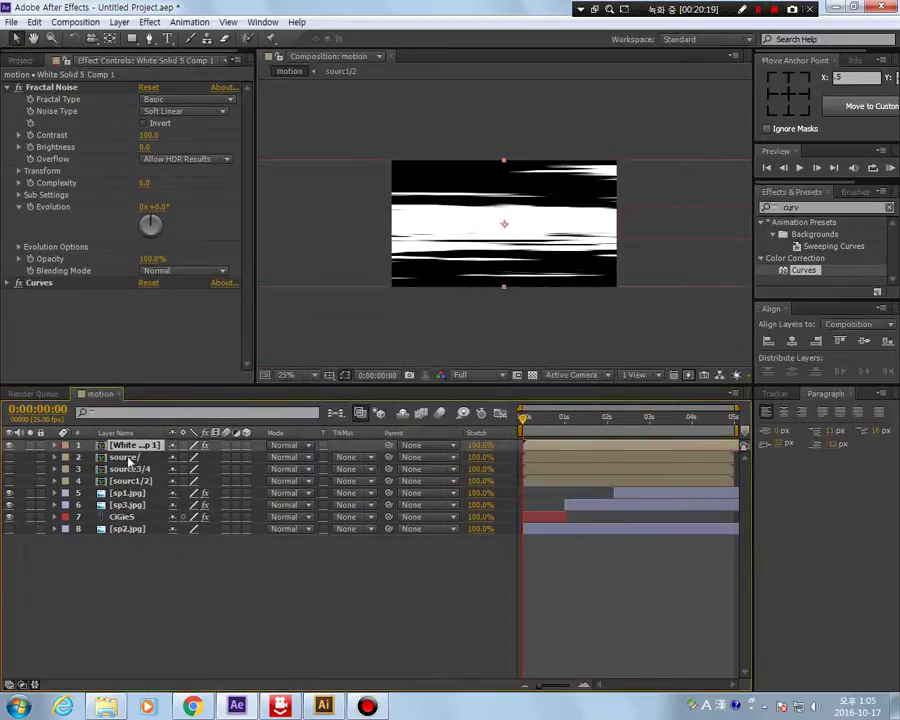
double_click(110, 447)
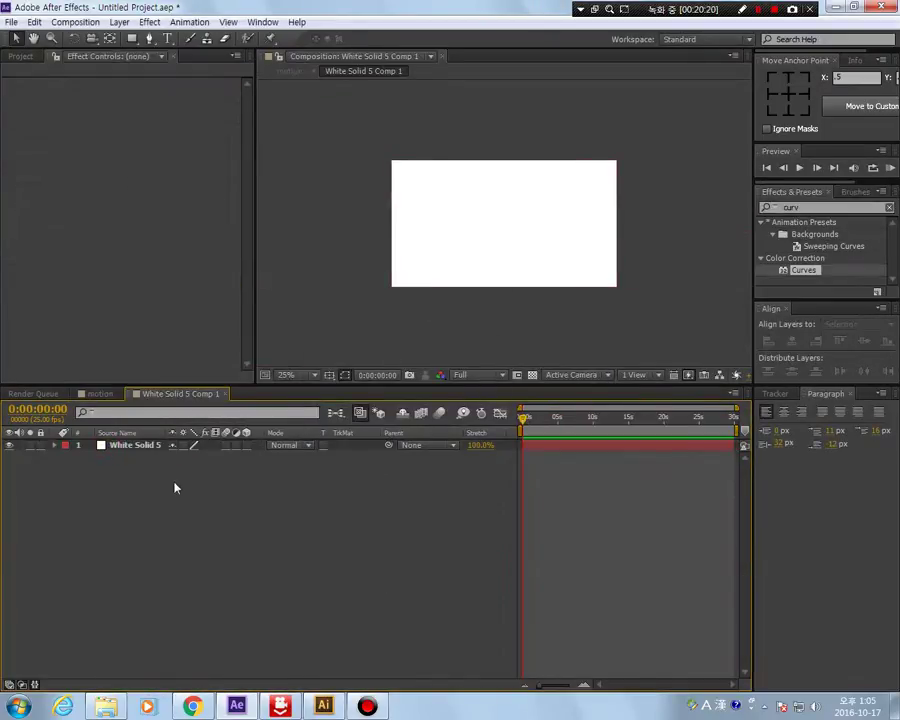
key("ctrl+z")
left_click(207, 607)
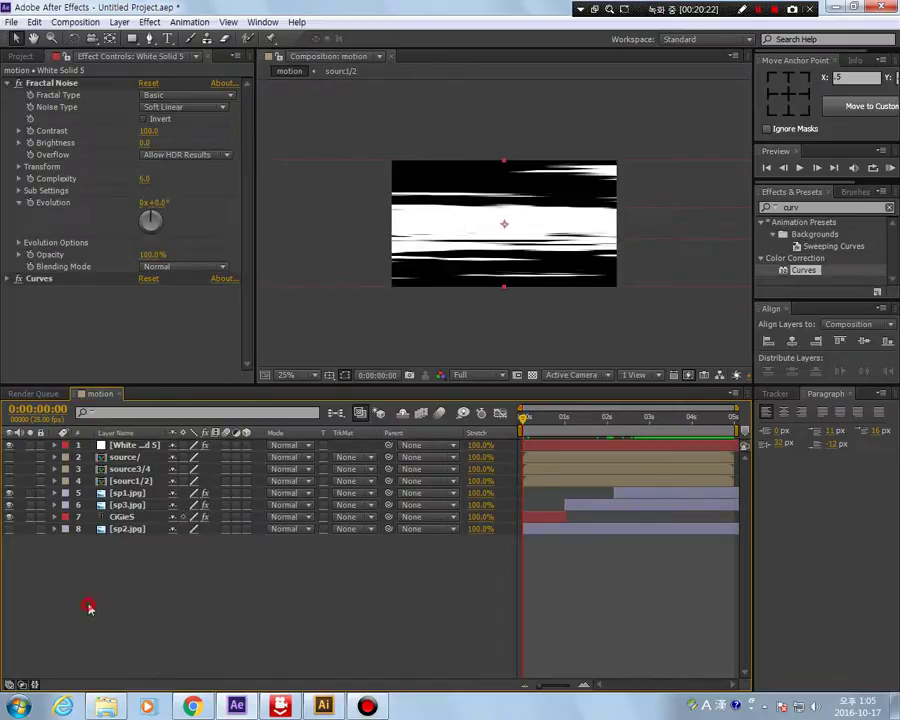
left_click_drag(520, 424, 485, 441)
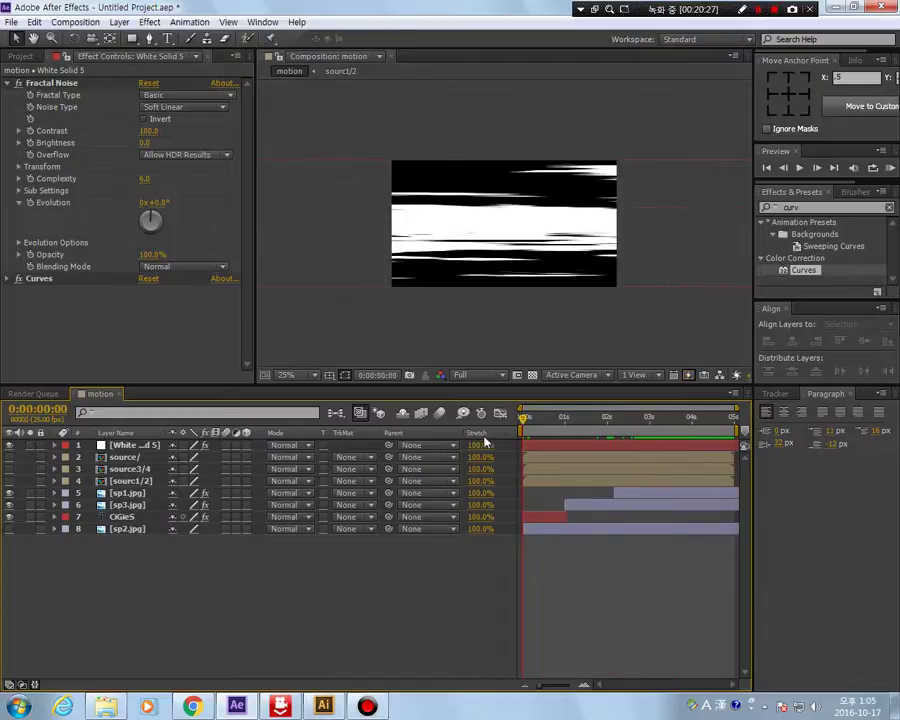
Step: Keyframe the white solid's Fractal Noise Evolution at the first frame and as 5x+0.0° at 0:00:04:24, and preview the animation
left_click(128, 447)
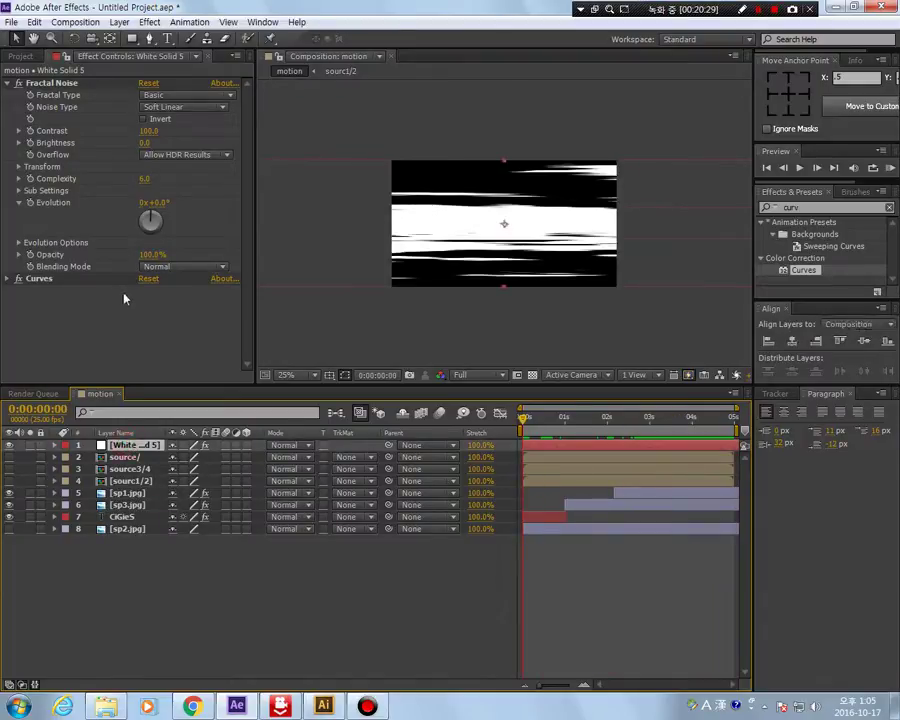
left_click(30, 202)
key("Page_Down")
key("End")
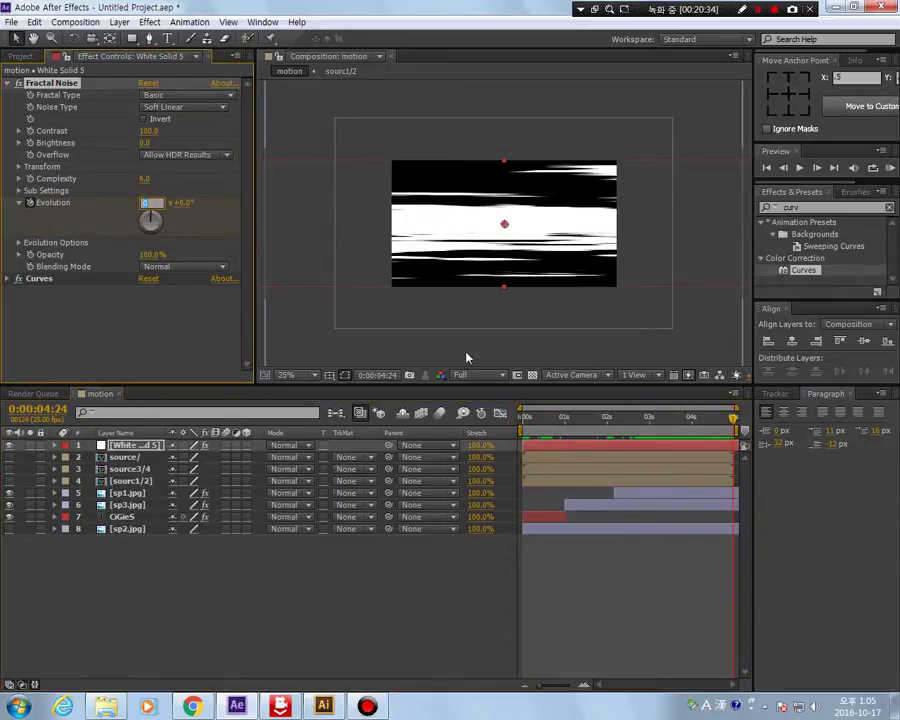
type("5")
key("Return")
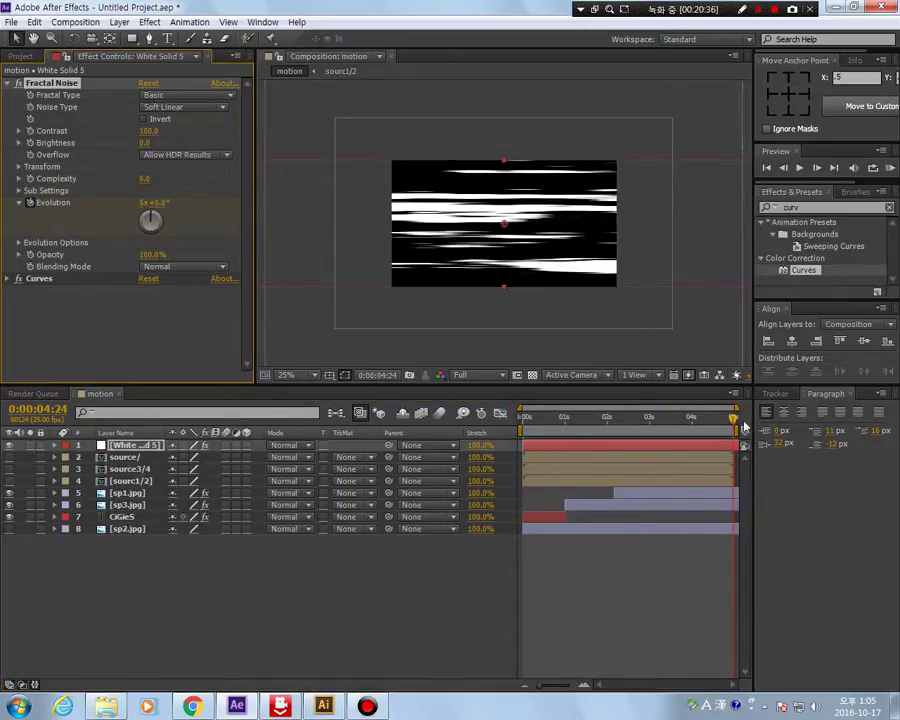
left_click_drag(743, 427, 553, 427)
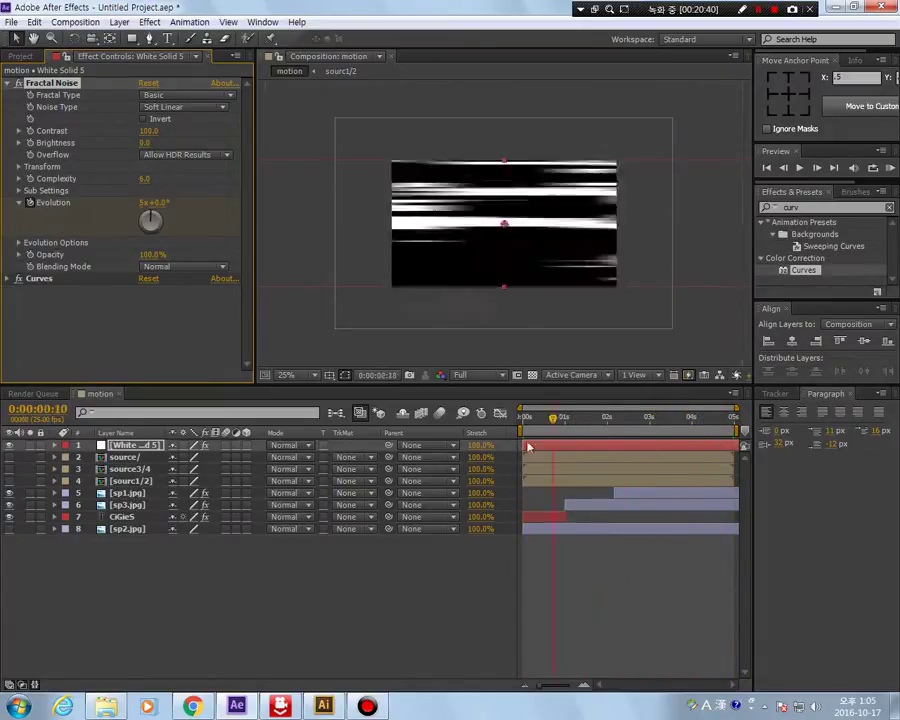
key("KP_0")
Step: Hide the white solid and make the sp2.jpg layer visible at the start of the composition
left_click(10, 445)
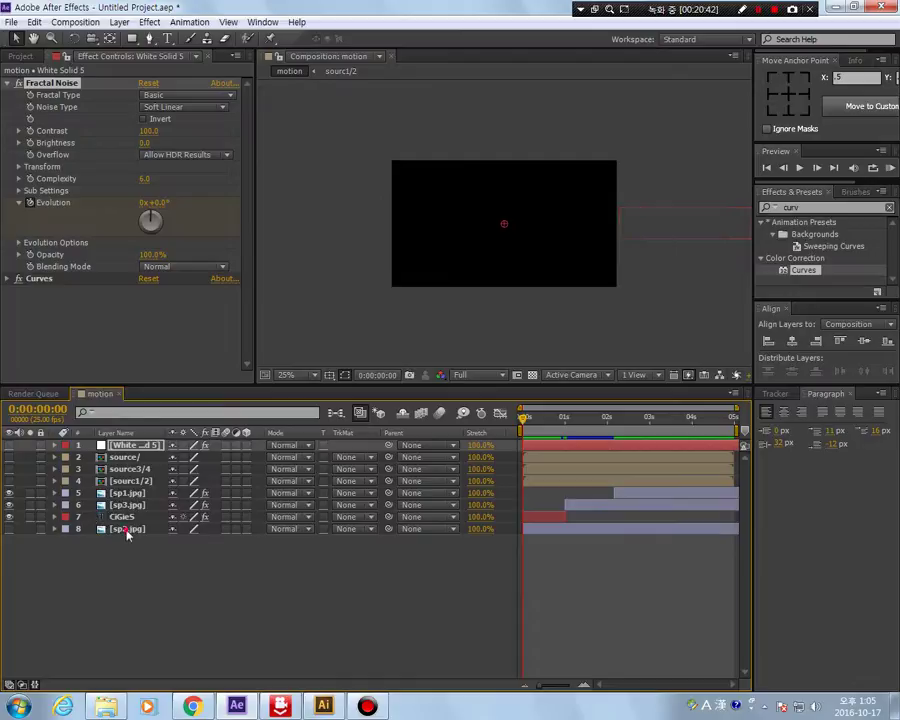
left_click(126, 530)
left_click(10, 529)
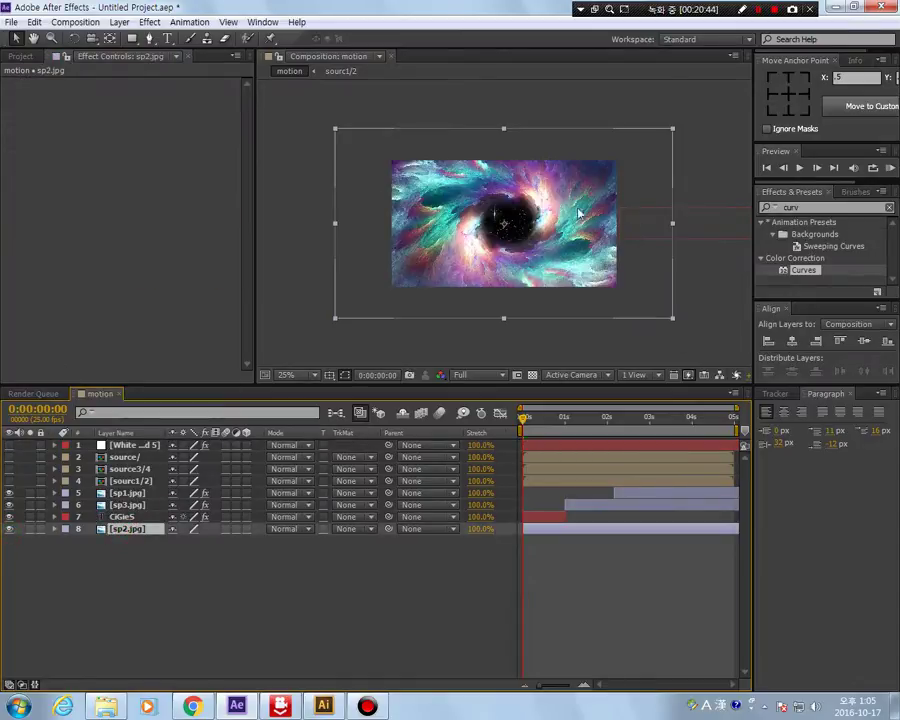
Step: Find the Displacement Map effect, apply it to sp2.jpg and choose White Solid 5 as its map layer
left_click(810, 208)
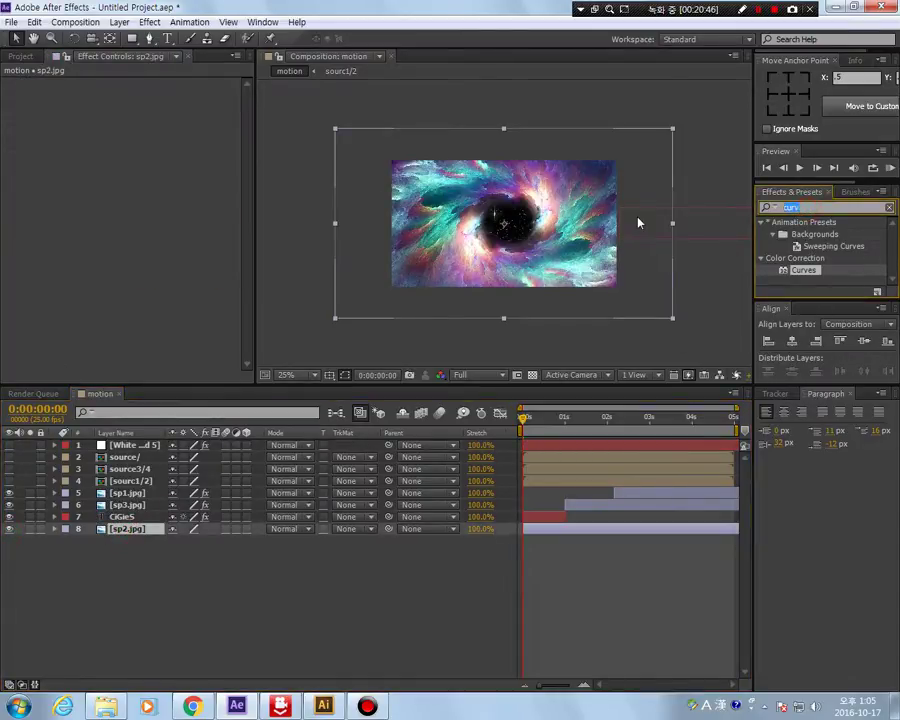
type("displ")
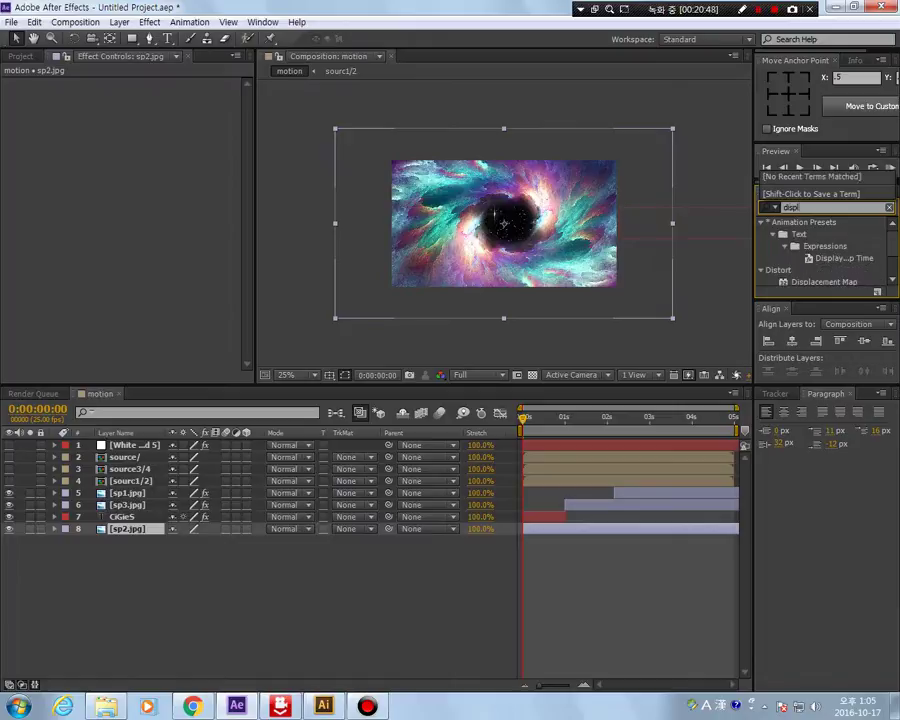
left_click_drag(846, 286, 558, 203)
left_click(172, 94)
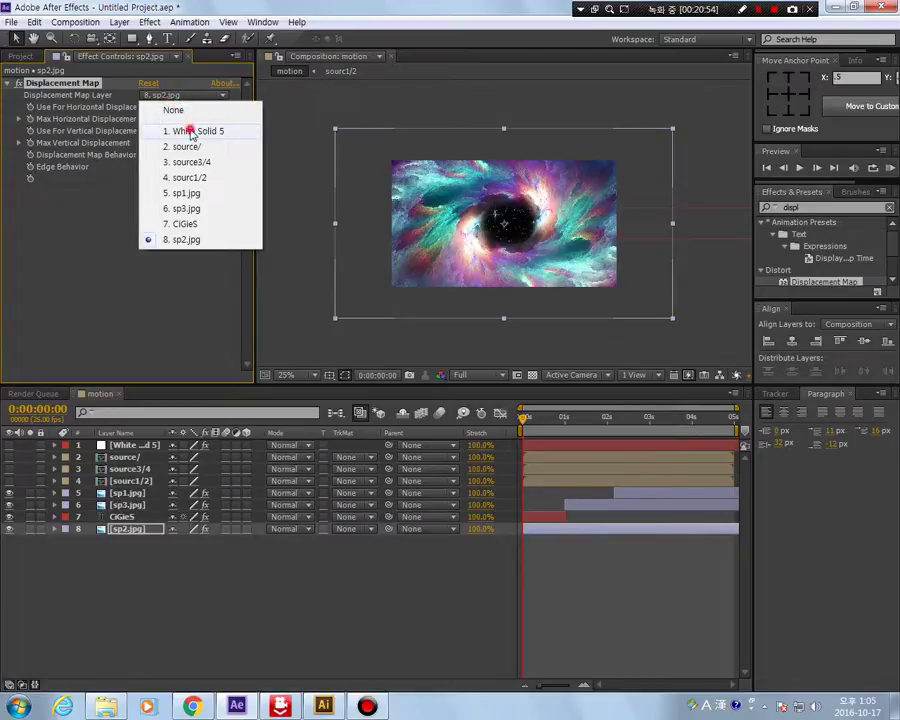
left_click(191, 131)
Step: Set both the maximum horizontal and maximum vertical displacement of sp2.jpg to 0
left_click(146, 119)
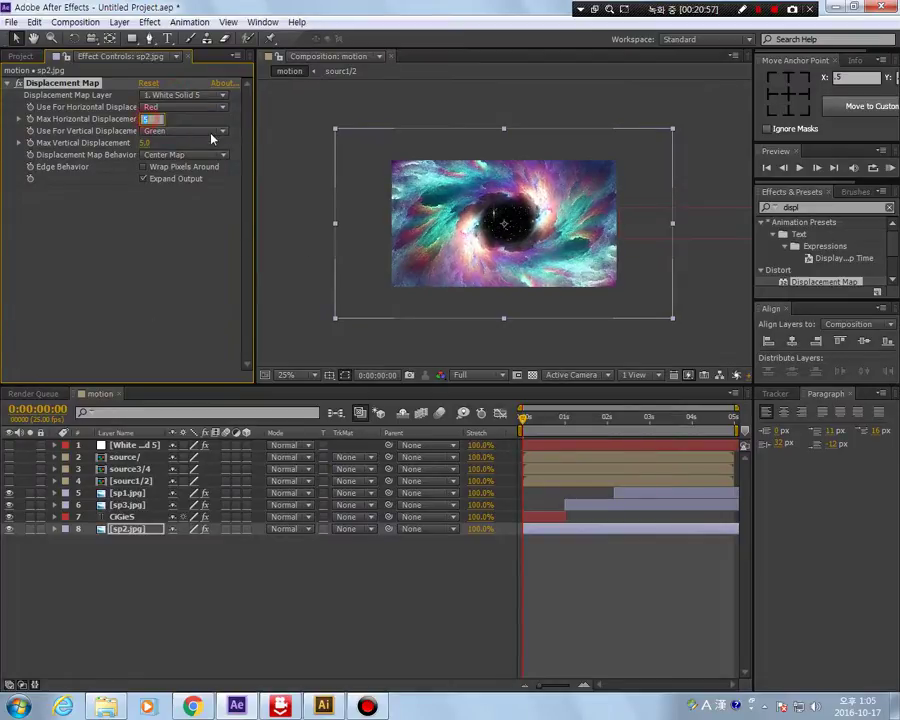
key("Tab")
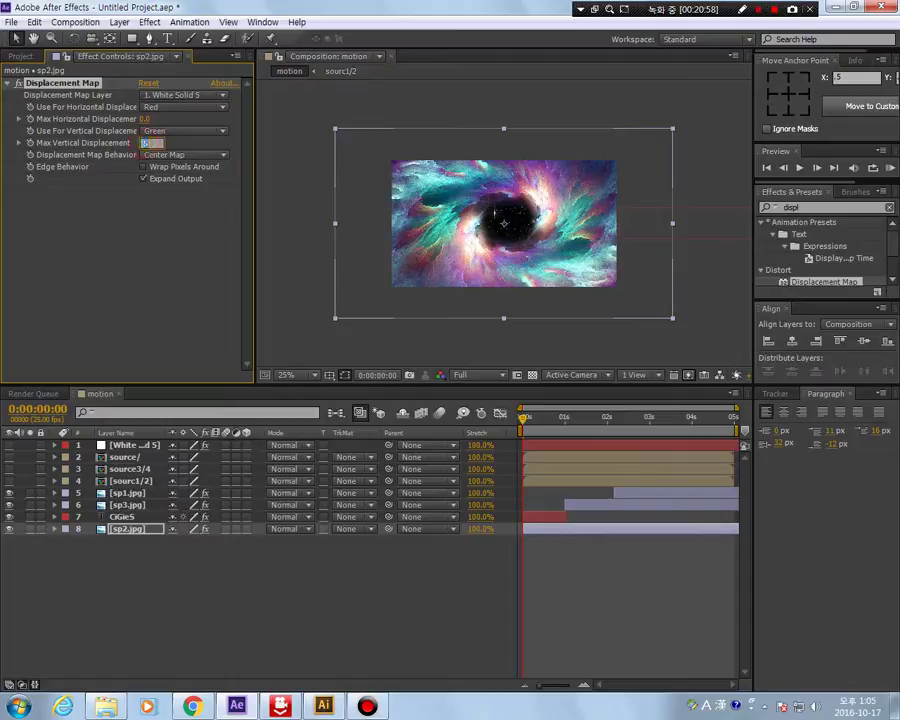
type("0")
key("Return")
Step: Set the horizontal displacement channel of sp2.jpg to Alpha, then test a different maximum horizontal displacement and undo that change
left_click(182, 108)
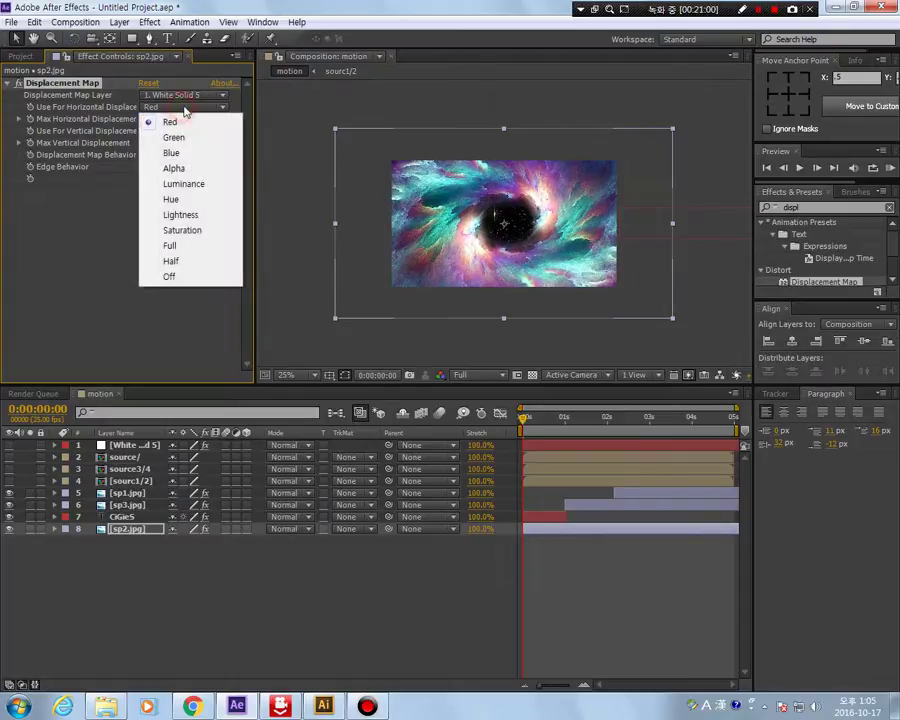
left_click(172, 245)
left_click(173, 106)
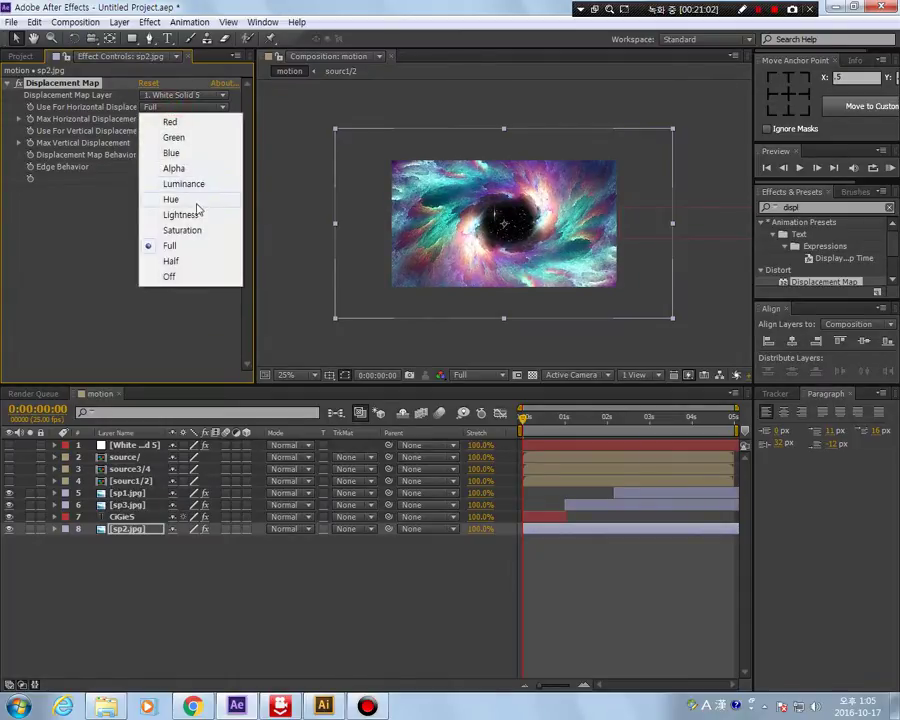
left_click(192, 168)
mouse_move(143, 121)
left_mouse_down()
mouse_move(613, 211)
mouse_move(150, 122)
left_mouse_up()
key("ctrl+z")
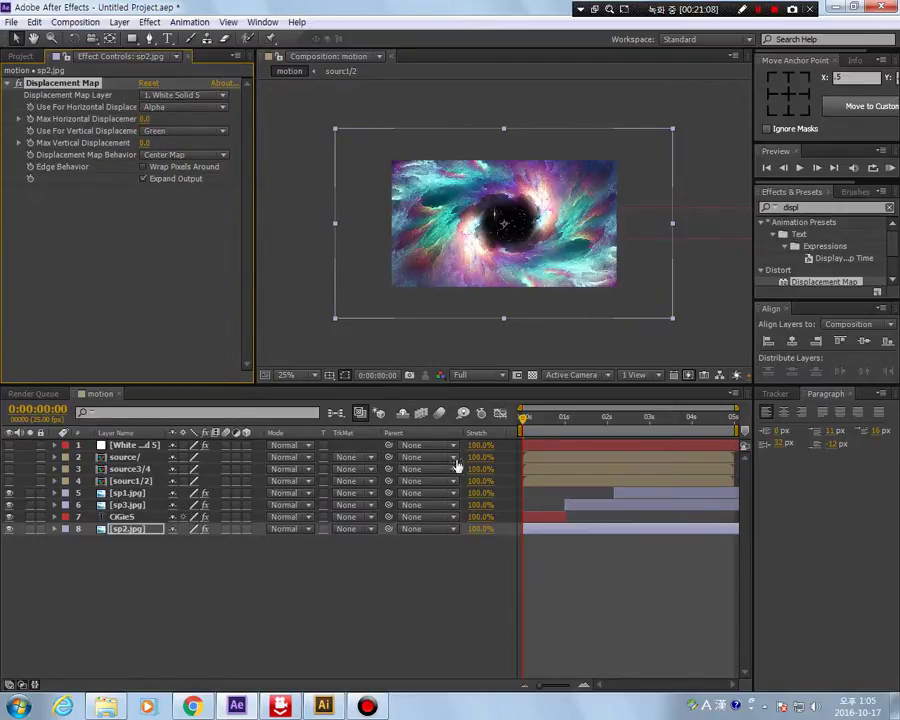
Step: Show the white solid again and delete its Fractal Noise and Curves effects
left_click(128, 572)
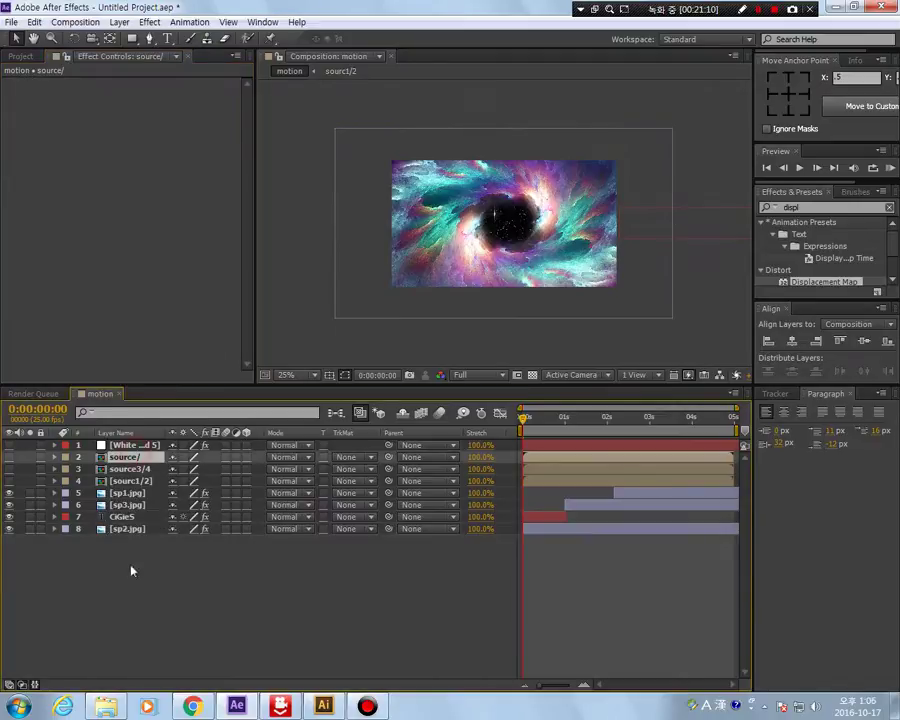
left_click(120, 444)
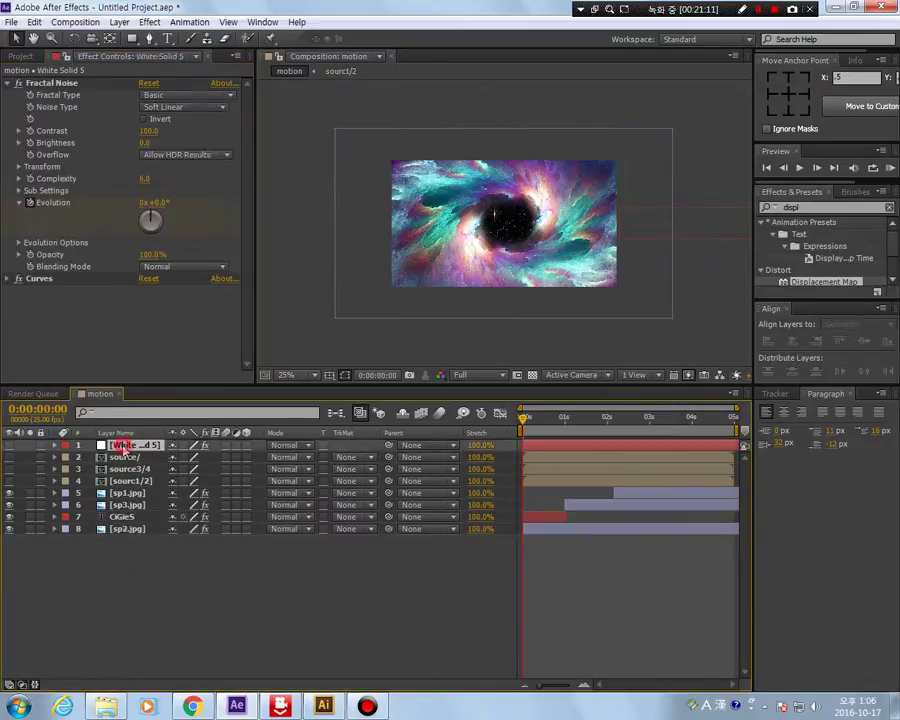
left_click(10, 445)
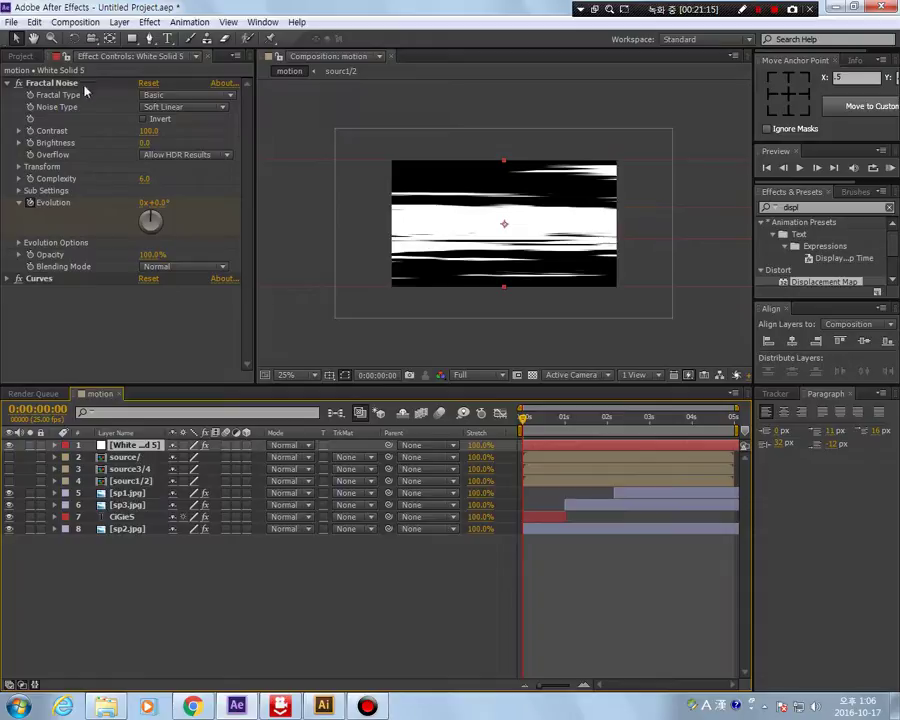
left_click(45, 83)
key("Delete")
left_click(45, 83)
key("Delete")
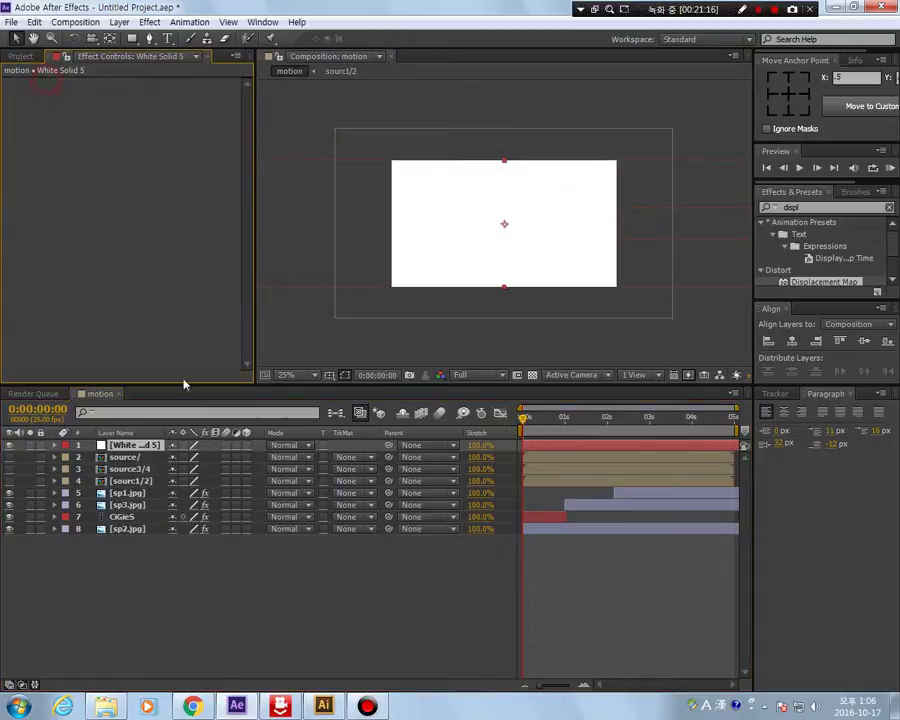
Step: Pre-compose the bare white solid, moving all attributes into the new composition
right_click(135, 450)
left_click(190, 574)
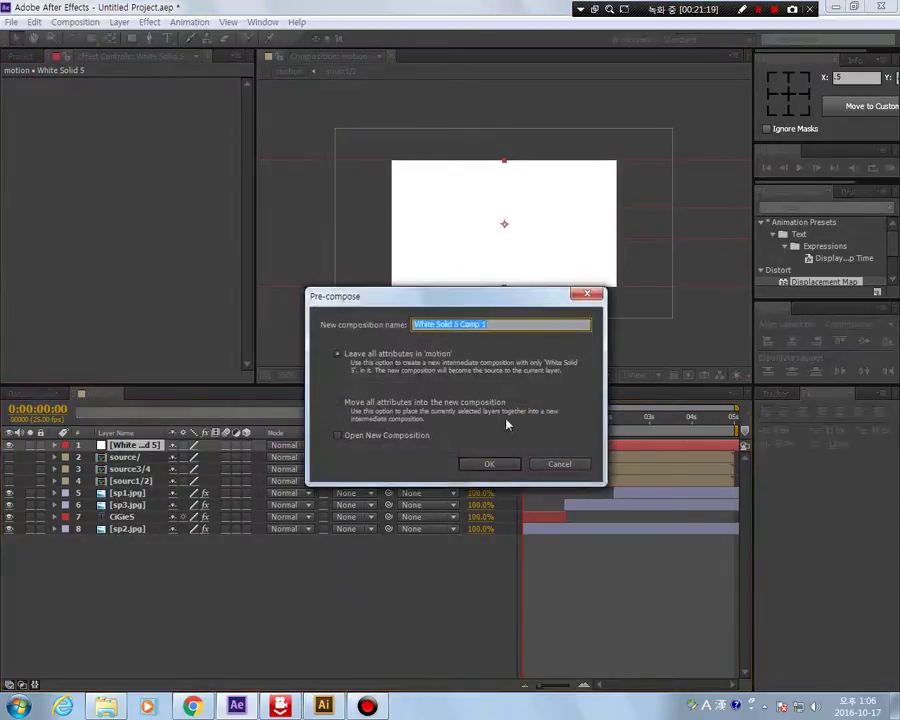
left_click(379, 402)
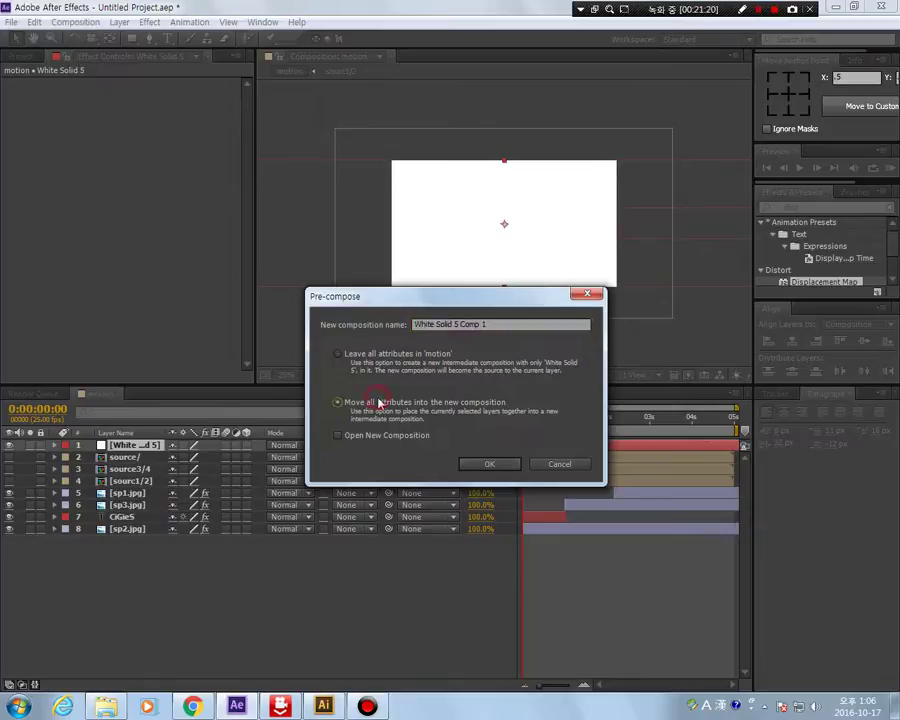
left_click(486, 462)
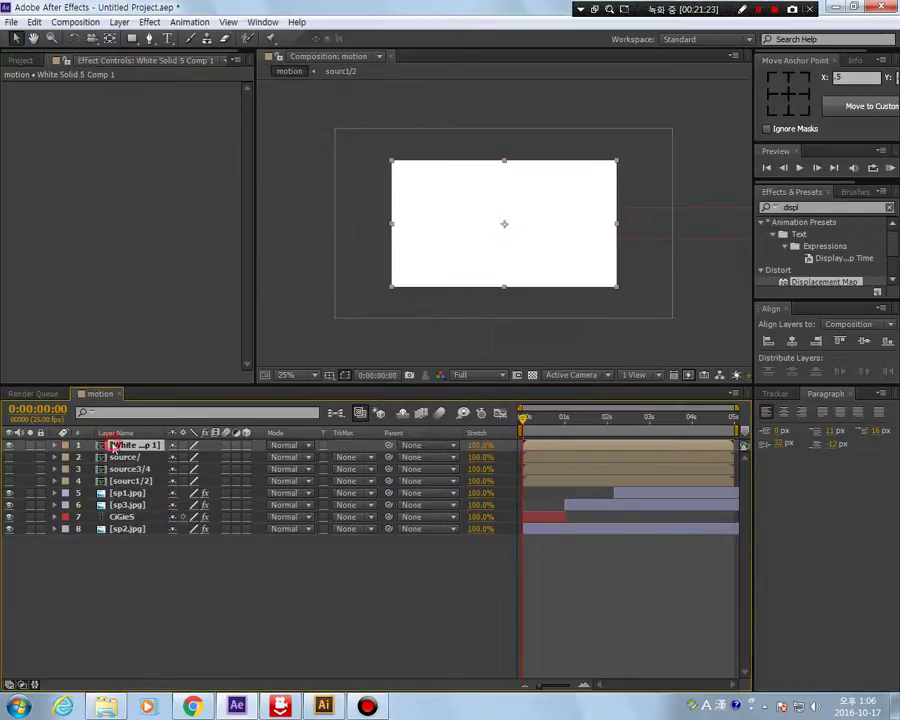
Step: Open the pre-composed white solid's composition and apply the Fractal Noise effect to the solid inside it
double_click(112, 446)
left_click(112, 447)
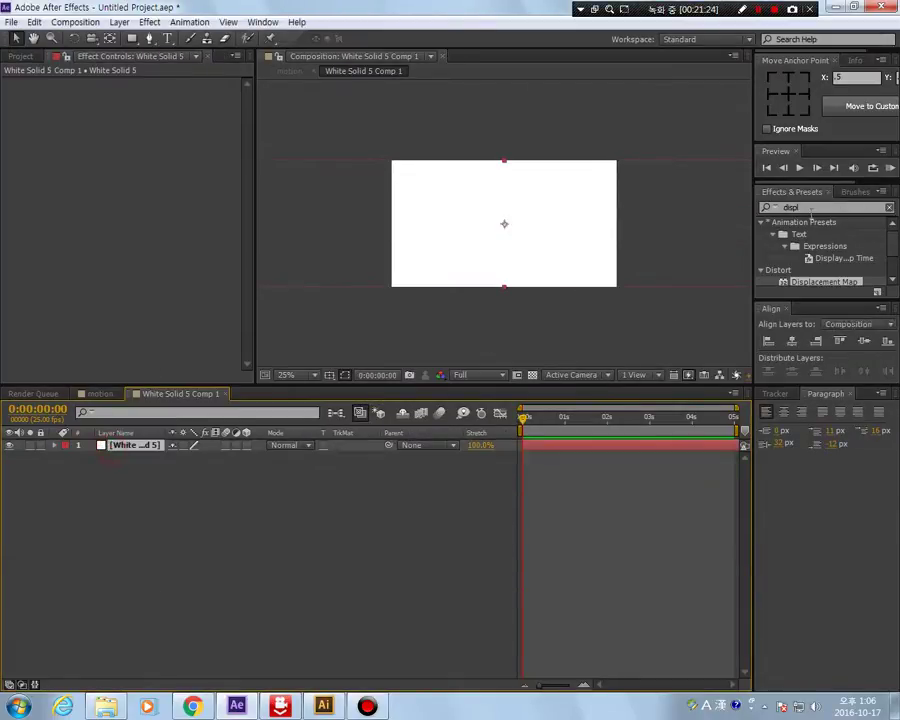
key("ctrl+5")
type("frac")
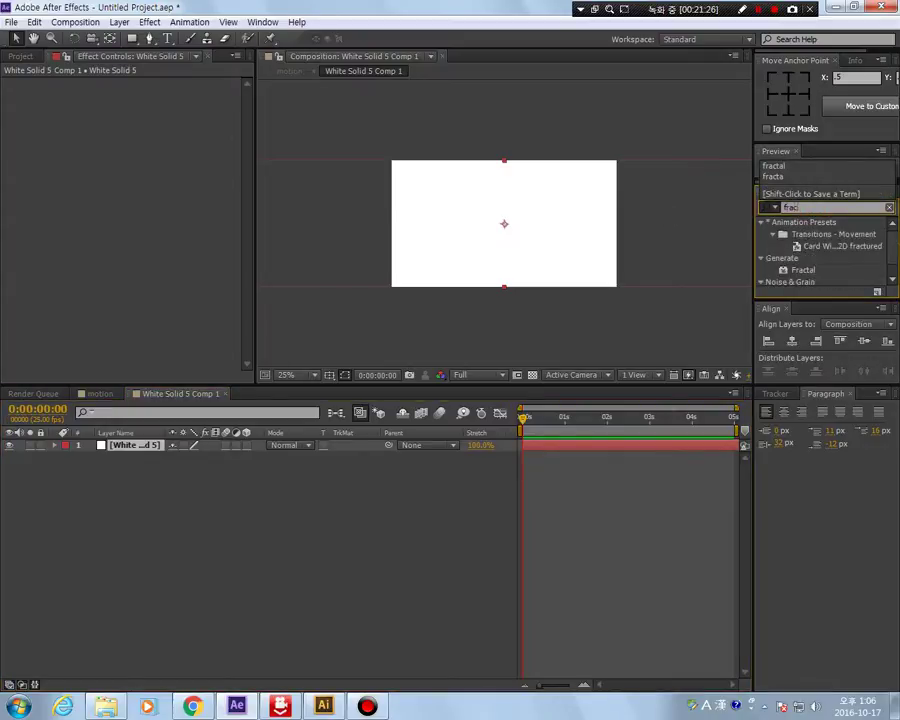
scroll(811, 246, "down", 1)
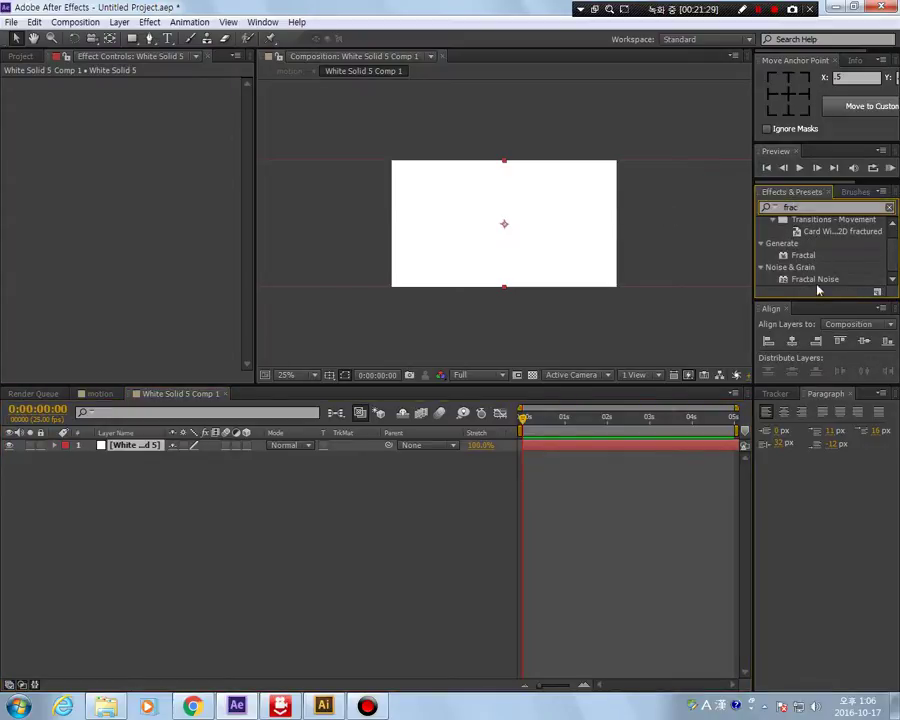
left_click_drag(815, 279, 390, 296)
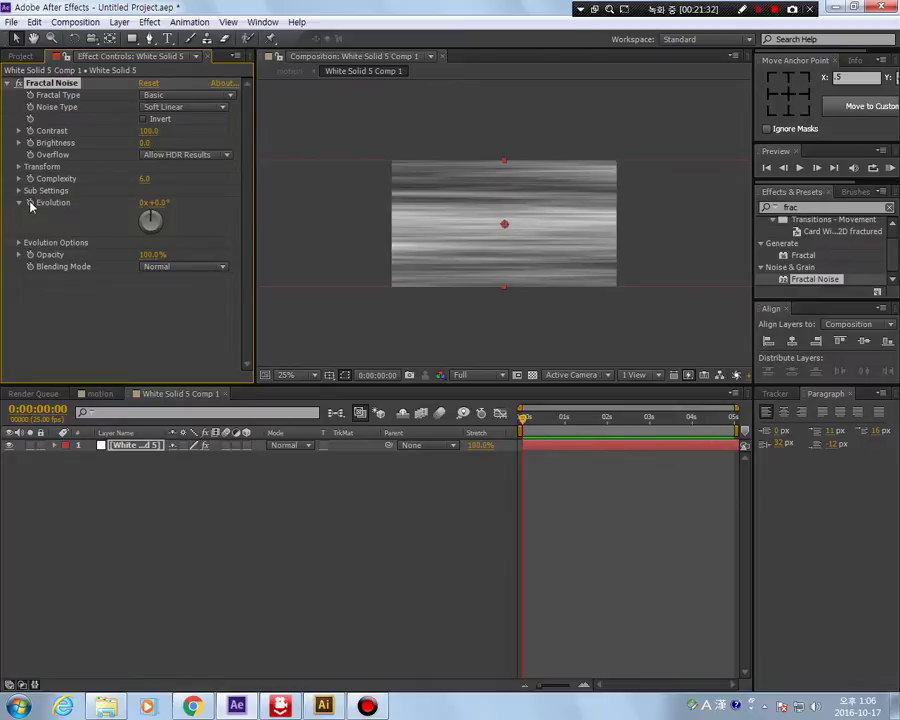
Step: Keyframe the Fractal Noise Evolution from 0 at the composition start to 5 revolutions at 0:00:04:24
left_click_drag(521, 417, 772, 420)
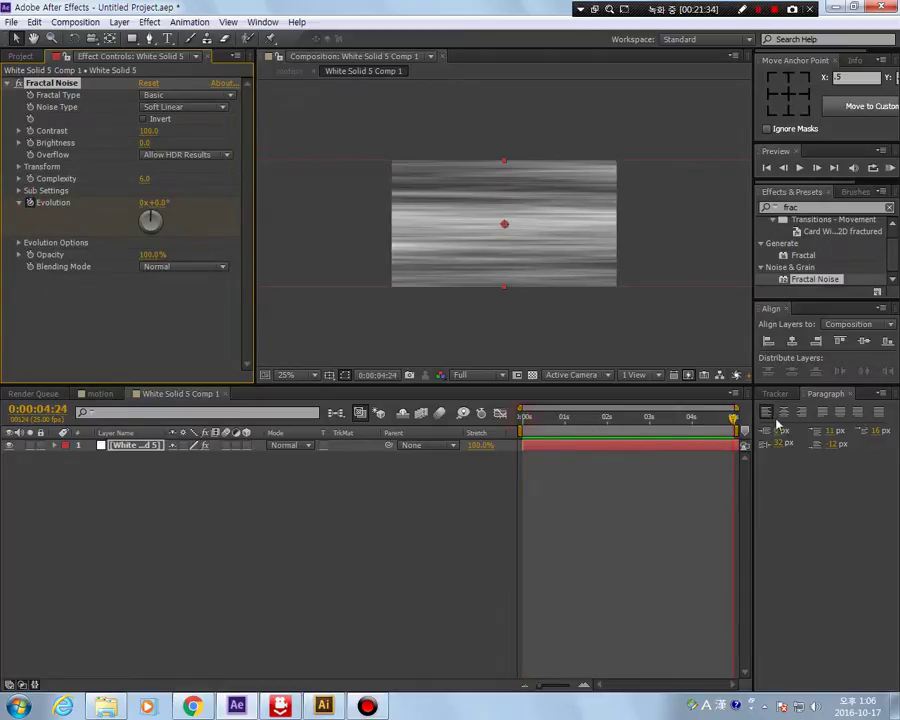
left_click(145, 204)
key("Return")
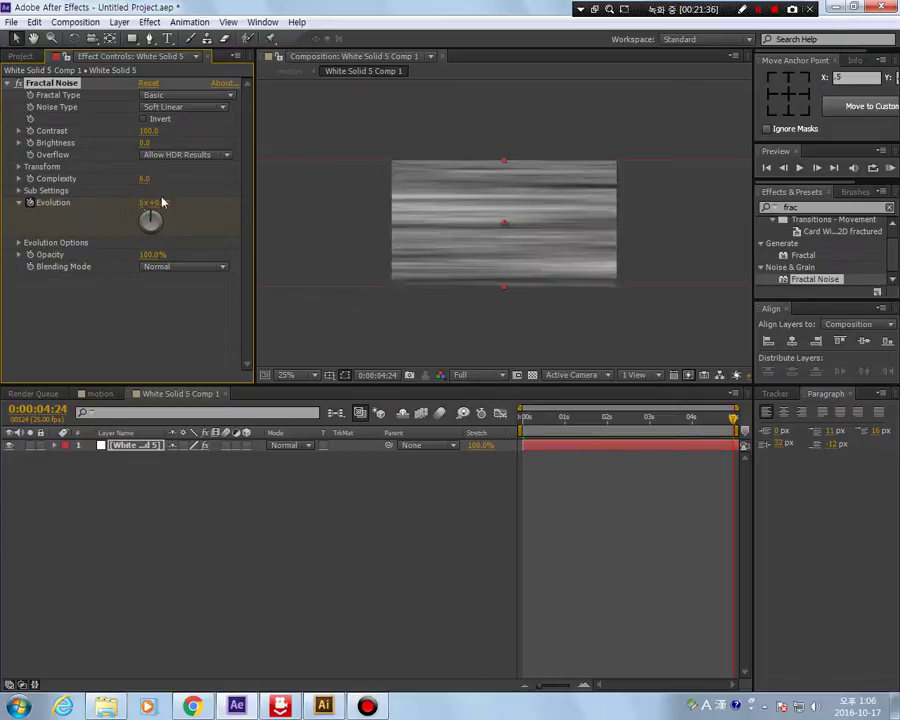
left_click_drag(731, 424, 561, 418)
Step: Add a Curves effect to the solid and bend its RGB curve into a steep step for pure black-and-white streaks
left_click(826, 206)
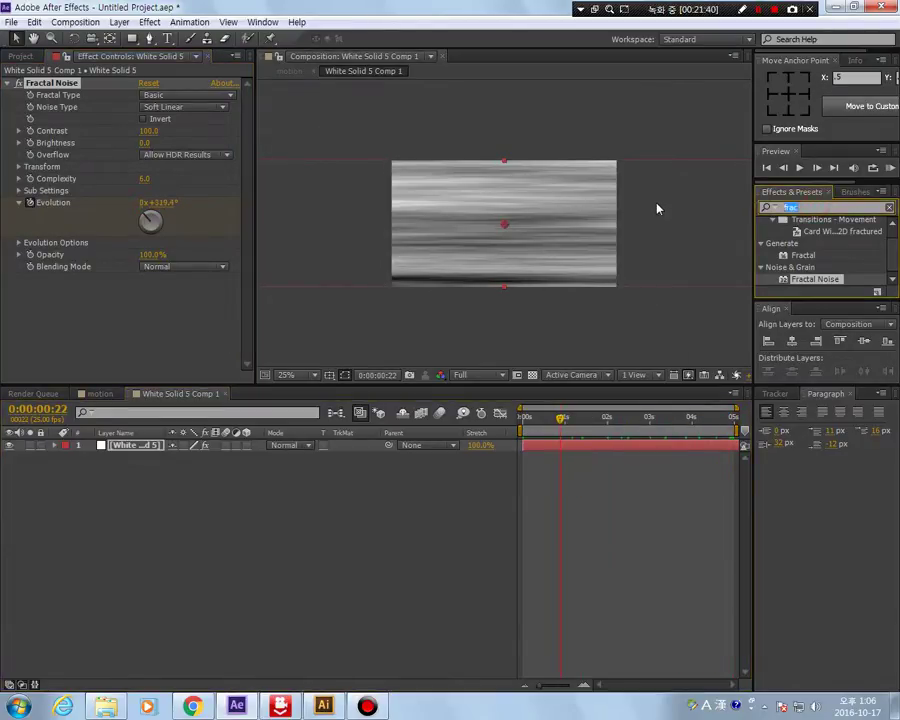
type("curv")
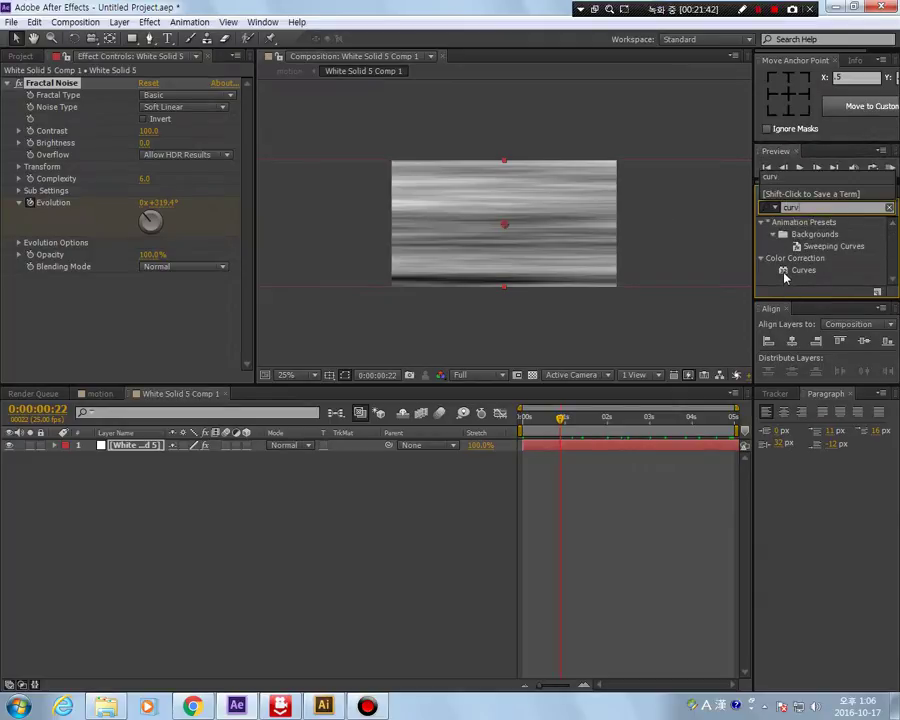
double_click(785, 272)
left_click_drag(120, 285, 94, 252)
left_click_drag(70, 330, 93, 369)
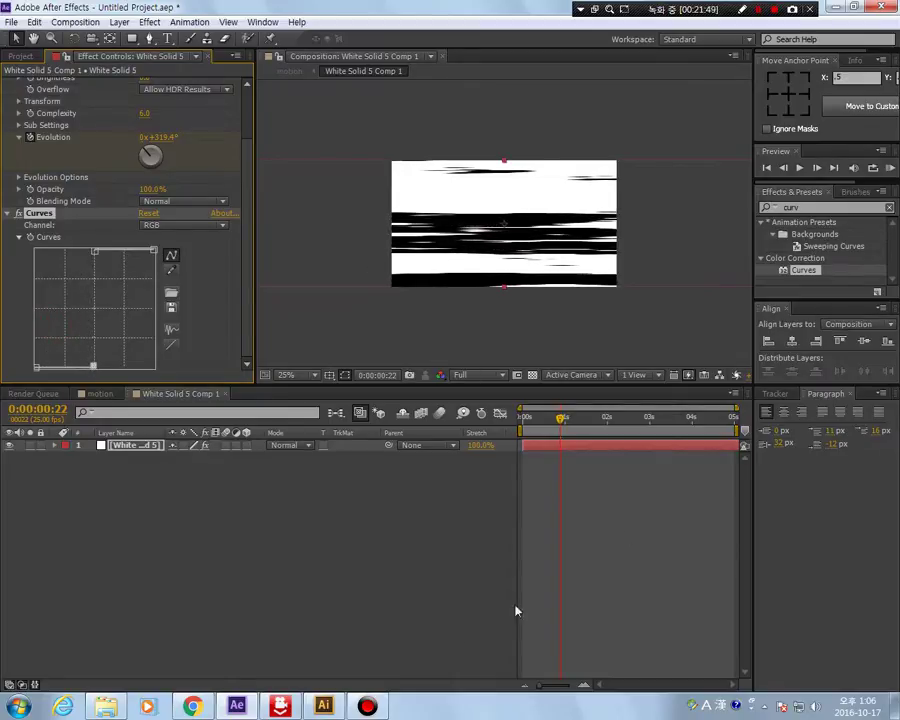
left_click(237, 560)
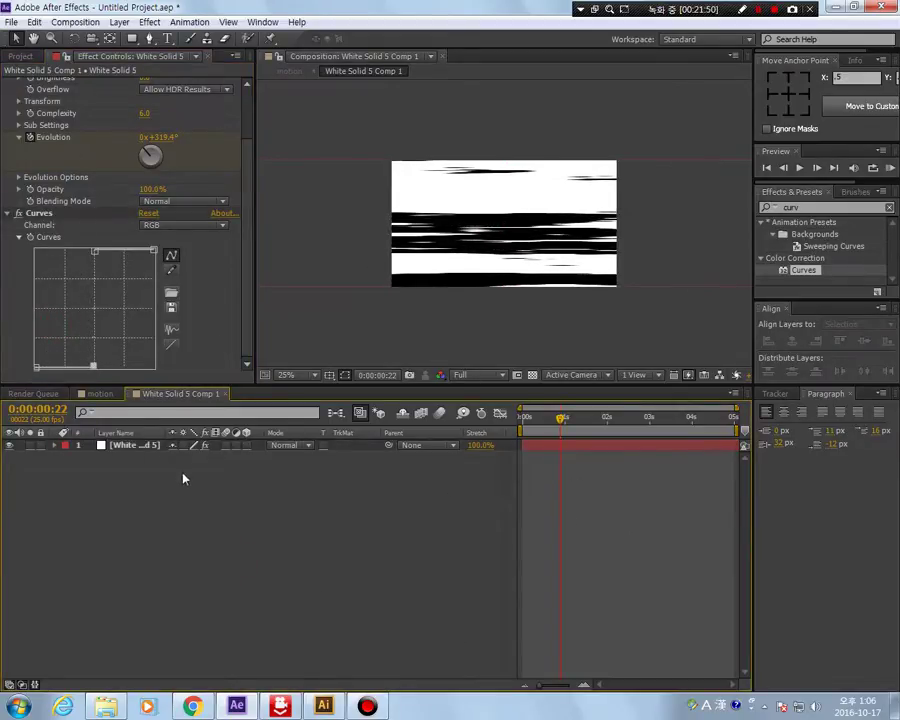
Step: In the motion composition, hide White Solid 5 Comp 1 and choose it as the displacement map layer of sp2.jpg
left_click(100, 393)
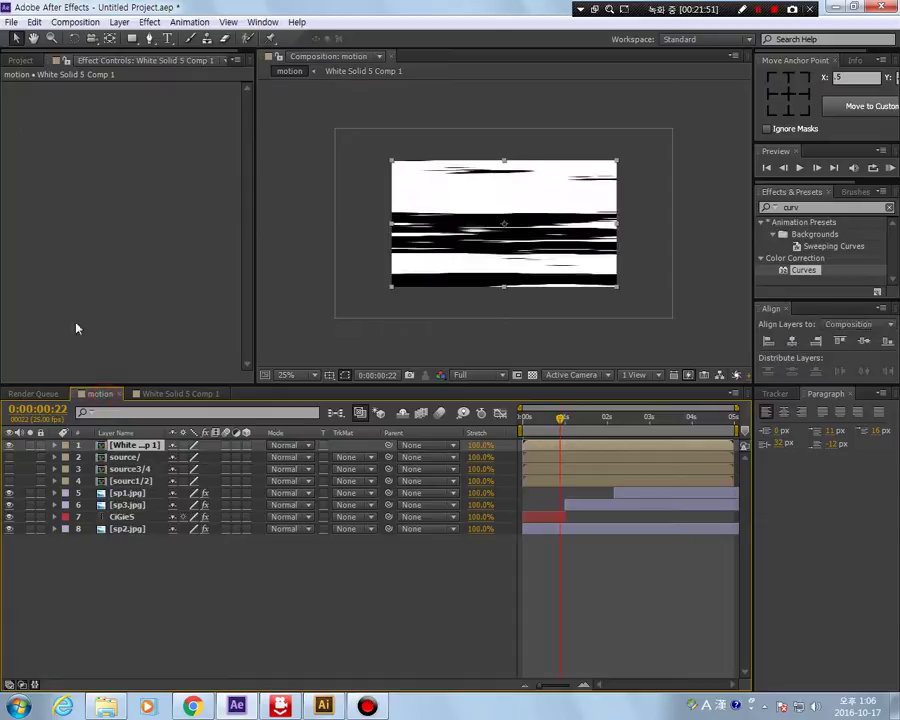
left_click(124, 446)
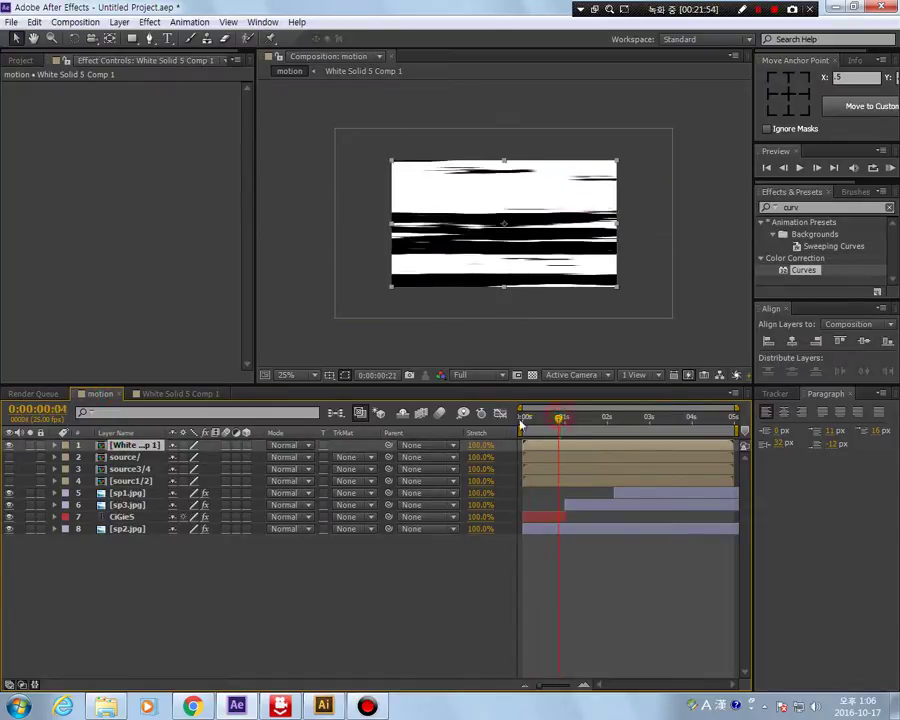
left_click_drag(518, 420, 647, 460)
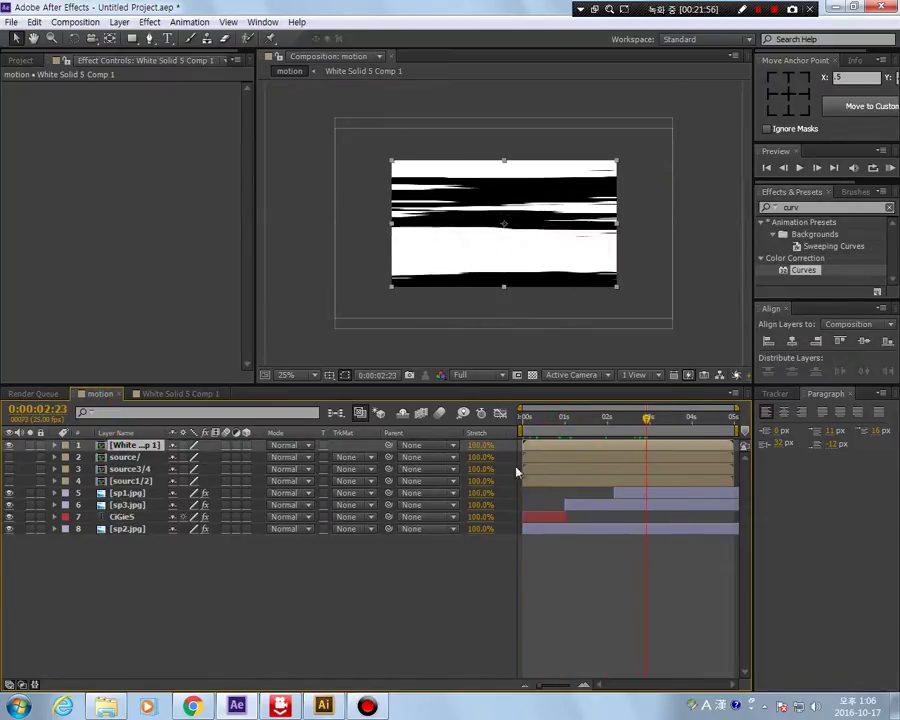
left_click(10, 446)
left_click(121, 529)
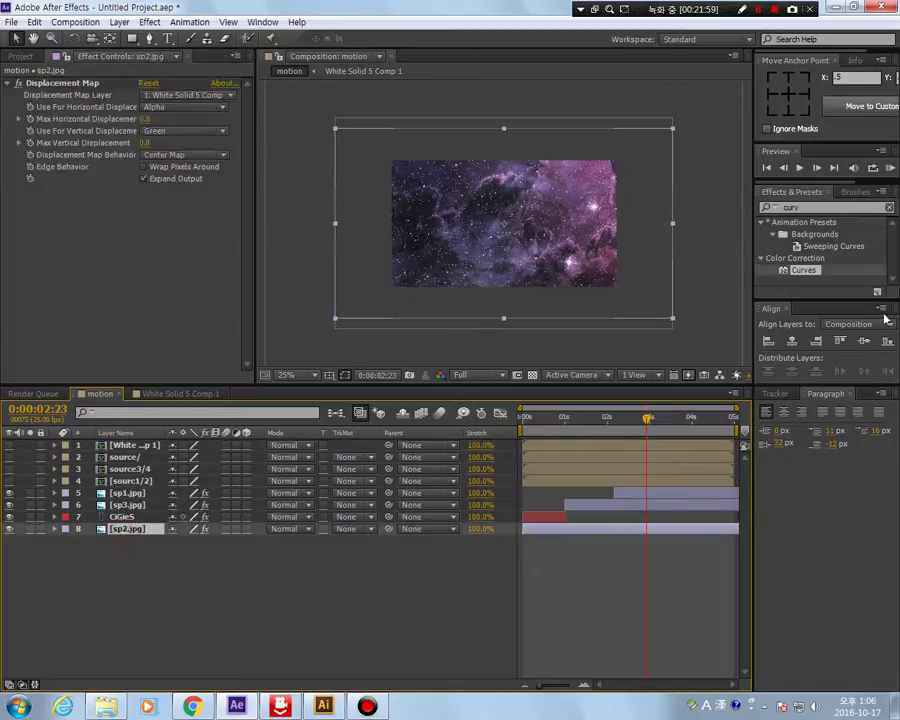
left_click(175, 94)
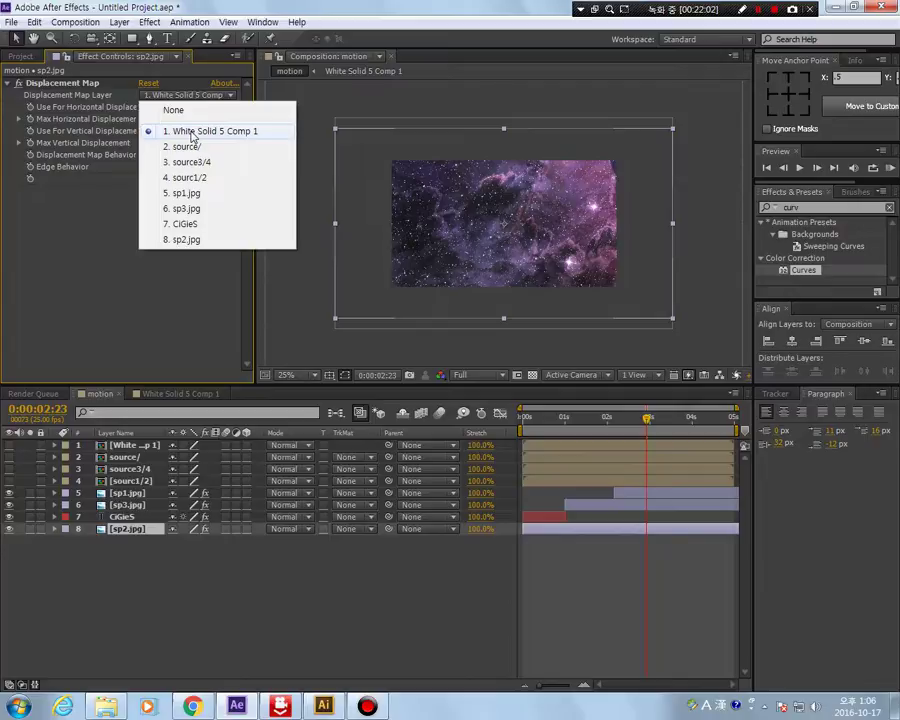
left_click(192, 133)
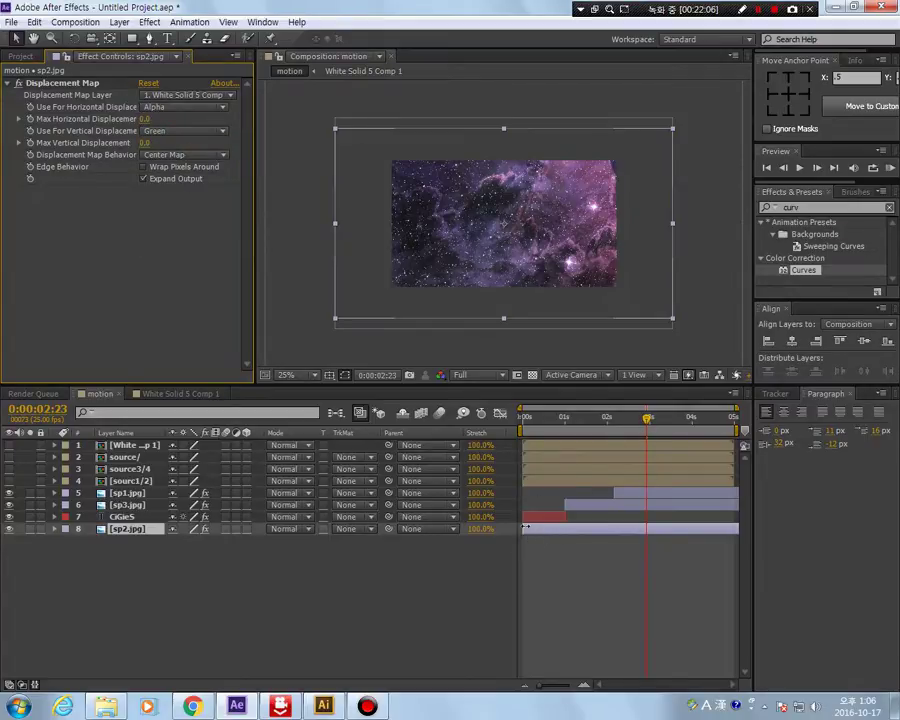
Step: Trim the start of sp2.jpg to 0:00:02:23 and move the layer above sp1.jpg in the stack
left_click_drag(524, 529, 640, 532)
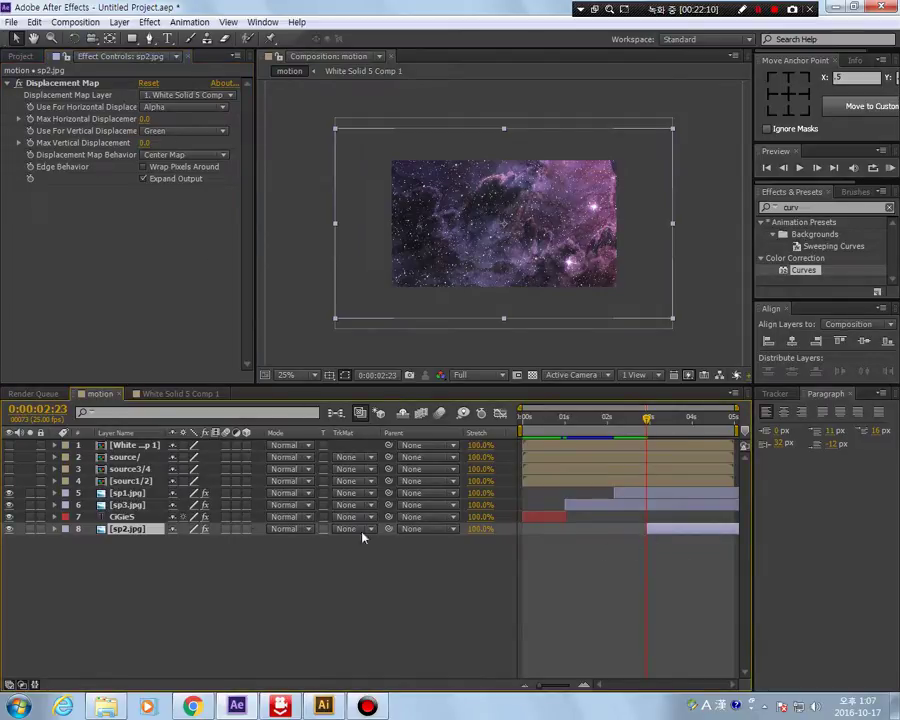
left_click_drag(130, 531, 137, 493)
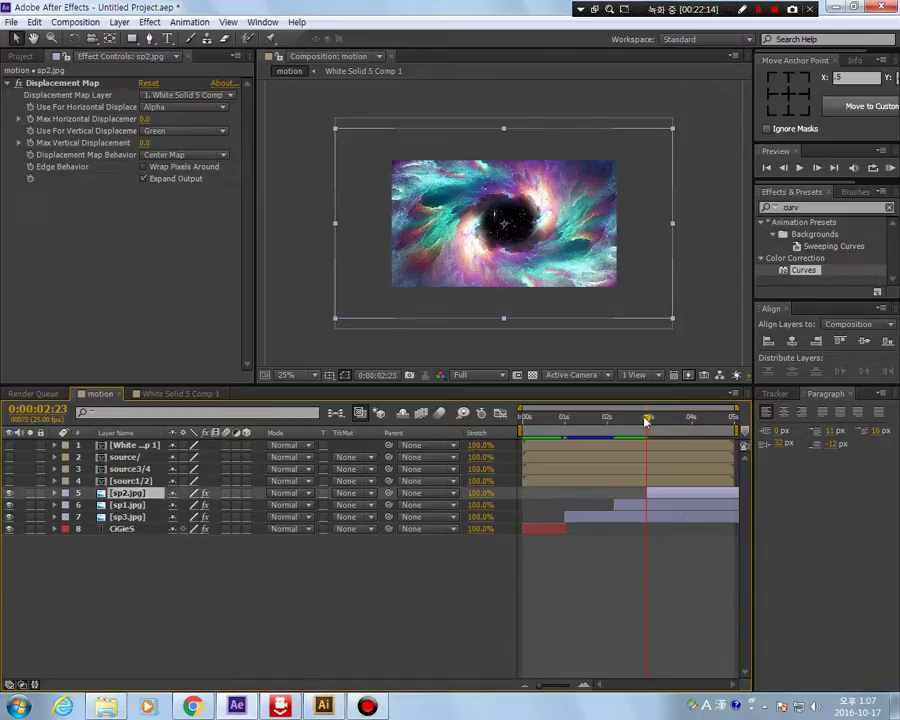
Step: At 0:00:03:06, try and undo a maximum horizontal displacement on sp2.jpg, and set its maximum vertical displacement to 187
left_click_drag(648, 416, 660, 416)
left_click_drag(146, 119, 186, 113)
key("ctrl+z")
mouse_move(146, 143)
left_mouse_down()
mouse_move(355, 144)
mouse_move(330, 160)
mouse_move(370, 140)
mouse_move(310, 175)
mouse_move(292, 156)
mouse_move(200, 110)
left_mouse_up()
Step: Set the horizontal displacement channel of sp2.jpg to Red and its maximum horizontal displacement to 290
left_click(192, 107)
left_click(194, 119)
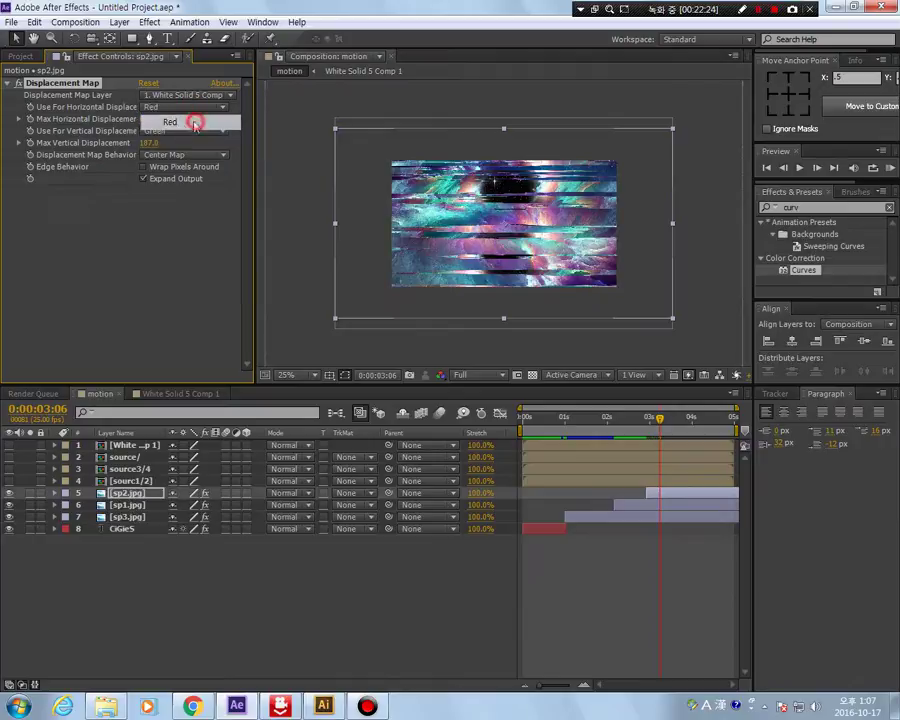
left_click_drag(143, 122, 260, 133)
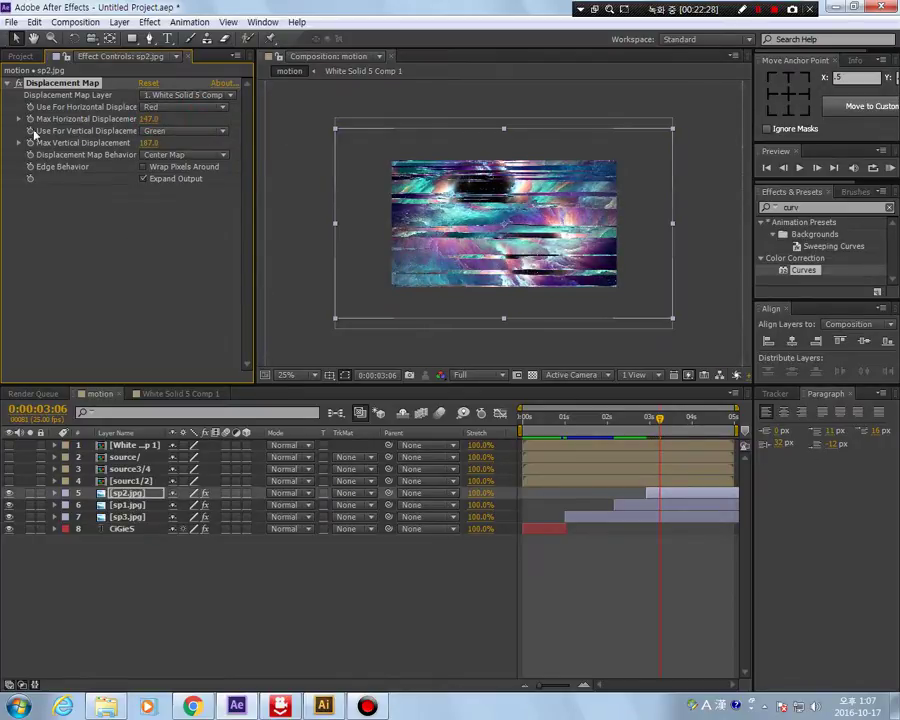
left_click(148, 119)
type("299")
key("Return")
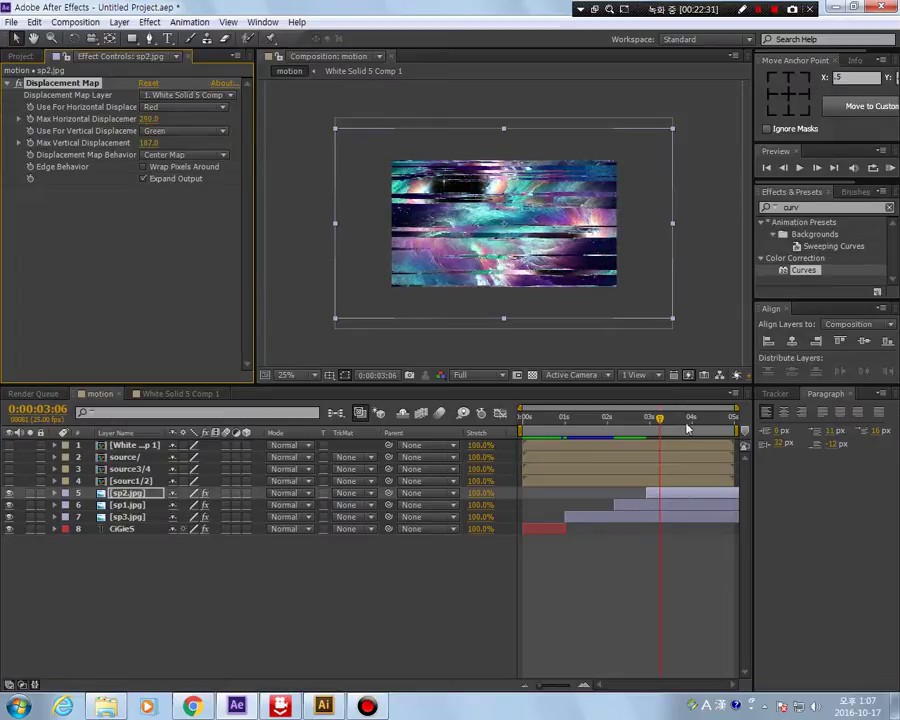
Step: Keyframe the opacity of sp2.jpg from 0% at 0:00:02:23 to 100% at 0:00:03:07
mouse_move(663, 421)
left_mouse_down()
mouse_move(639, 421)
mouse_move(651, 425)
left_mouse_up()
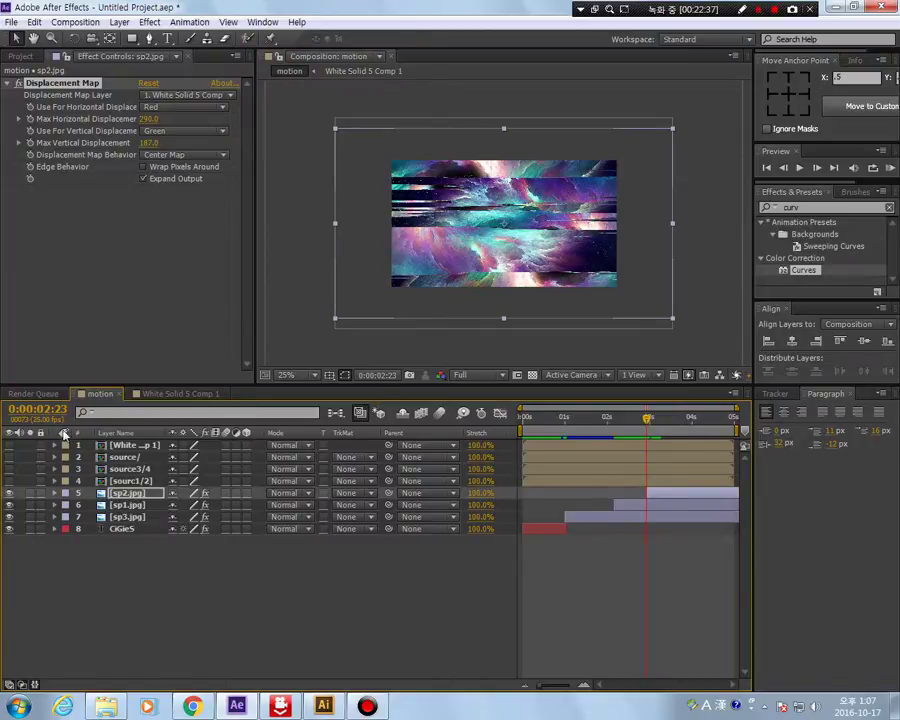
left_click(678, 495)
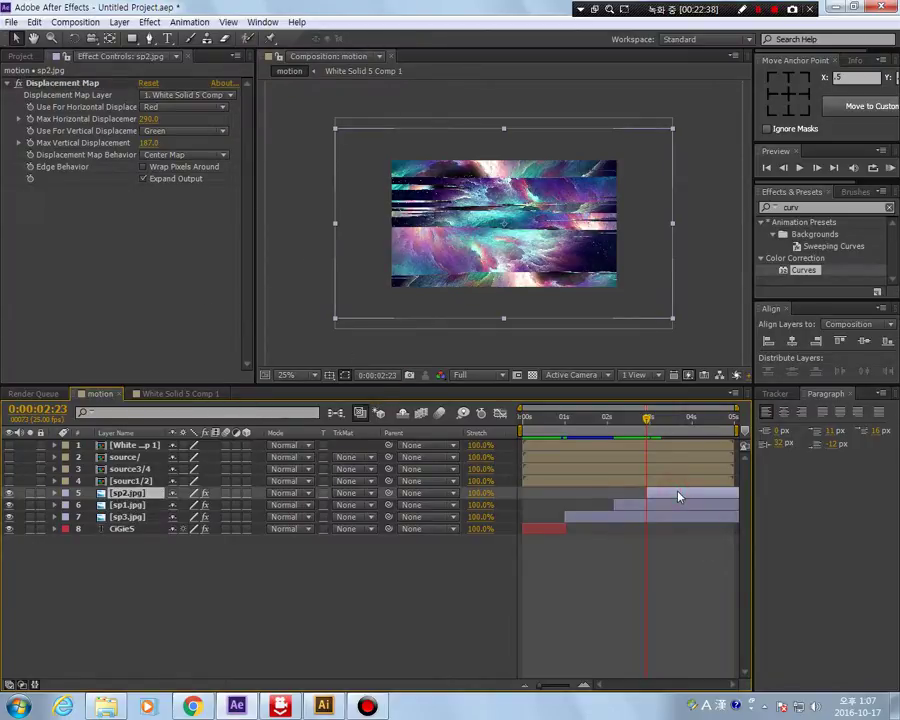
key("t")
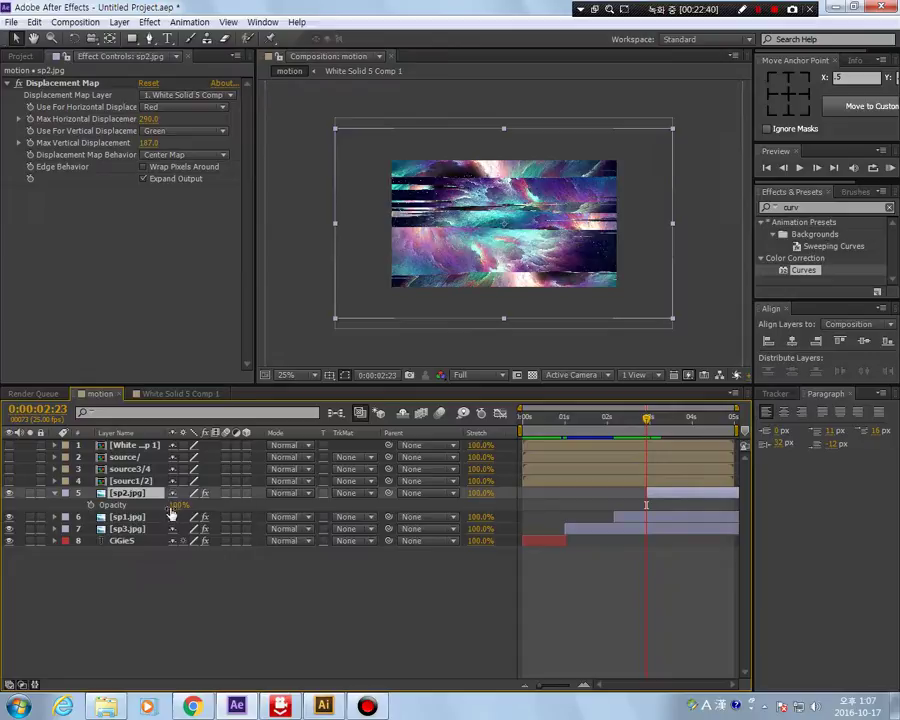
left_click_drag(178, 506, 44, 514)
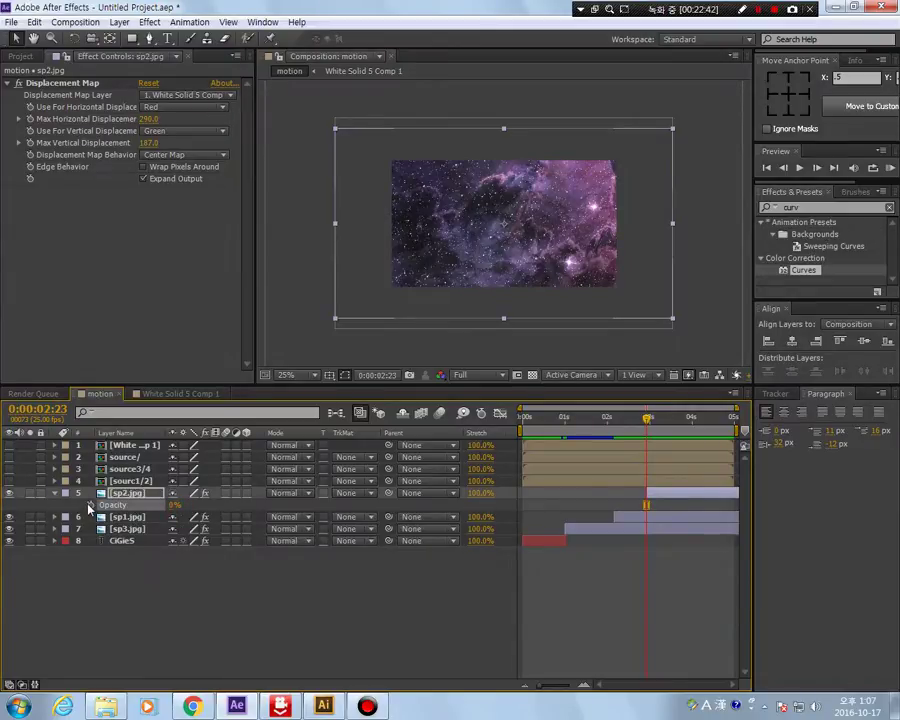
left_click(89, 505)
left_click_drag(647, 416, 661, 420)
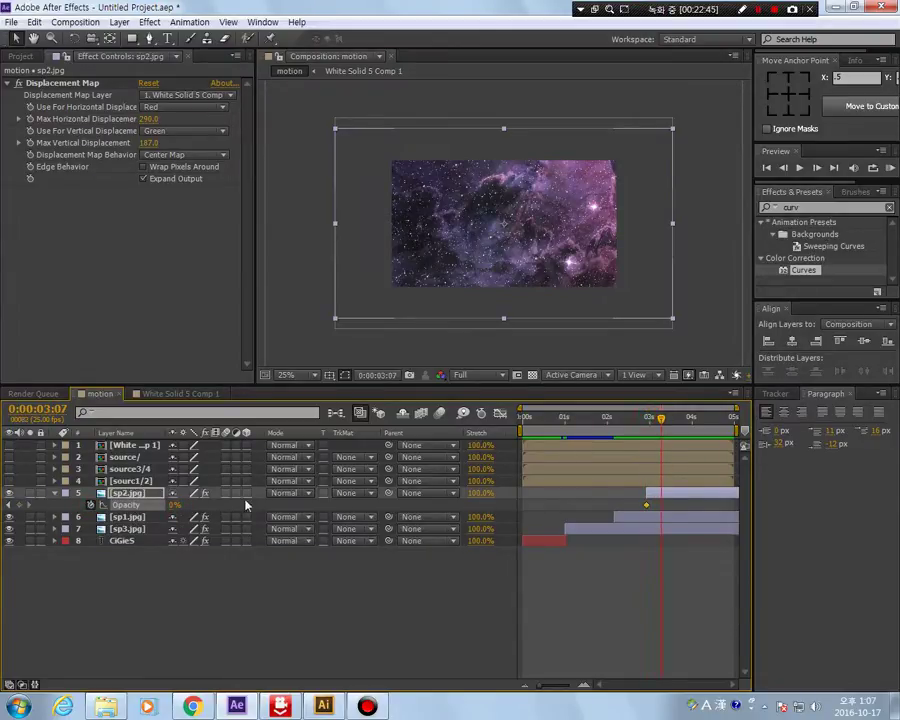
left_click_drag(172, 511, 722, 465)
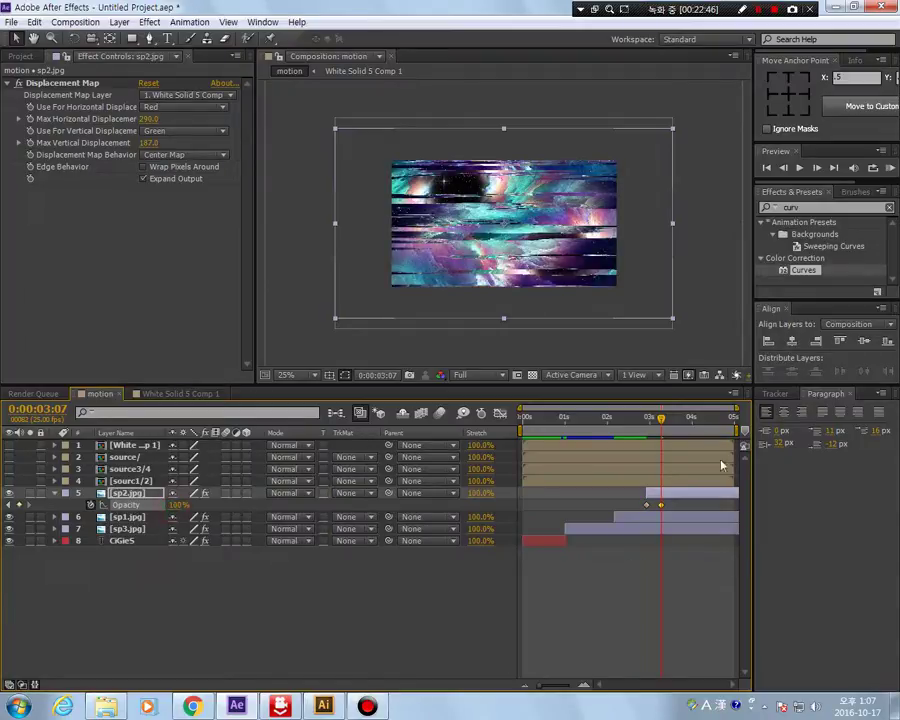
mouse_move(665, 421)
left_mouse_down()
mouse_move(698, 420)
mouse_move(706, 429)
mouse_move(698, 420)
mouse_move(666, 428)
left_mouse_up()
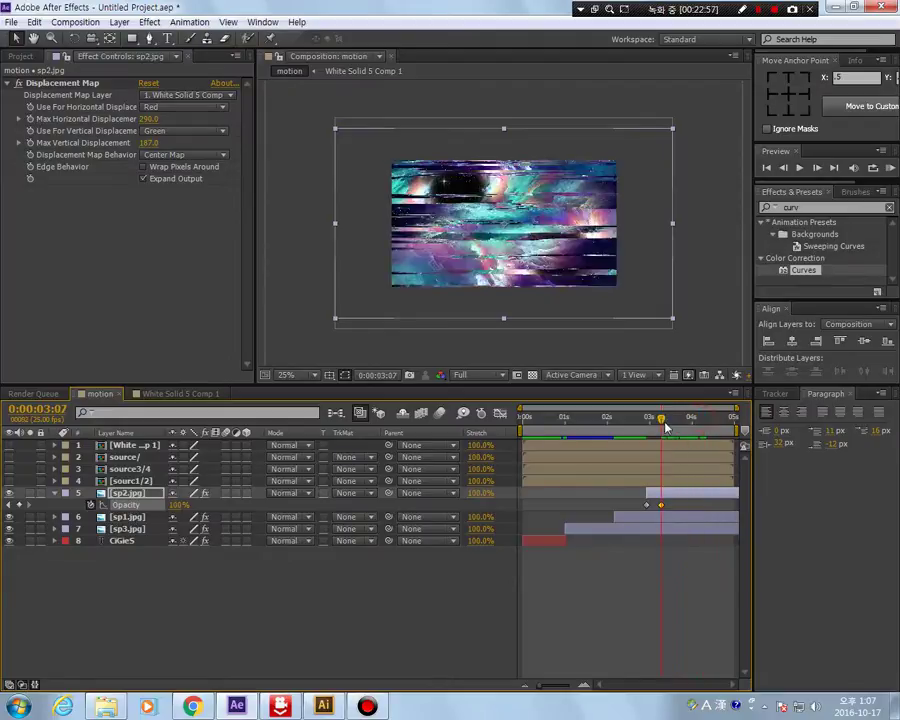
Step: Keyframe both maximum displacements of sp2.jpg at 0:00:03:07, and set the horizontal one to 0 at 0:00:04:00
left_click(31, 121)
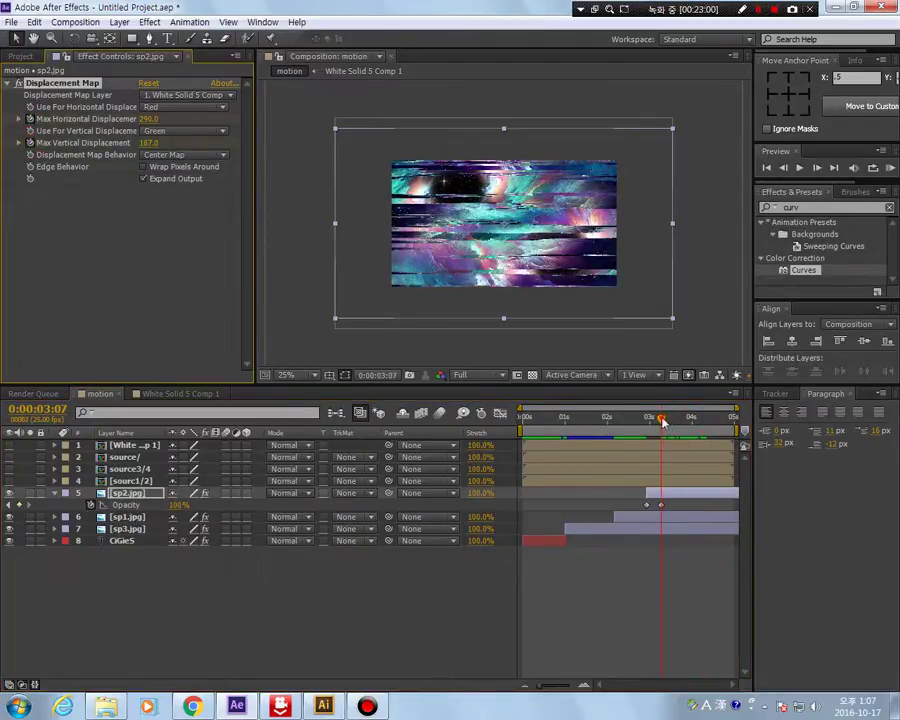
left_click_drag(662, 422, 692, 420)
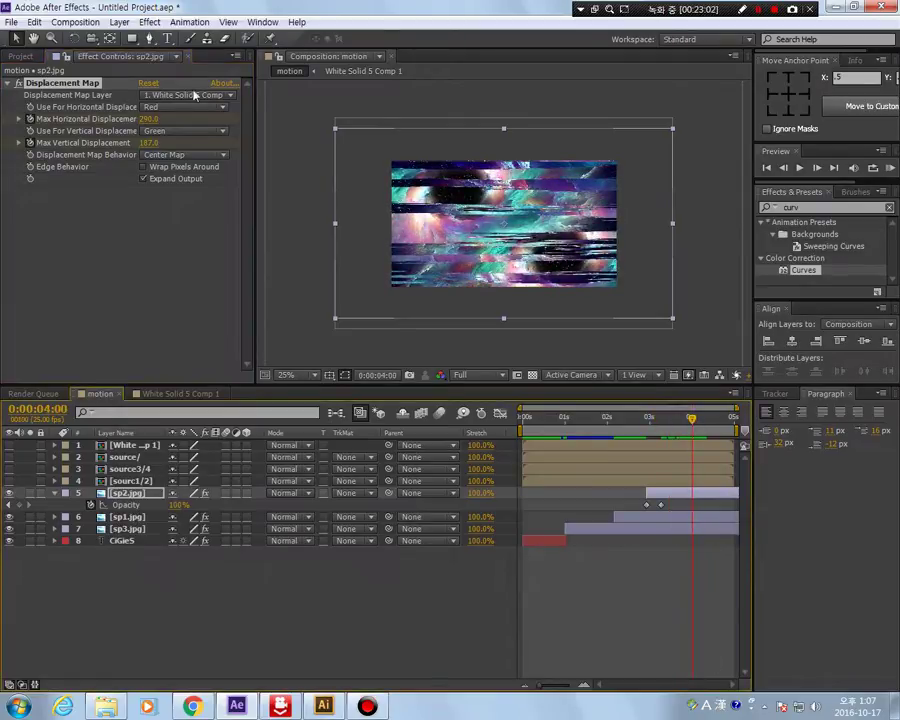
left_click(146, 119)
type("0")
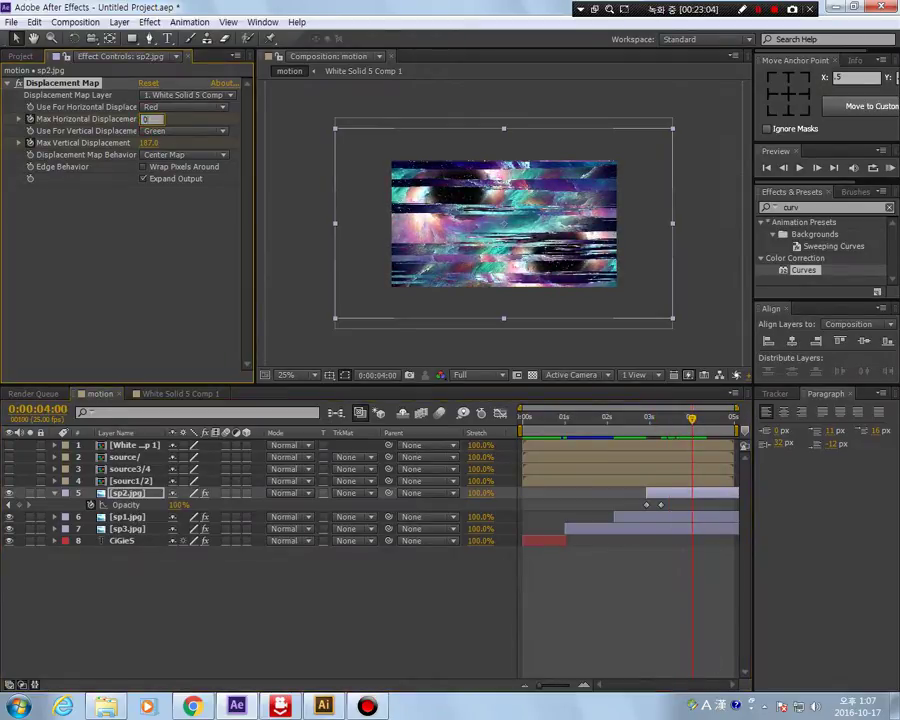
key("Return")
key("KP_0")
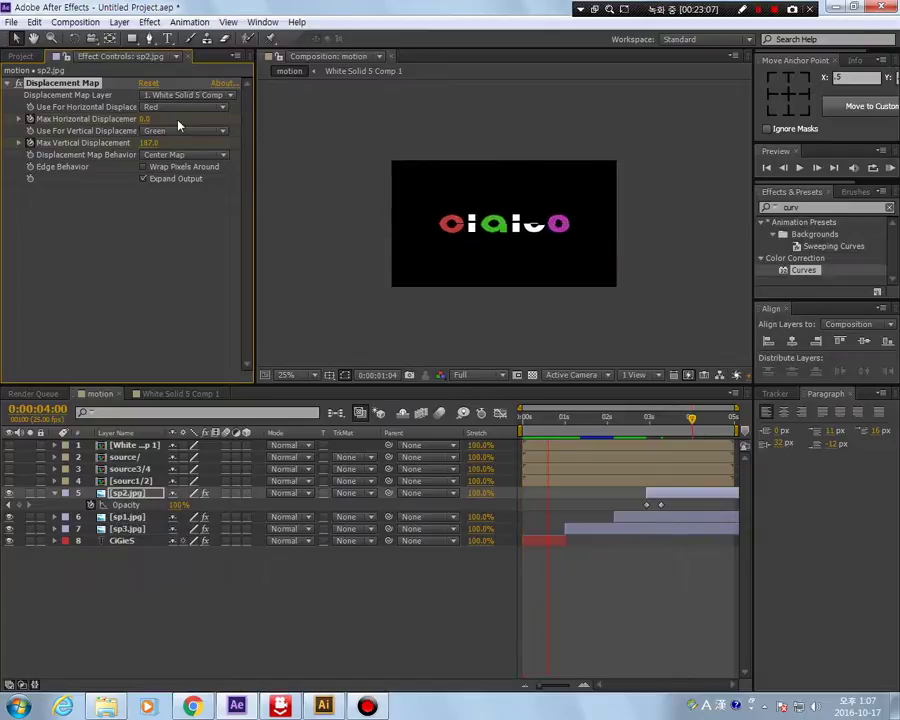
left_click(632, 492)
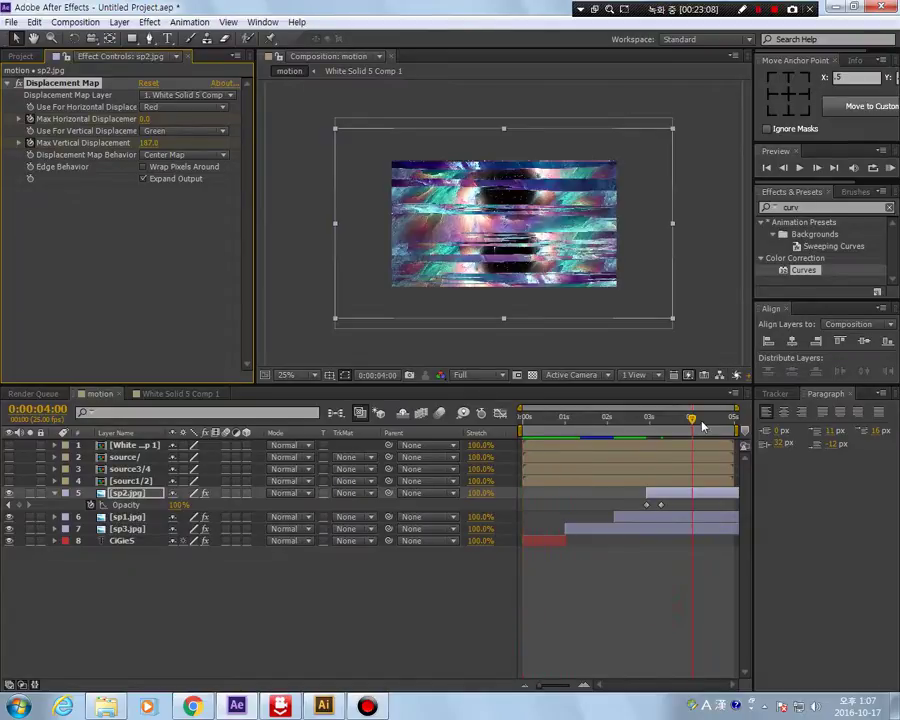
Step: Reveal the Displacement Map properties of sp2.jpg and set its maximum vertical displacement to 0 at 0:00:04:00
key("e")
key("j")
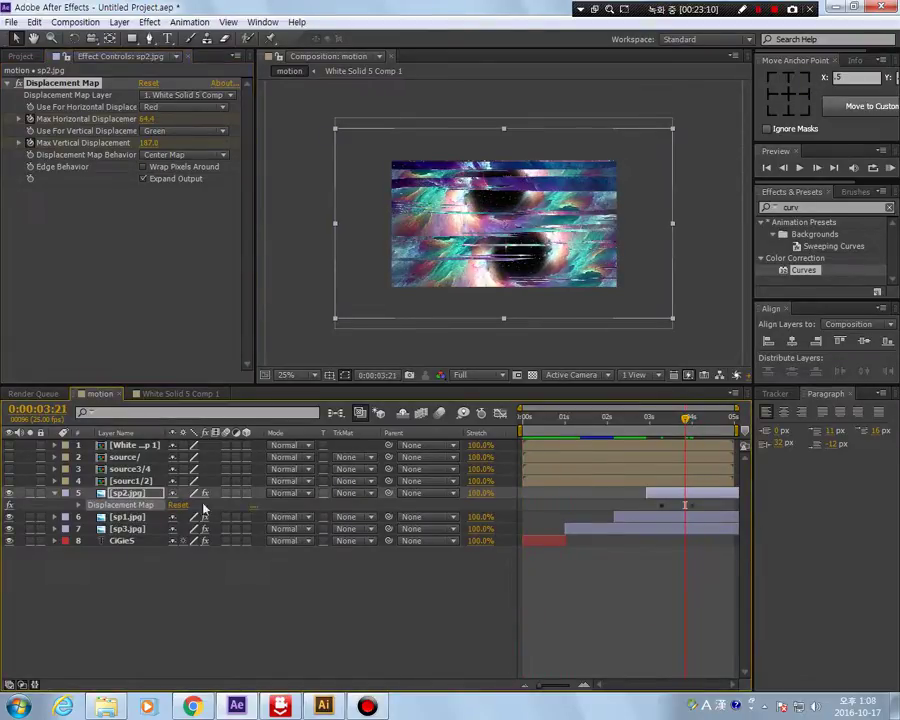
left_click(80, 505)
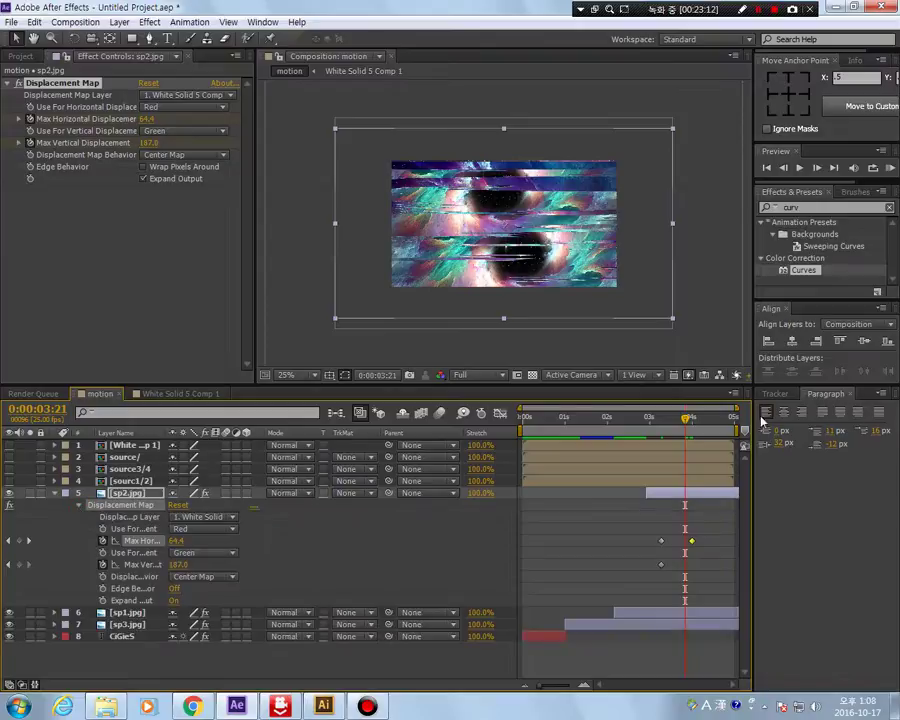
key("k")
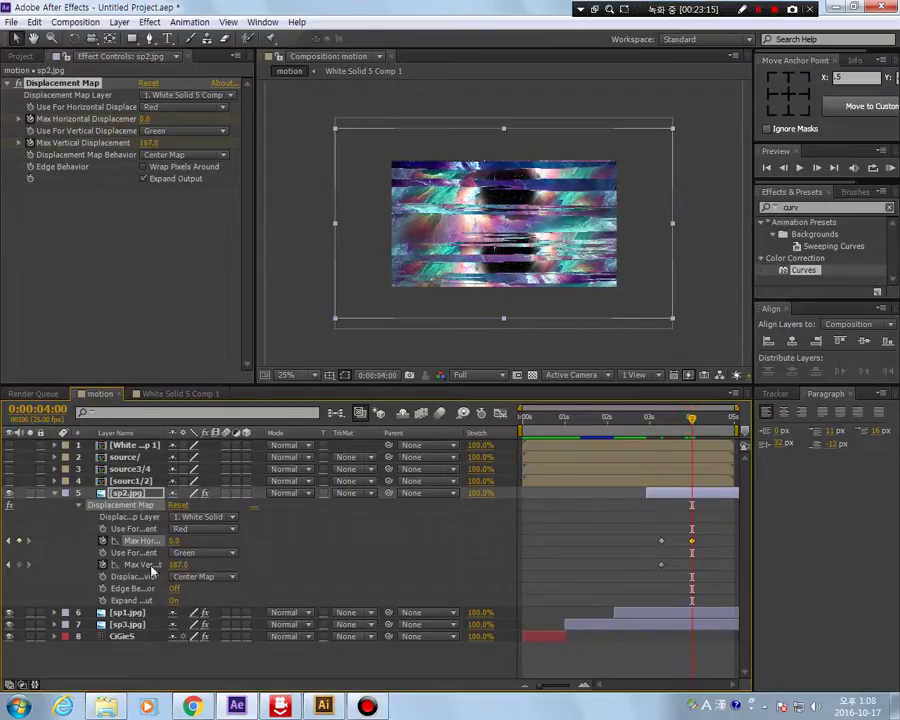
left_click(179, 566)
type("0")
key("Return")
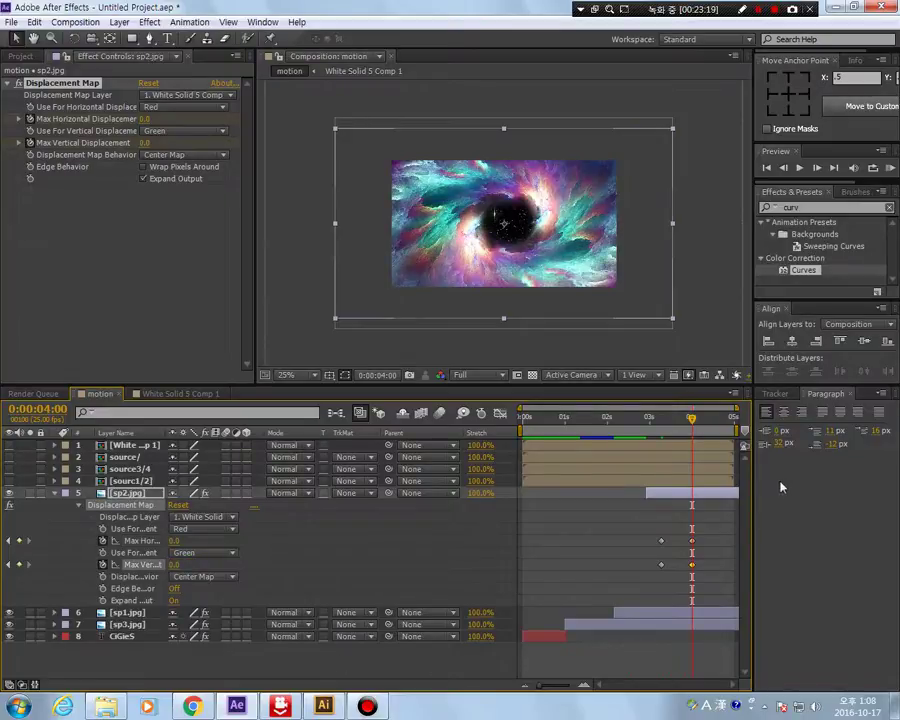
Step: Review the end of the sp2.jpg transition up to 0:00:04:16 and fit the composition view up to 100%
left_click_drag(696, 421, 720, 456)
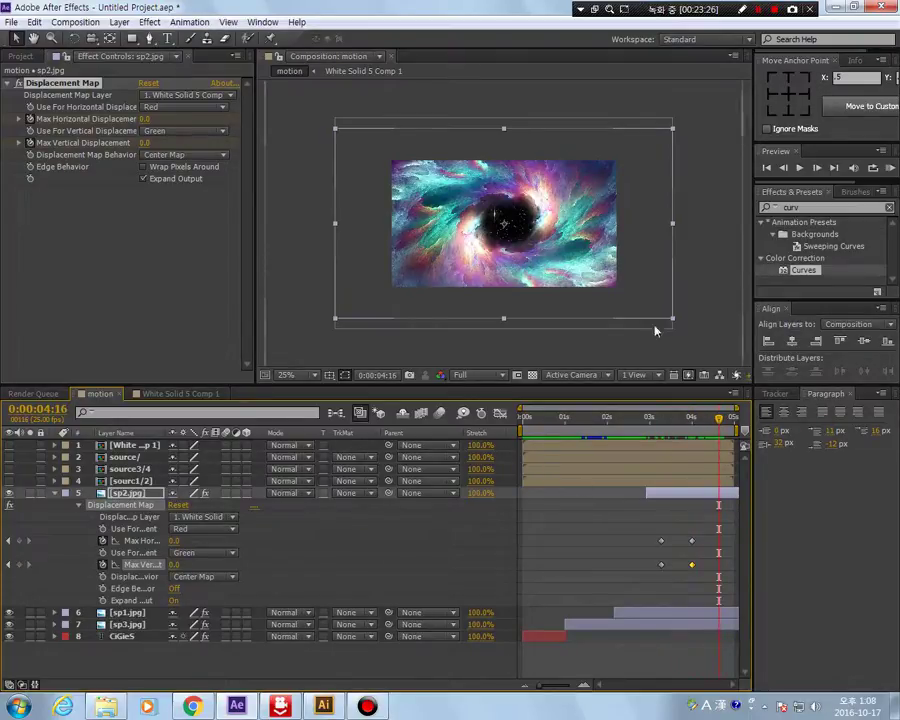
left_click(286, 375)
left_click(320, 407)
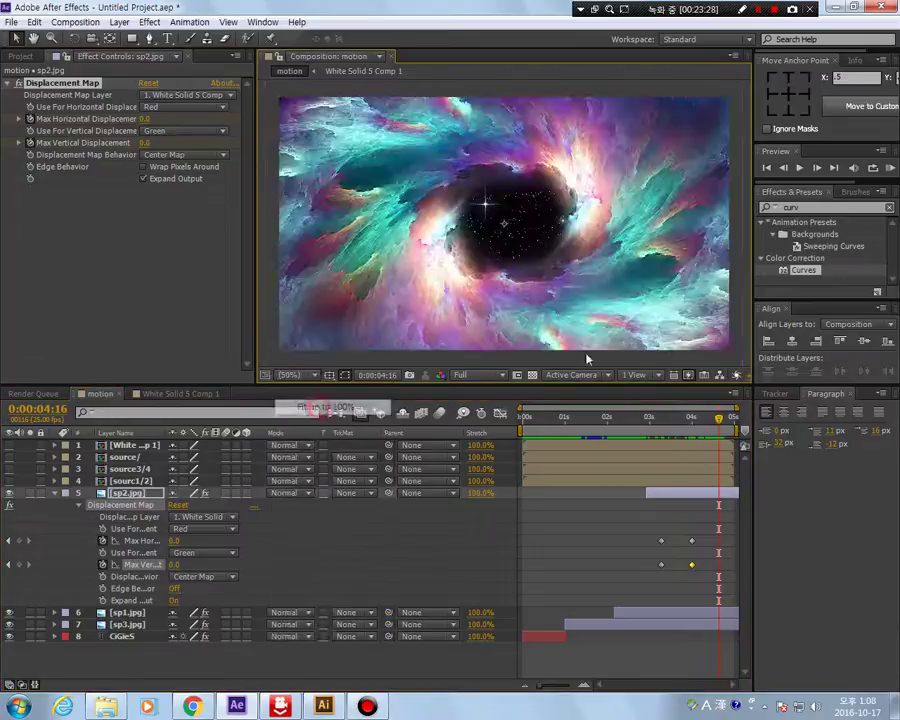